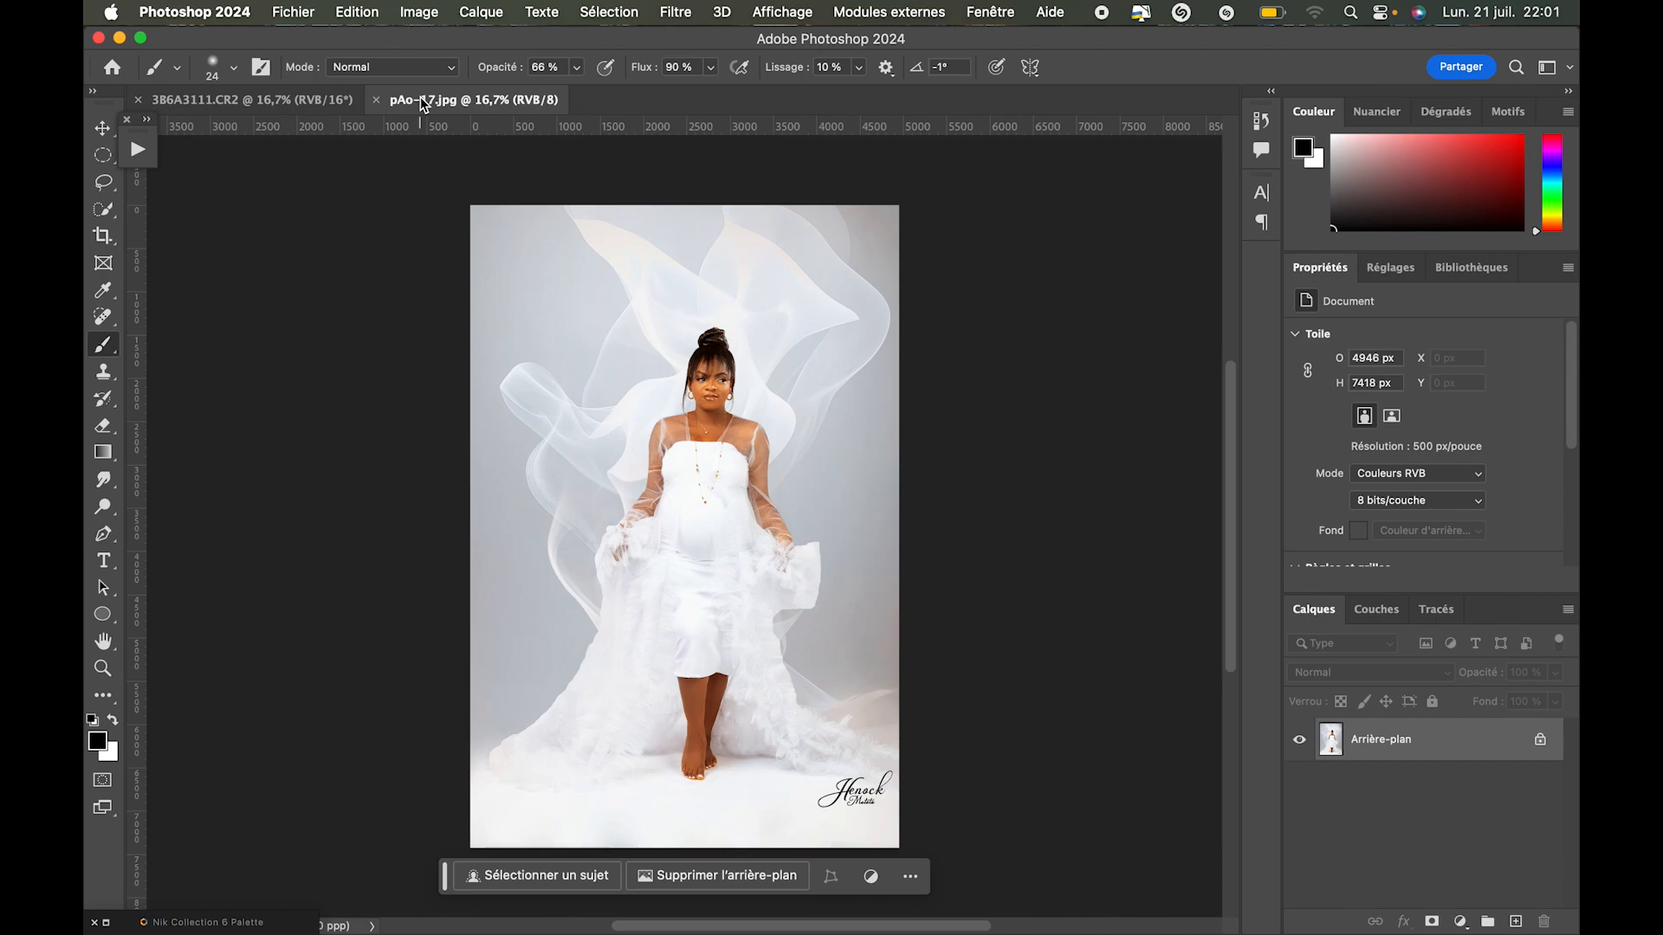
Using the Camera Raw filter on 3B6A3111.CR2, set Exposition +0,60, Contraste -9, Tons clairs +18, Tons foncés +6, Blancs +36 and Noirs -17.
{"action": "left_click", "coordinate": [264, 100]}
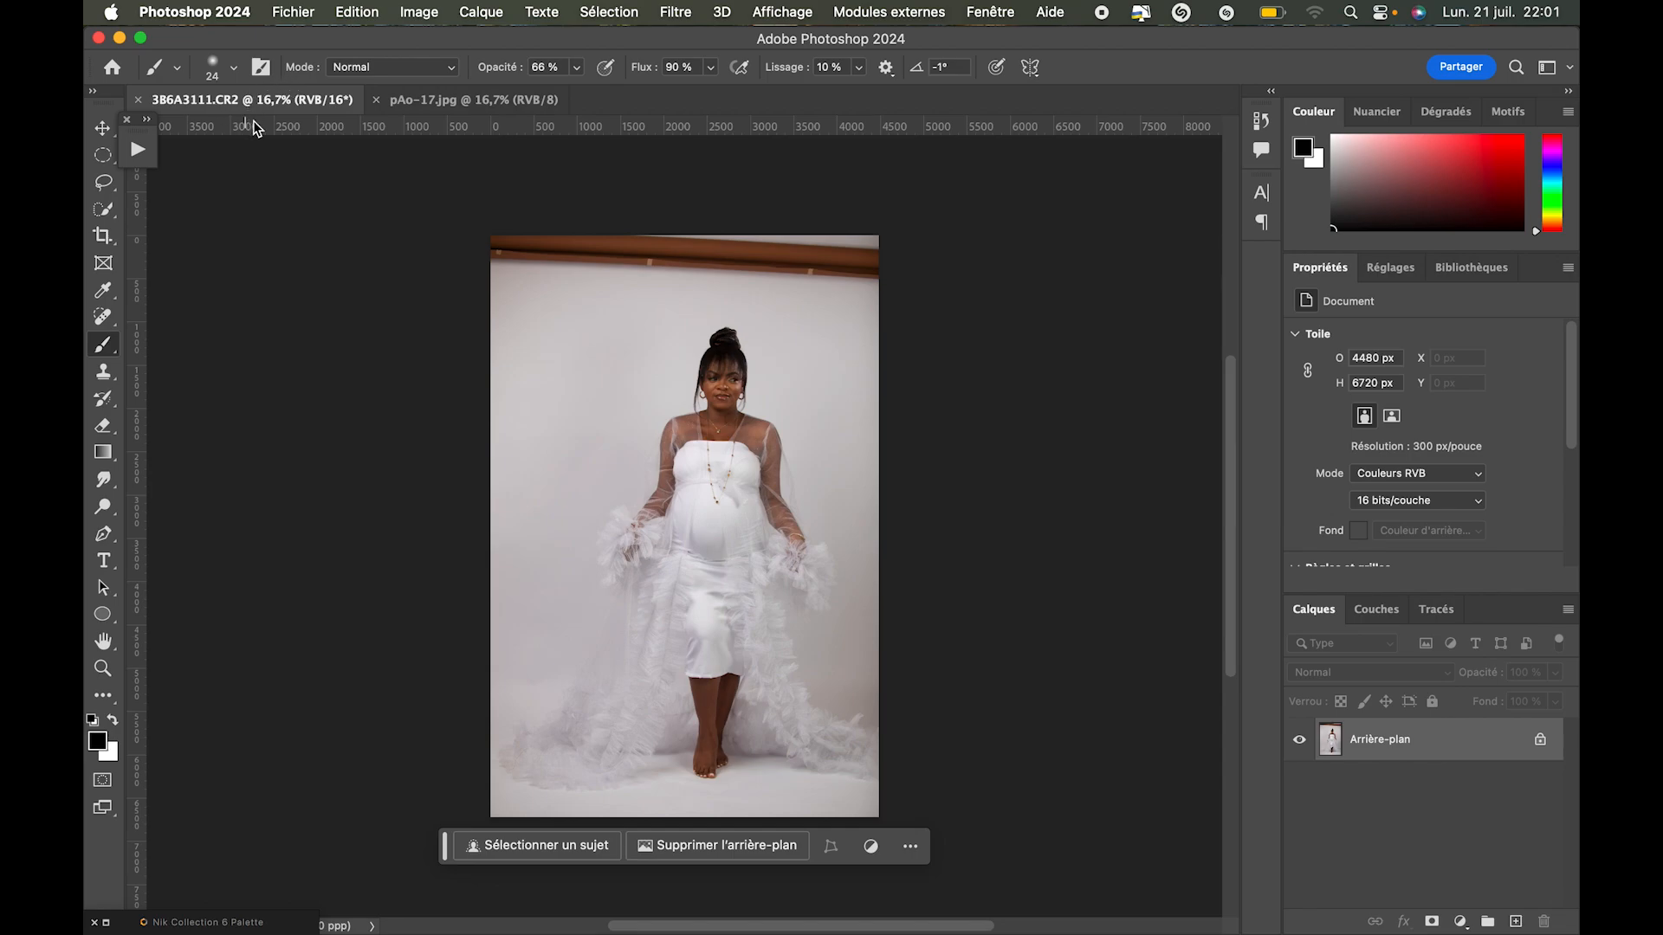
{"action": "left_click", "coordinate": [675, 12]}
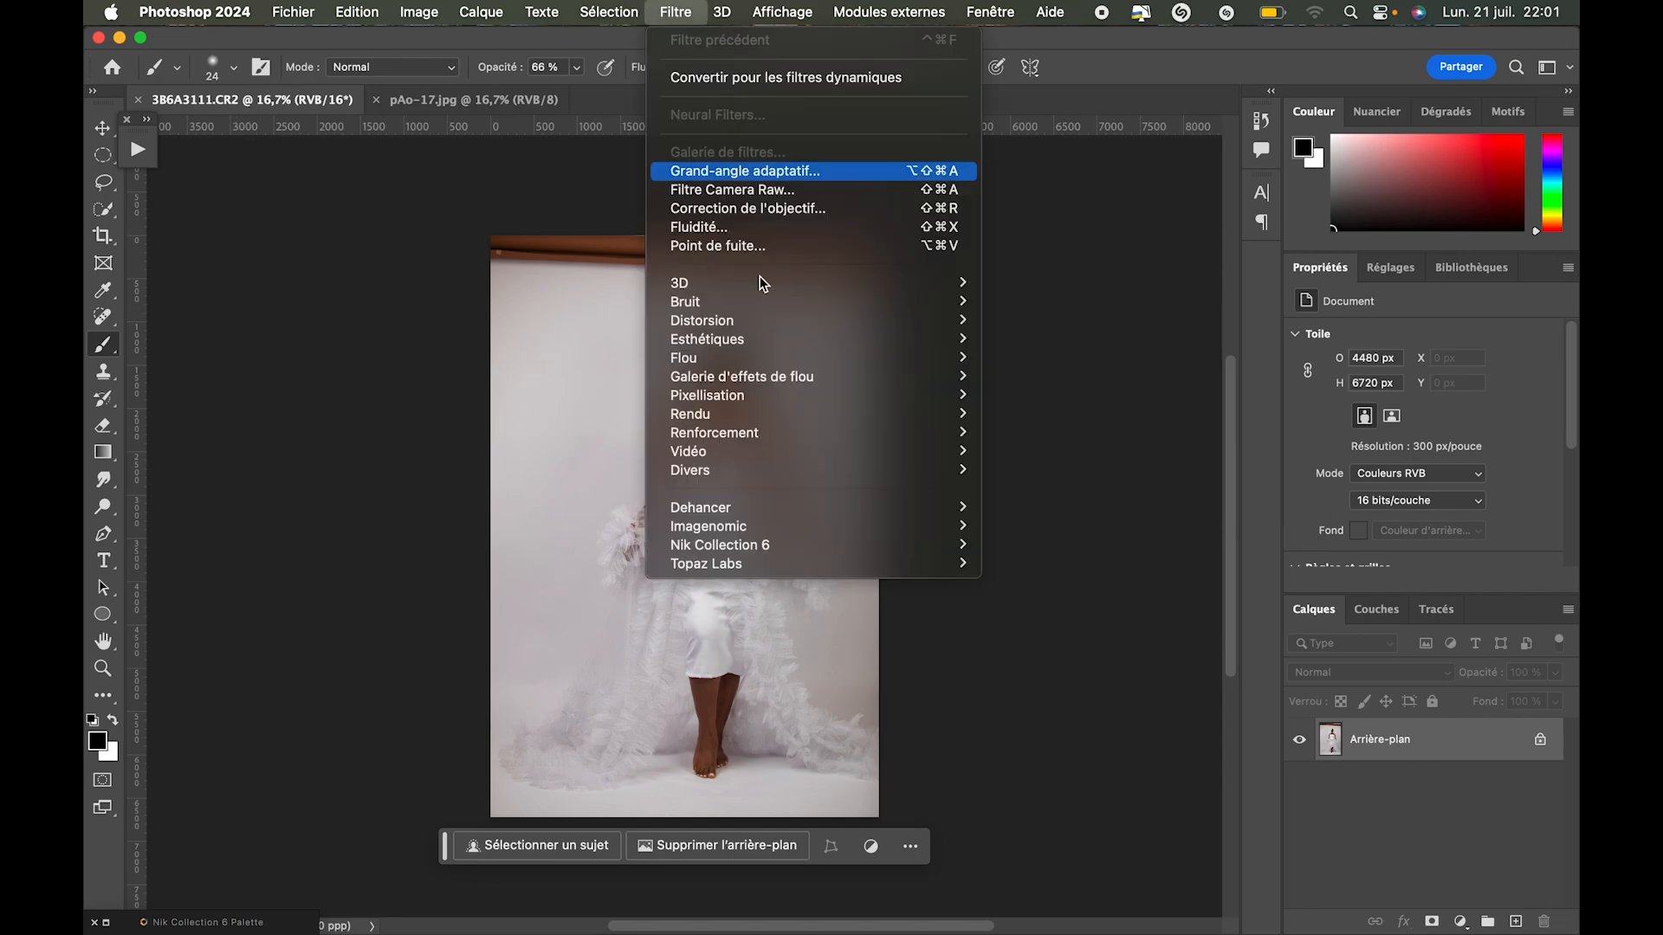
{"action": "left_click", "coordinate": [776, 191]}
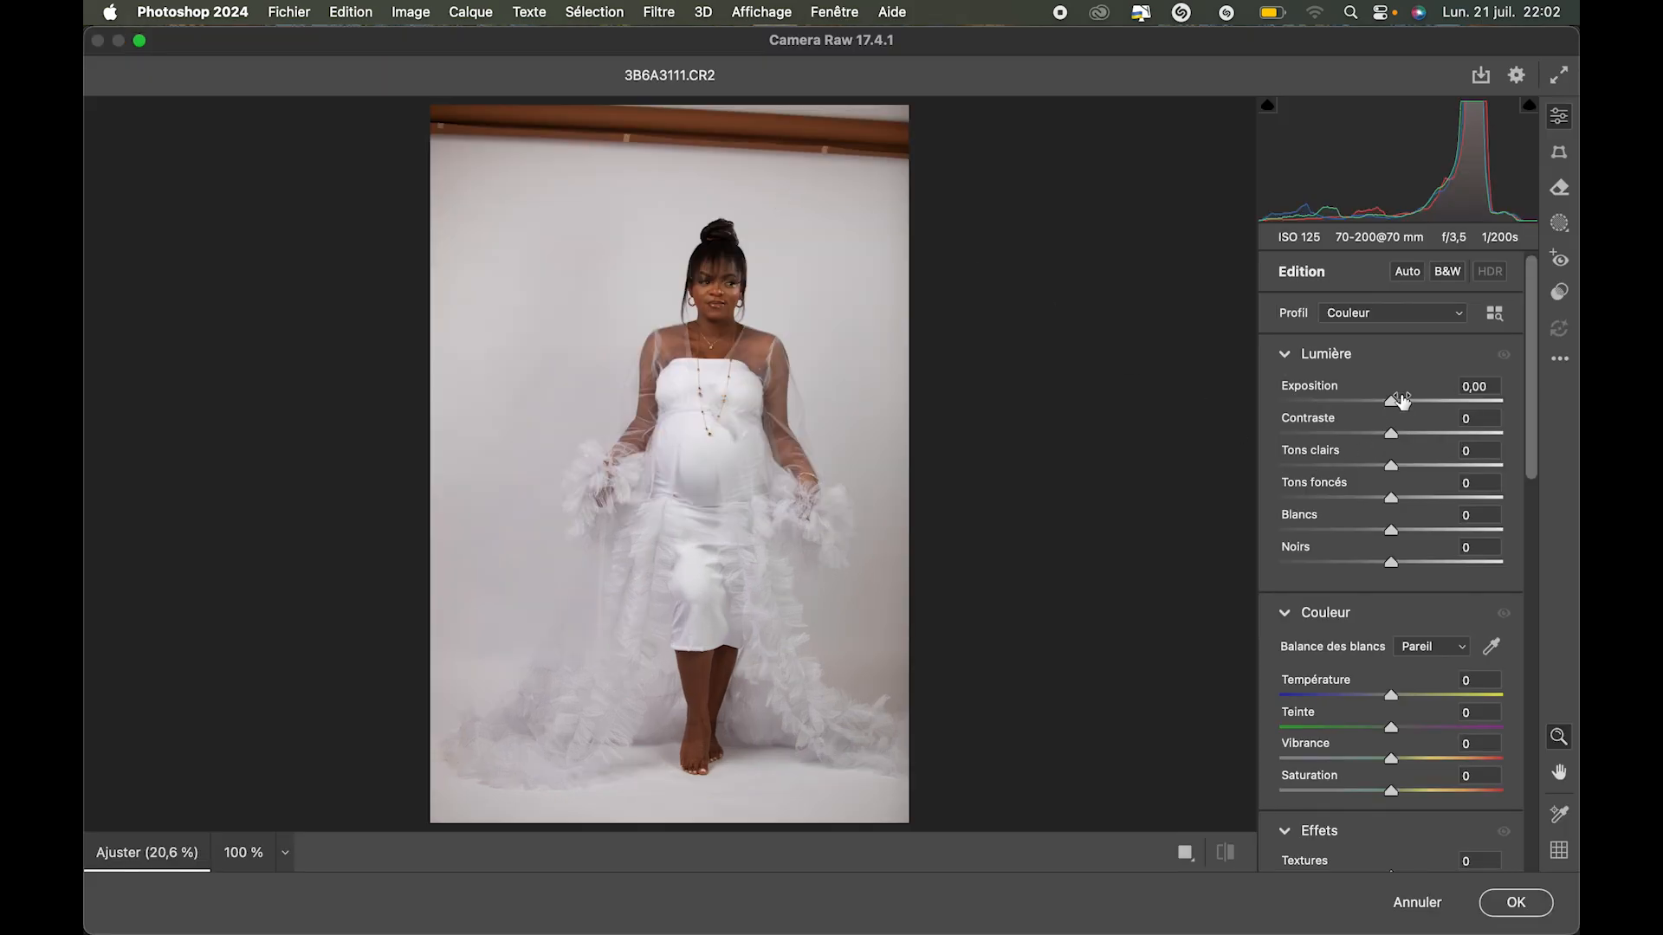
{"action": "left_click_drag", "start_coordinate": [1391, 402], "coordinate": [1404, 402]}
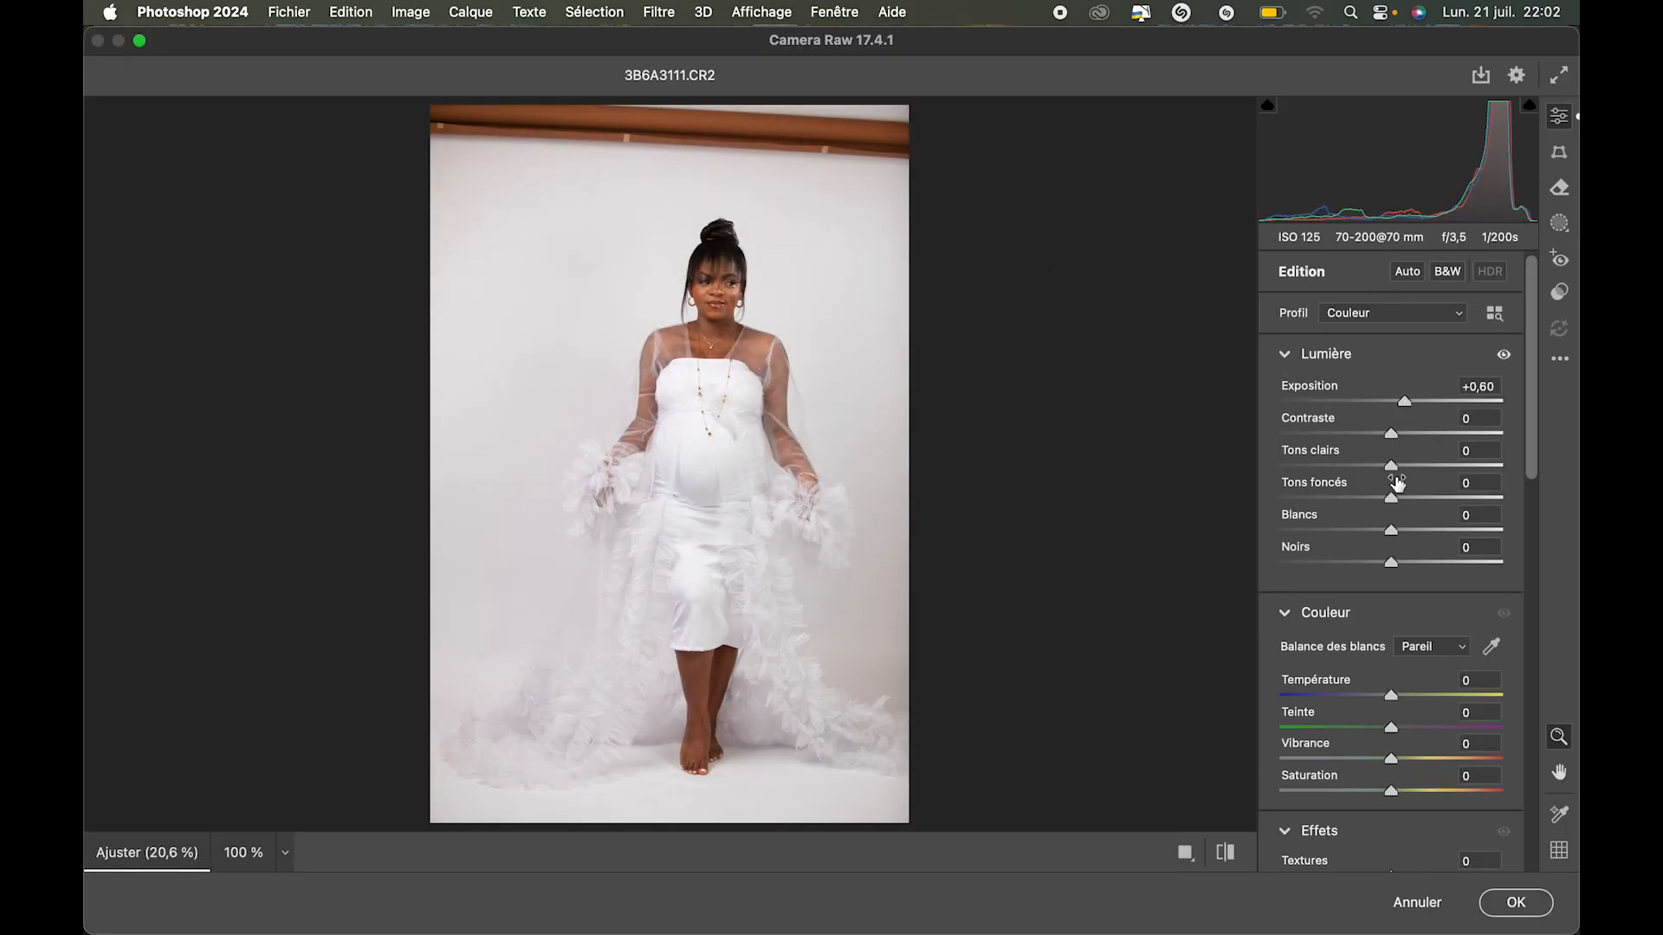
{"action": "mouse_move", "coordinate": [1399, 434]}
{"action": "left_mouse_down"}
{"action": "mouse_move", "coordinate": [1419, 445]}
{"action": "mouse_move", "coordinate": [1382, 440]}
{"action": "left_mouse_up"}
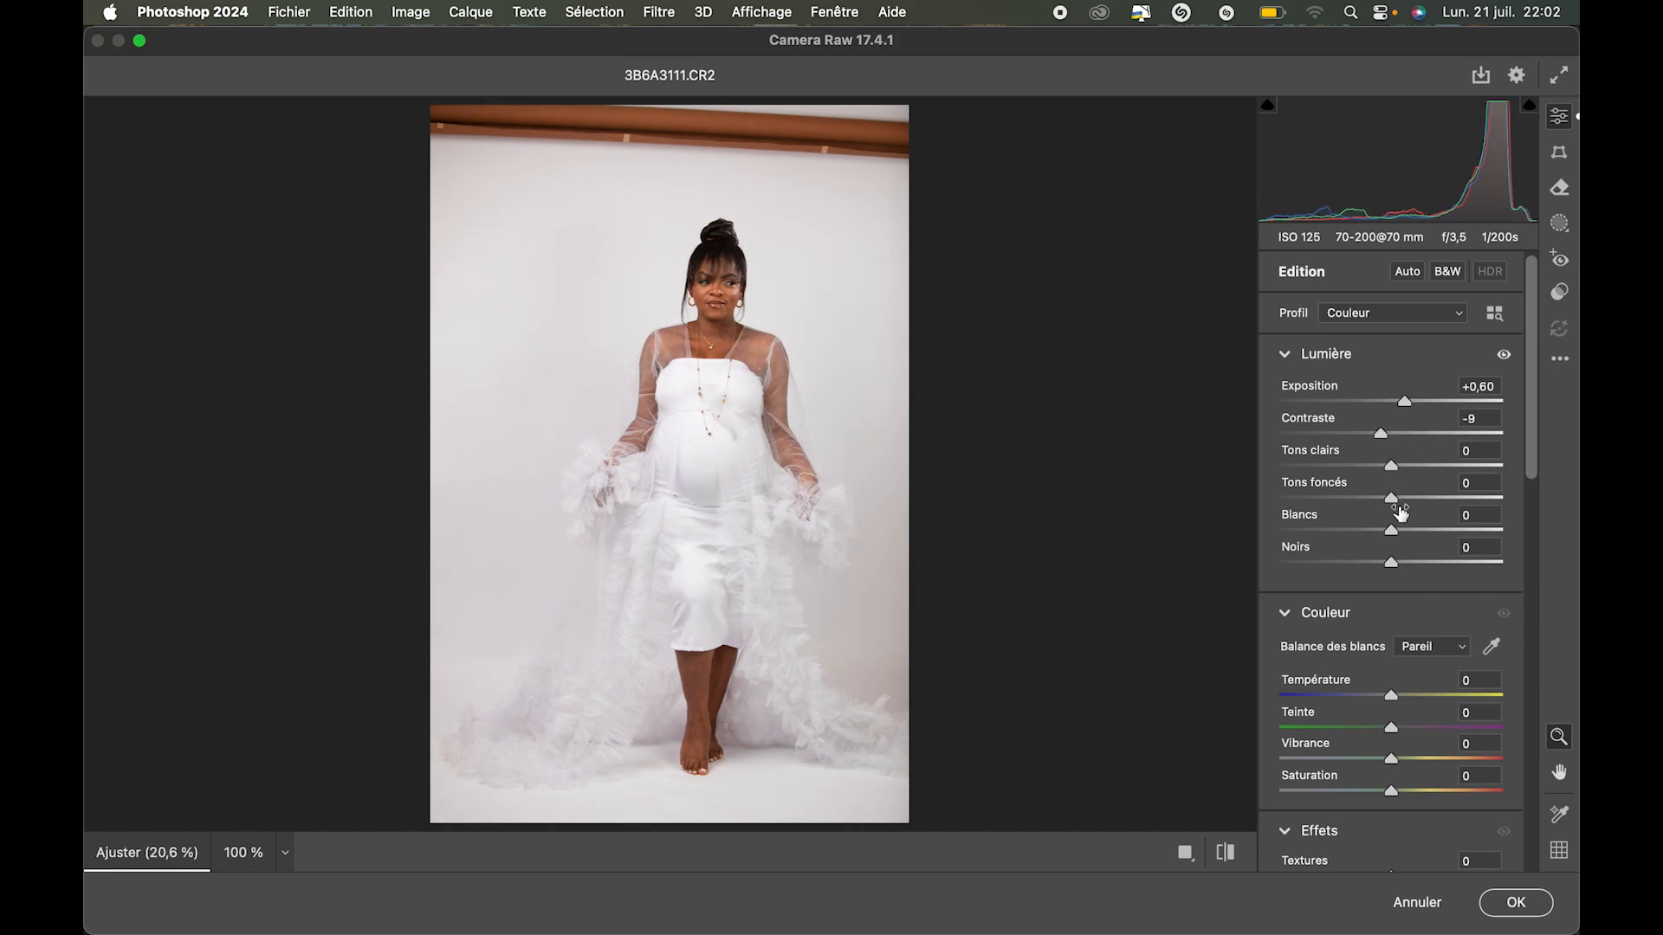
{"action": "left_click_drag", "start_coordinate": [1391, 468], "coordinate": [1378, 565]}
Warm the photo with Température +4 and soften its haze with Clarté +2 and Correction du voile -8.
{"action": "scroll", "coordinate": [1400, 664], "scroll_direction": "down", "scroll_amount": 2}
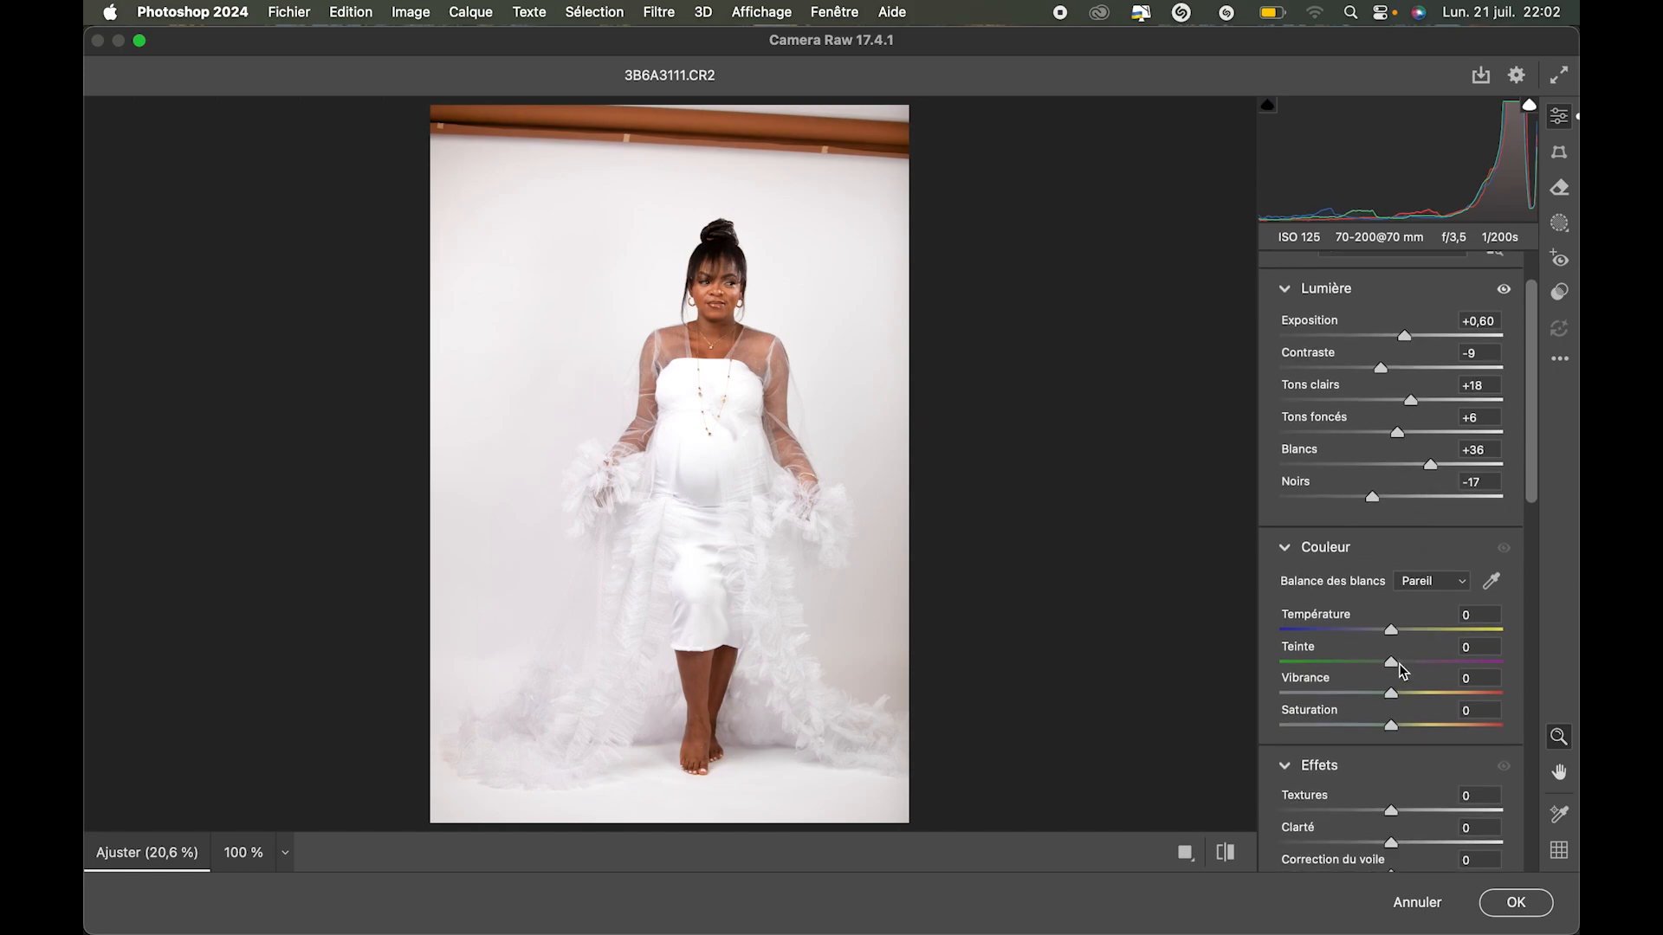
{"action": "left_click_drag", "start_coordinate": [1391, 623], "coordinate": [1394, 622]}
{"action": "scroll", "coordinate": [1395, 621], "scroll_direction": "down", "scroll_amount": 5}
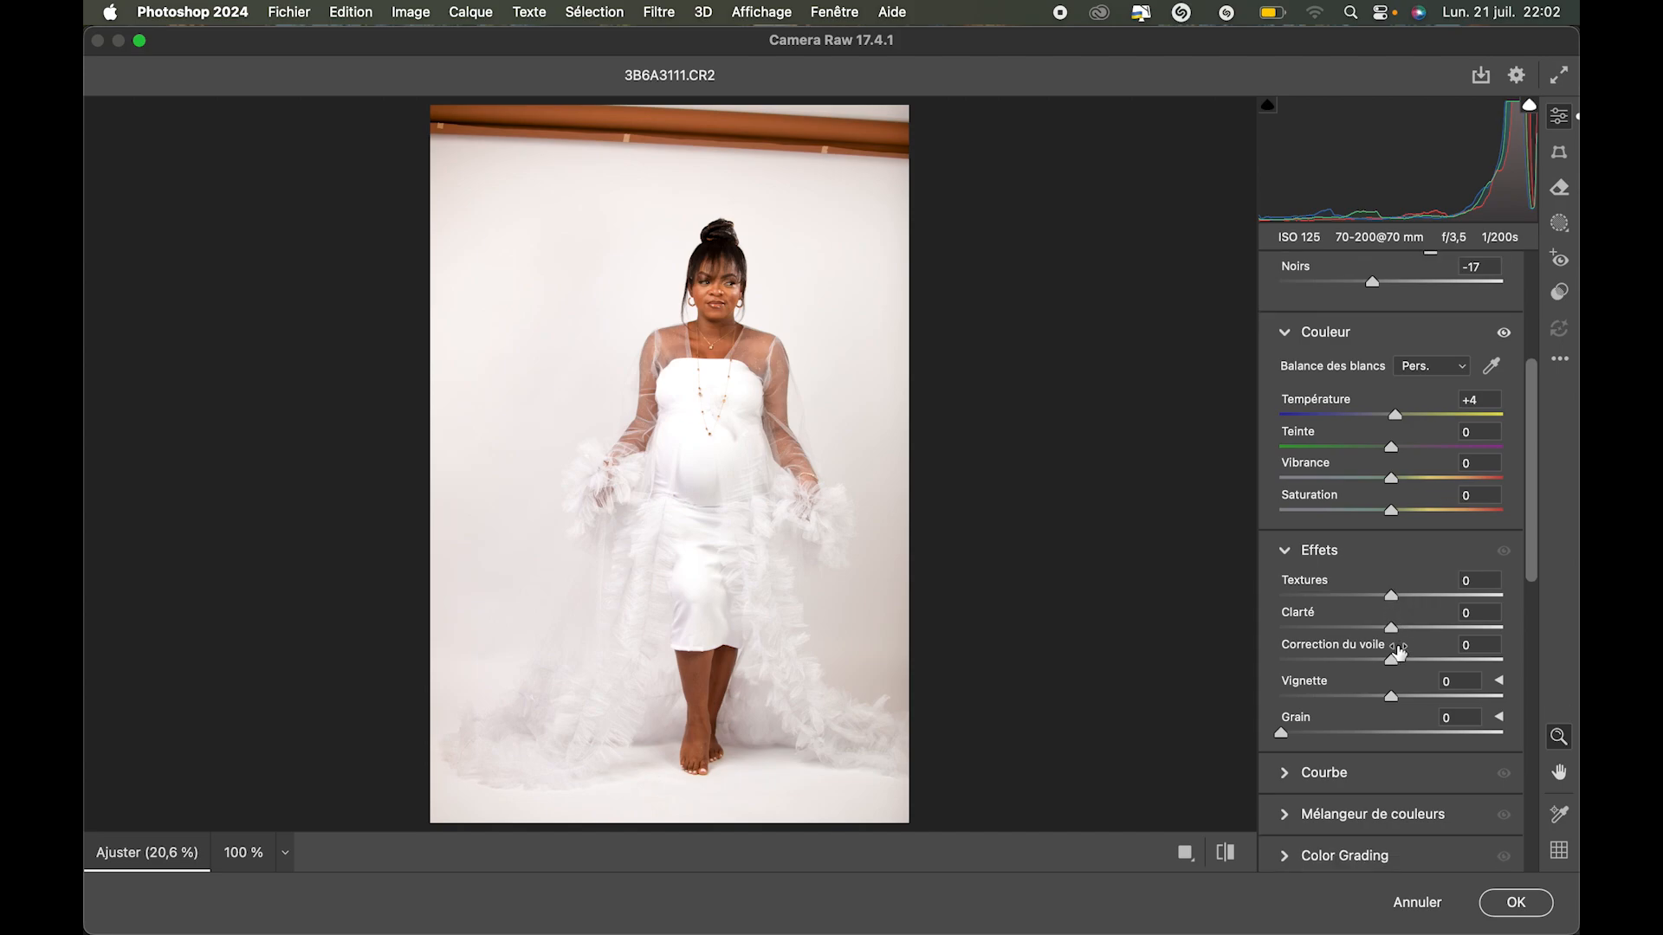
{"action": "left_click_drag", "start_coordinate": [1391, 628], "coordinate": [1375, 629]}
{"action": "double_click", "coordinate": [1374, 629]}
{"action": "left_click_drag", "start_coordinate": [1395, 630], "coordinate": [1383, 658]}
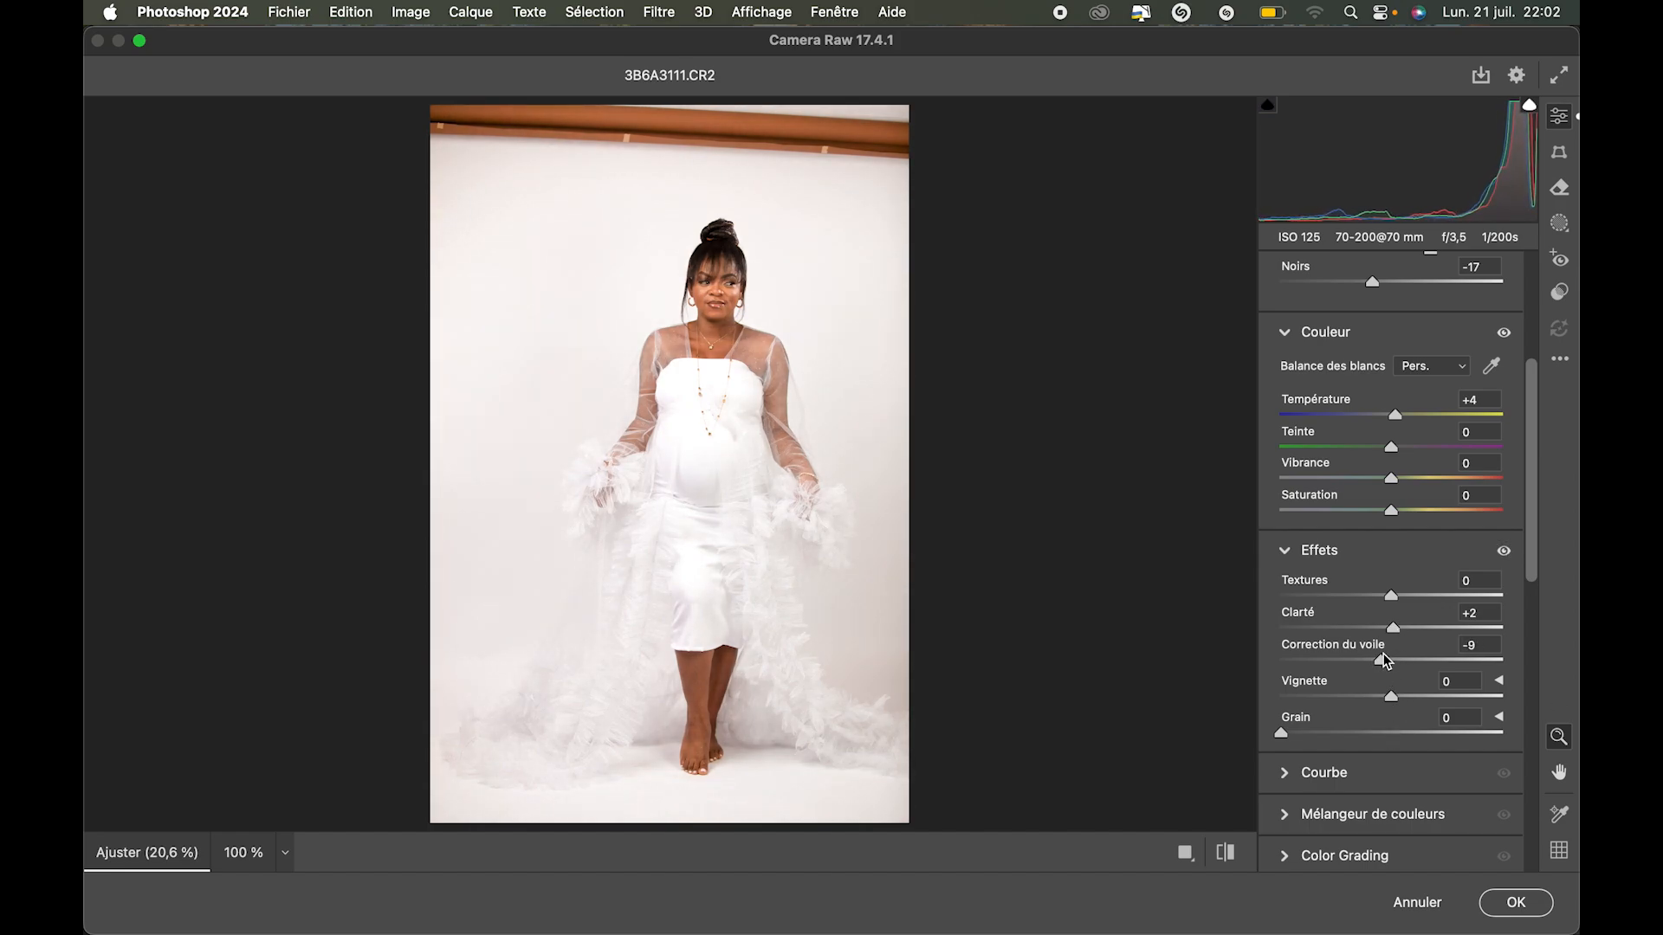
Compare the photo with its default settings to judge the light, colour and effects adjustments.
{"action": "scroll", "coordinate": [1376, 736], "scroll_direction": "down", "scroll_amount": 5}
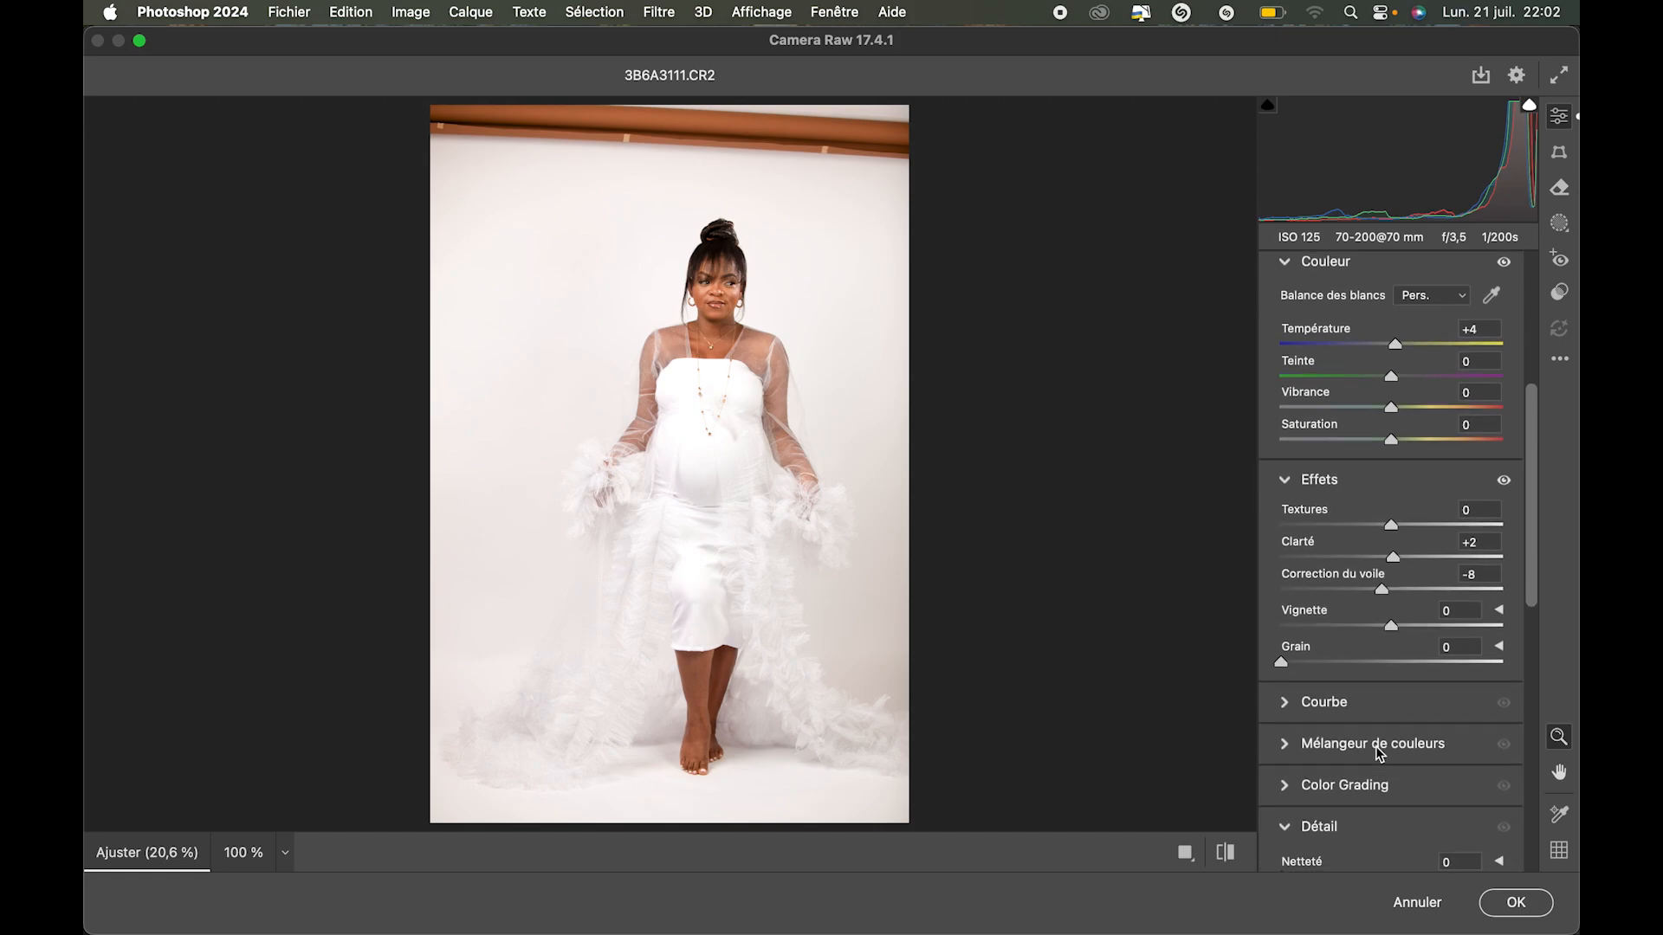
{"action": "left_click", "coordinate": [1226, 853]}
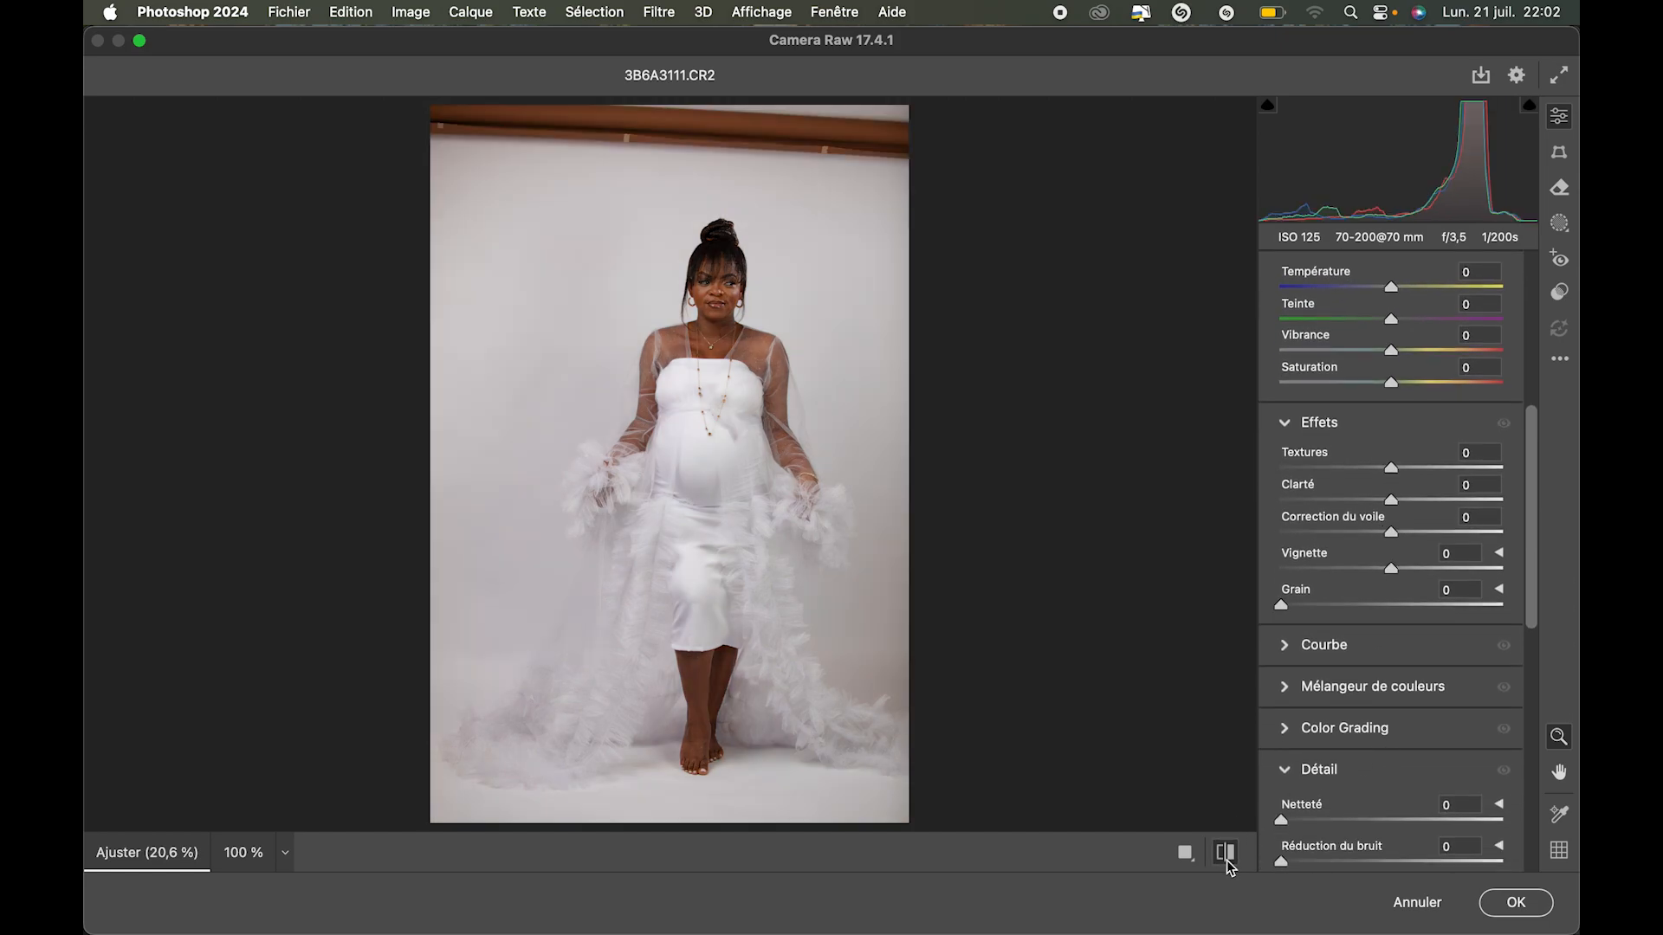
{"action": "left_click", "coordinate": [1225, 857]}
{"action": "left_click", "coordinate": [1224, 856]}
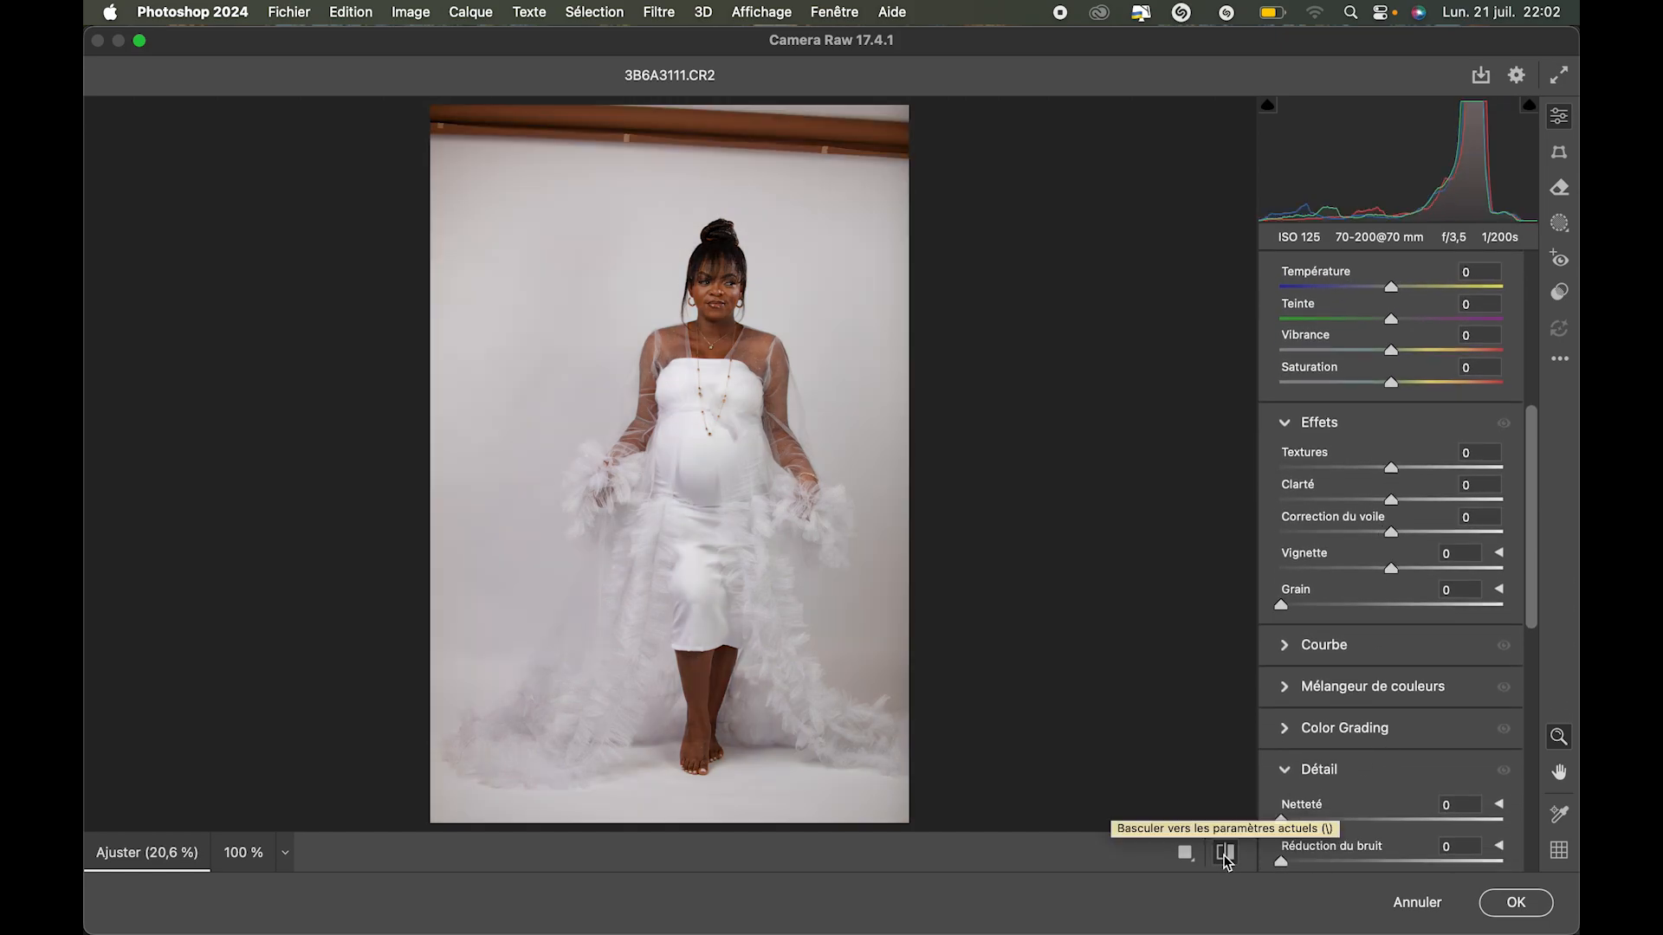
{"action": "left_click", "coordinate": [1225, 854]}
{"action": "left_click", "coordinate": [1225, 853]}
{"action": "left_click", "coordinate": [1226, 854]}
Sharpen the photo by setting Netteté to 23 in the detail settings.
{"action": "scroll", "coordinate": [1378, 765], "scroll_direction": "down", "scroll_amount": 3}
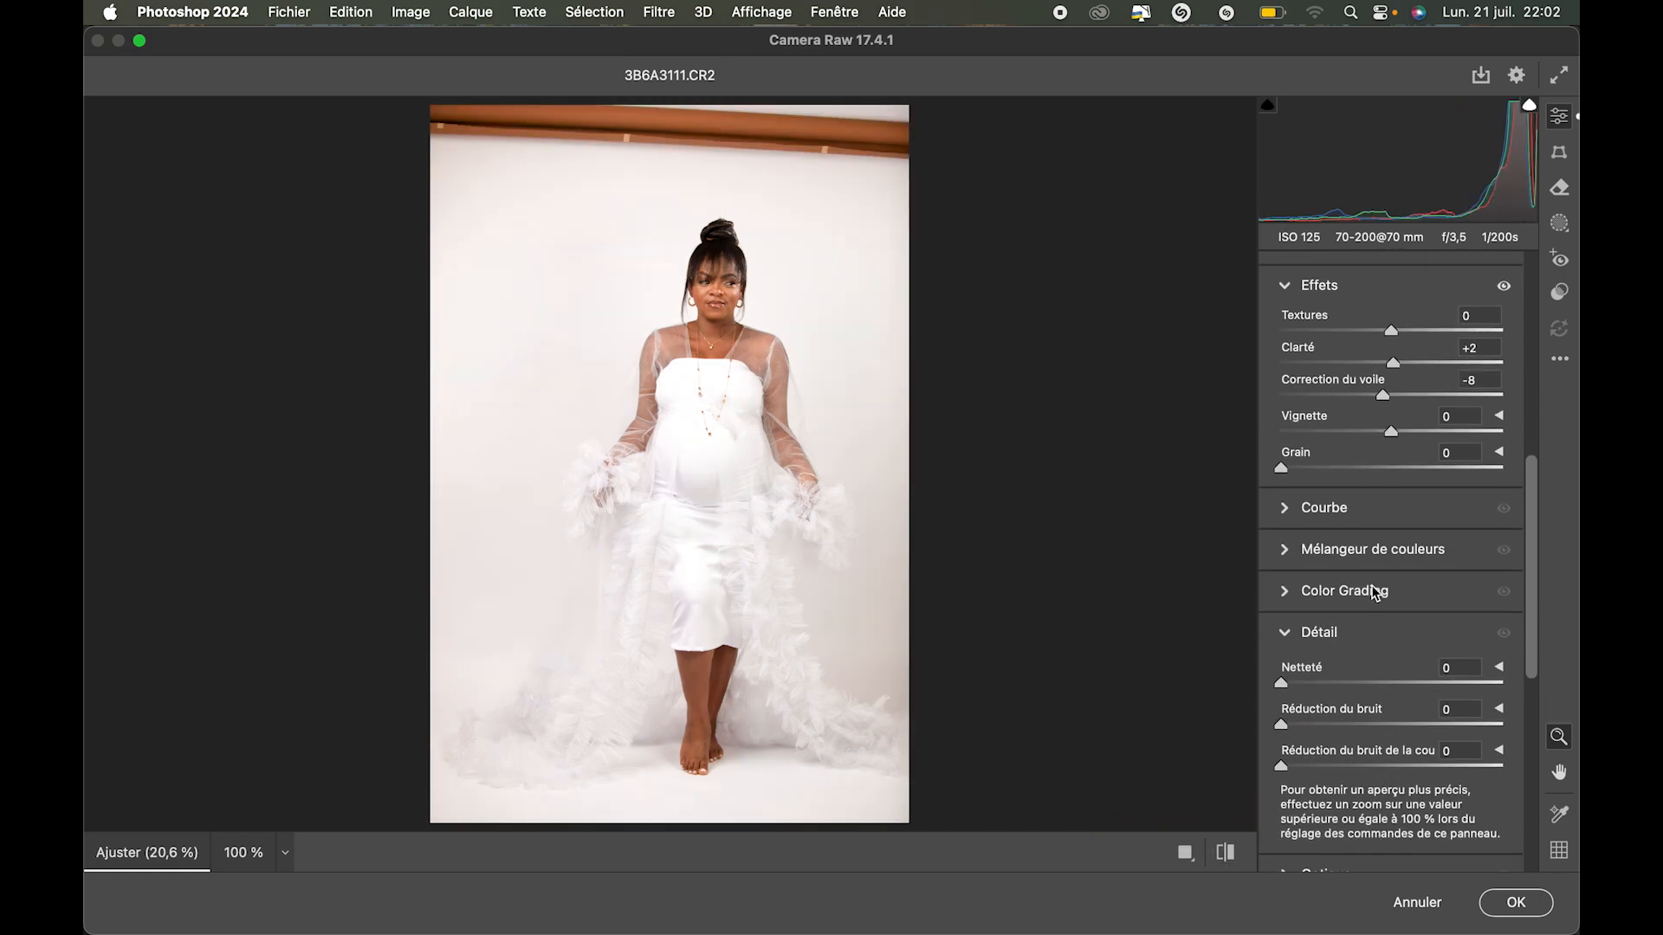
{"action": "scroll", "coordinate": [1380, 586], "scroll_direction": "down", "scroll_amount": 2}
{"action": "left_click_drag", "start_coordinate": [1310, 604], "coordinate": [1317, 607]}
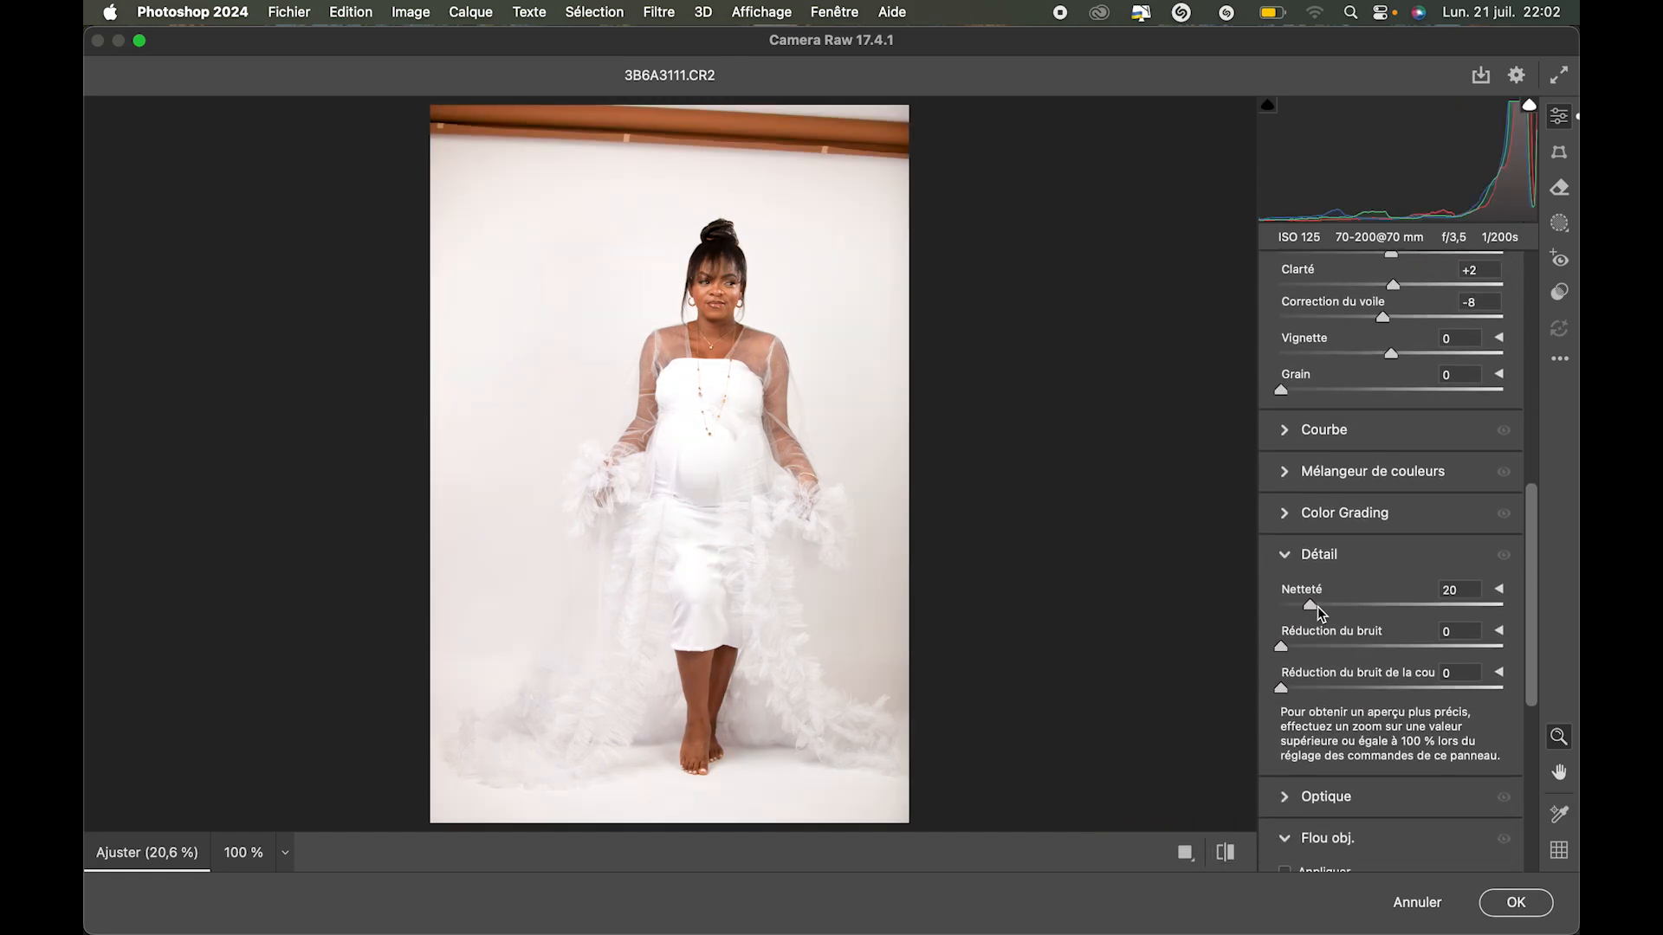
Fine-tune the light and colour by setting Exposition to +0,45, Noirs to -20 and Température to +6.
{"action": "scroll", "coordinate": [1368, 578], "scroll_direction": "down", "scroll_amount": 4}
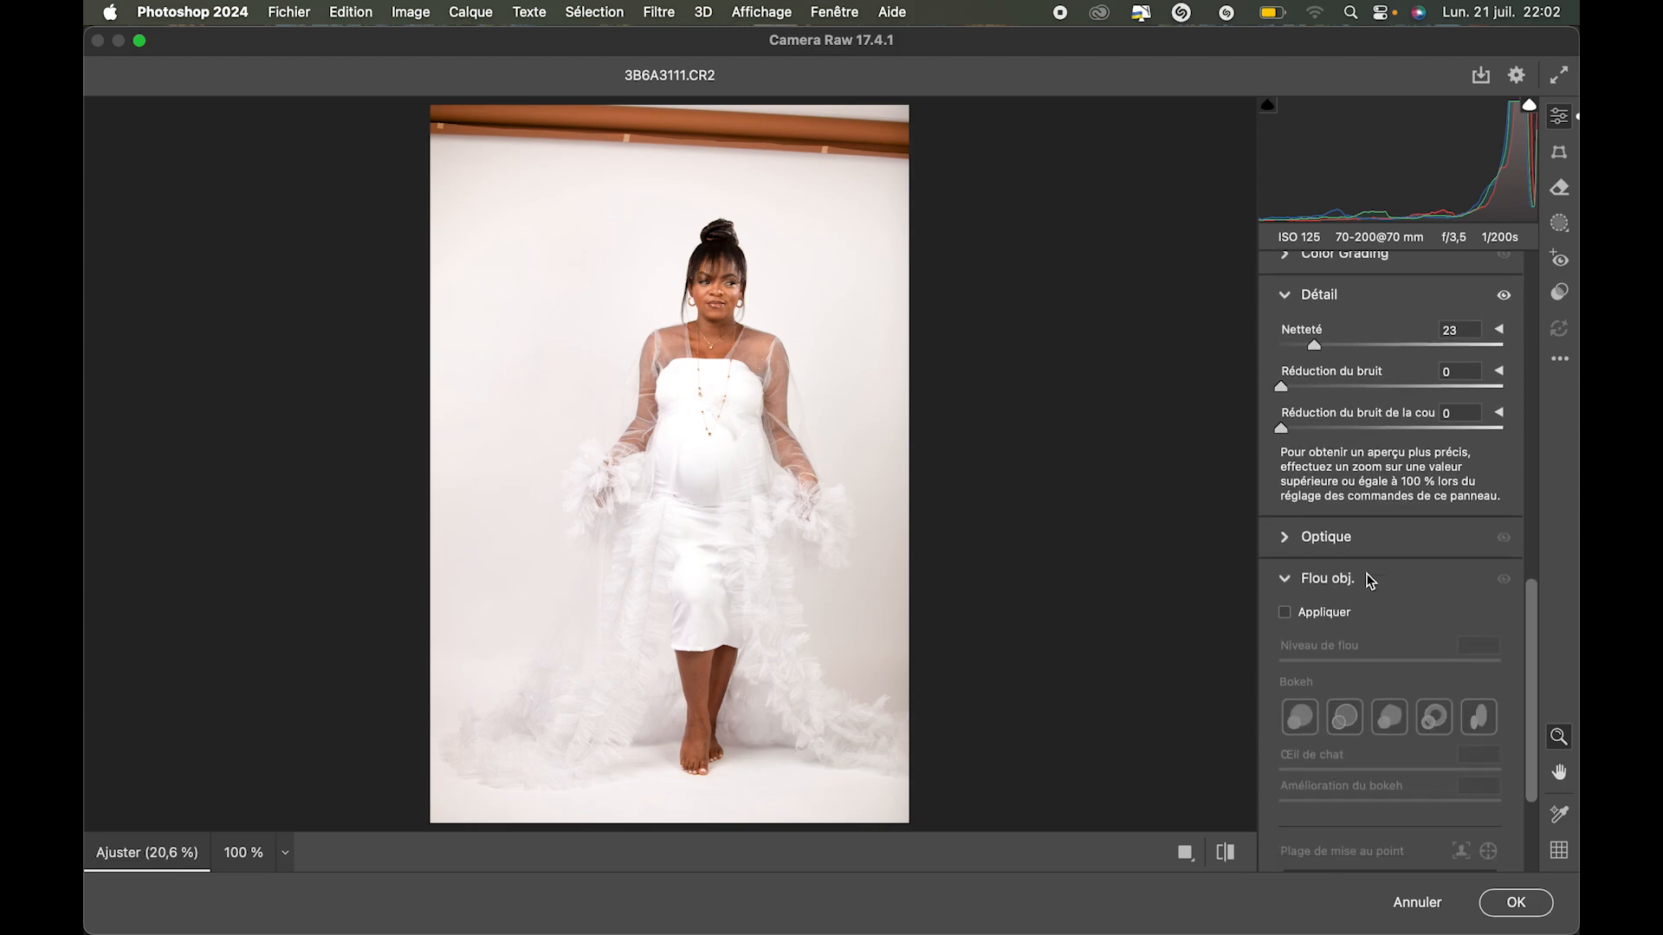
{"action": "scroll", "coordinate": [1370, 580], "scroll_direction": "up", "scroll_amount": 10}
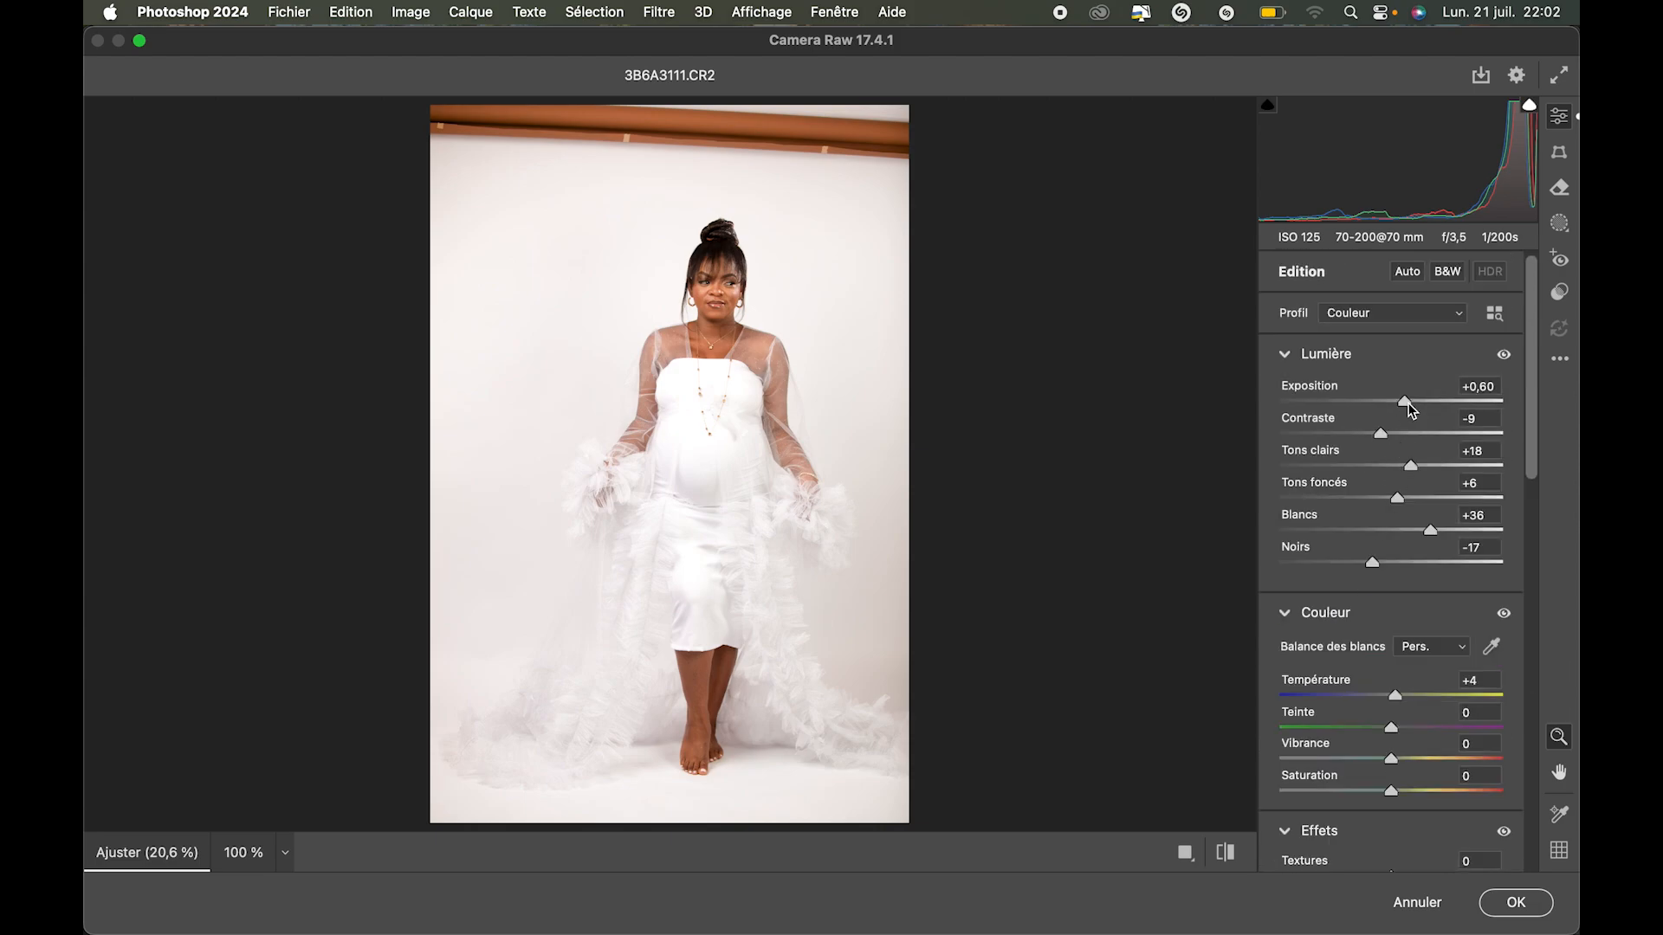
{"action": "left_click_drag", "start_coordinate": [1413, 407], "coordinate": [1410, 405]}
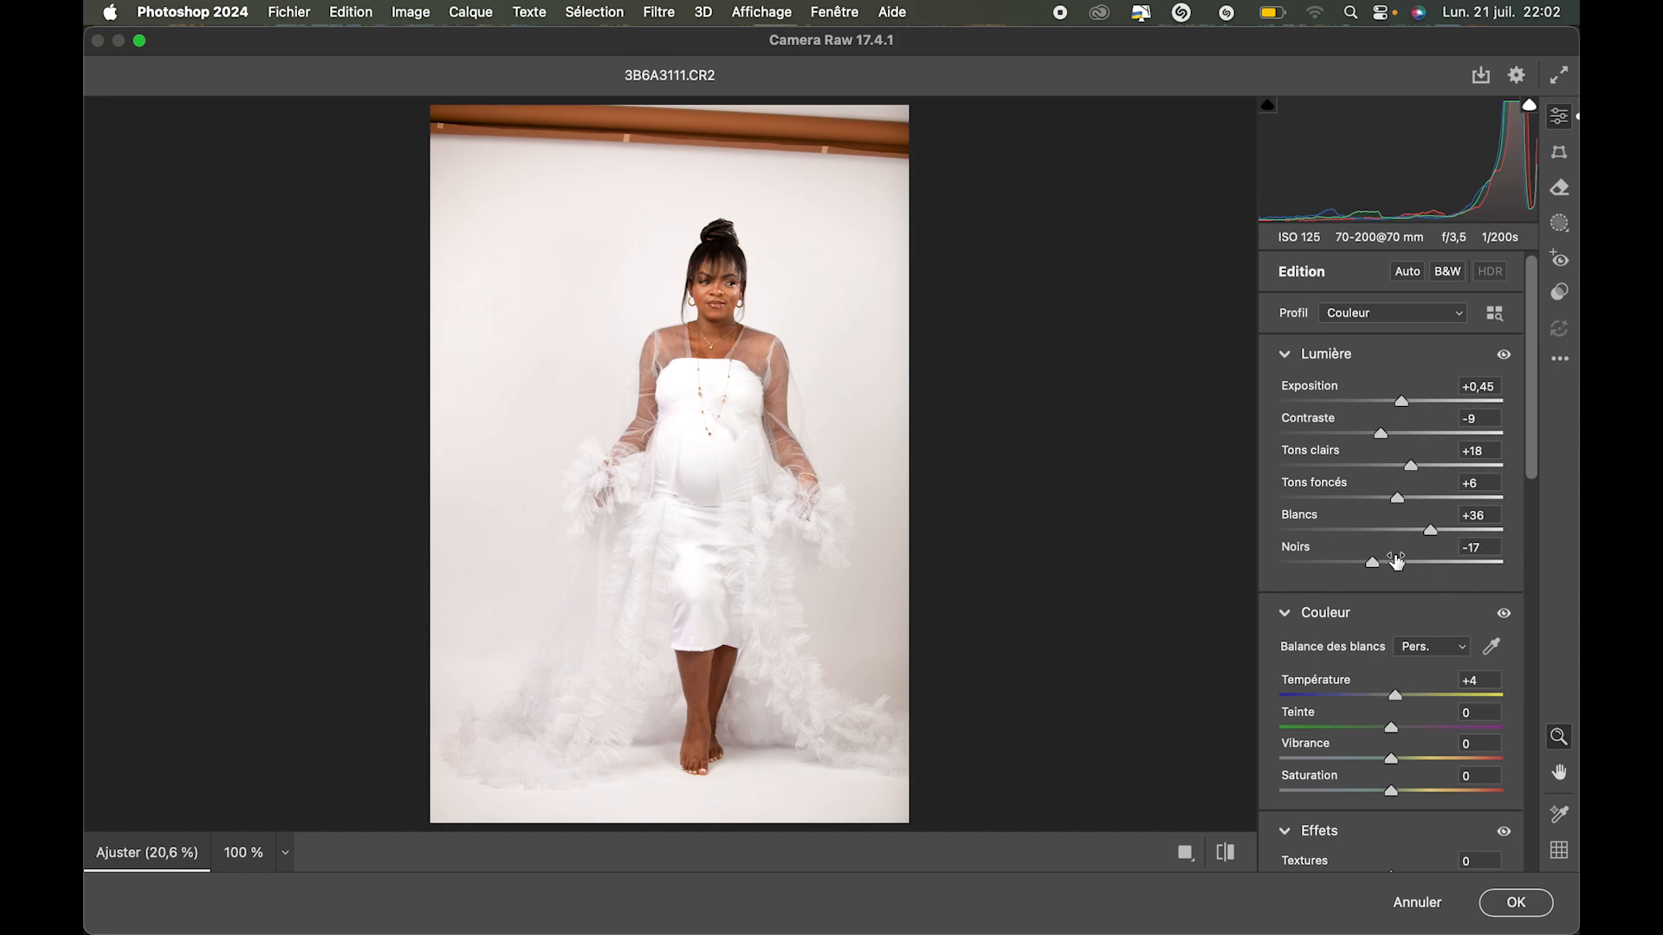
{"action": "left_click_drag", "start_coordinate": [1377, 567], "coordinate": [1376, 566]}
{"action": "left_click_drag", "start_coordinate": [1396, 694], "coordinate": [1399, 695]}
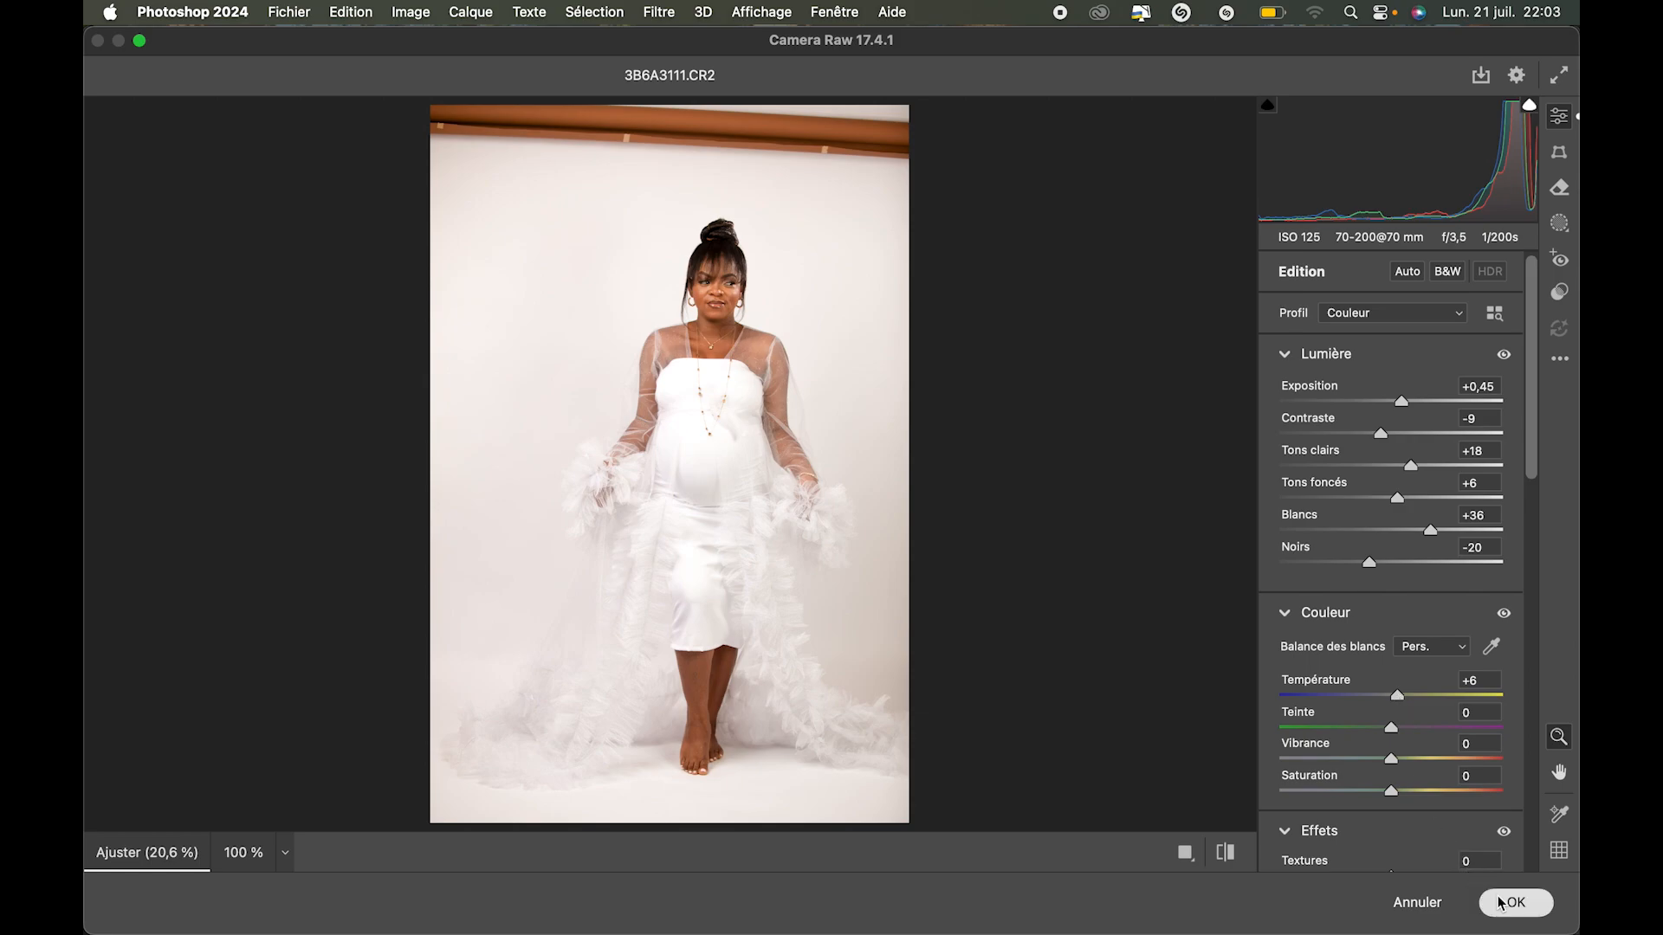
Check the refined photo against its default settings and apply the Camera Raw filter.
{"action": "left_click", "coordinate": [1225, 853]}
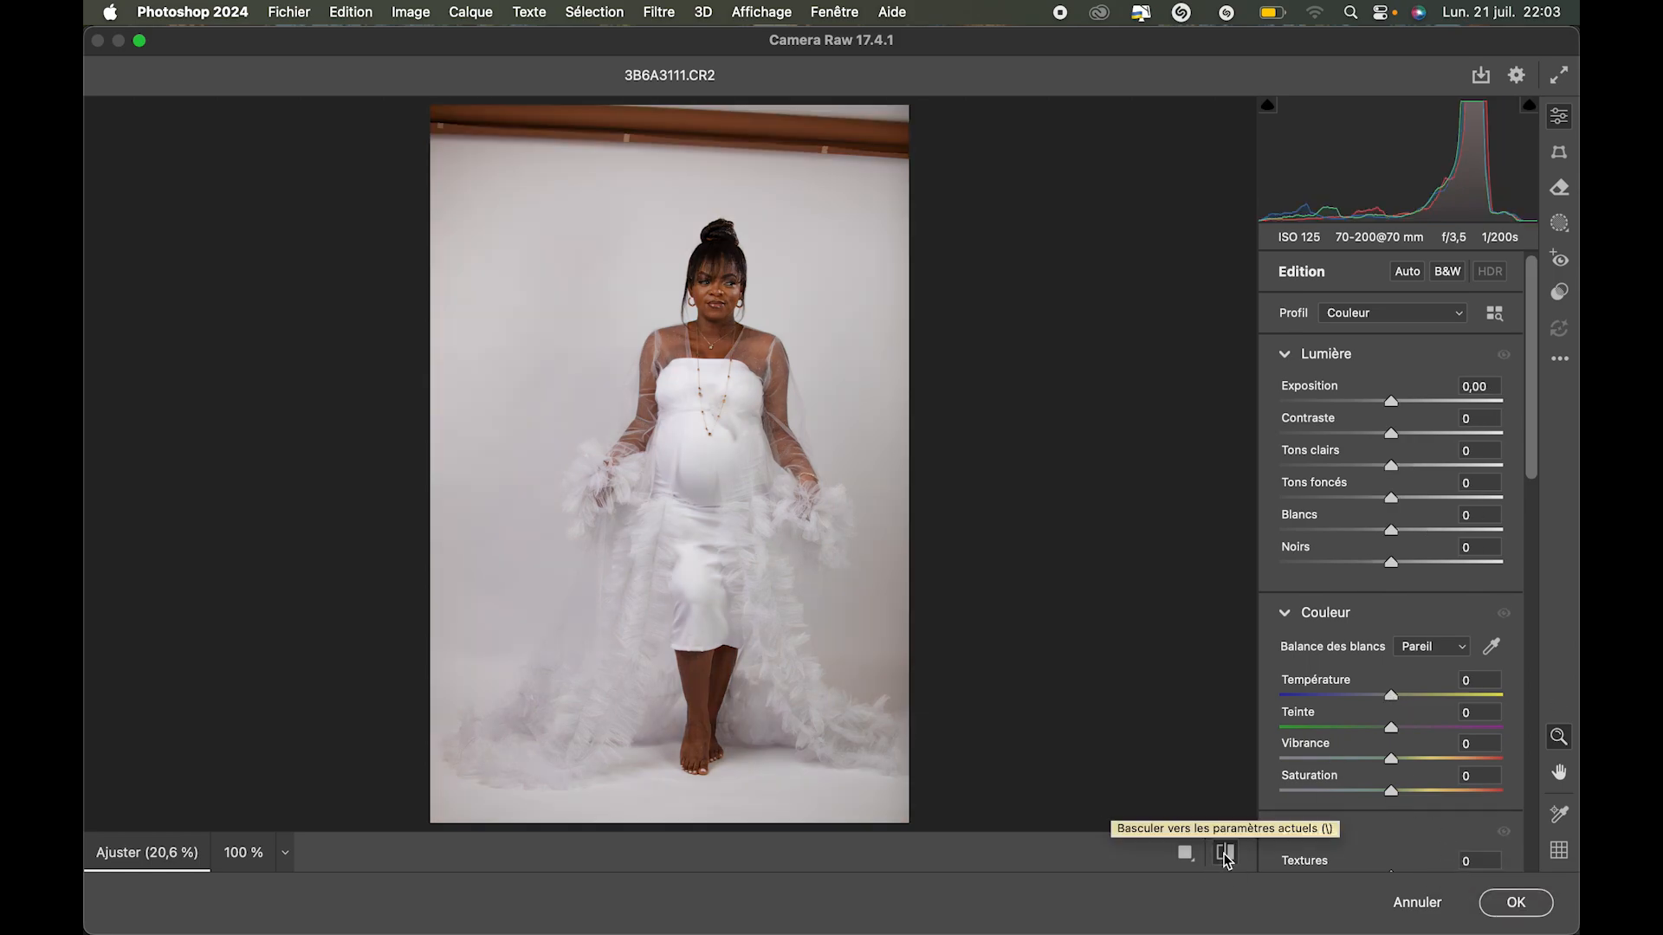
{"action": "left_click", "coordinate": [1225, 853]}
{"action": "left_click", "coordinate": [1225, 853]}
{"action": "left_click", "coordinate": [1225, 853]}
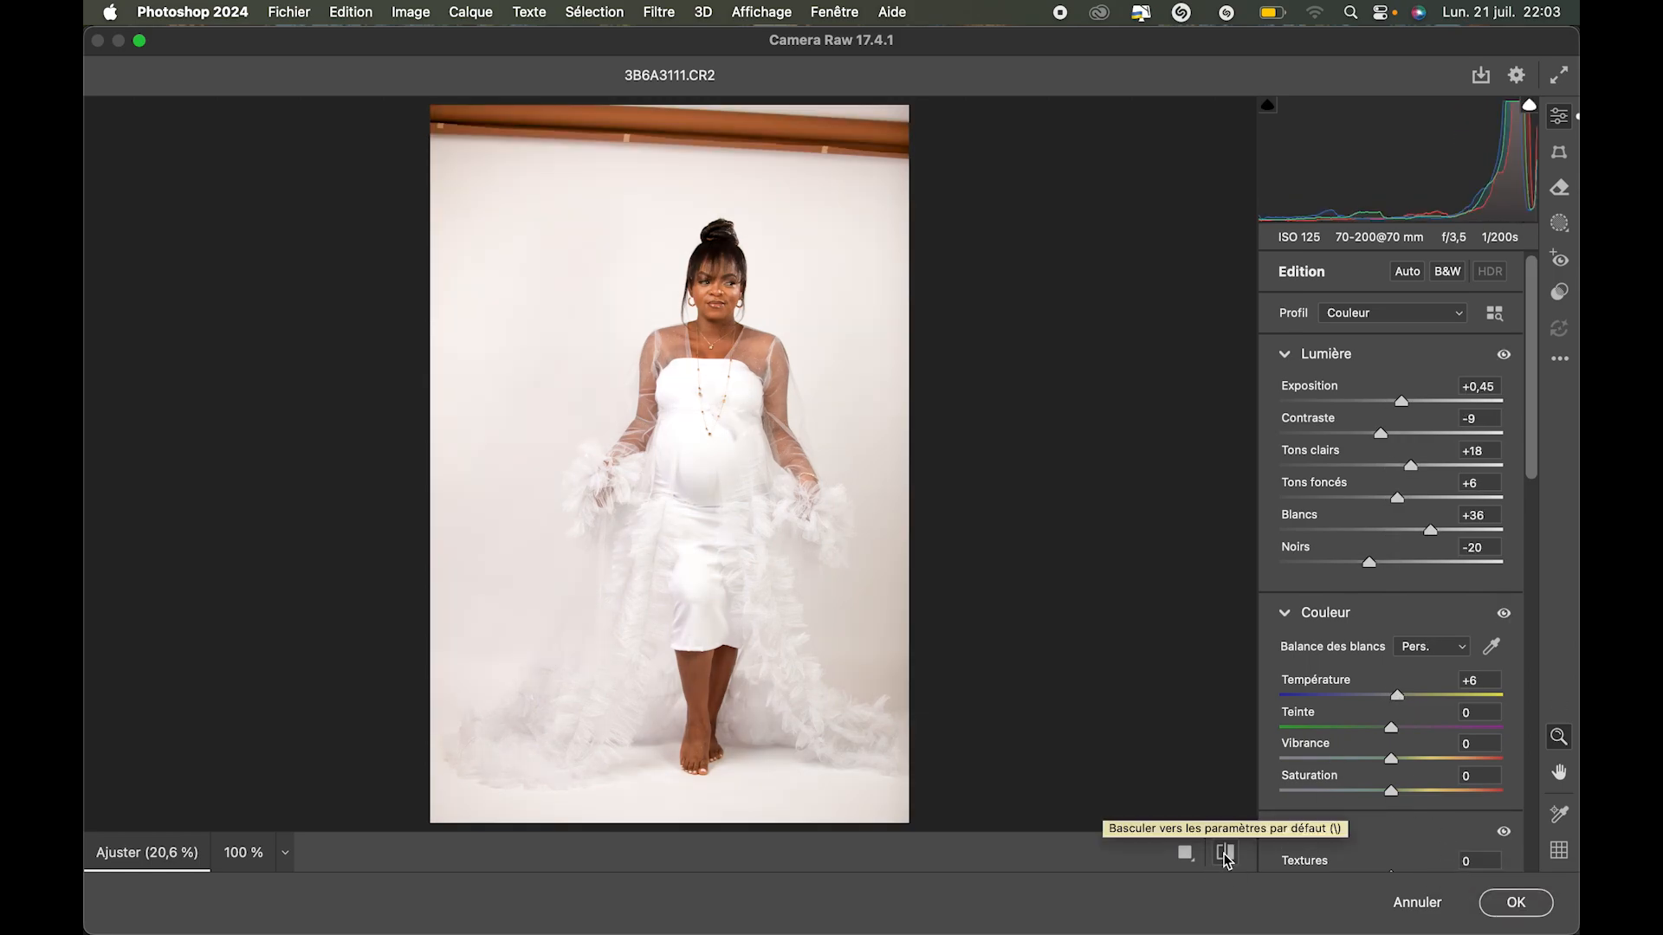
{"action": "left_click", "coordinate": [1514, 900]}
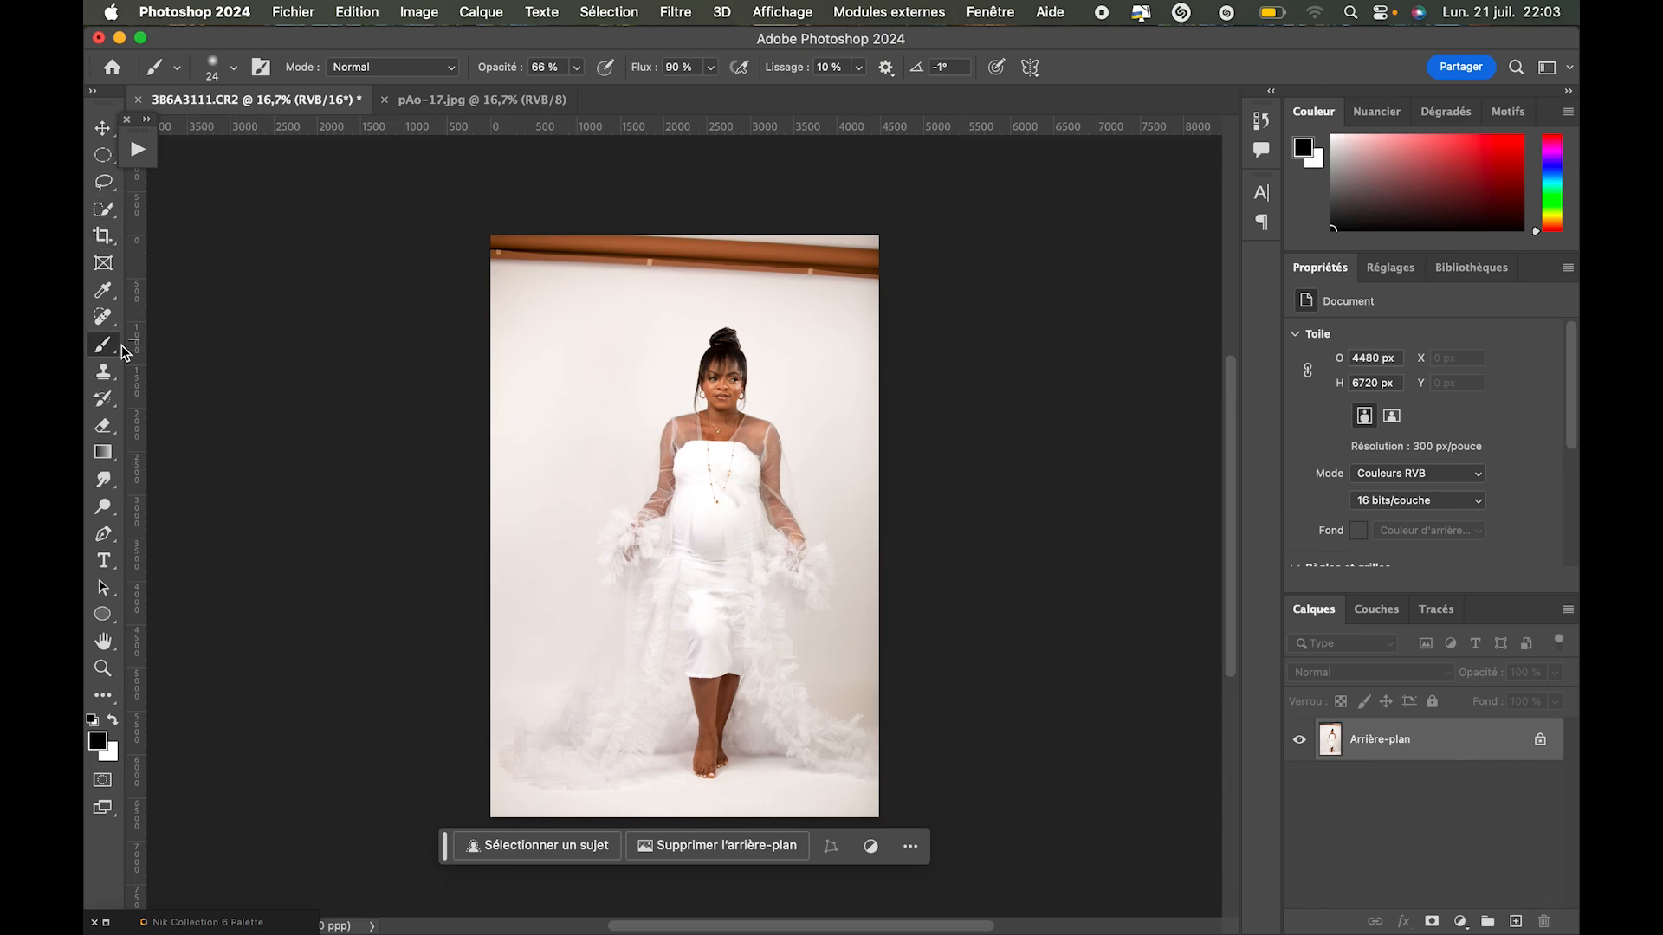
Remove the brown backdrop roll along the photo's upper edge with a Patch tool selection and a Contenu pris en compte fill at 100% opacity.
{"action": "left_click", "coordinate": [103, 317]}
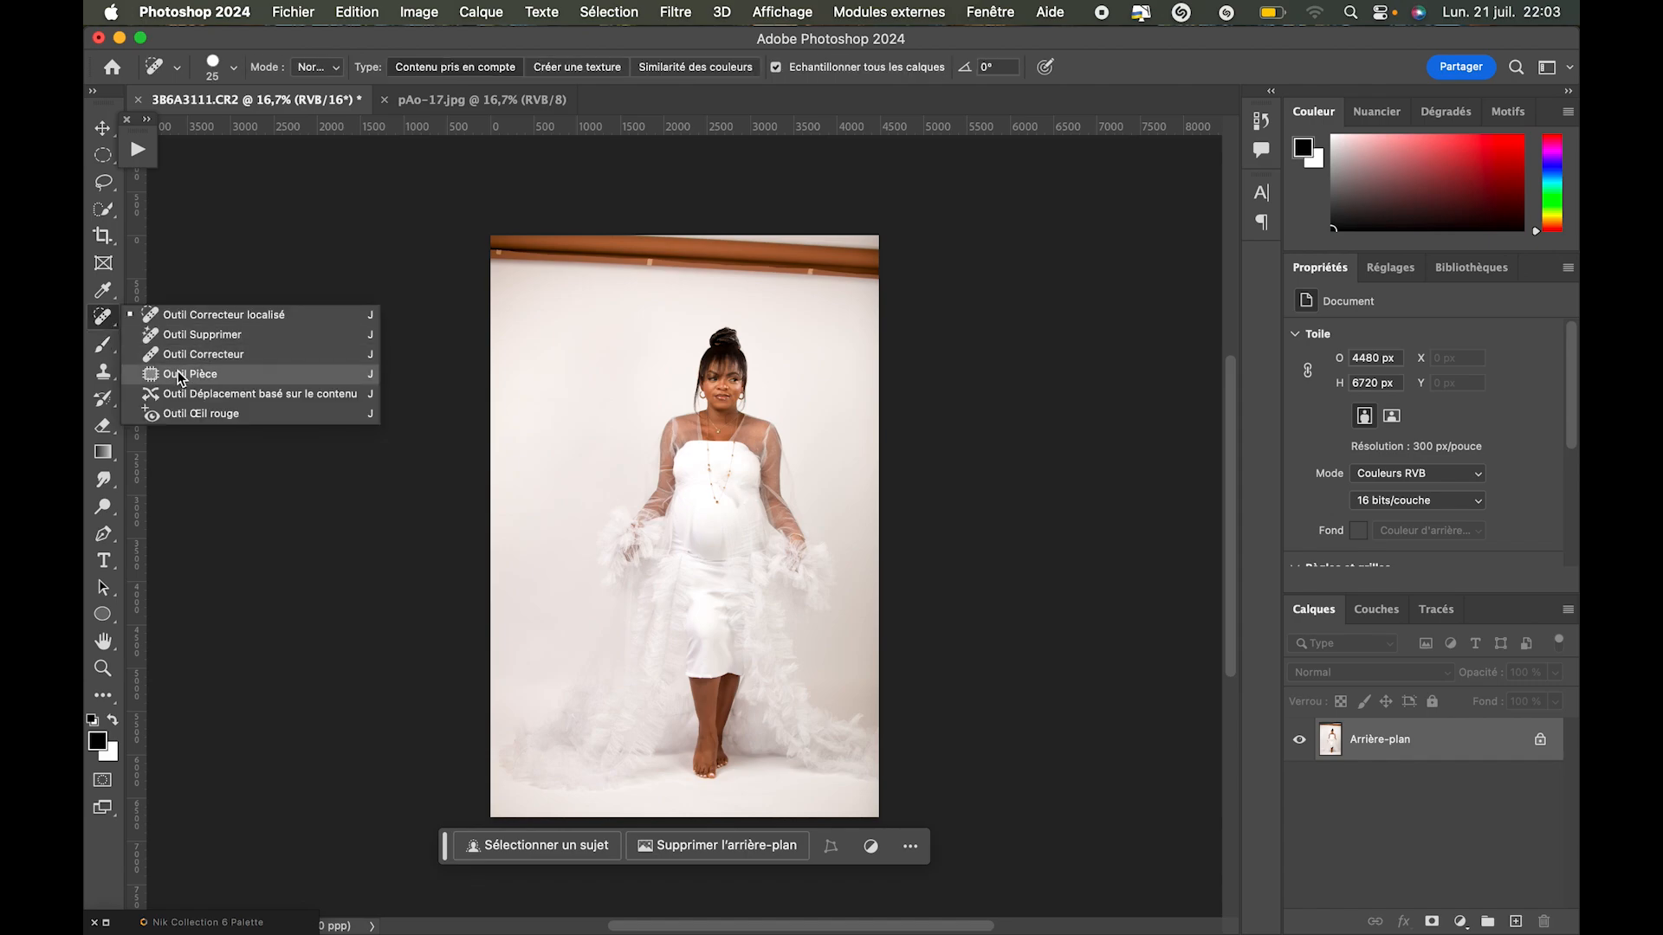
{"action": "left_click", "coordinate": [179, 376]}
{"action": "mouse_move", "coordinate": [491, 283]}
{"action": "left_mouse_down"}
{"action": "mouse_move", "coordinate": [817, 306]}
{"action": "mouse_move", "coordinate": [653, 170]}
{"action": "mouse_move", "coordinate": [419, 260]}
{"action": "left_mouse_up"}
{"action": "right_click", "coordinate": [612, 443]}
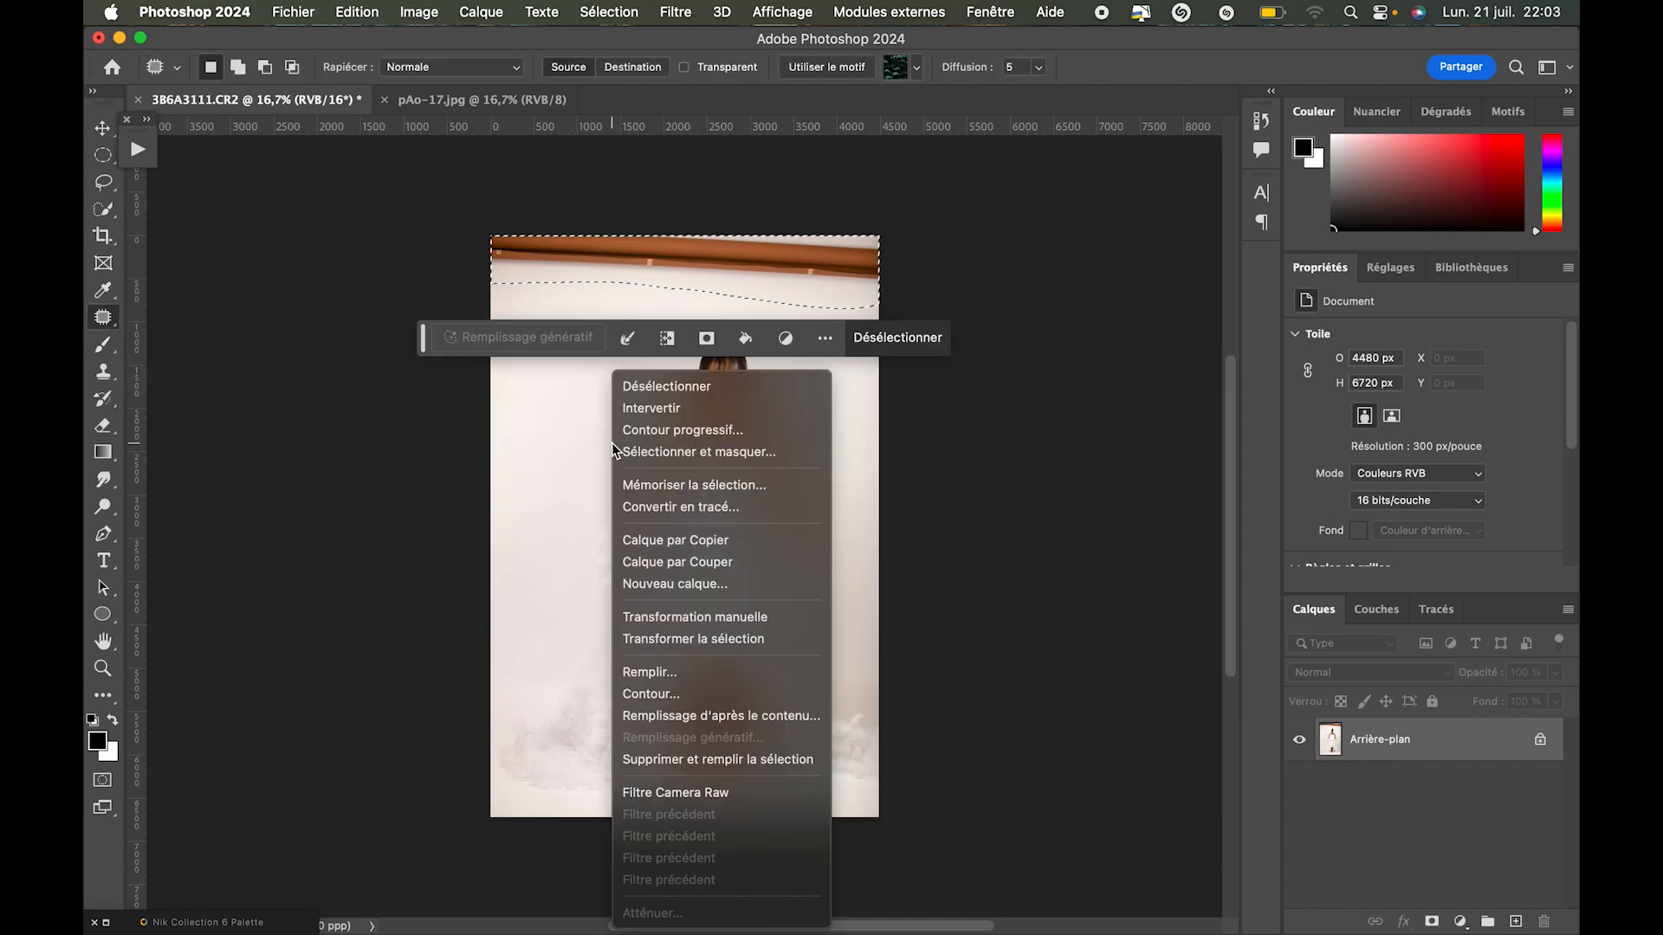
{"action": "left_click", "coordinate": [658, 672]}
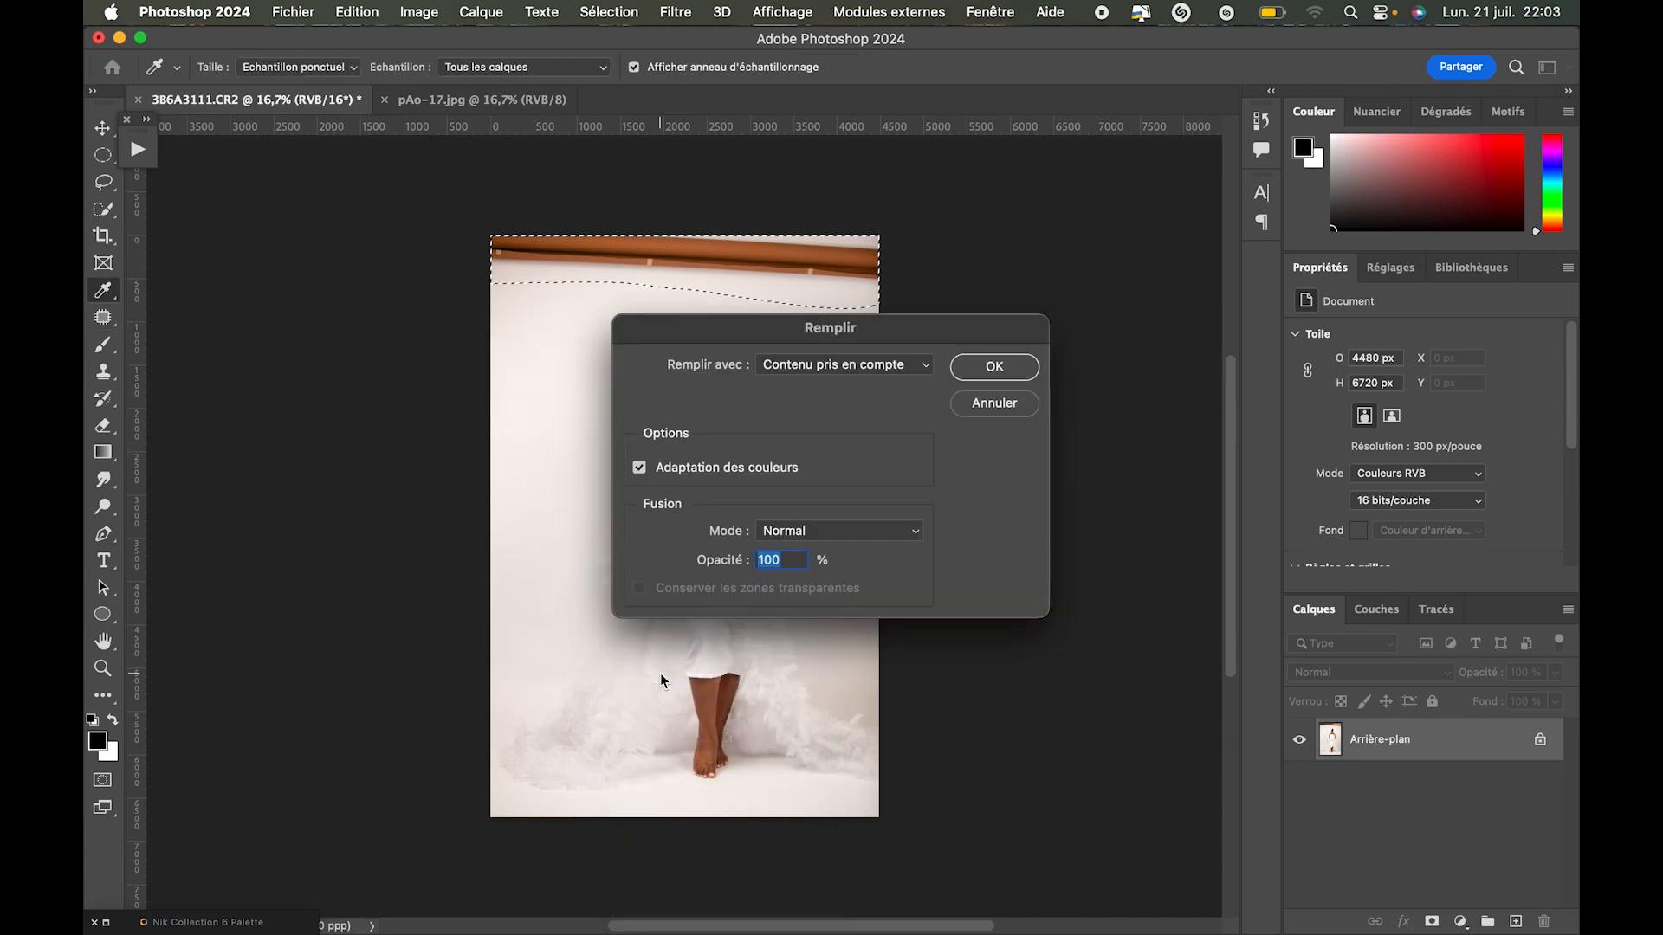
{"action": "left_click", "coordinate": [1004, 367]}
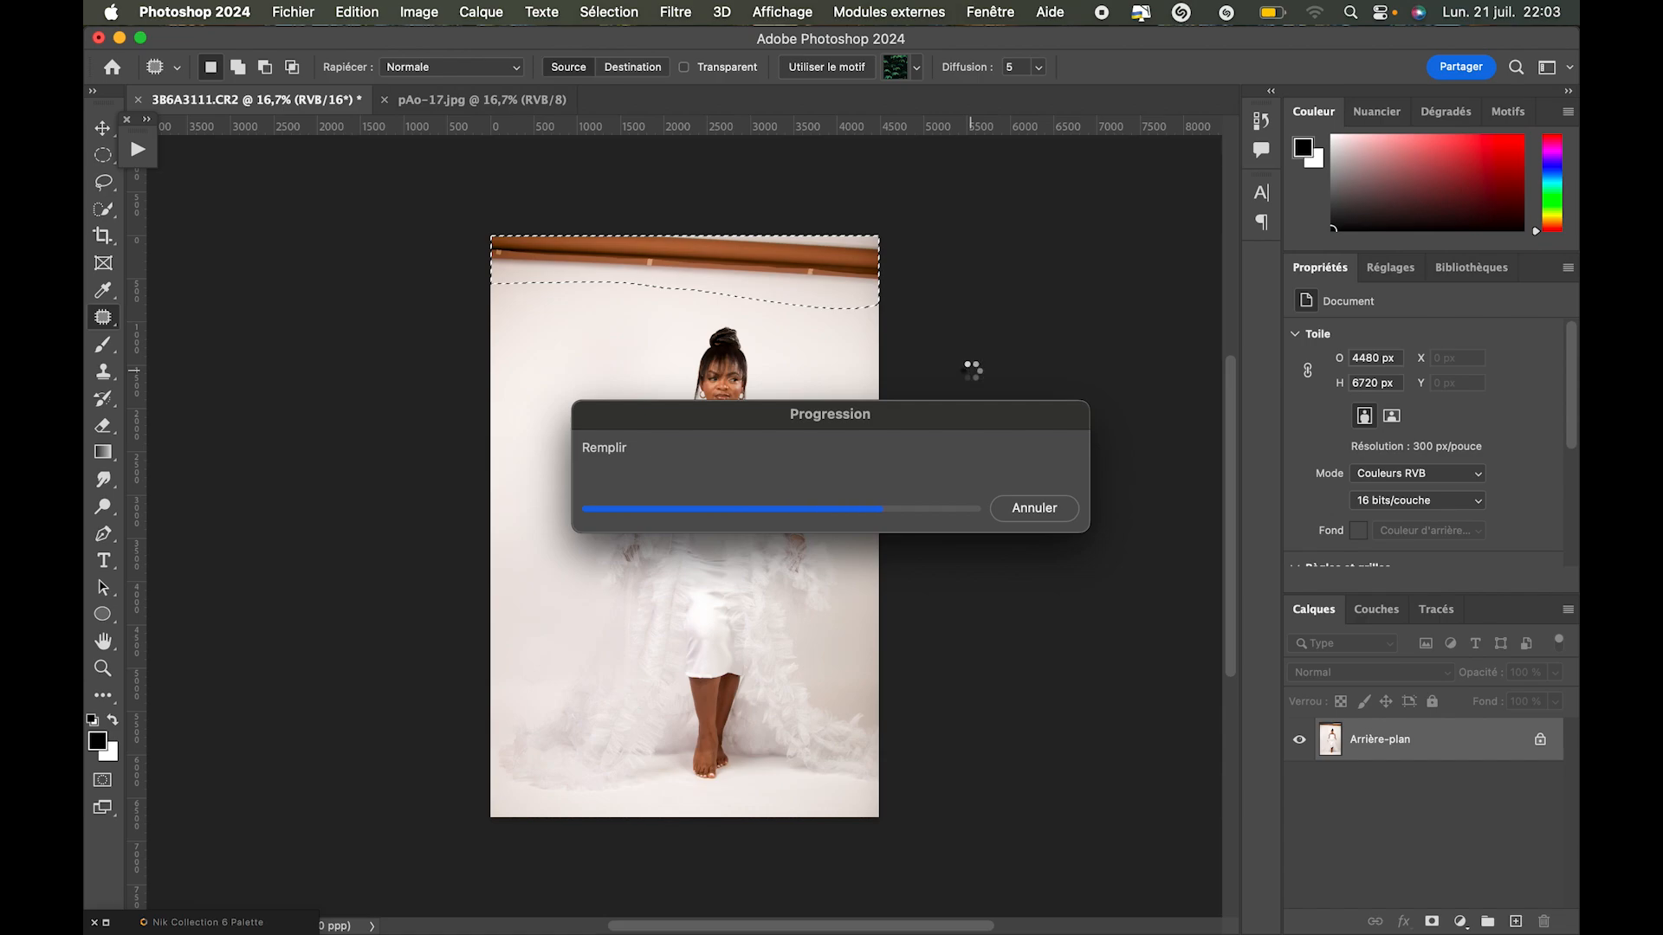
{"action": "key", "text": "super+d"}
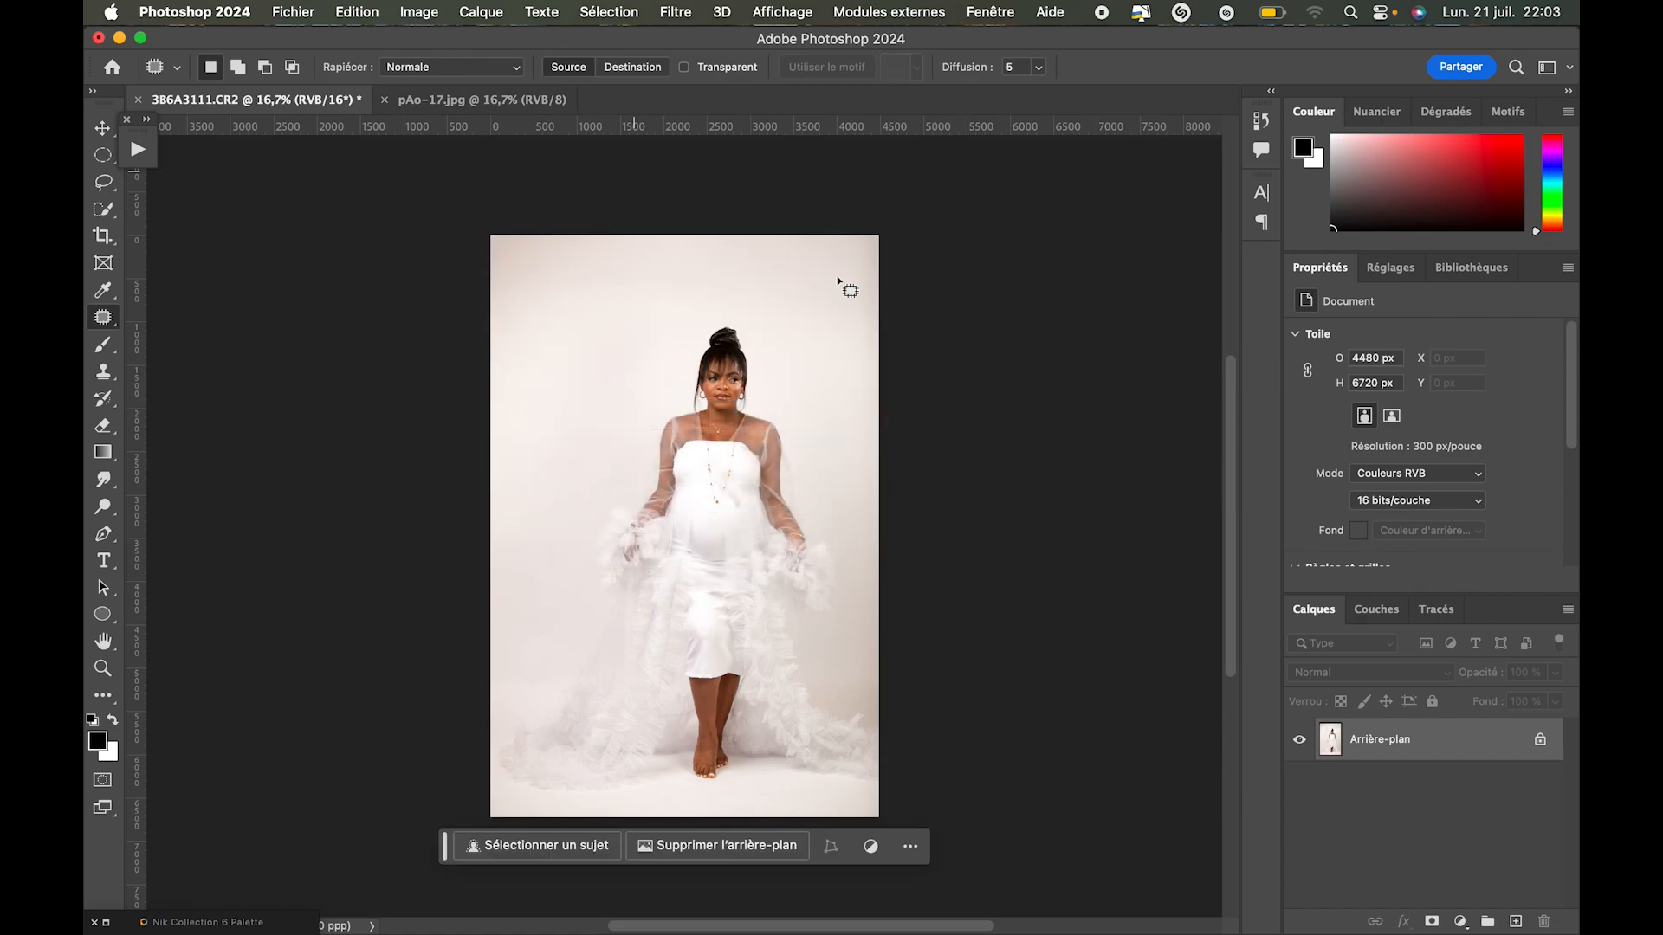
Prepare the Crop tool to fill added canvas with Remplissage d'après le contenu.
{"action": "left_click", "coordinate": [103, 235]}
{"action": "left_click", "coordinate": [883, 522]}
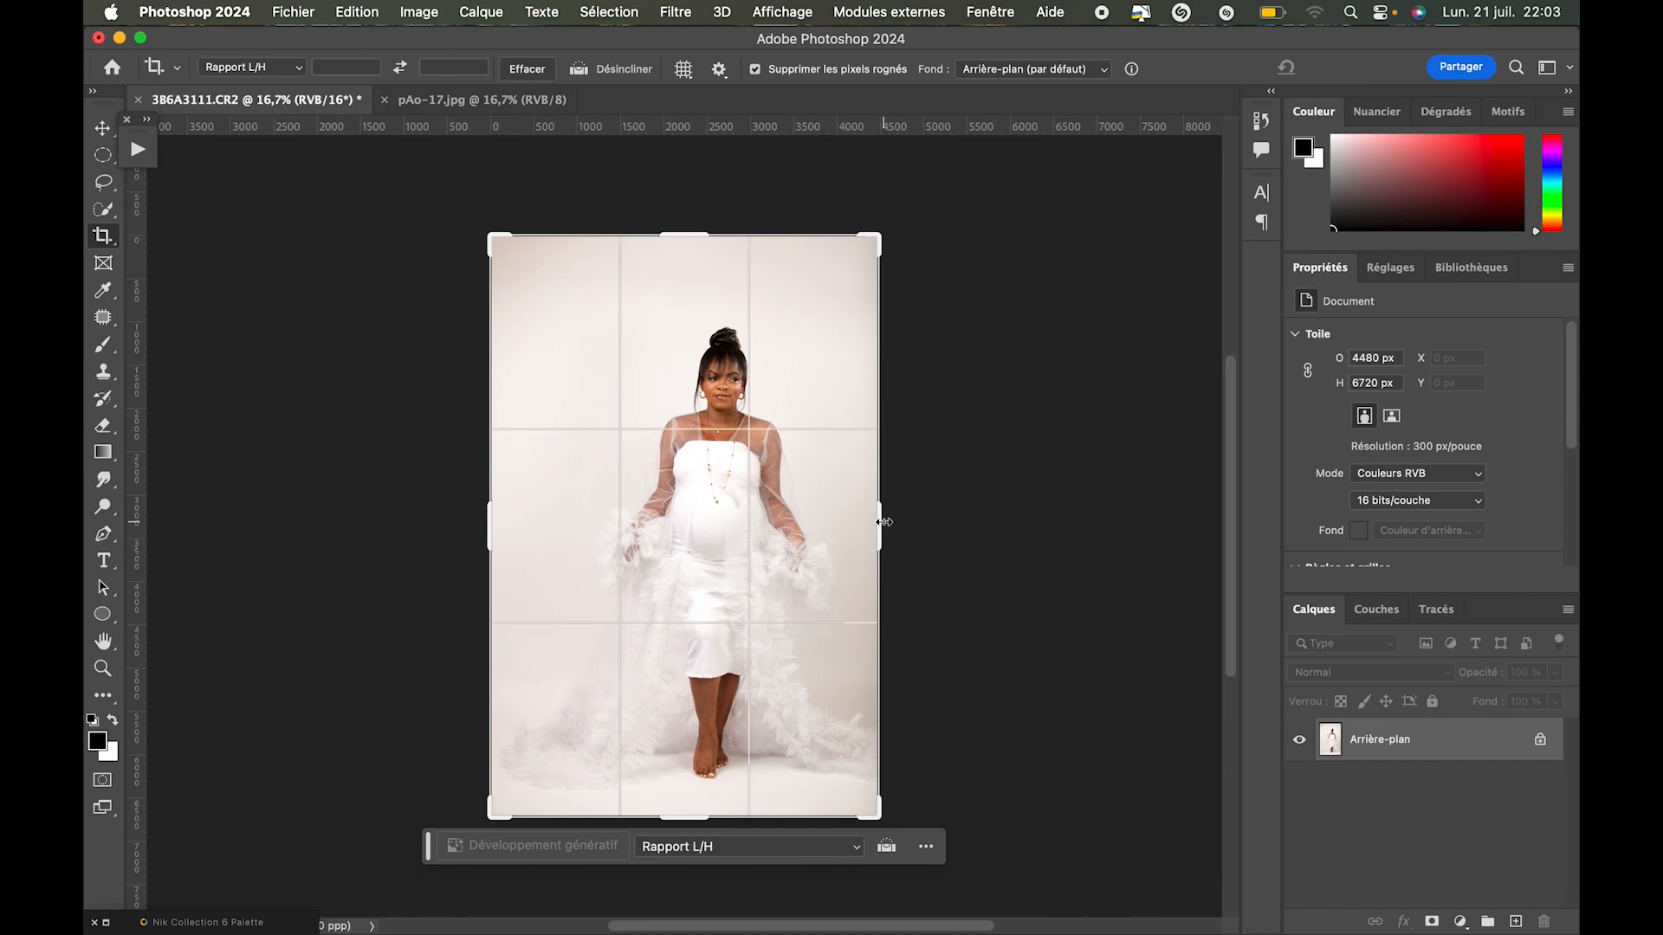
{"action": "left_click", "coordinate": [1034, 69]}
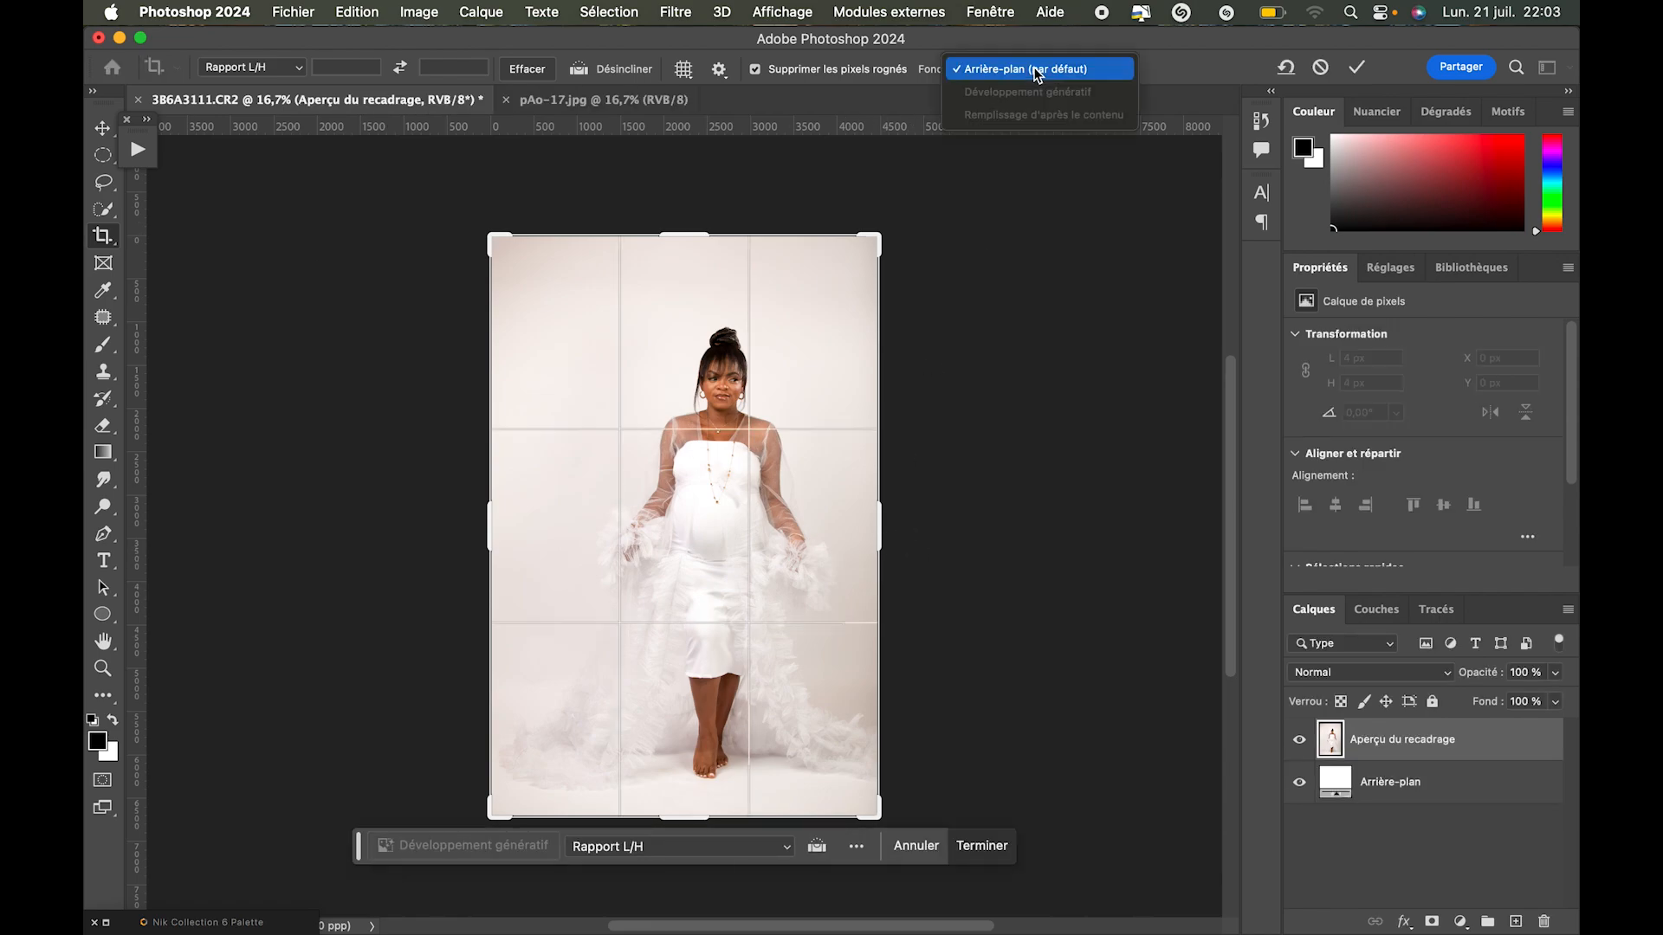
{"action": "left_click", "coordinate": [1038, 69]}
{"action": "left_click", "coordinate": [1356, 67]}
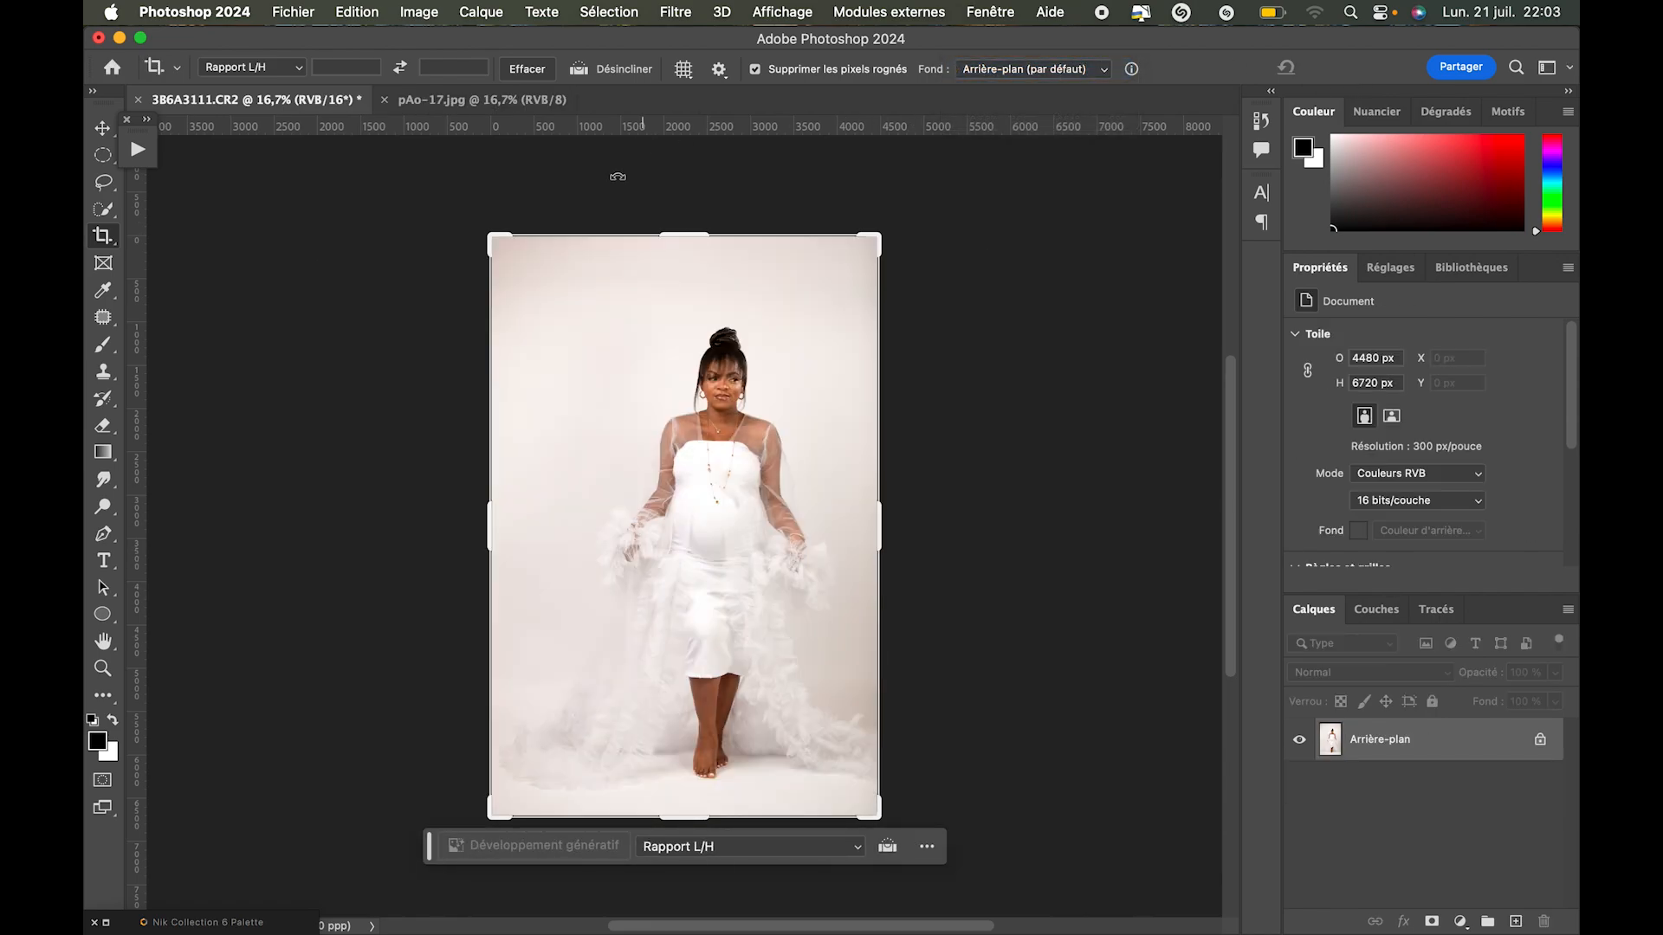
{"action": "left_click", "coordinate": [1034, 69]}
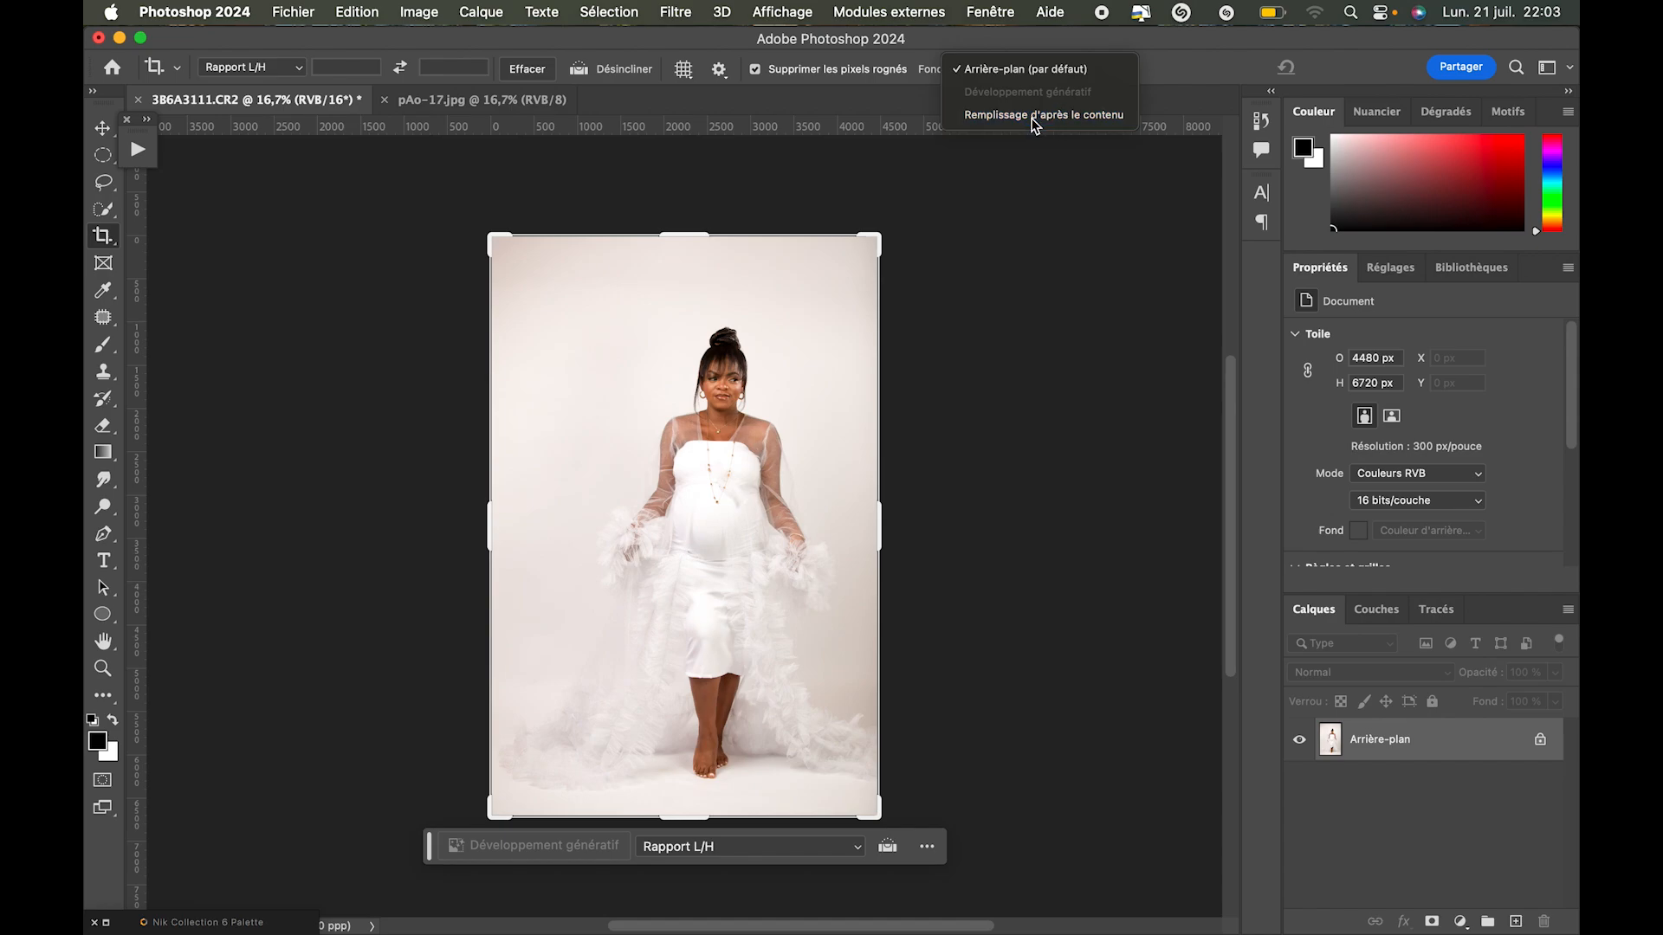
{"action": "left_click", "coordinate": [1035, 113]}
Extend the canvas evenly around the photo to about 5054 x 7580 px in the Format d'origine ratio and apply the crop.
{"action": "left_click_drag", "start_coordinate": [879, 533], "coordinate": [879, 533]}
{"action": "left_click", "coordinate": [303, 74]}
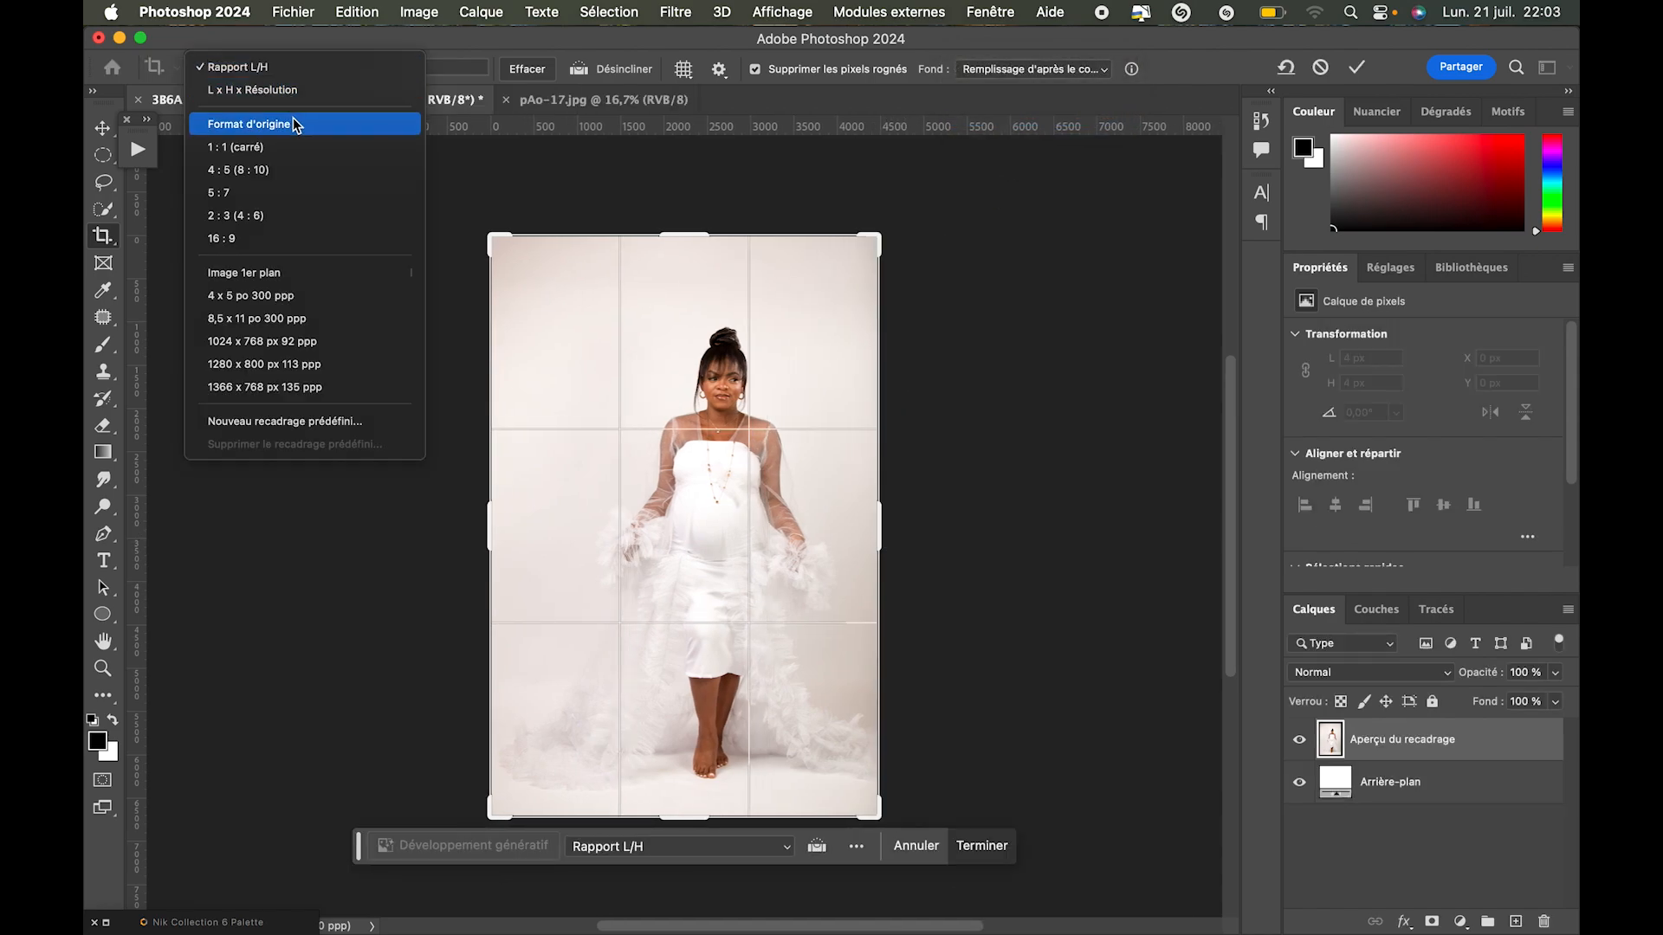
{"action": "left_click", "coordinate": [293, 118]}
{"action": "left_click_drag", "start_coordinate": [880, 519], "coordinate": [900, 526]}
{"action": "left_click_drag", "start_coordinate": [689, 526], "coordinate": [720, 525]}
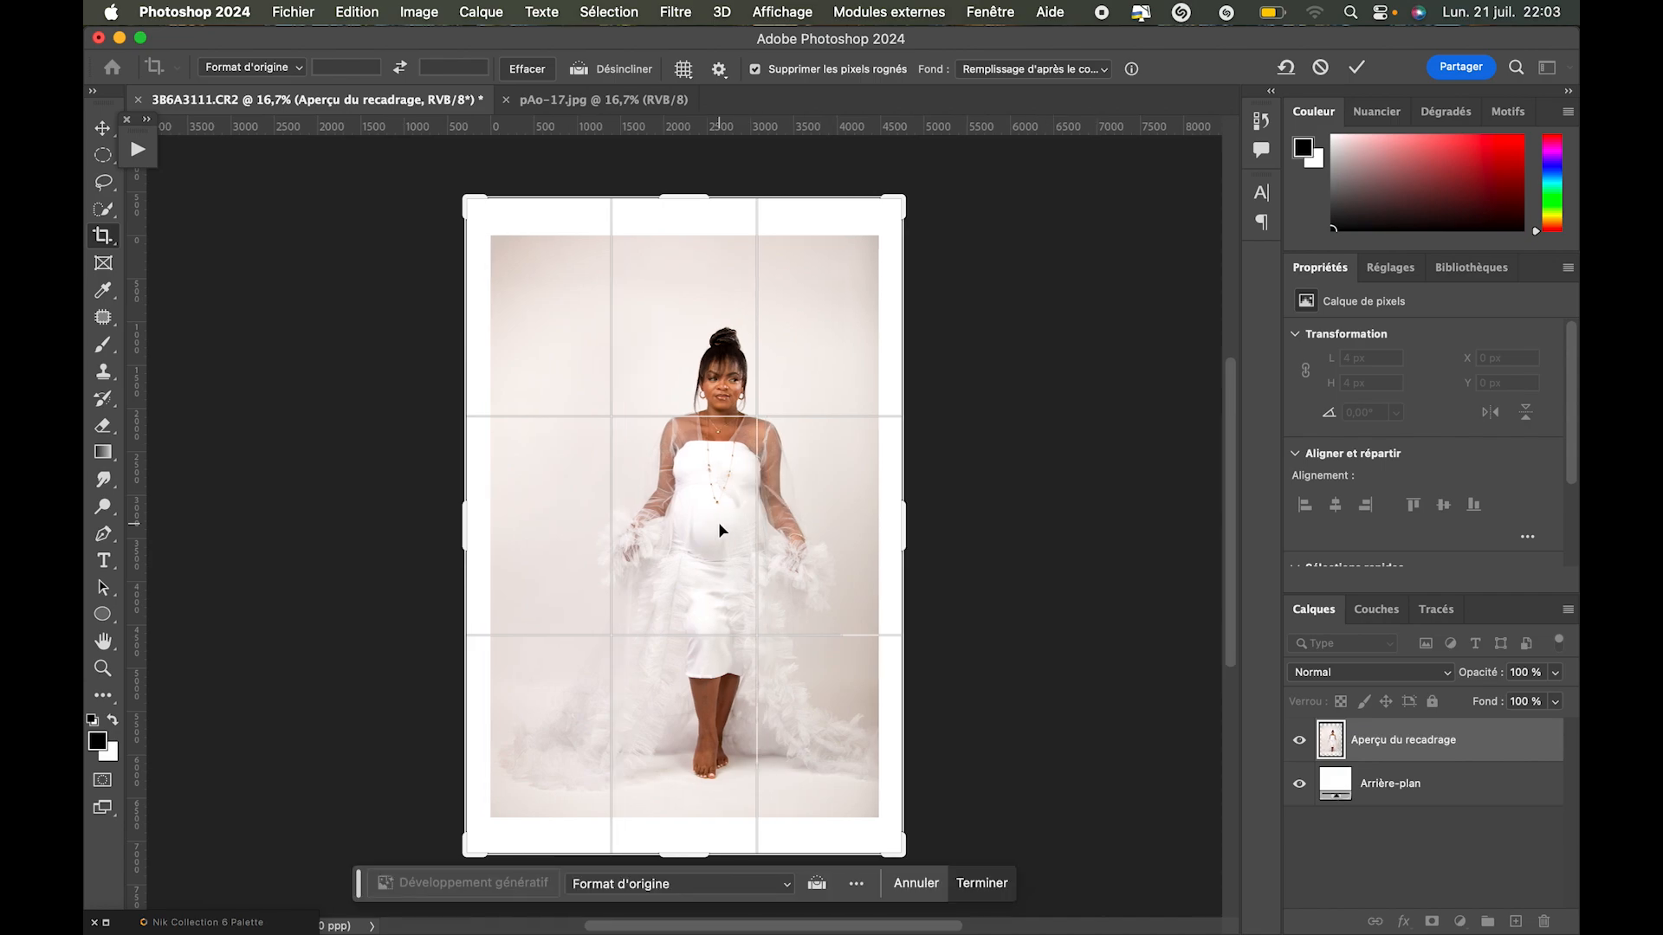
{"action": "left_click", "coordinate": [1355, 71]}
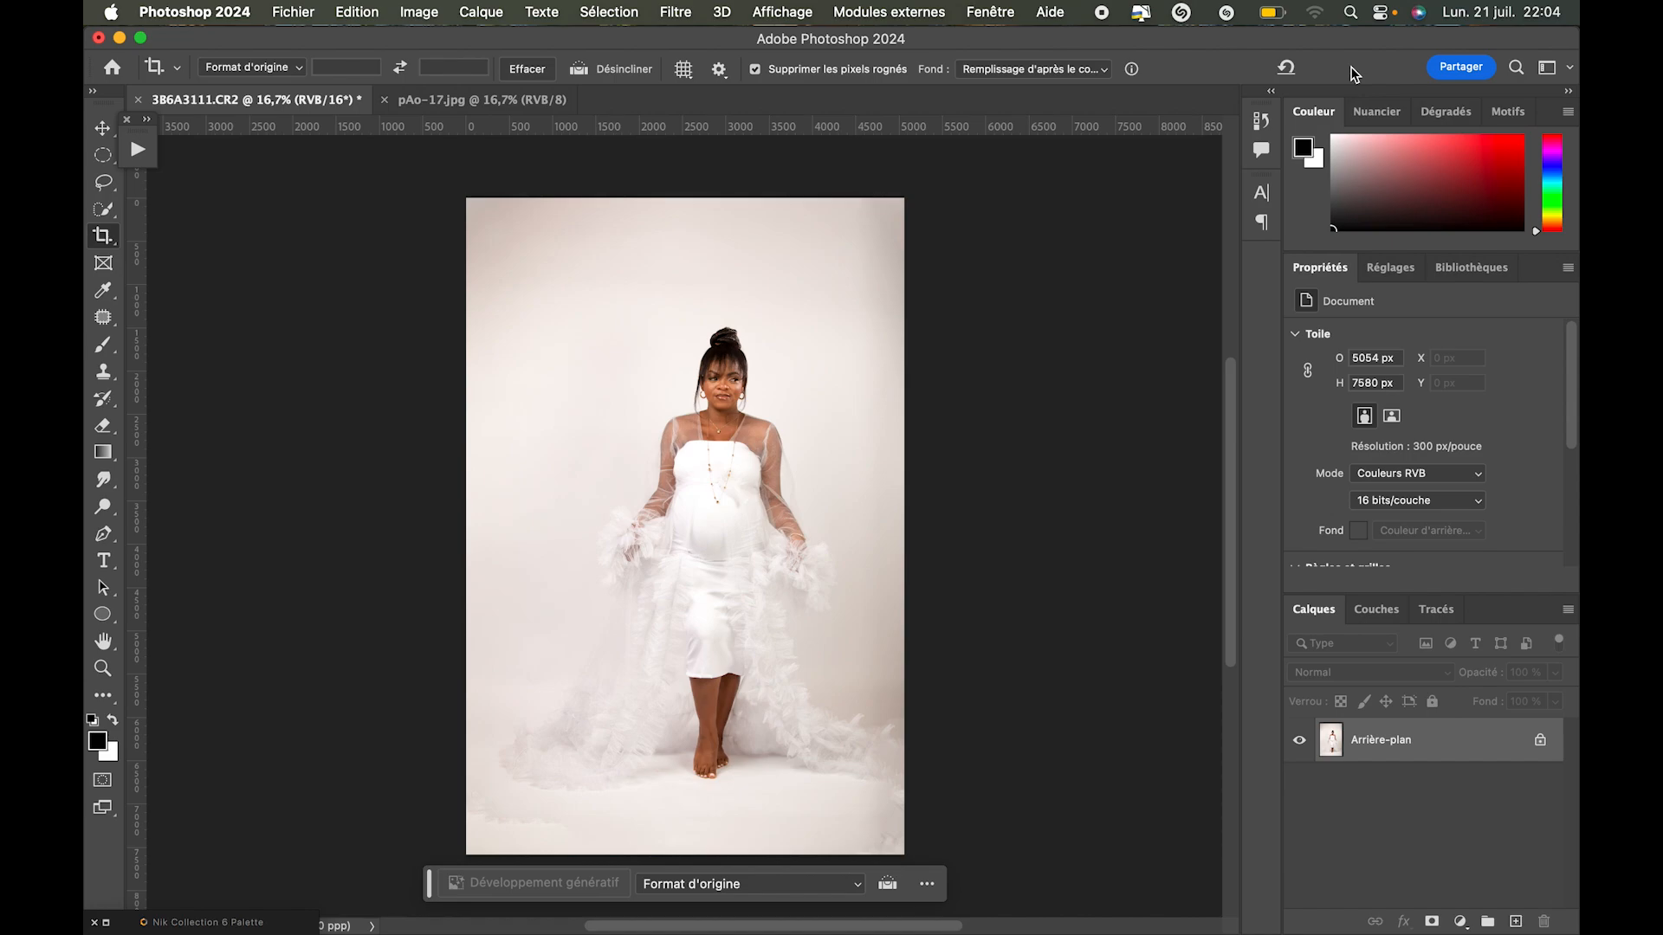
Compare the extended photo with the finished reference image pAo-17.jpg, examining the dress train and the background.
{"action": "scroll", "coordinate": [766, 452], "scroll_direction": "up", "scroll_amount": 3}
{"action": "scroll", "coordinate": [767, 453], "scroll_direction": "down", "scroll_amount": 1}
{"action": "left_click", "coordinate": [437, 98]}
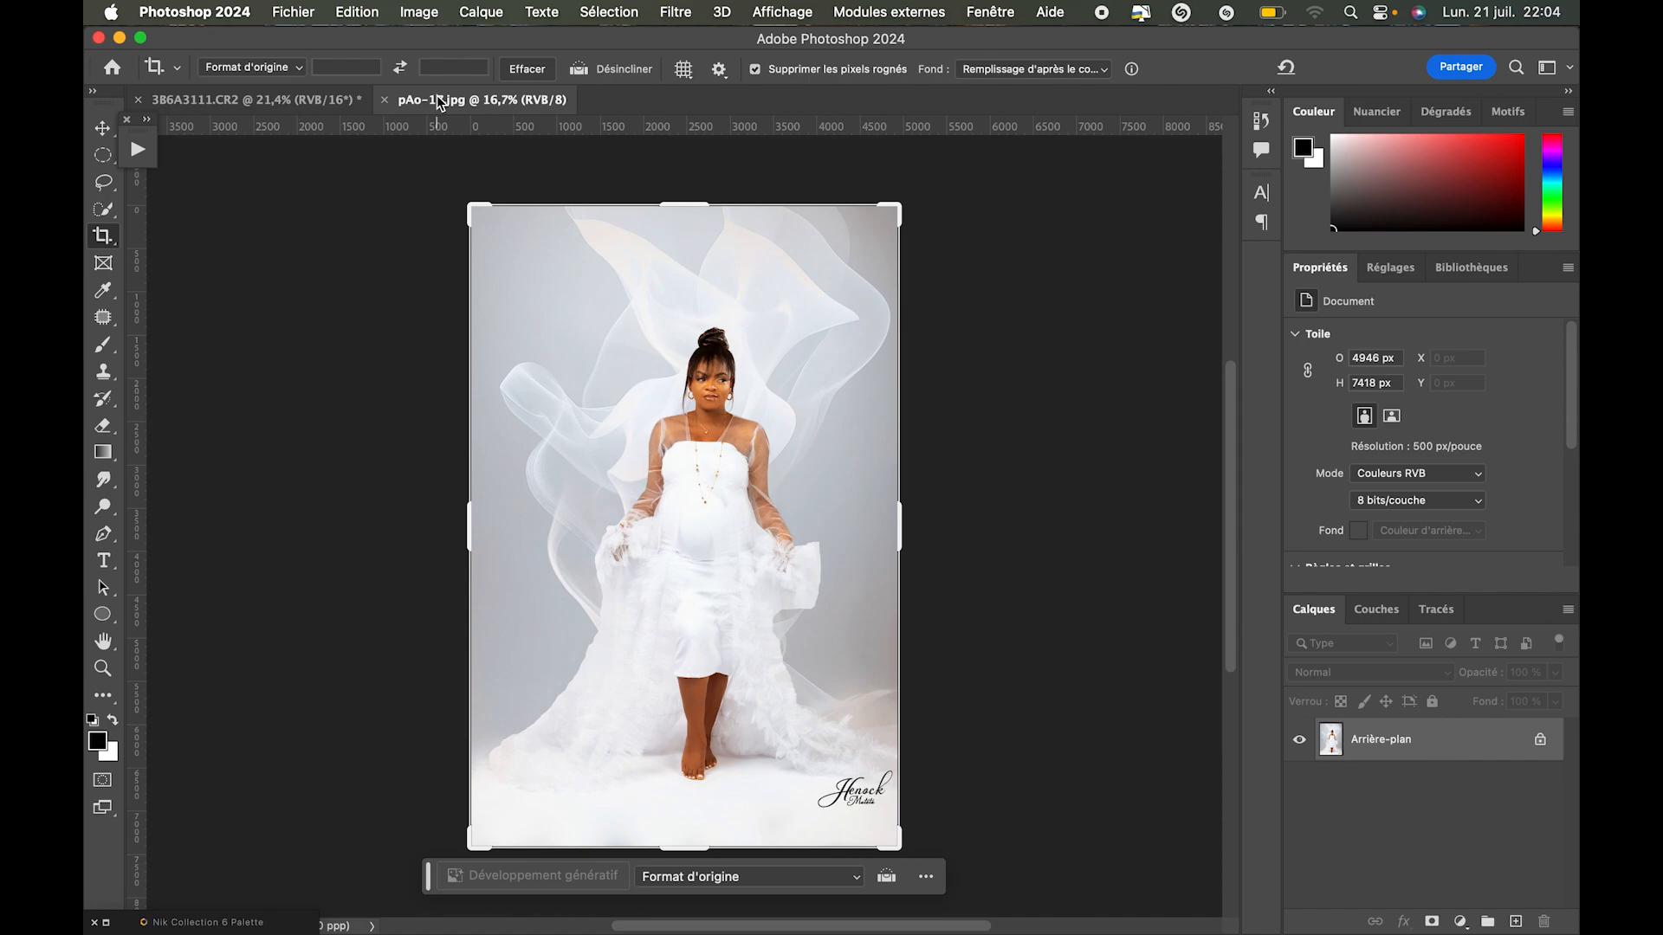
{"action": "left_click", "coordinate": [298, 98]}
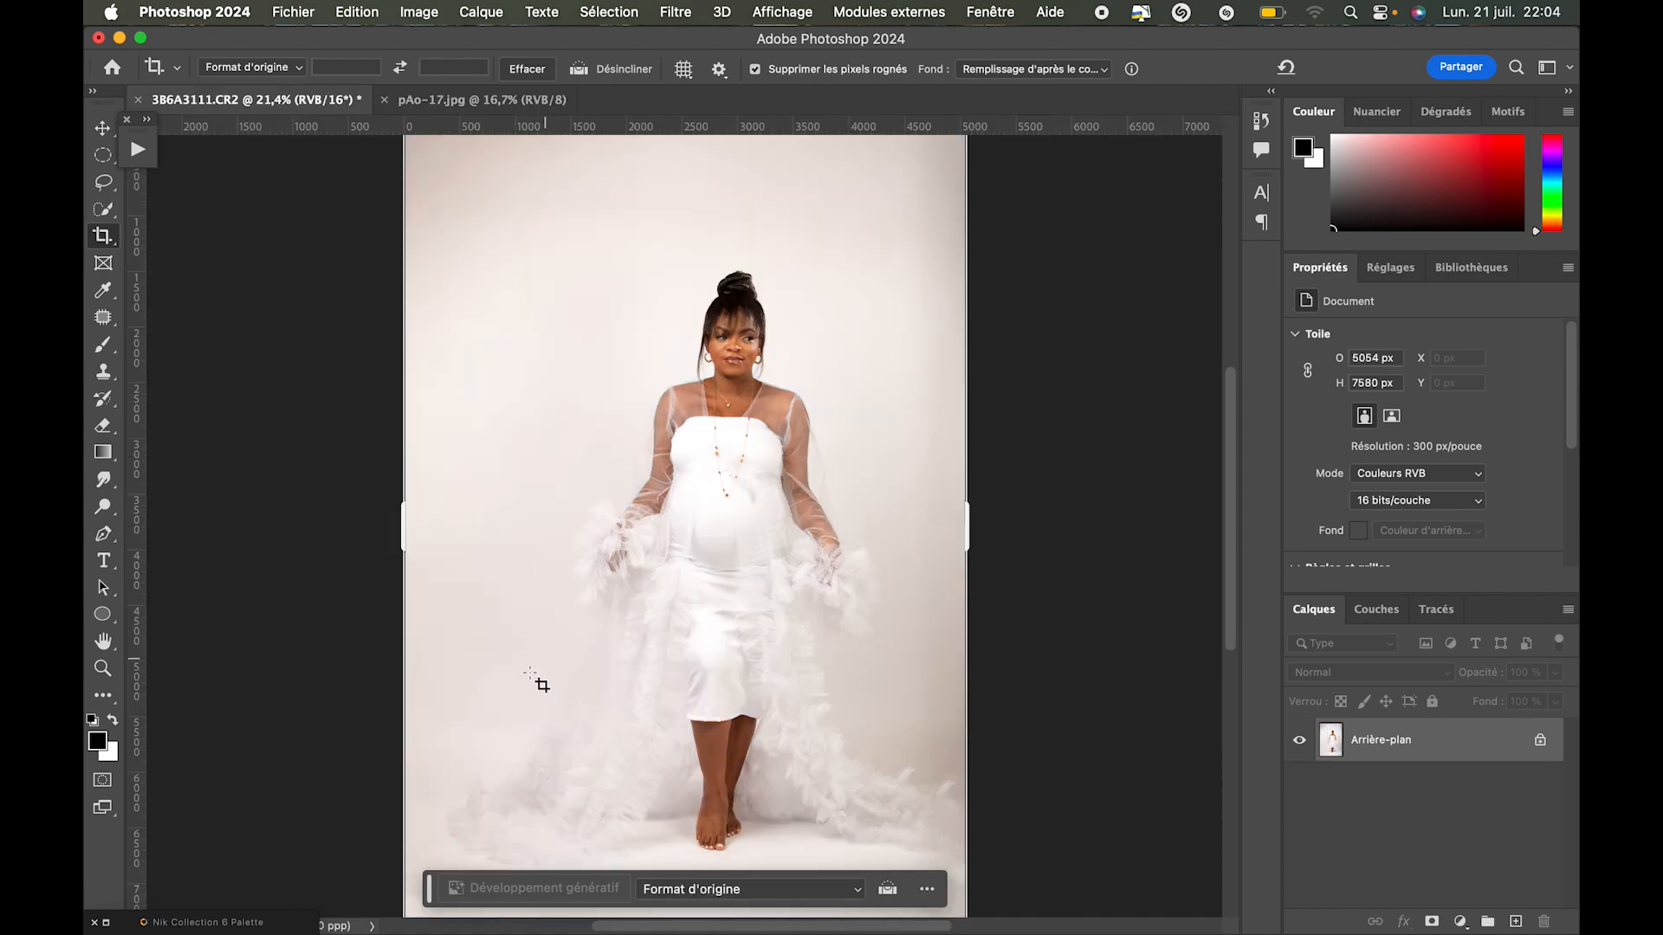
{"action": "left_click", "coordinate": [463, 101]}
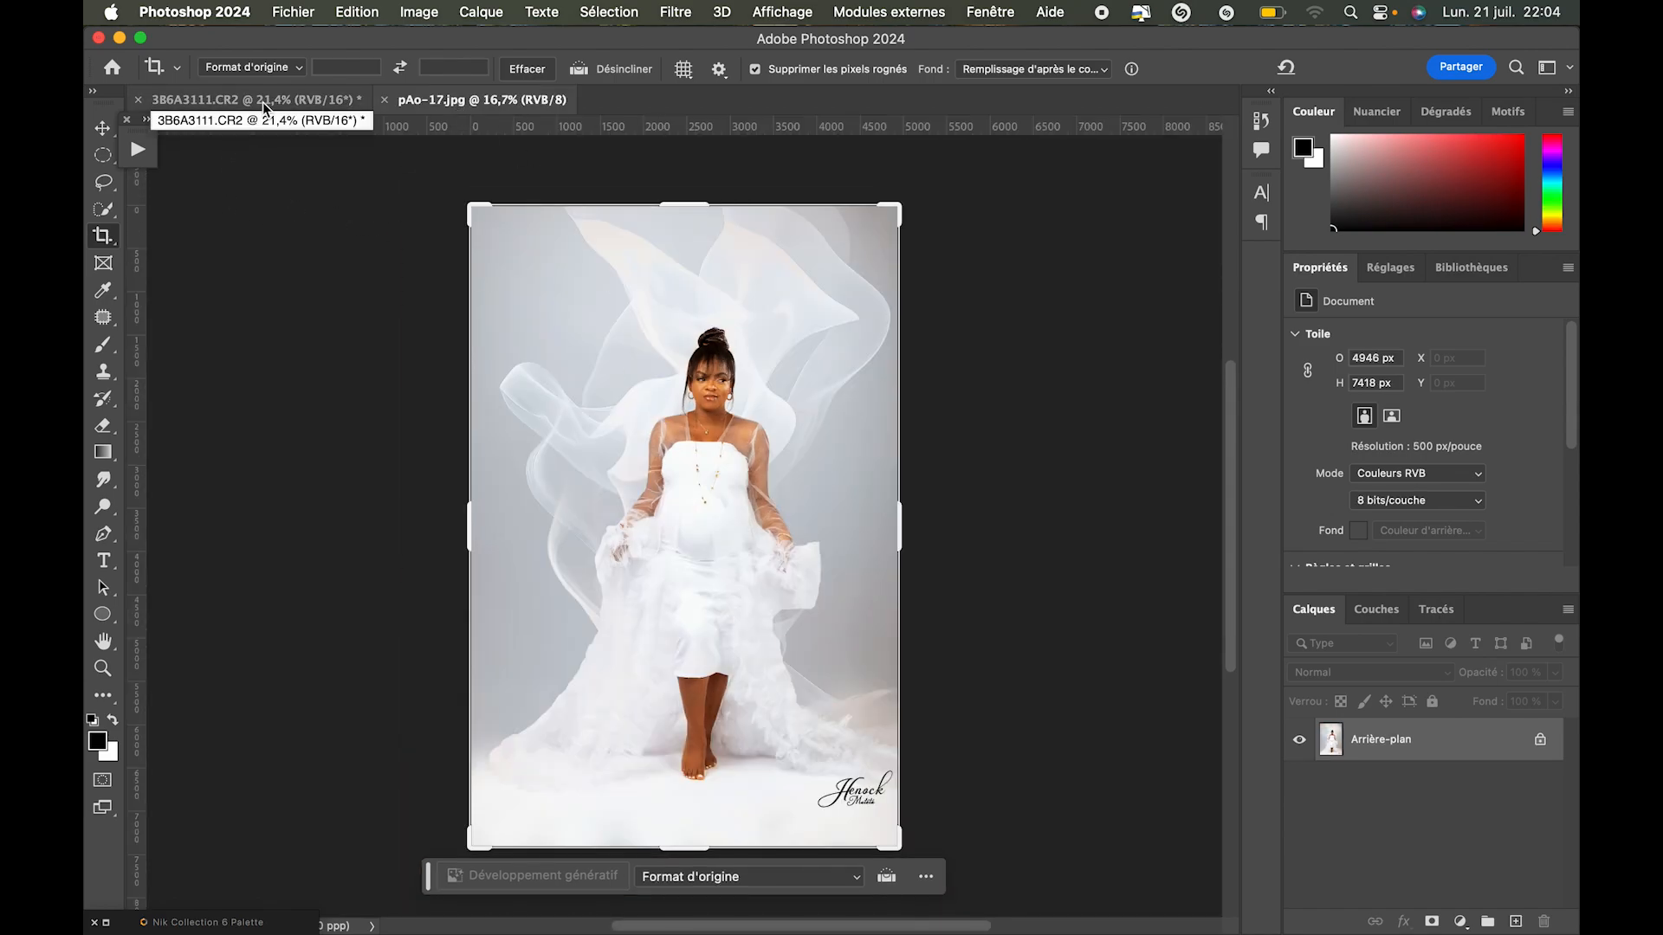
Compare the extended photo 3B6A3111.CR2 with the finished reference pAo-17.jpg, examining the figure and the backdrop.
{"action": "left_click", "coordinate": [262, 102]}
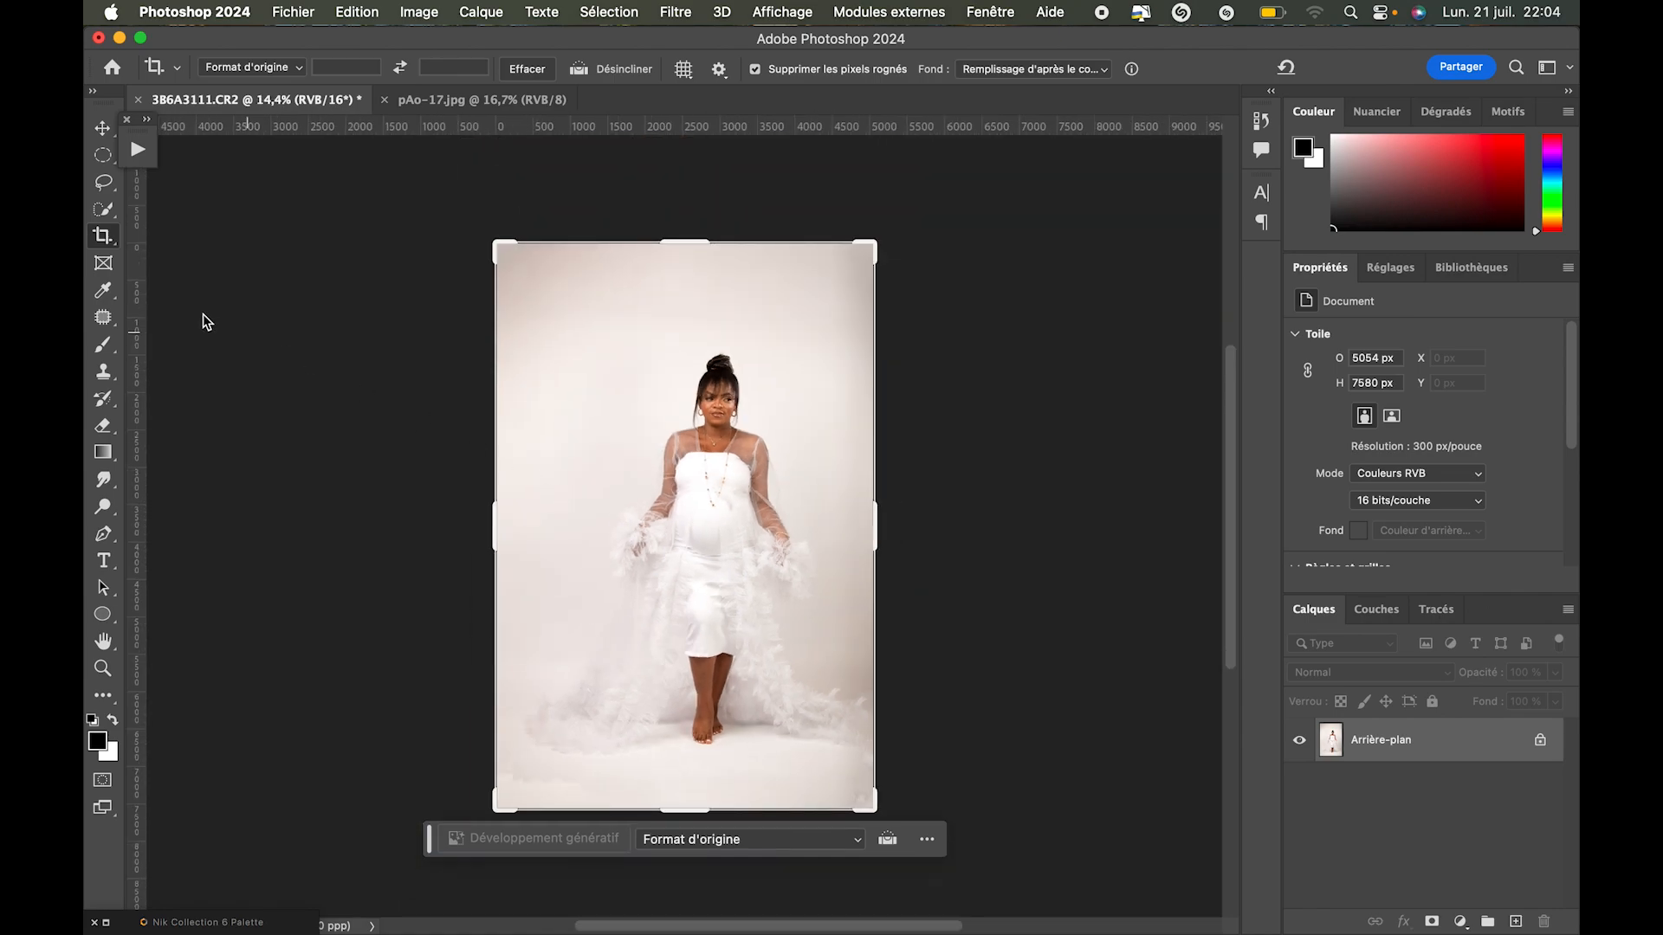
{"action": "left_click", "coordinate": [103, 317]}
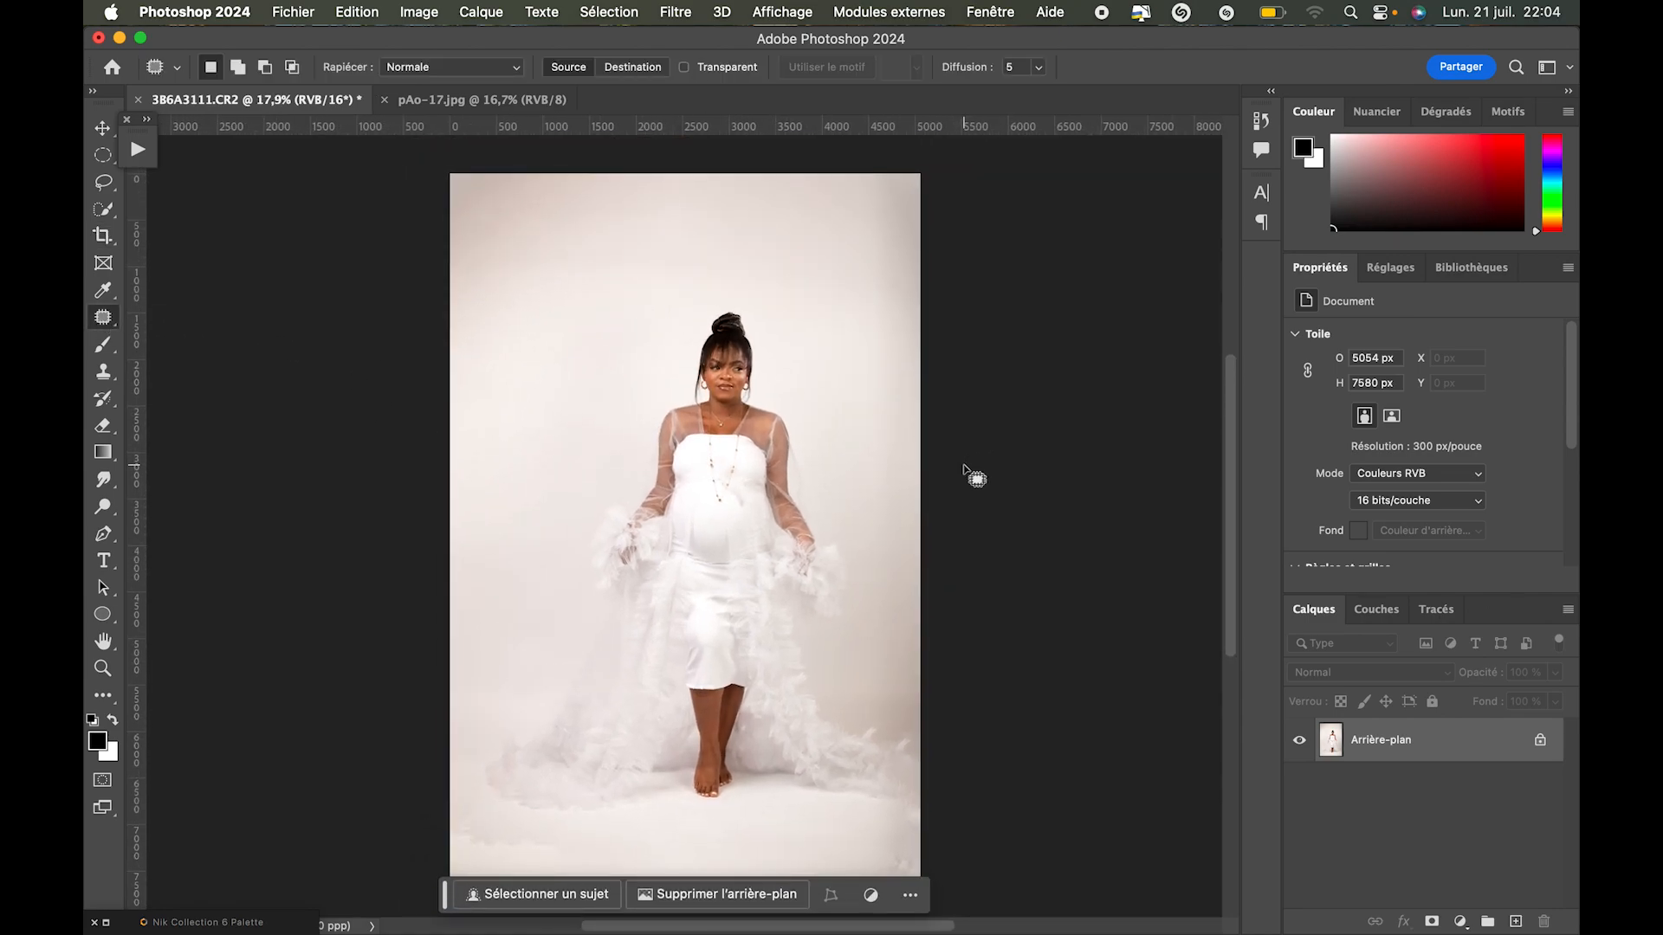
{"action": "scroll", "coordinate": [964, 469], "scroll_direction": "up", "scroll_amount": 5}
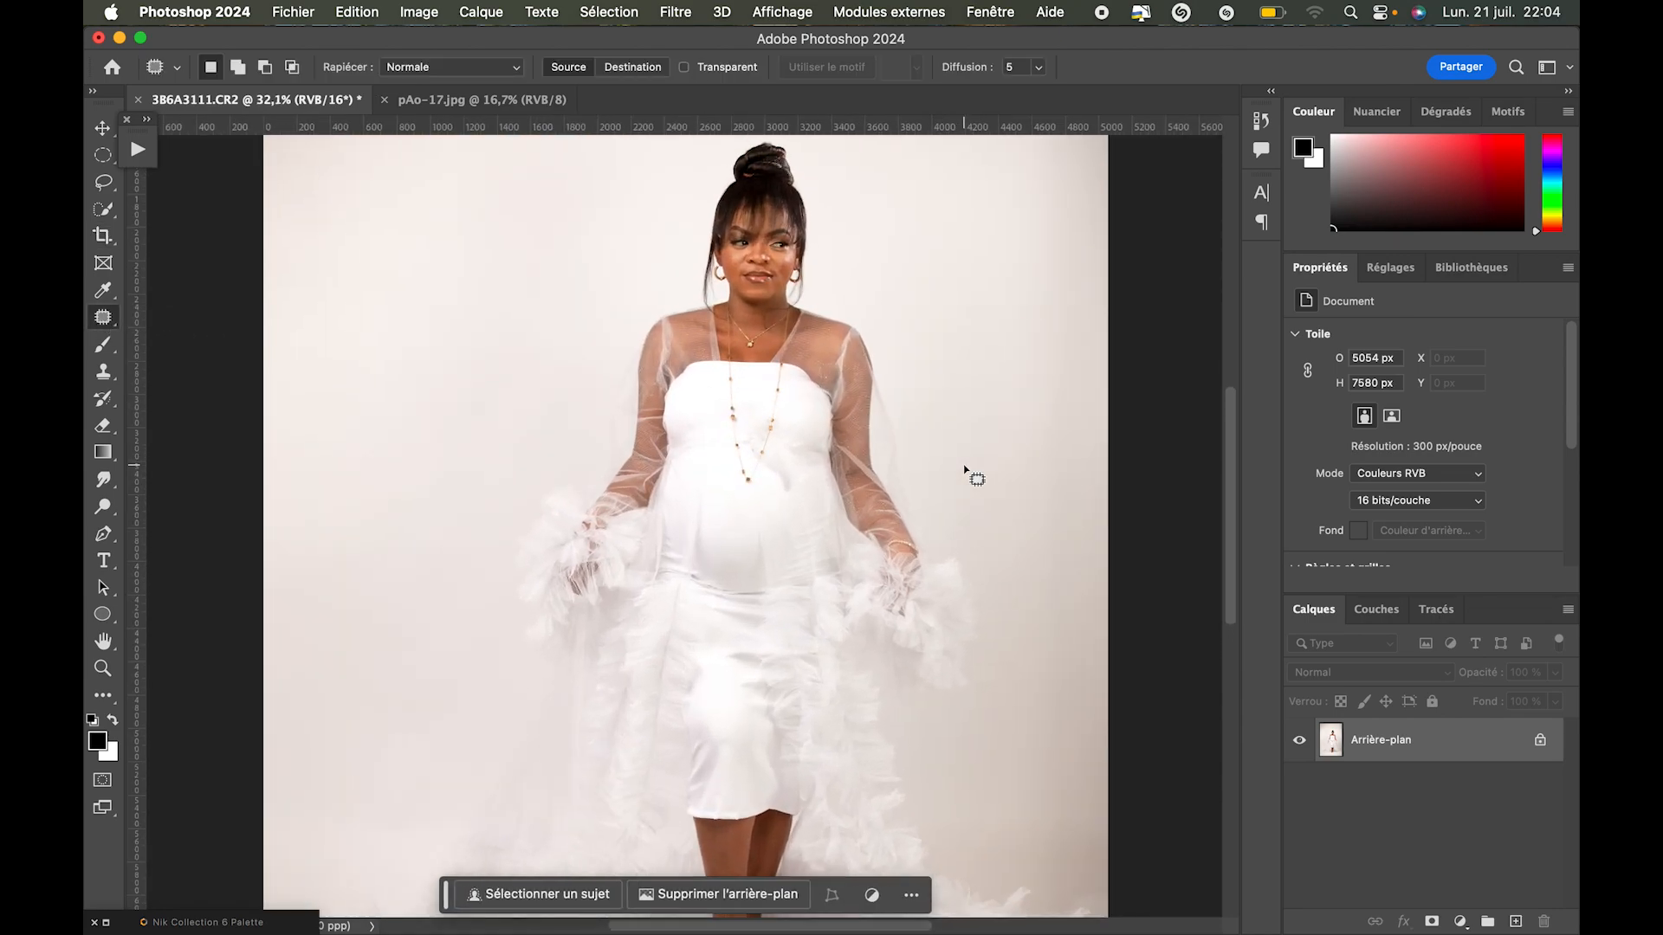
{"action": "scroll", "coordinate": [964, 470], "scroll_direction": "up", "scroll_amount": 3}
{"action": "left_click", "coordinate": [466, 102]}
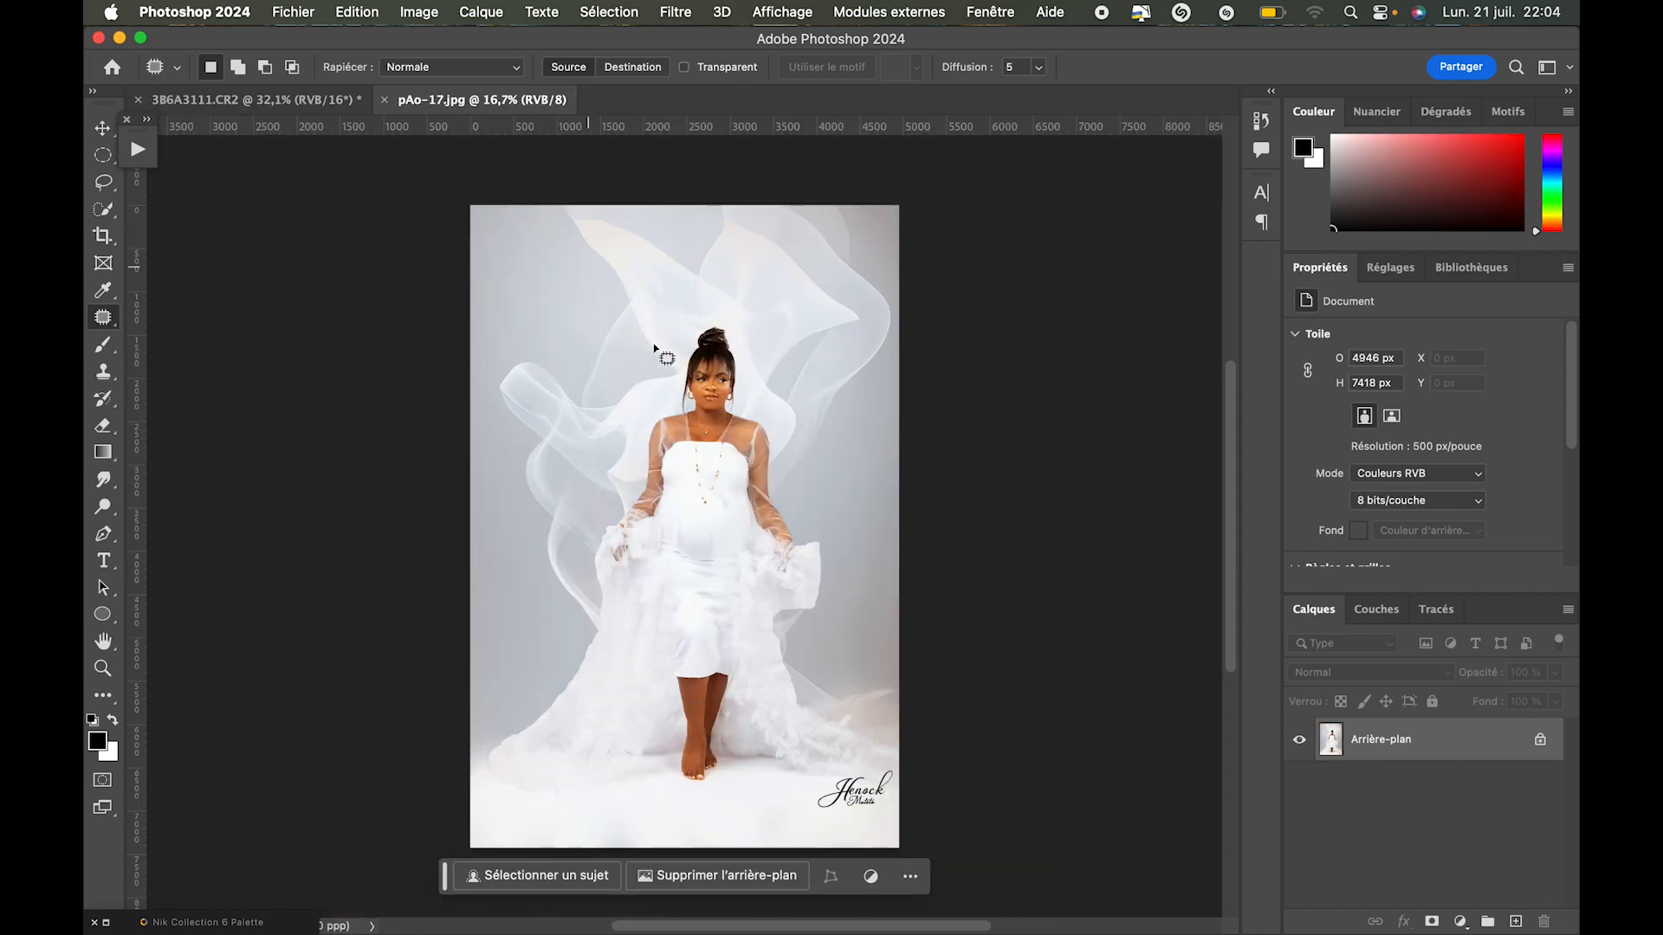
{"action": "left_click", "coordinate": [271, 101]}
{"action": "scroll", "coordinate": [788, 424], "scroll_direction": "down", "scroll_amount": 3}
{"action": "scroll", "coordinate": [788, 424], "scroll_direction": "down", "scroll_amount": 1}
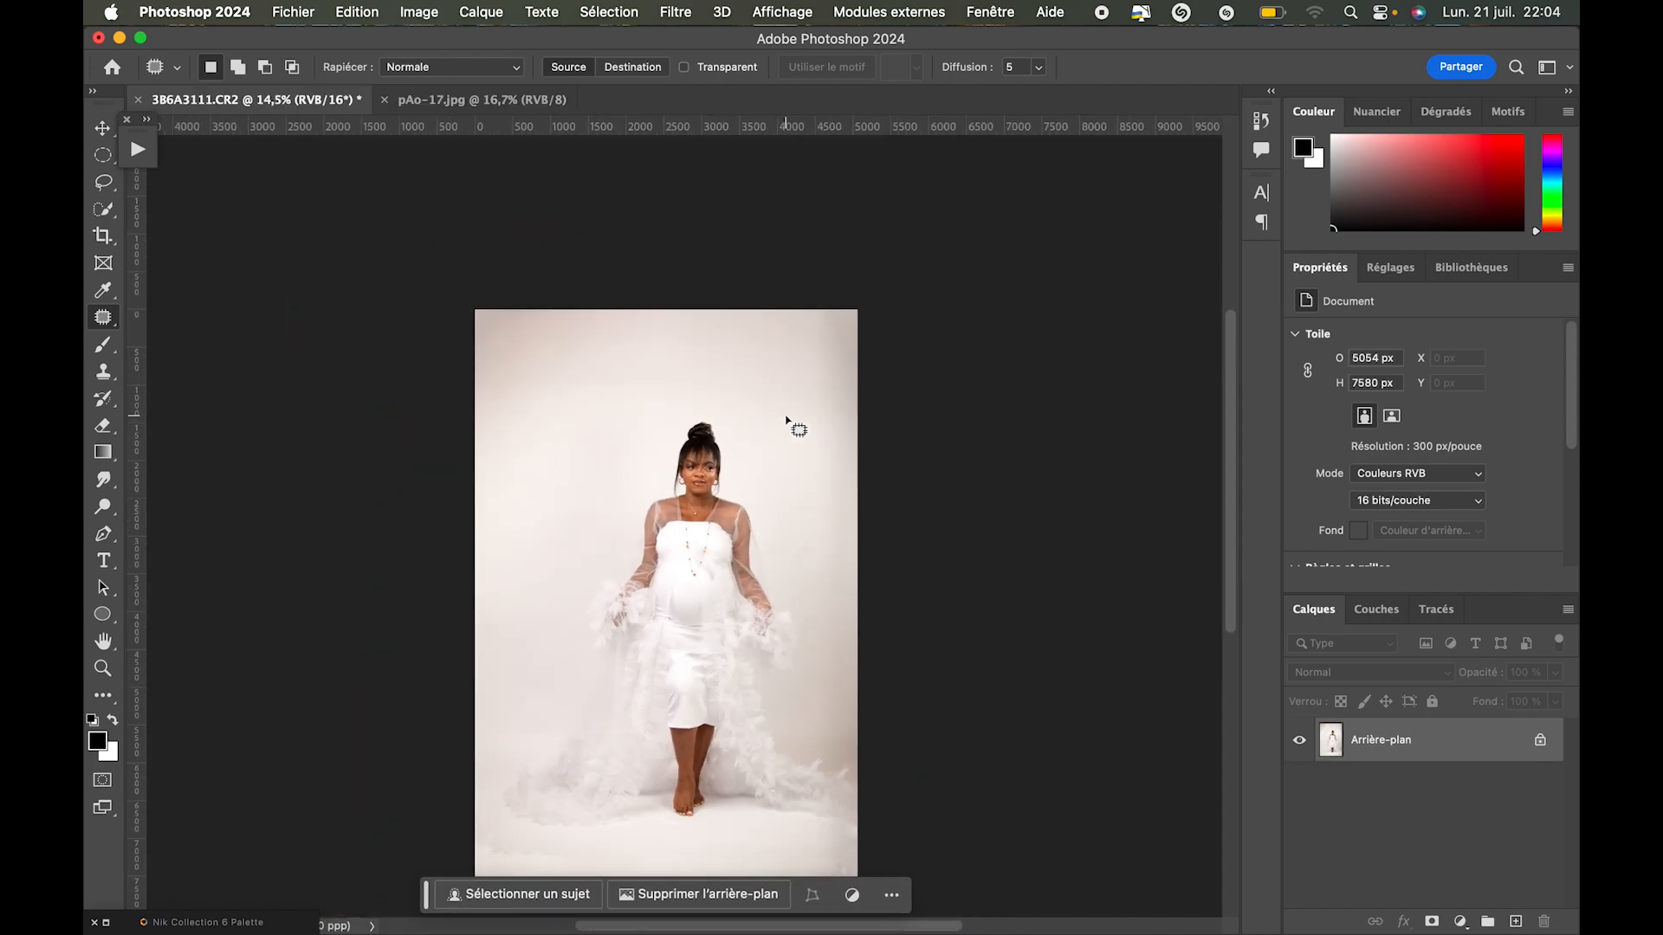
{"action": "scroll", "coordinate": [788, 425], "scroll_direction": "up", "scroll_amount": 3}
{"action": "scroll", "coordinate": [788, 425], "scroll_direction": "down", "scroll_amount": 2}
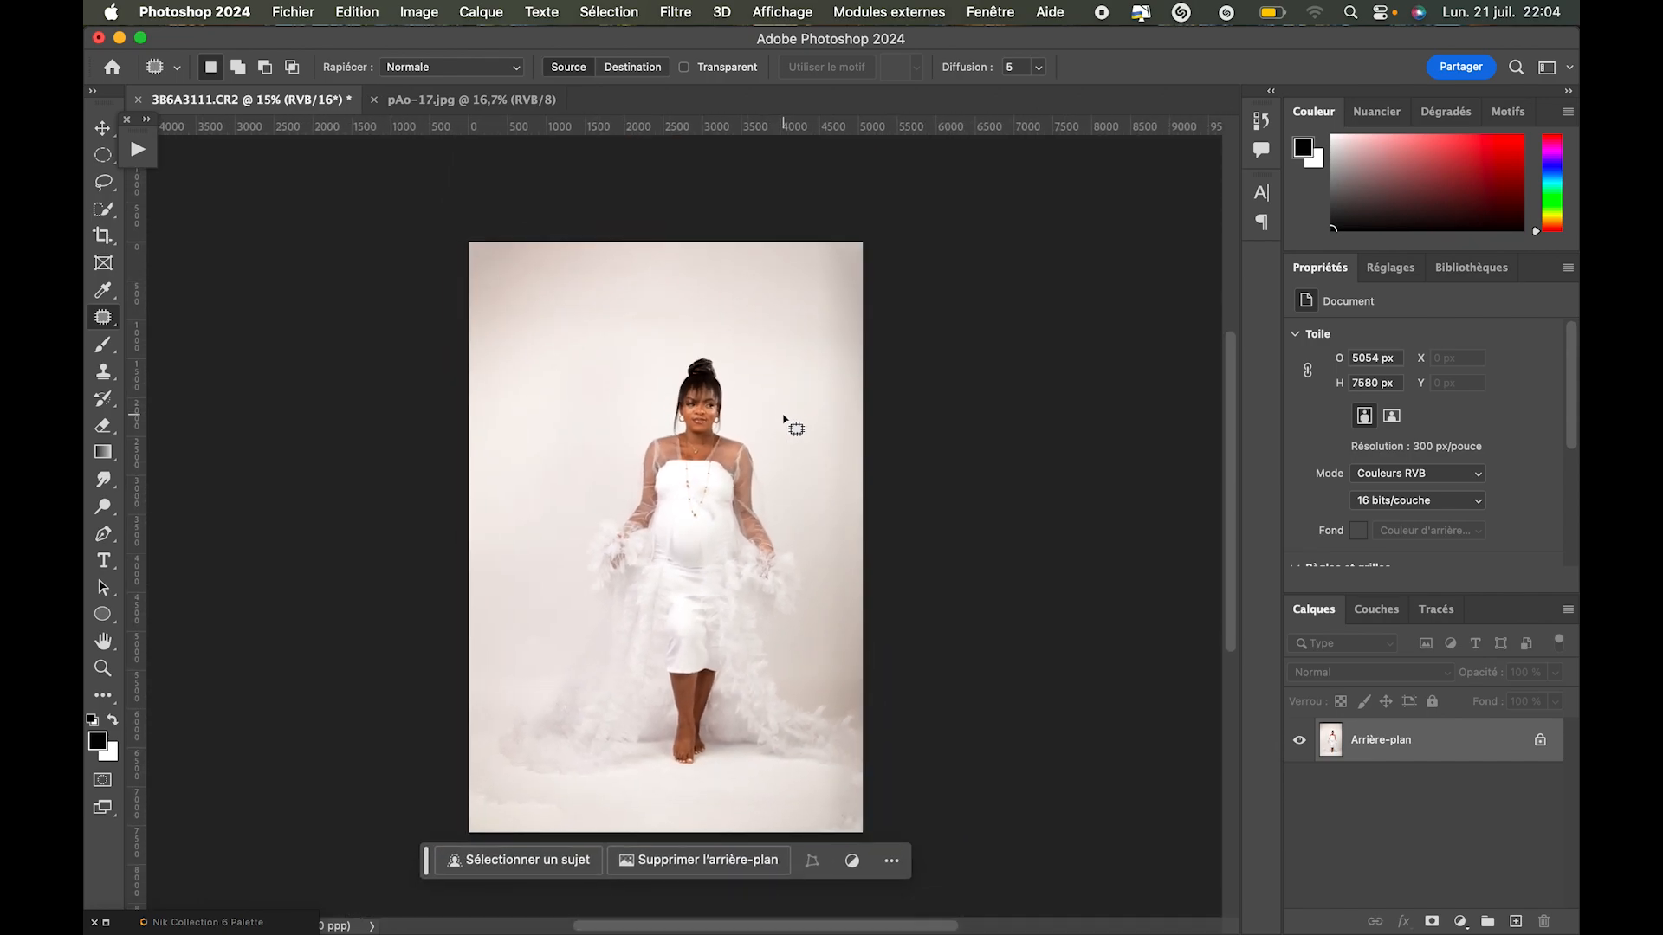
Add a Correspondance de couleur adjustment layer, trying the 3Fin jolie couleur.3DL LUT before choosing 2Giperna - Standard.3dl.
{"action": "left_click", "coordinate": [1411, 269]}
{"action": "scroll", "coordinate": [1405, 521], "scroll_direction": "down", "scroll_amount": 3}
{"action": "scroll", "coordinate": [1404, 521], "scroll_direction": "down", "scroll_amount": 3}
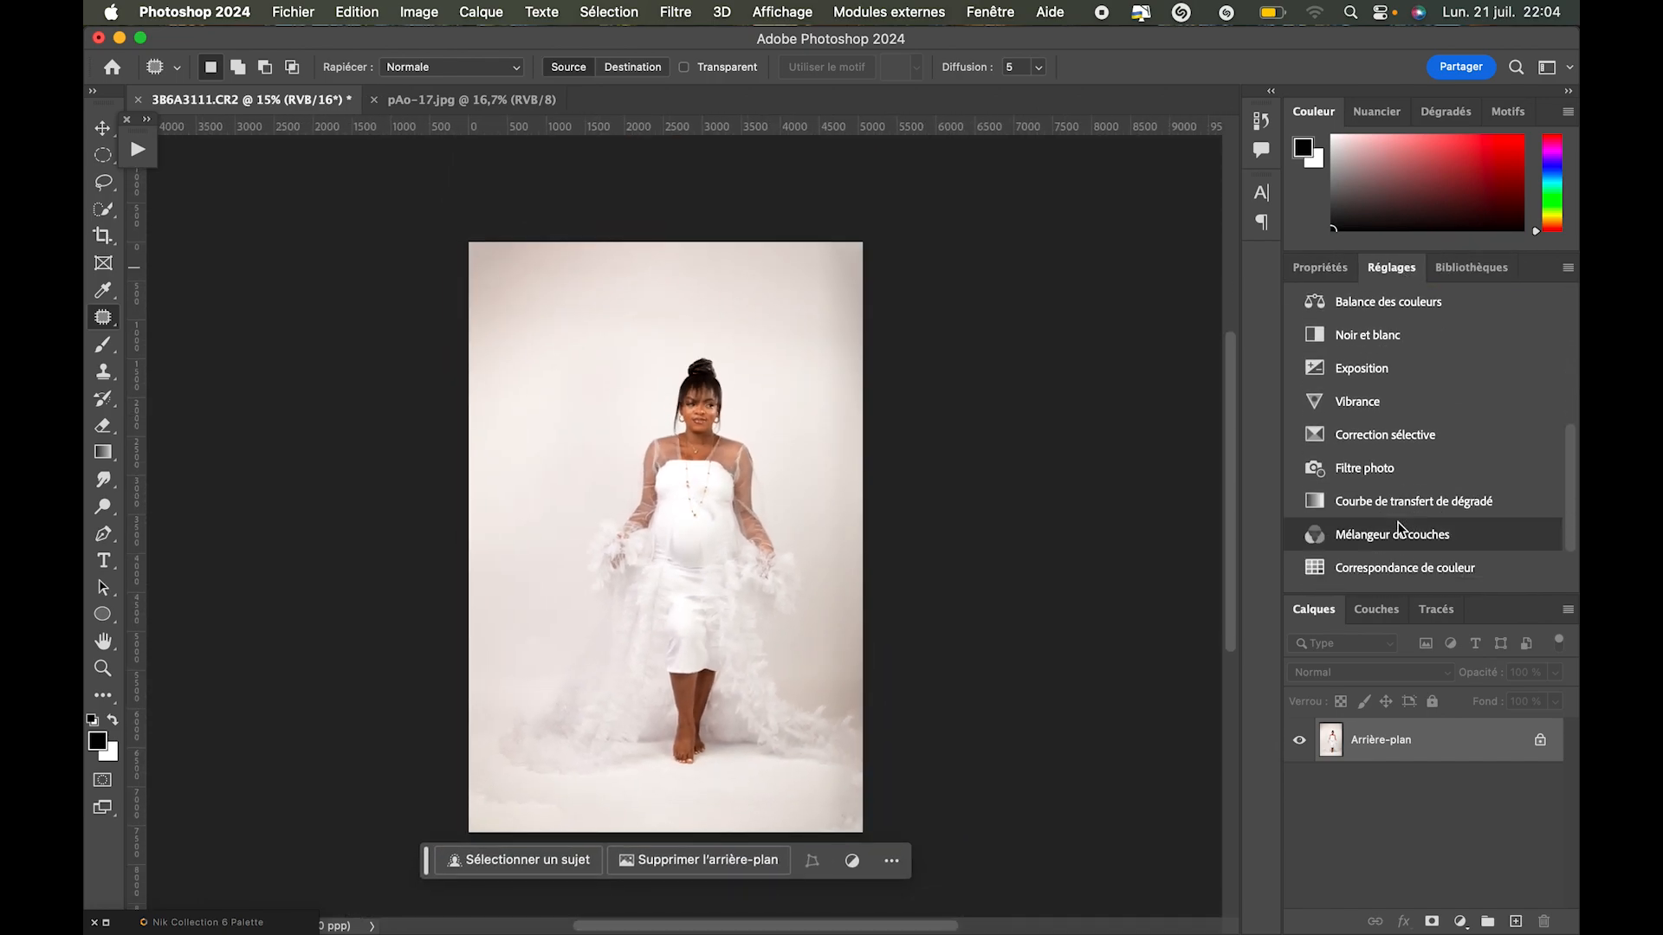
{"action": "scroll", "coordinate": [1331, 564], "scroll_direction": "down", "scroll_amount": 1}
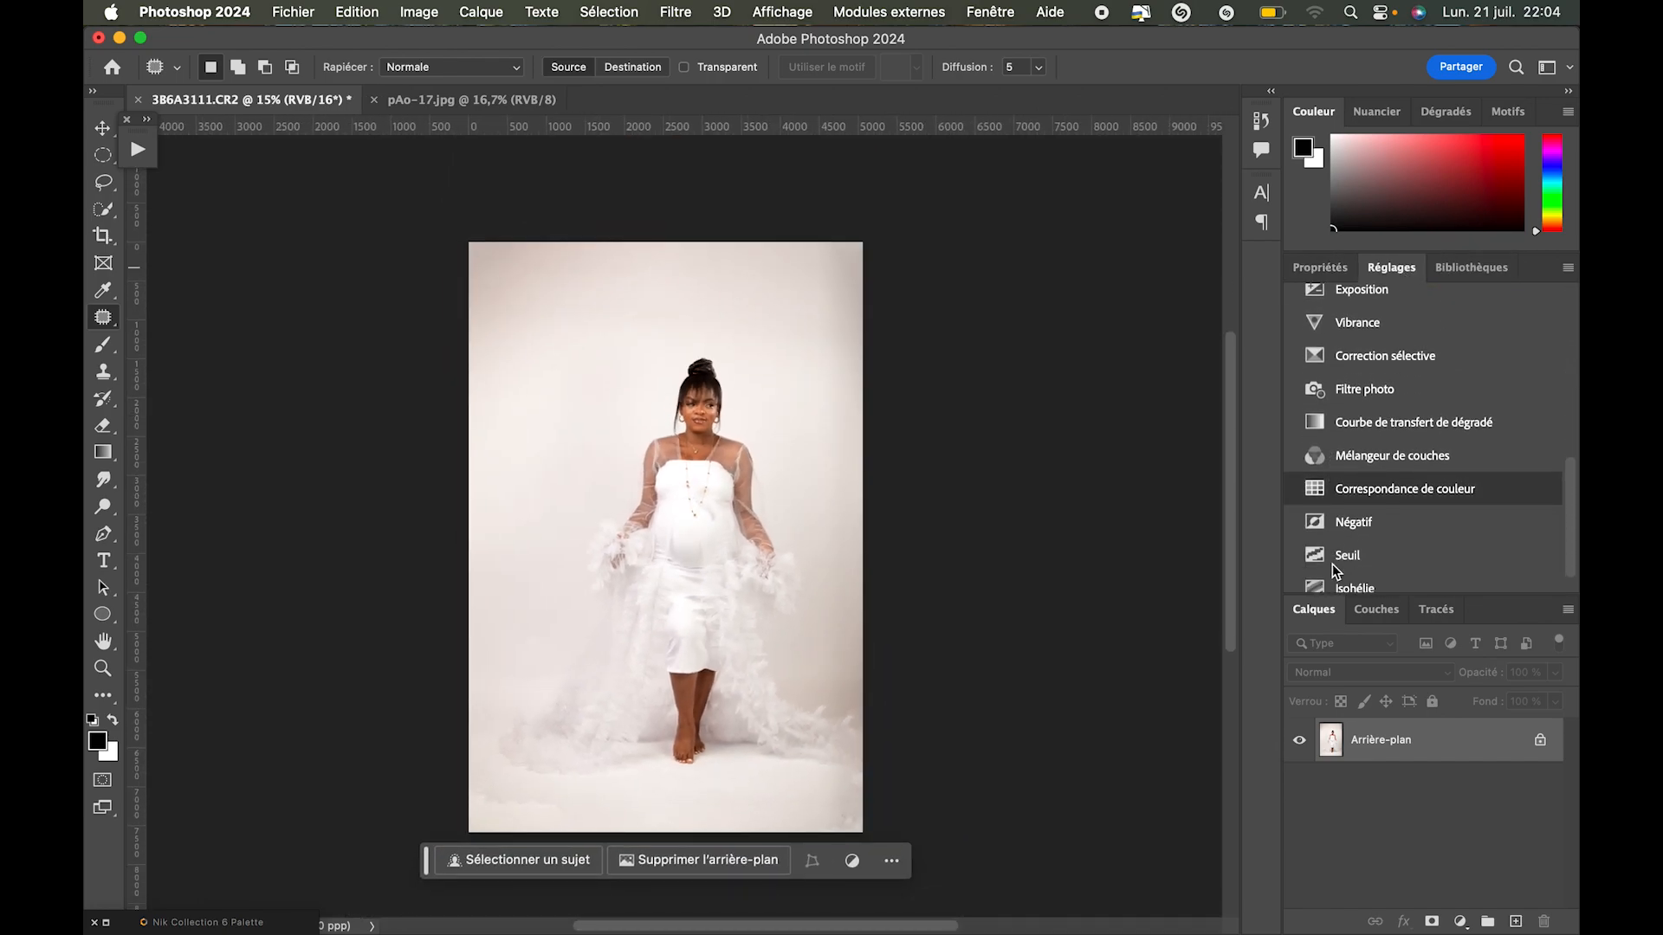
{"action": "left_click", "coordinate": [1318, 479]}
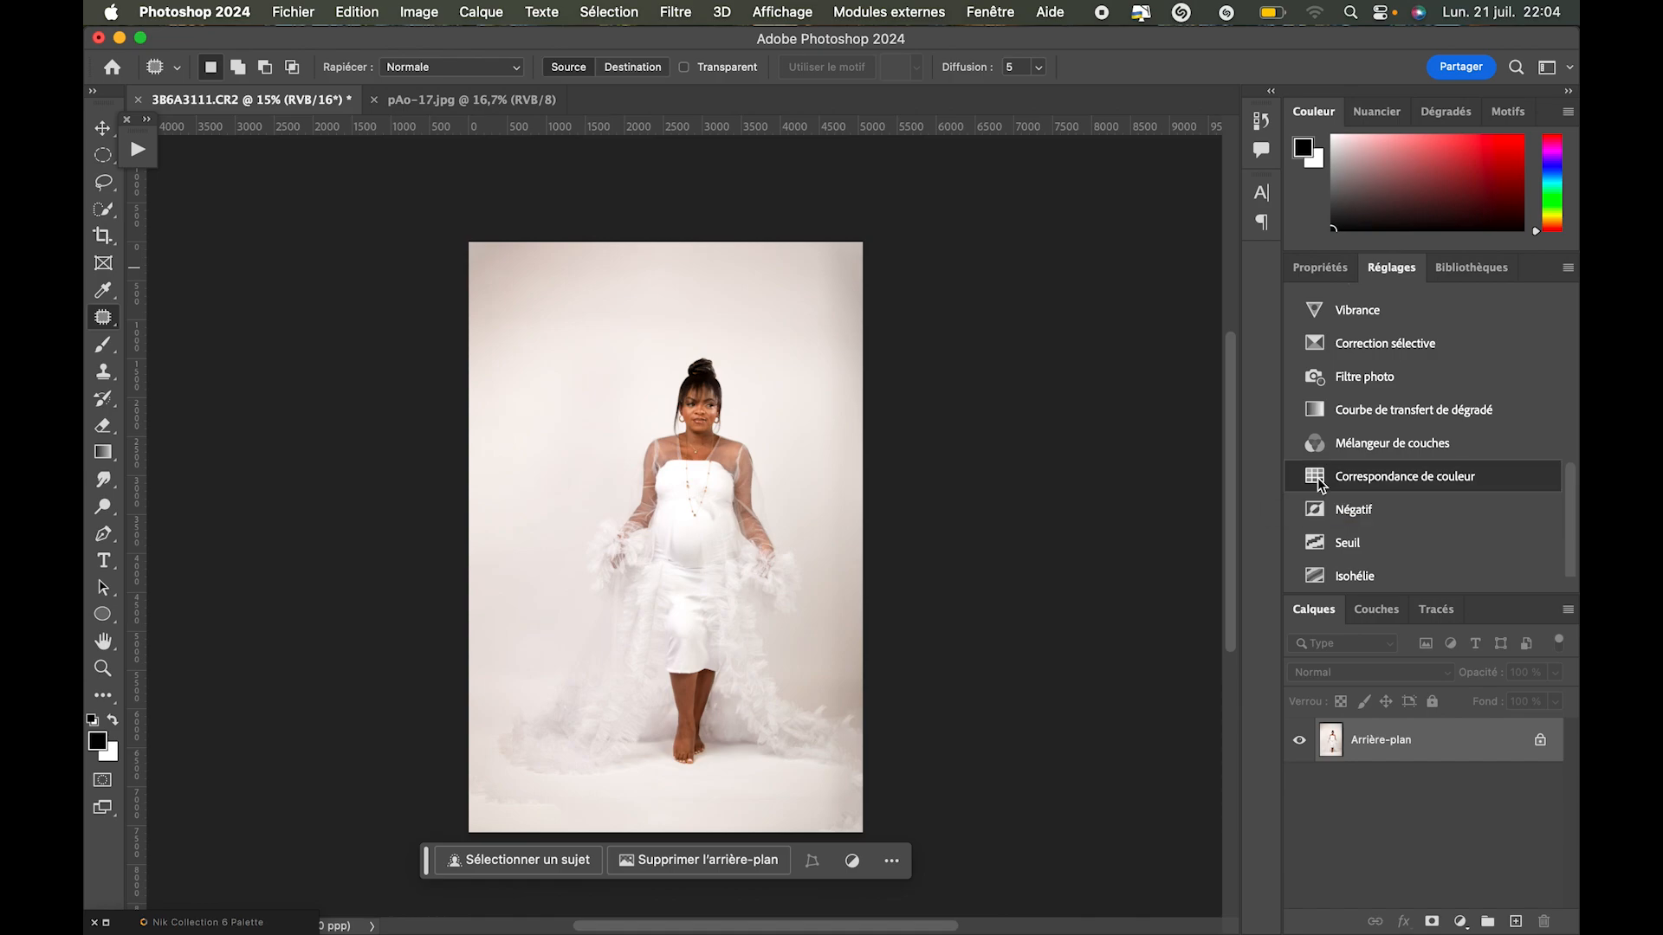
{"action": "left_click", "coordinate": [1491, 337]}
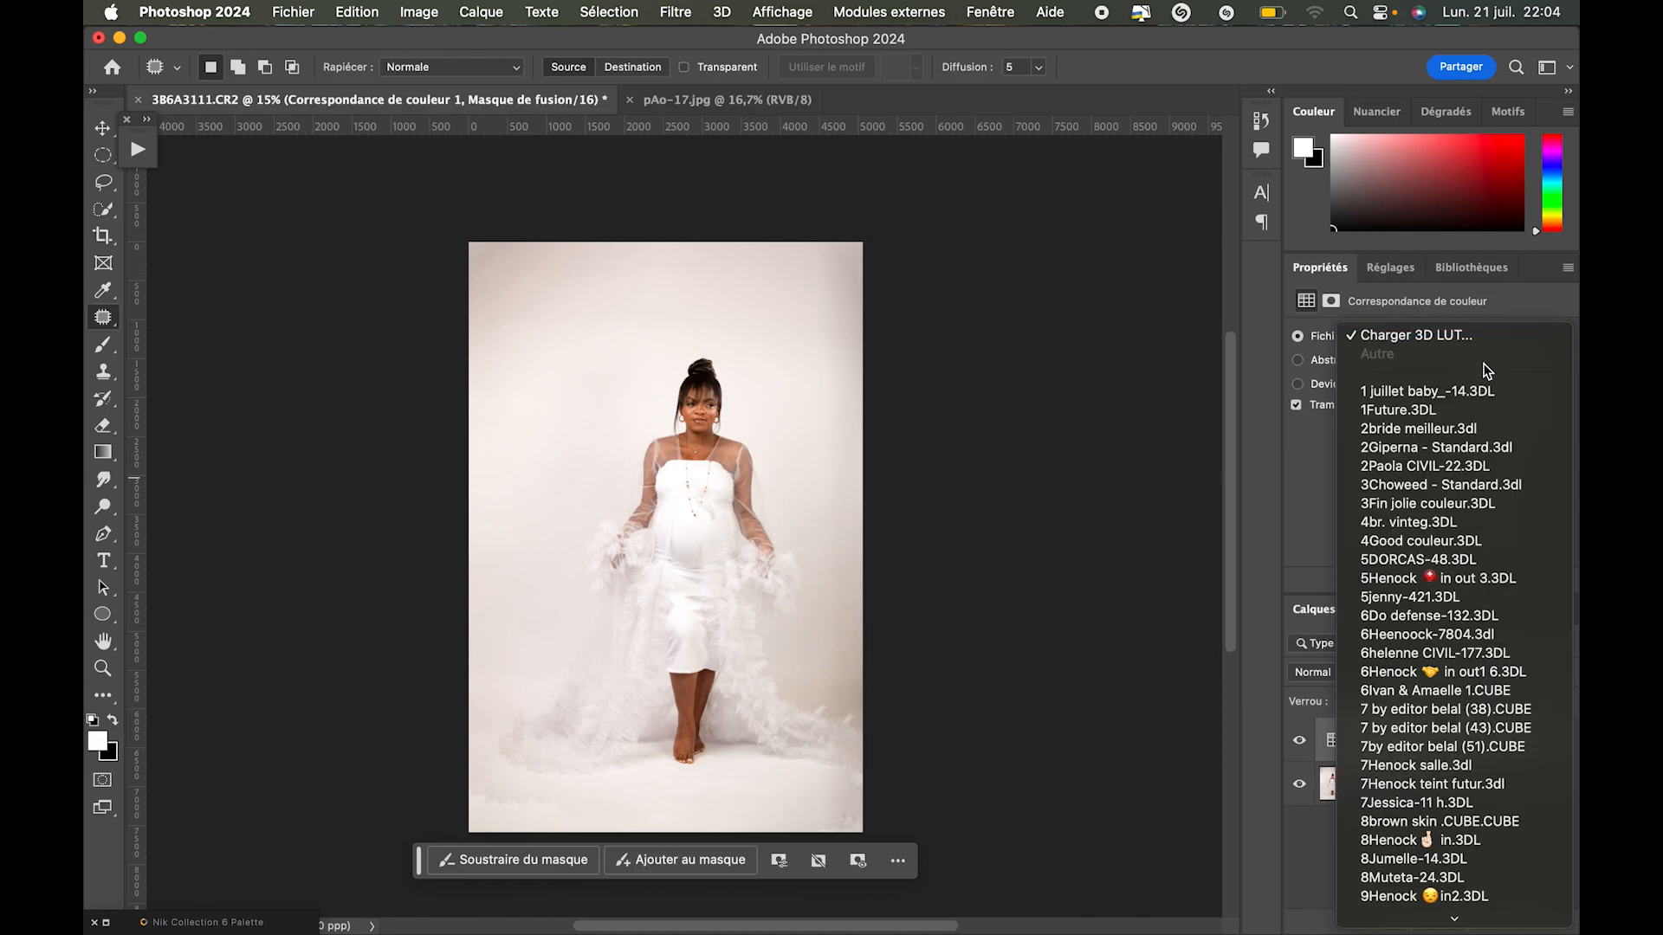
{"action": "left_click", "coordinate": [1444, 513]}
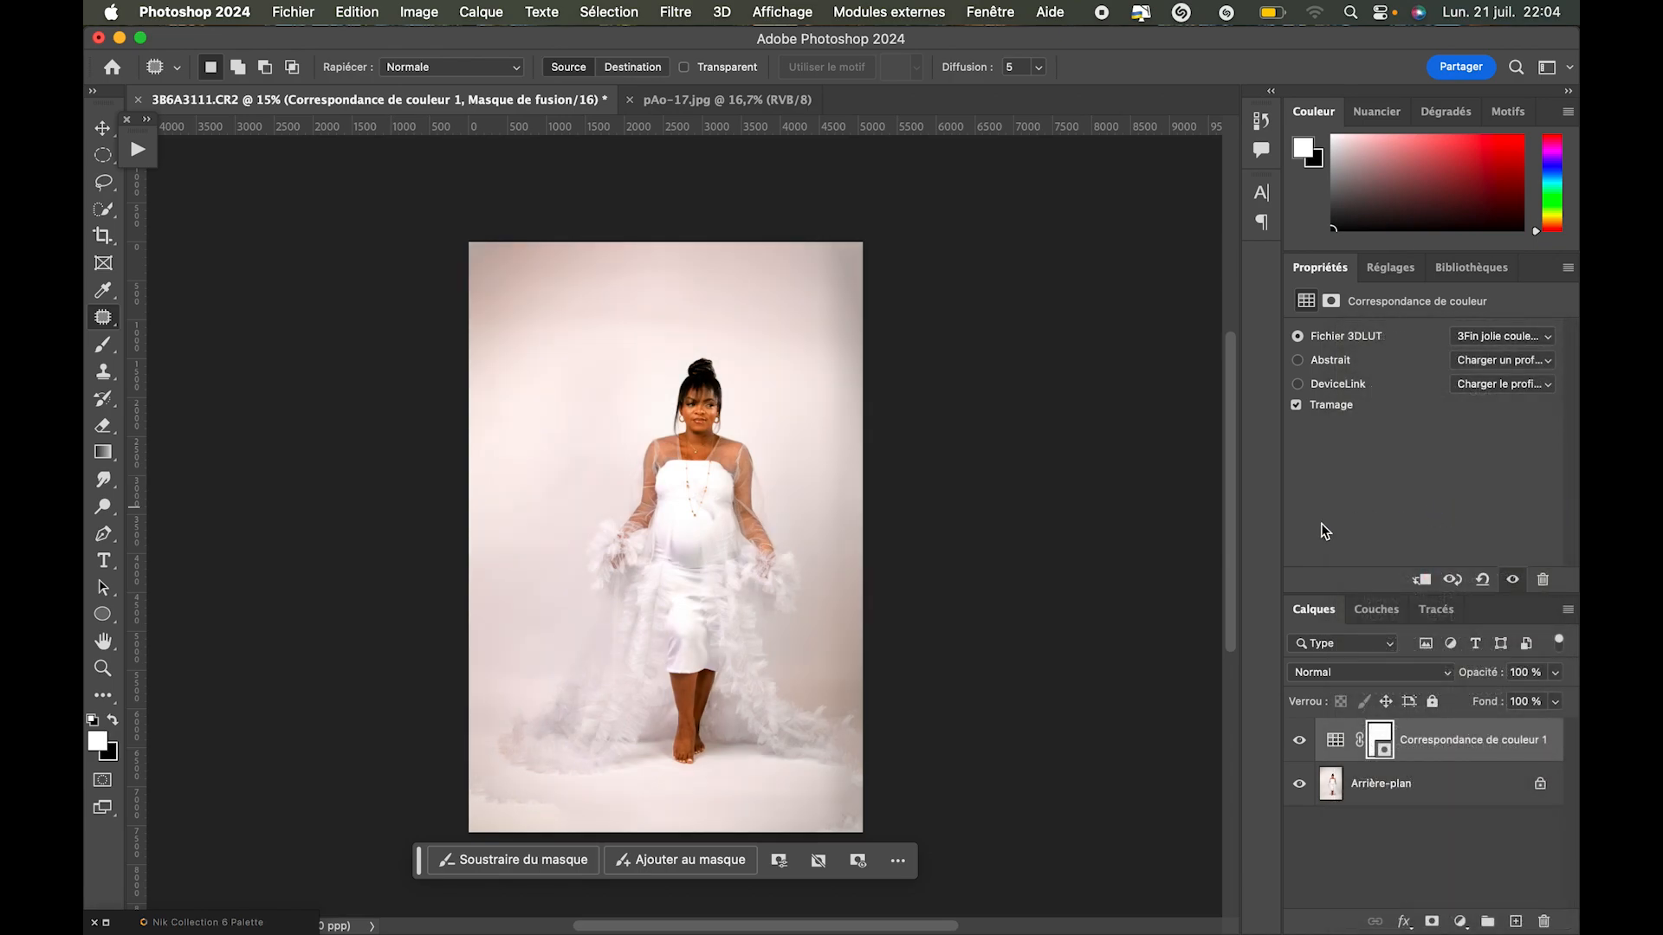
{"action": "left_click", "coordinate": [1486, 344]}
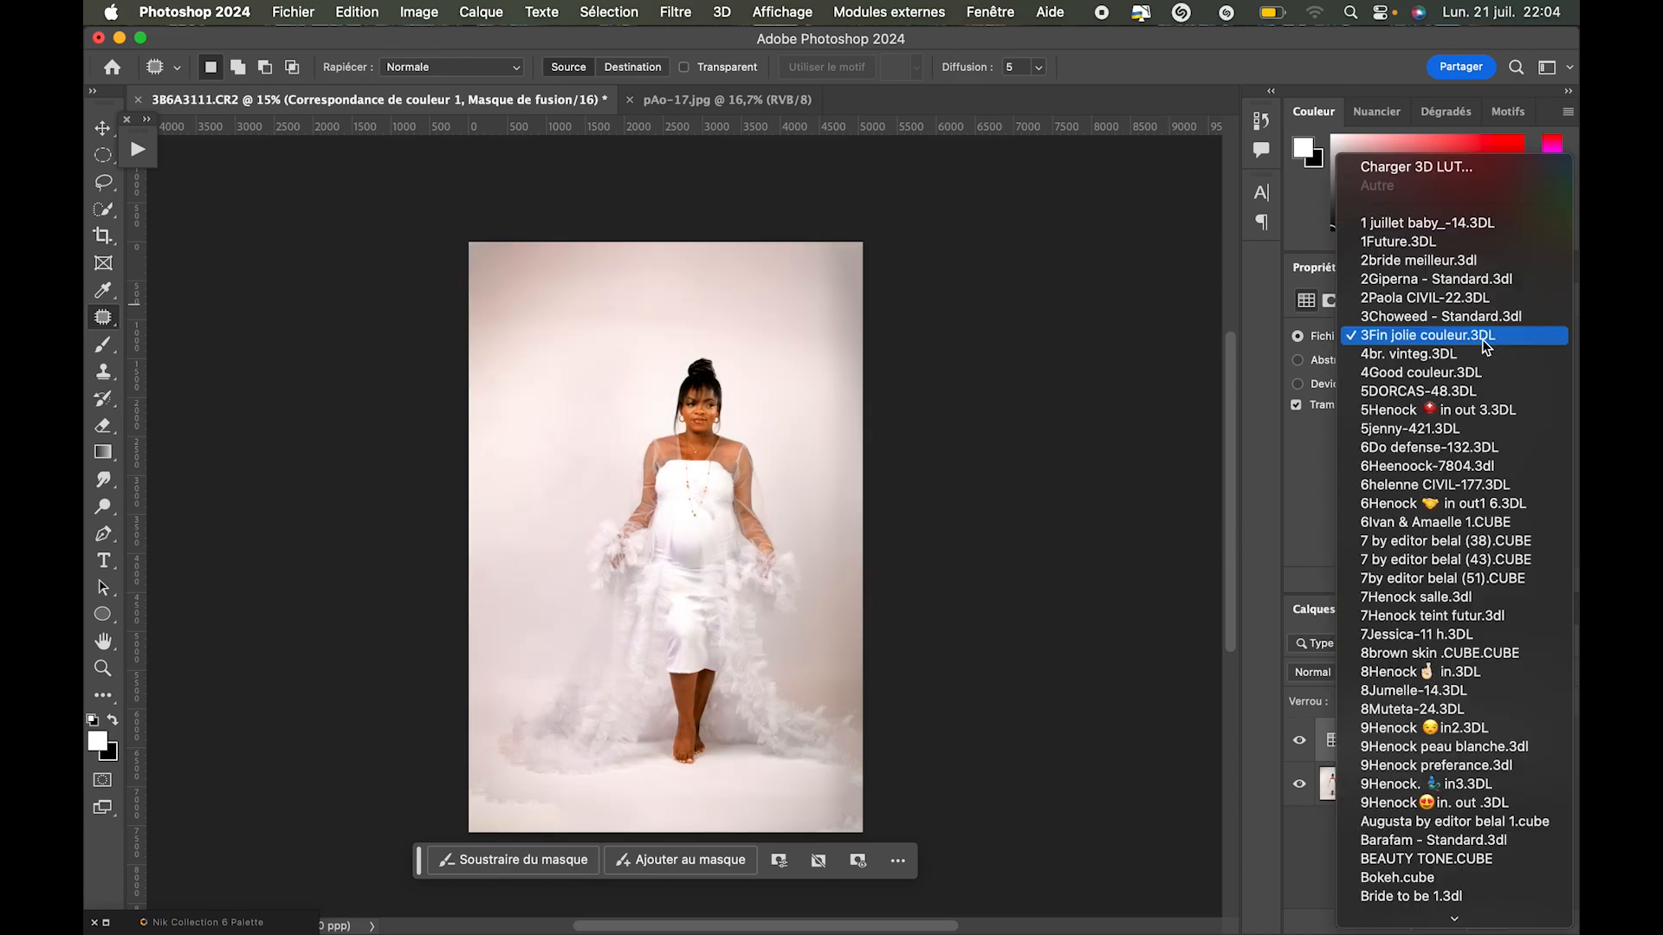
{"action": "left_click", "coordinate": [1436, 279]}
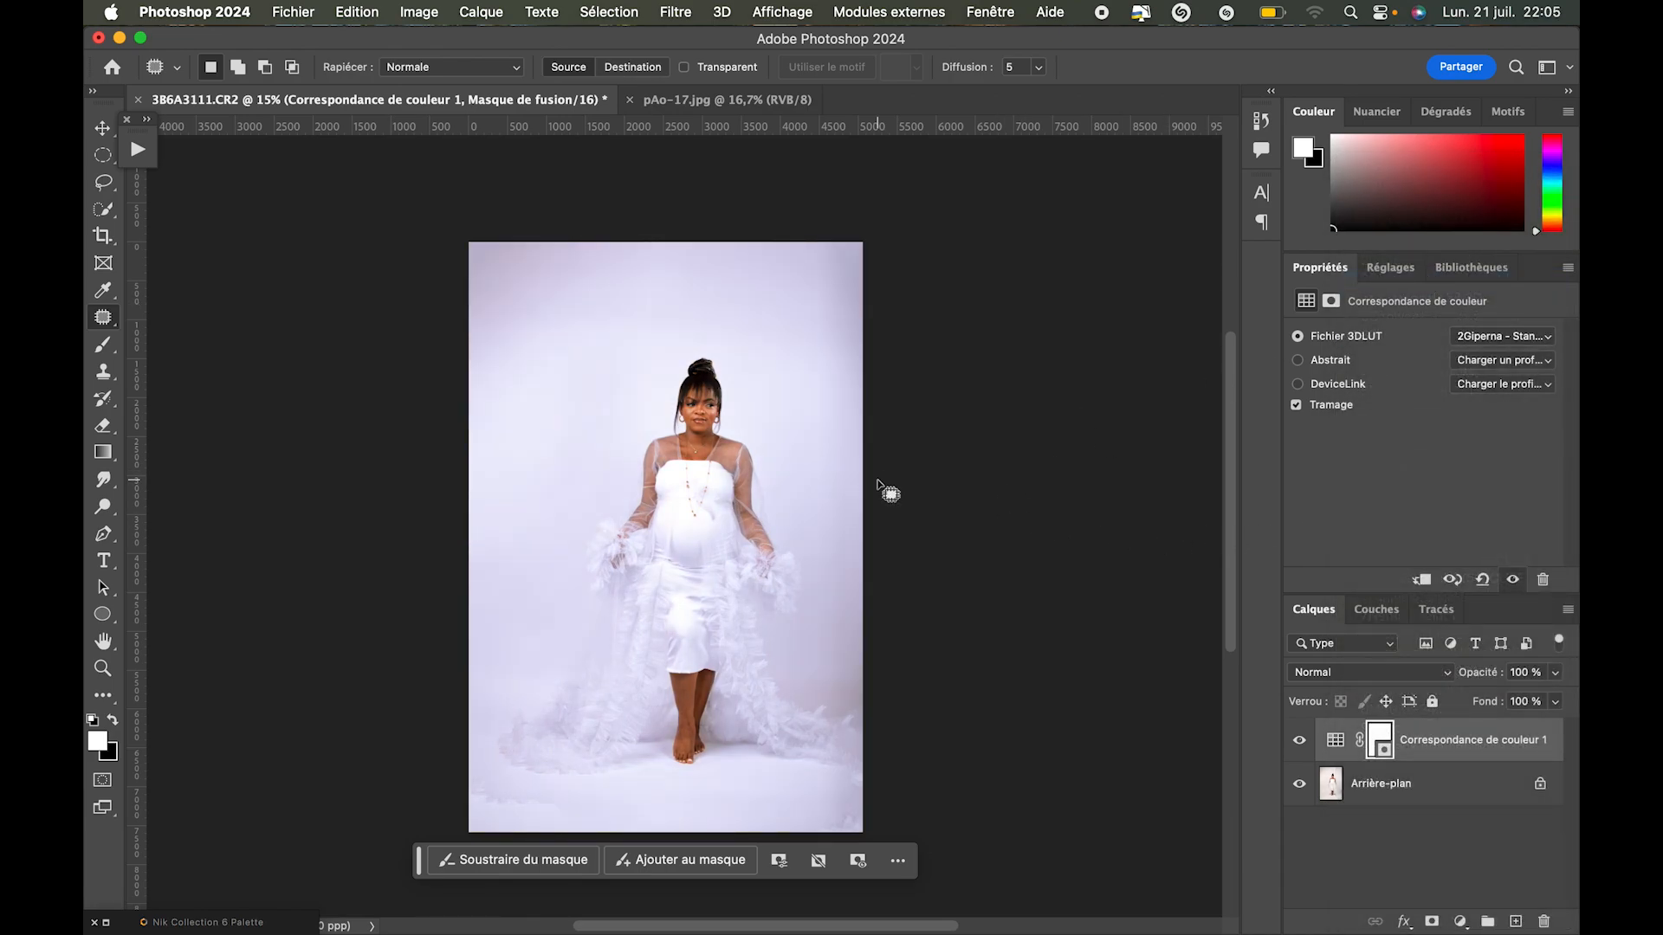
Lower the opacity of the colour lookup adjustment layer to 40% and check its effect across the portrait.
{"action": "scroll", "coordinate": [877, 485], "scroll_direction": "up", "scroll_amount": 5}
{"action": "scroll", "coordinate": [879, 487], "scroll_direction": "up", "scroll_amount": 3}
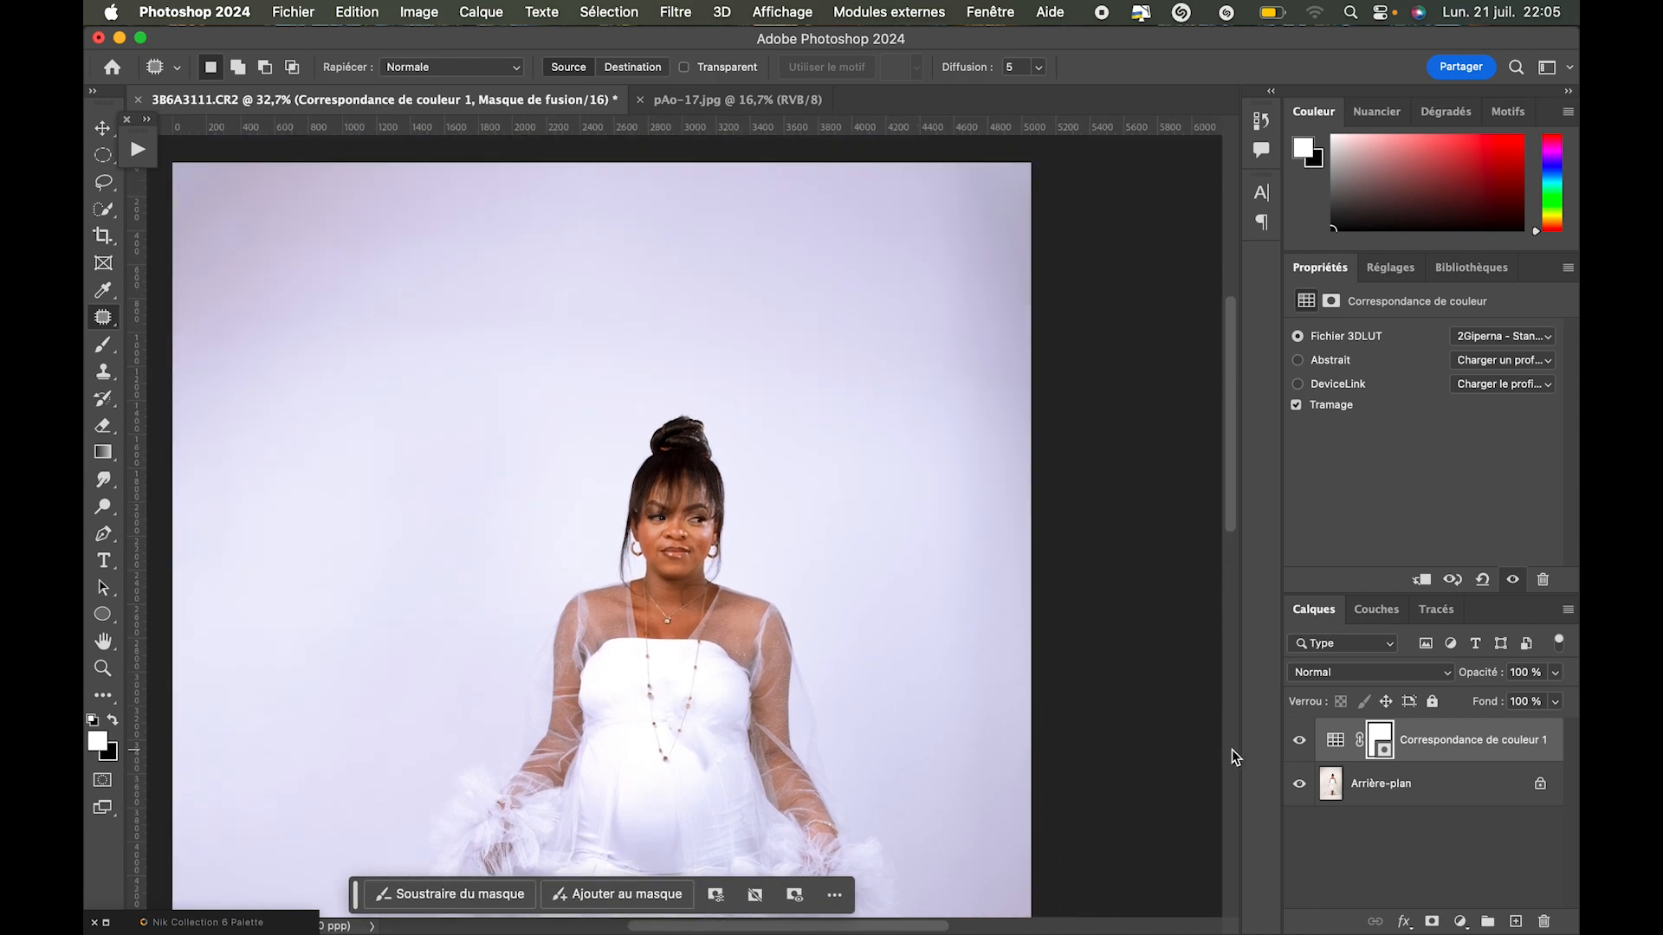
{"action": "key", "text": "Down"}
{"action": "key", "text": "Down"}
{"action": "key", "text": "Down"}
{"action": "key", "text": "Down"}
{"action": "key", "text": "Down"}
{"action": "key", "text": "Down"}
{"action": "key", "text": "Return"}
{"action": "scroll", "coordinate": [684, 569], "scroll_direction": "down", "scroll_amount": 3}
{"action": "scroll", "coordinate": [672, 557], "scroll_direction": "up", "scroll_amount": 2}
{"action": "scroll", "coordinate": [672, 558], "scroll_direction": "up", "scroll_amount": 1}
{"action": "scroll", "coordinate": [672, 558], "scroll_direction": "down", "scroll_amount": 5}
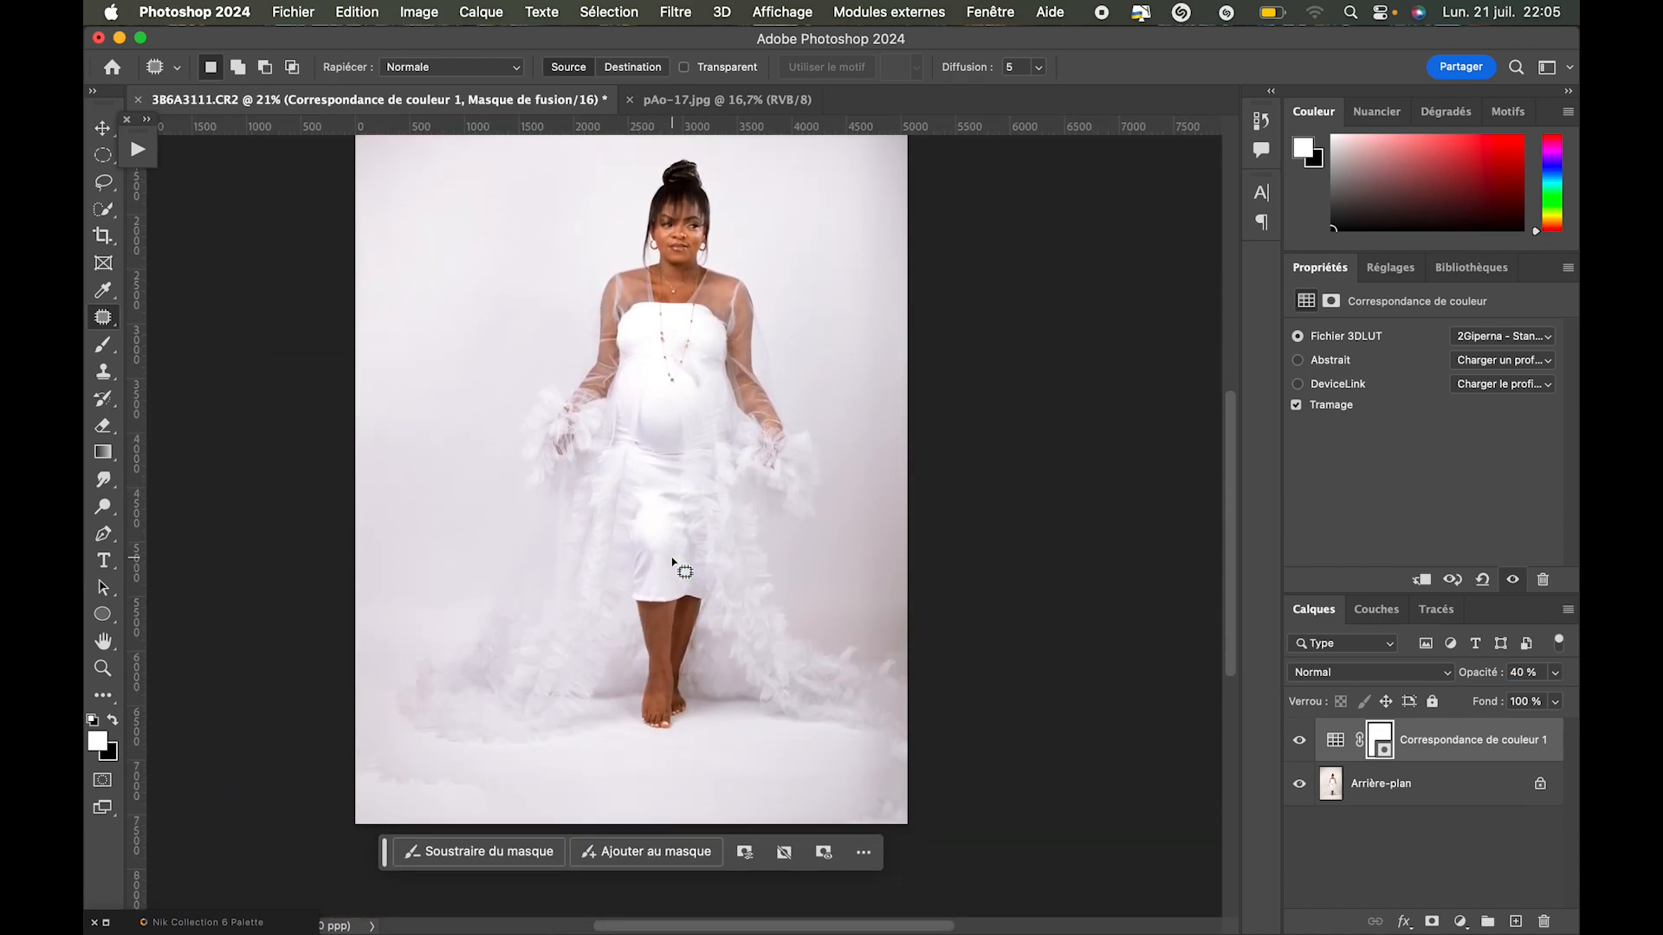
{"action": "scroll", "coordinate": [672, 558], "scroll_direction": "up", "scroll_amount": 2}
{"action": "scroll", "coordinate": [672, 558], "scroll_direction": "down", "scroll_amount": 3}
{"action": "scroll", "coordinate": [672, 558], "scroll_direction": "down", "scroll_amount": 1}
{"action": "scroll", "coordinate": [672, 558], "scroll_direction": "up", "scroll_amount": 2}
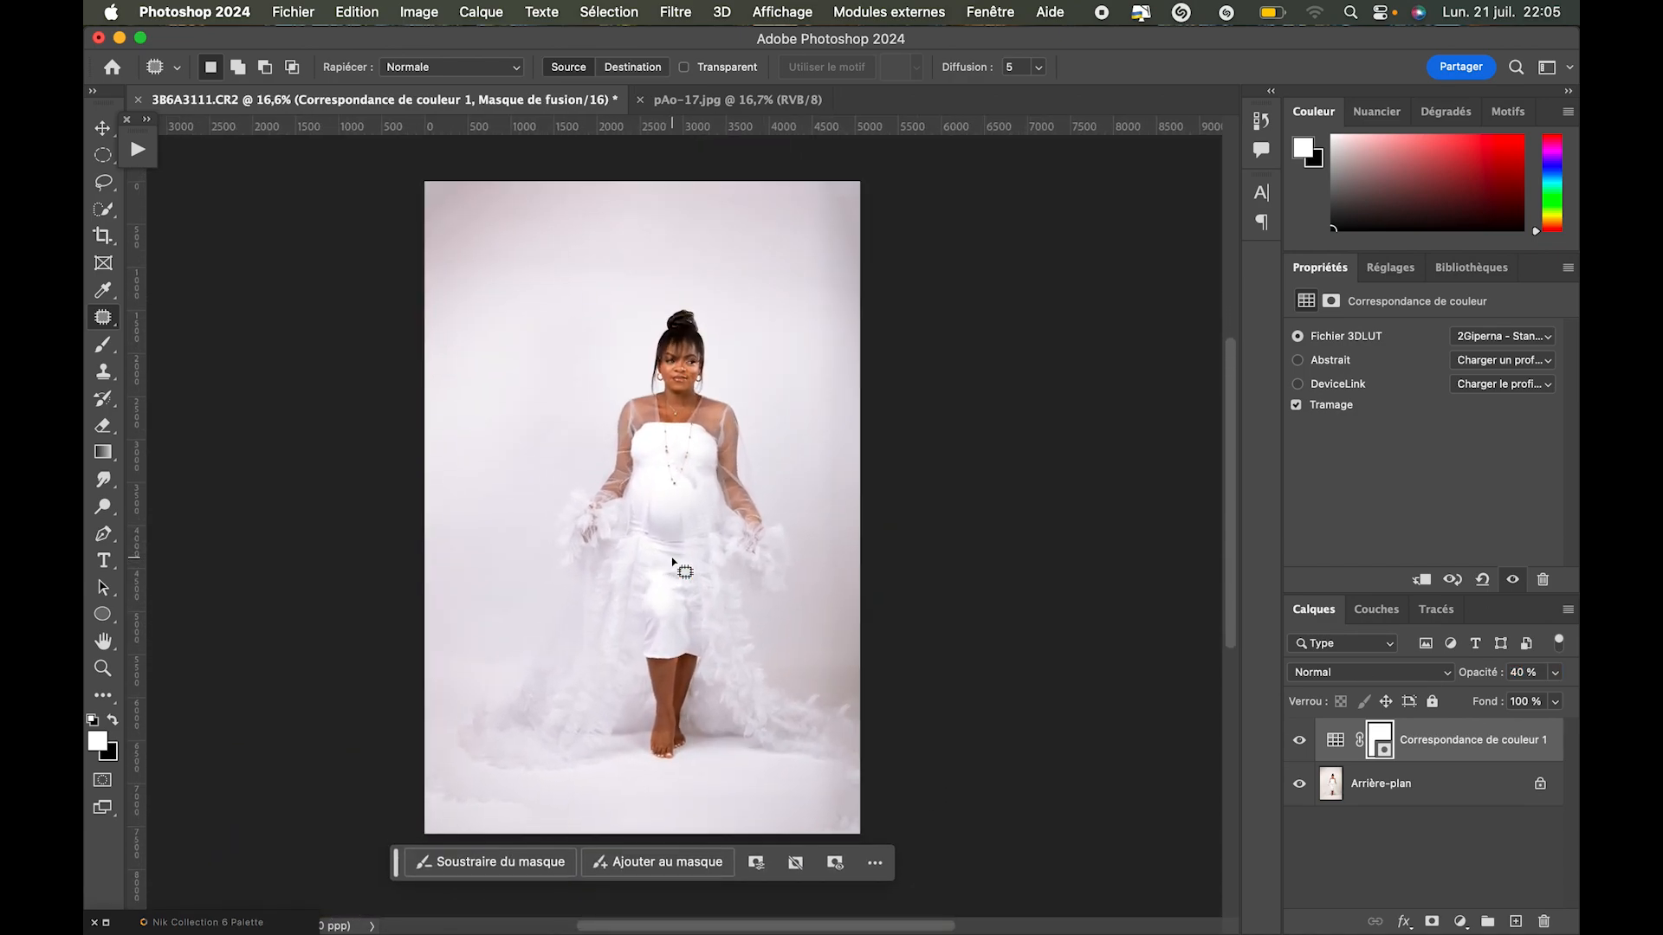
Add a second Correspondance de couleur adjustment layer with the 3Fin jolie couleur.3DL LUT.
{"action": "left_click", "coordinate": [1389, 268]}
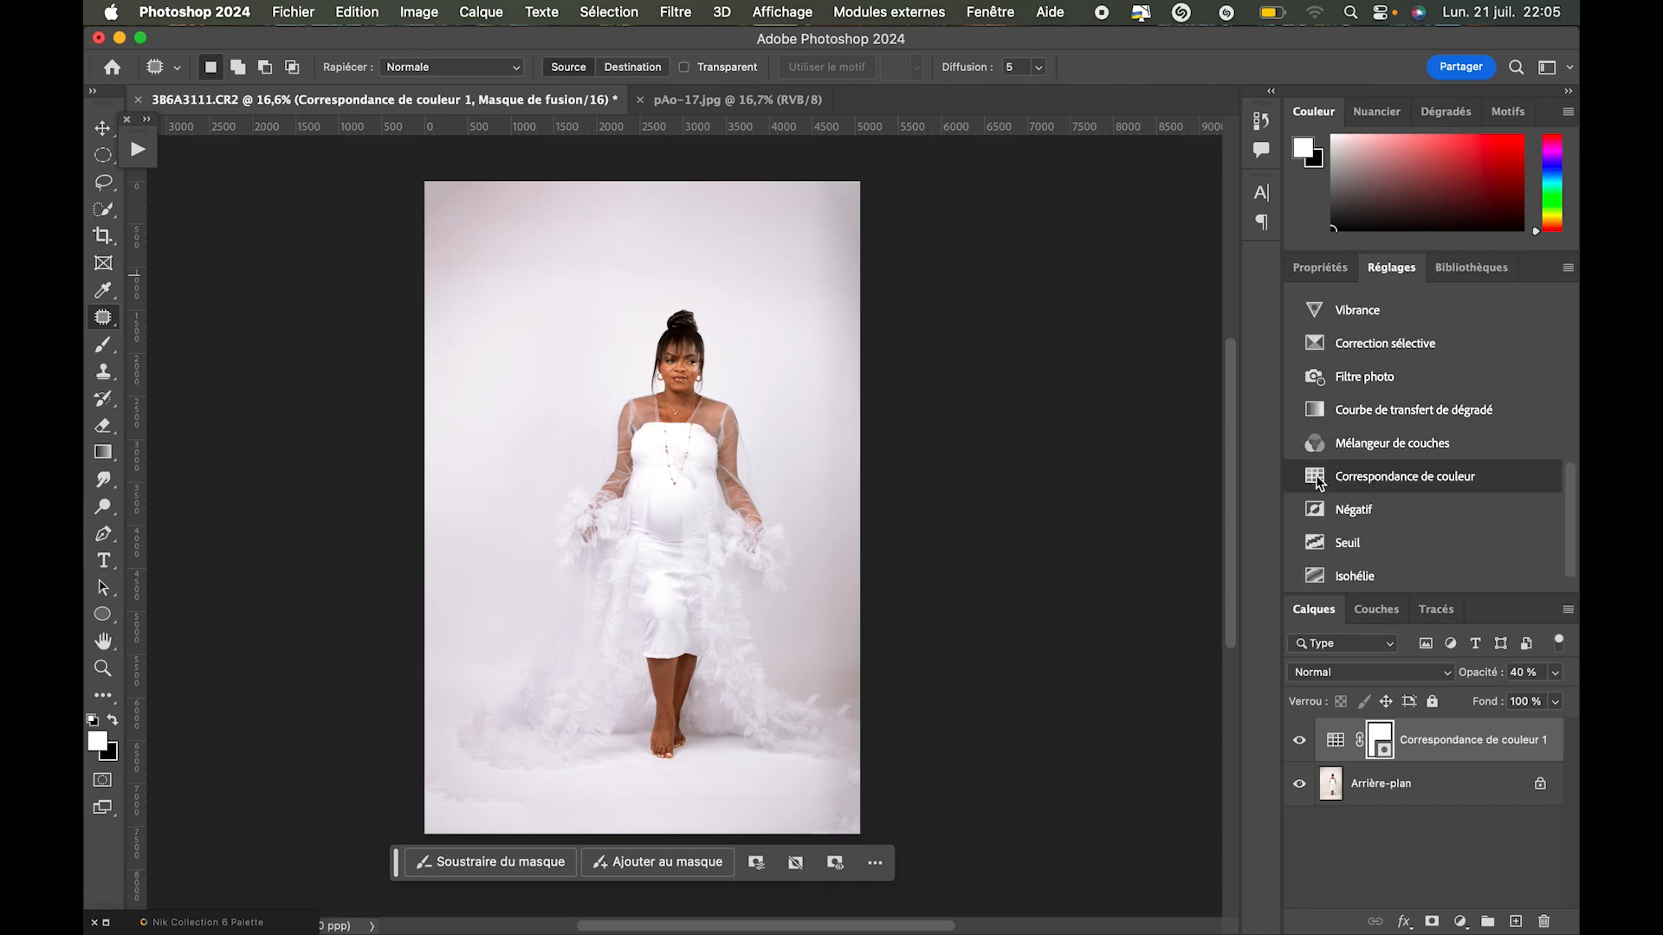
{"action": "left_click", "coordinate": [1386, 476]}
{"action": "left_click", "coordinate": [1489, 338]}
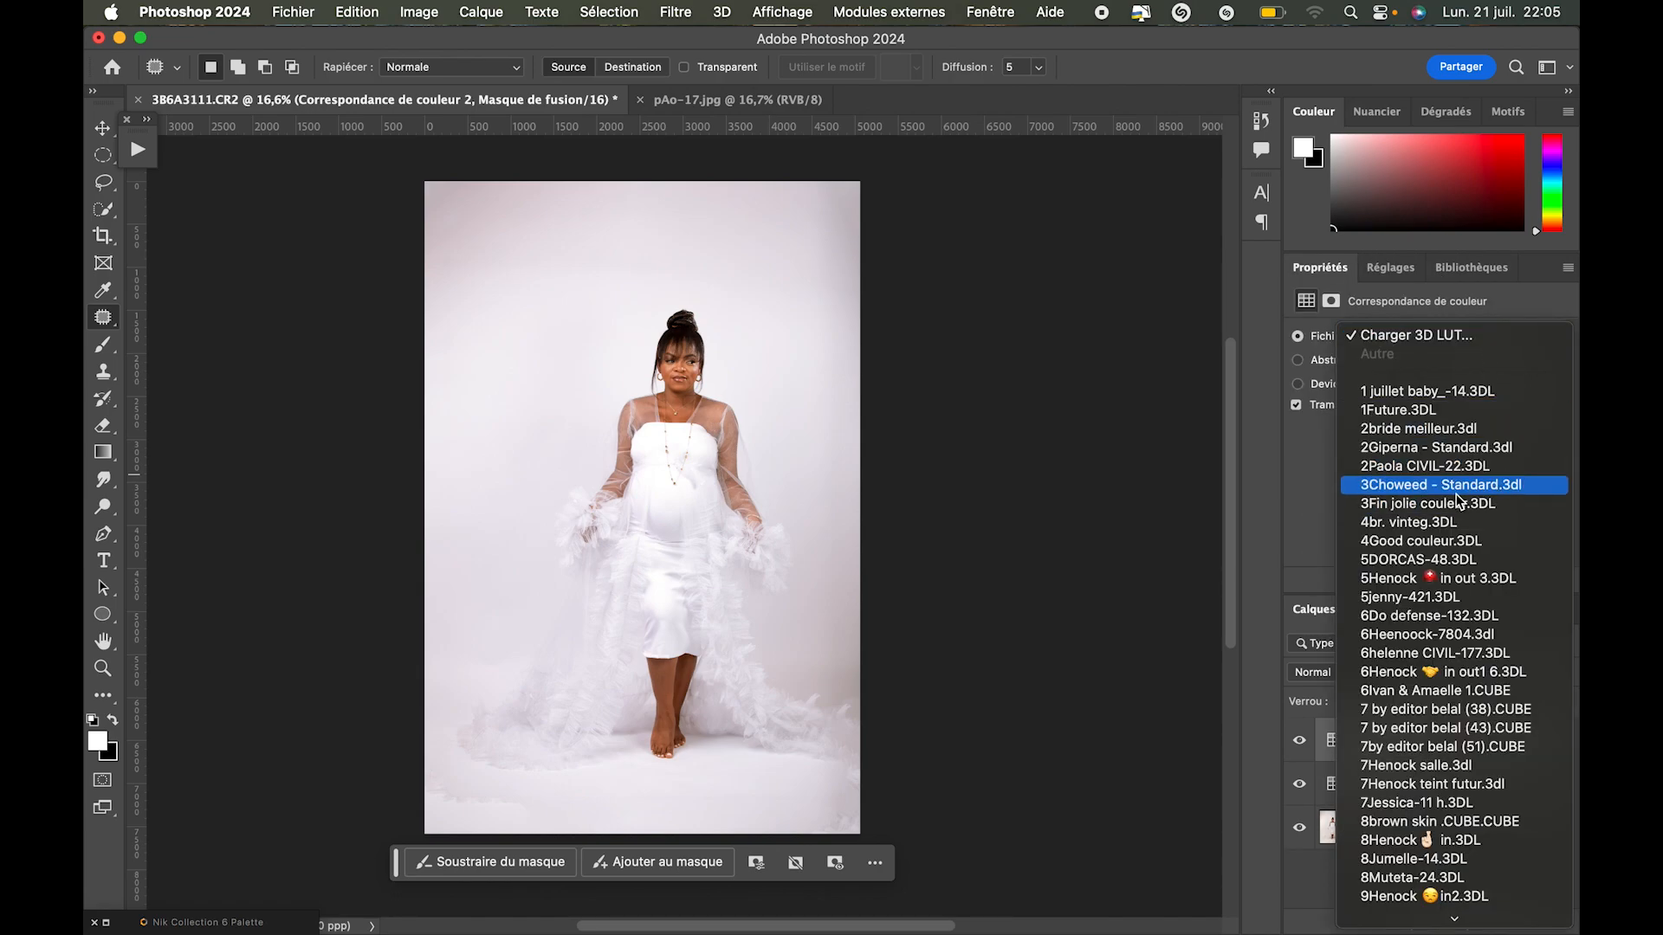
{"action": "left_click", "coordinate": [1450, 495]}
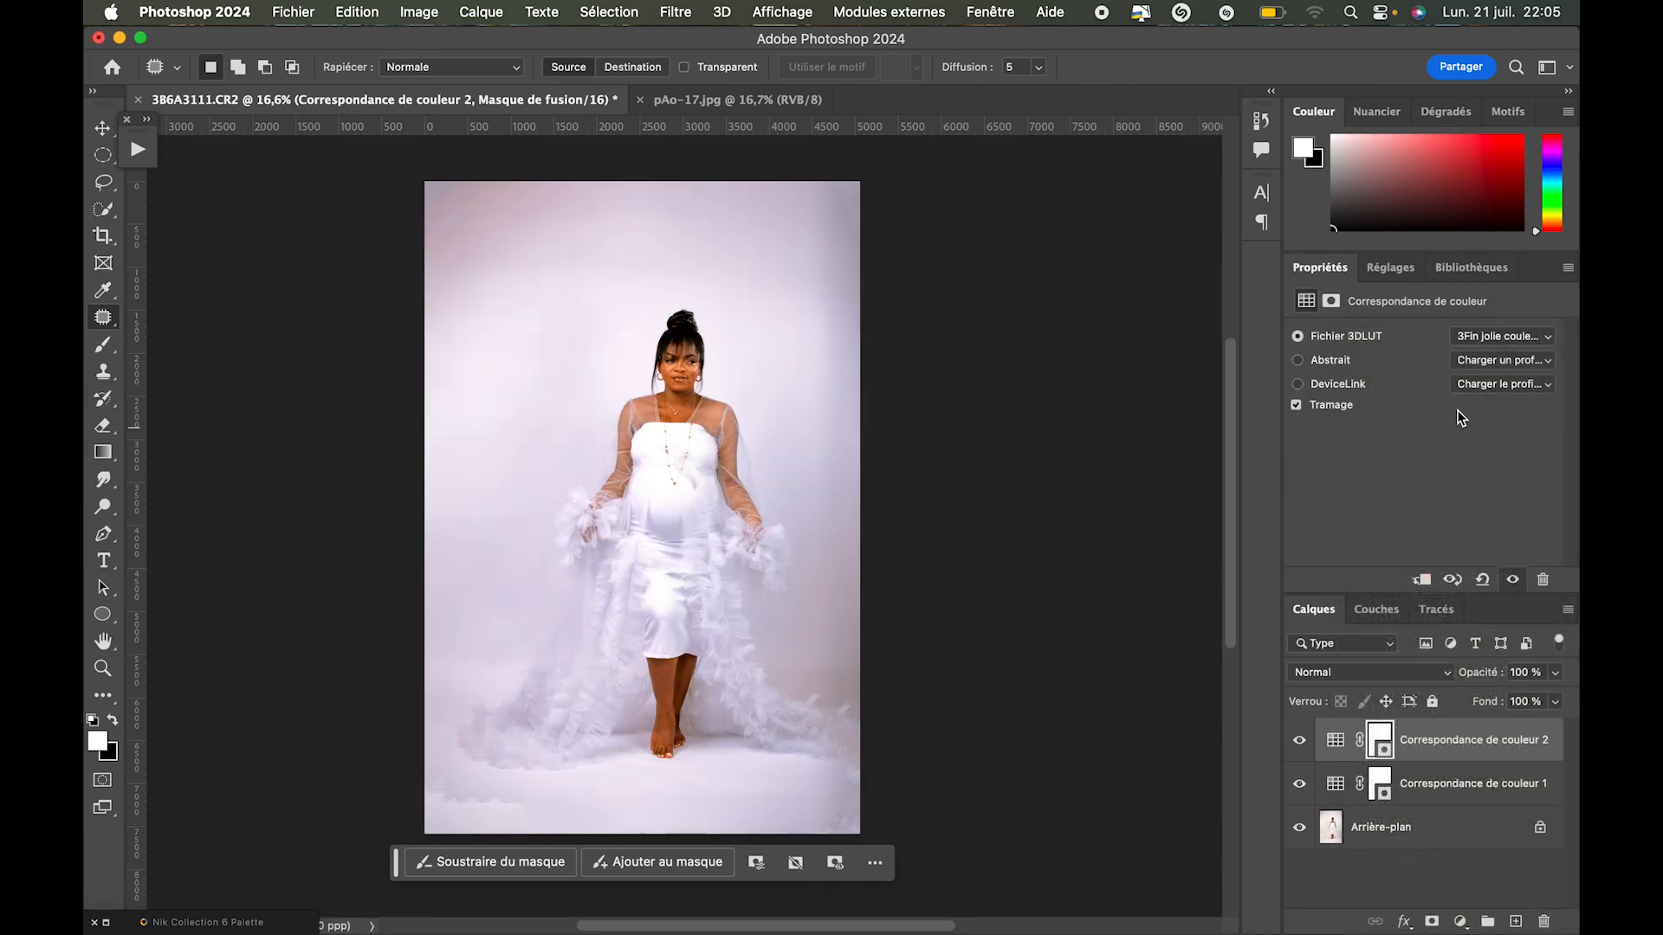
Try the studio send.3DL LUT from the Bureau's future folder on the second colour lookup layer.
{"action": "left_click", "coordinate": [1498, 338]}
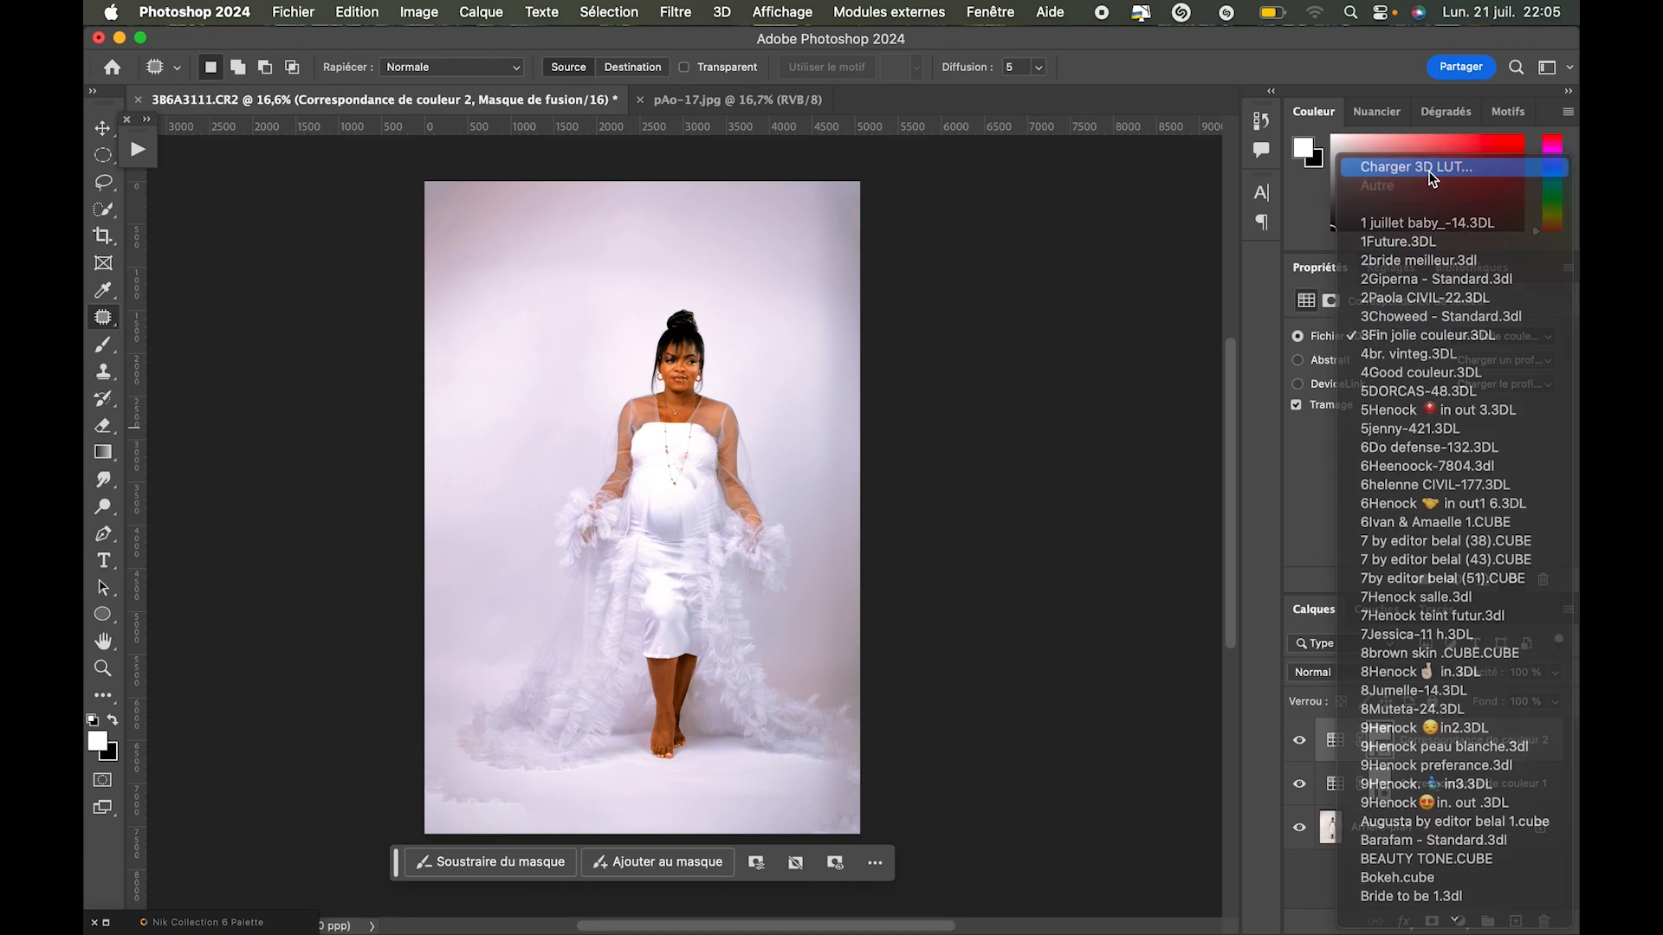
{"action": "left_click", "coordinate": [1430, 168]}
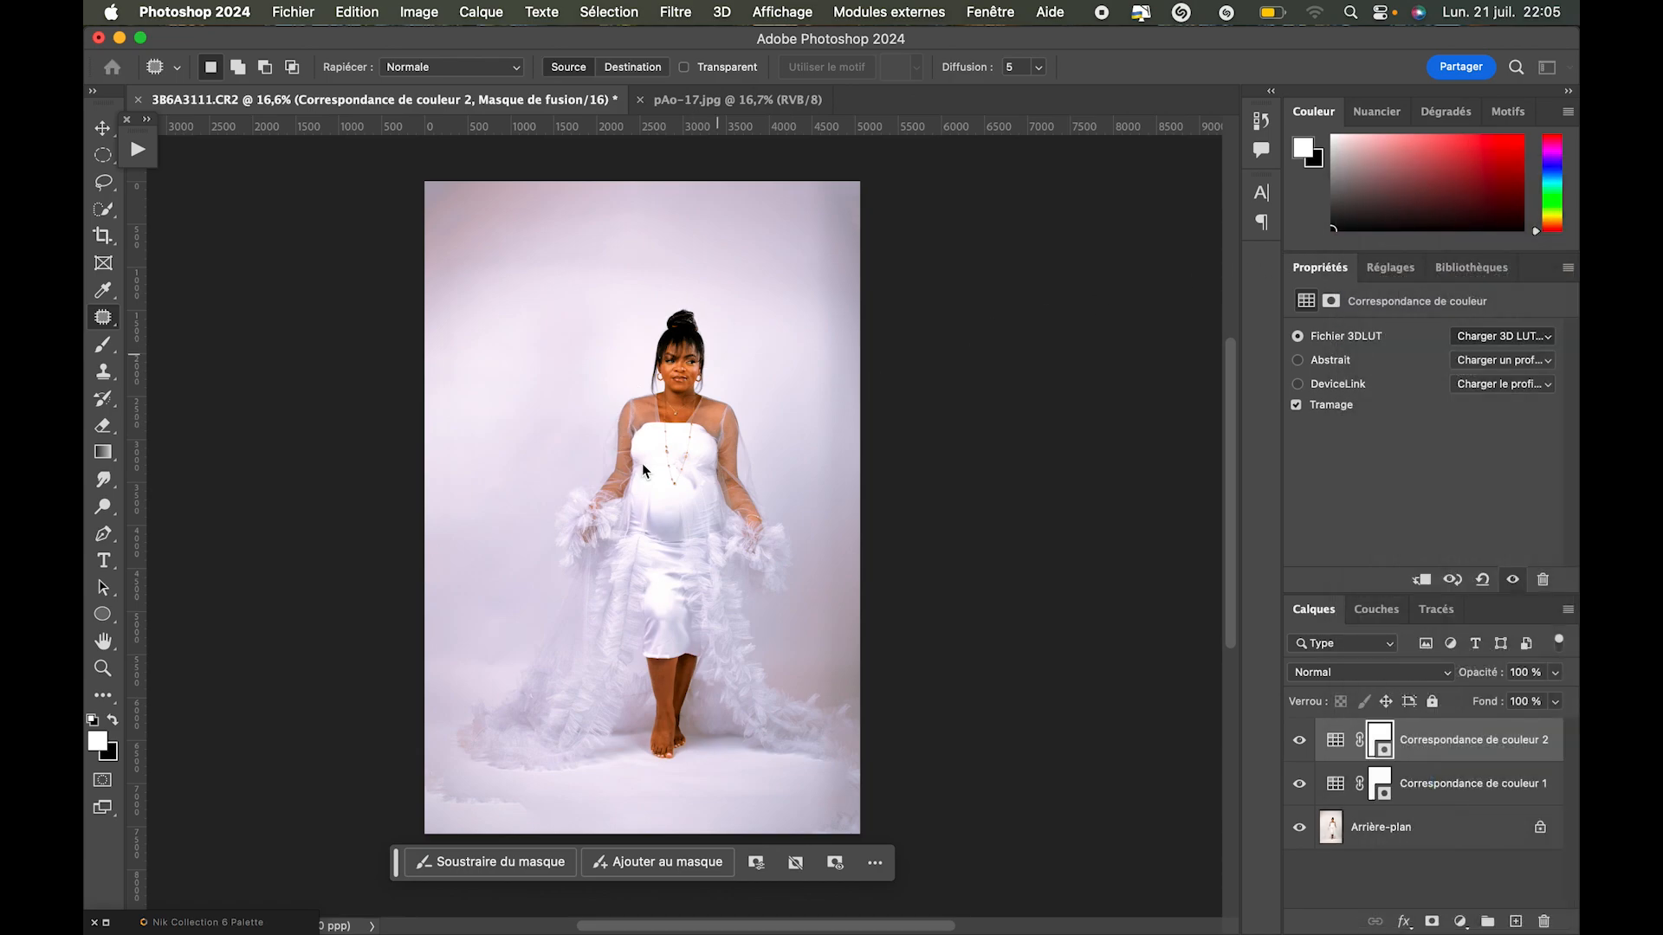
{"action": "left_click", "coordinate": [466, 273]}
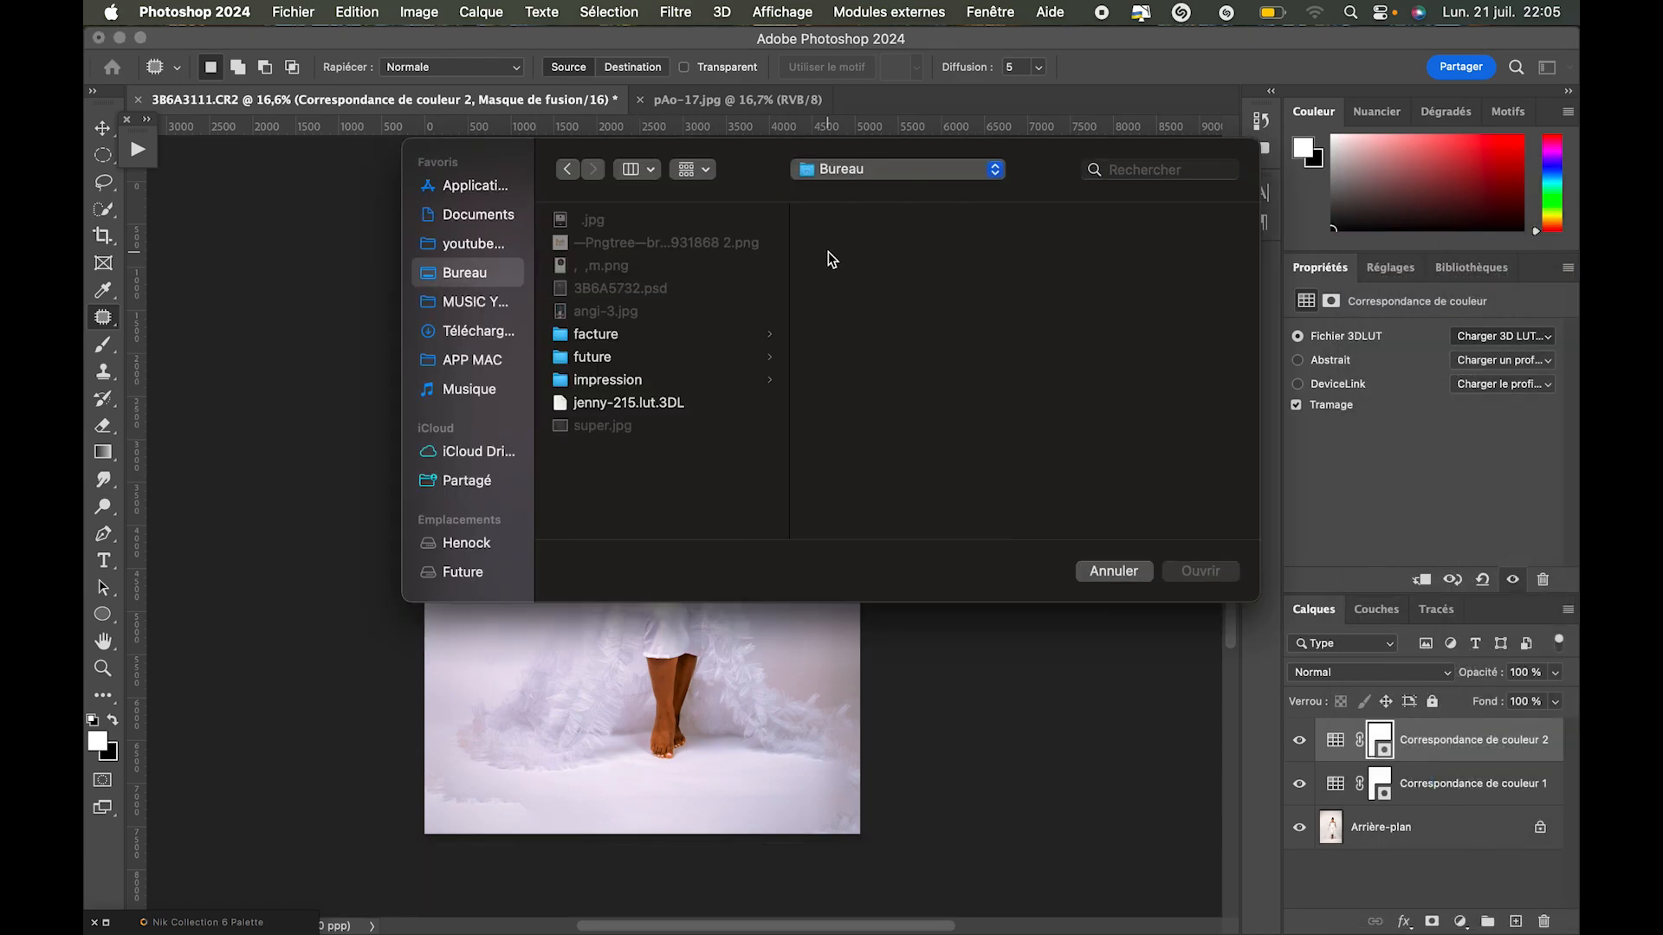
{"action": "left_click", "coordinate": [606, 381]}
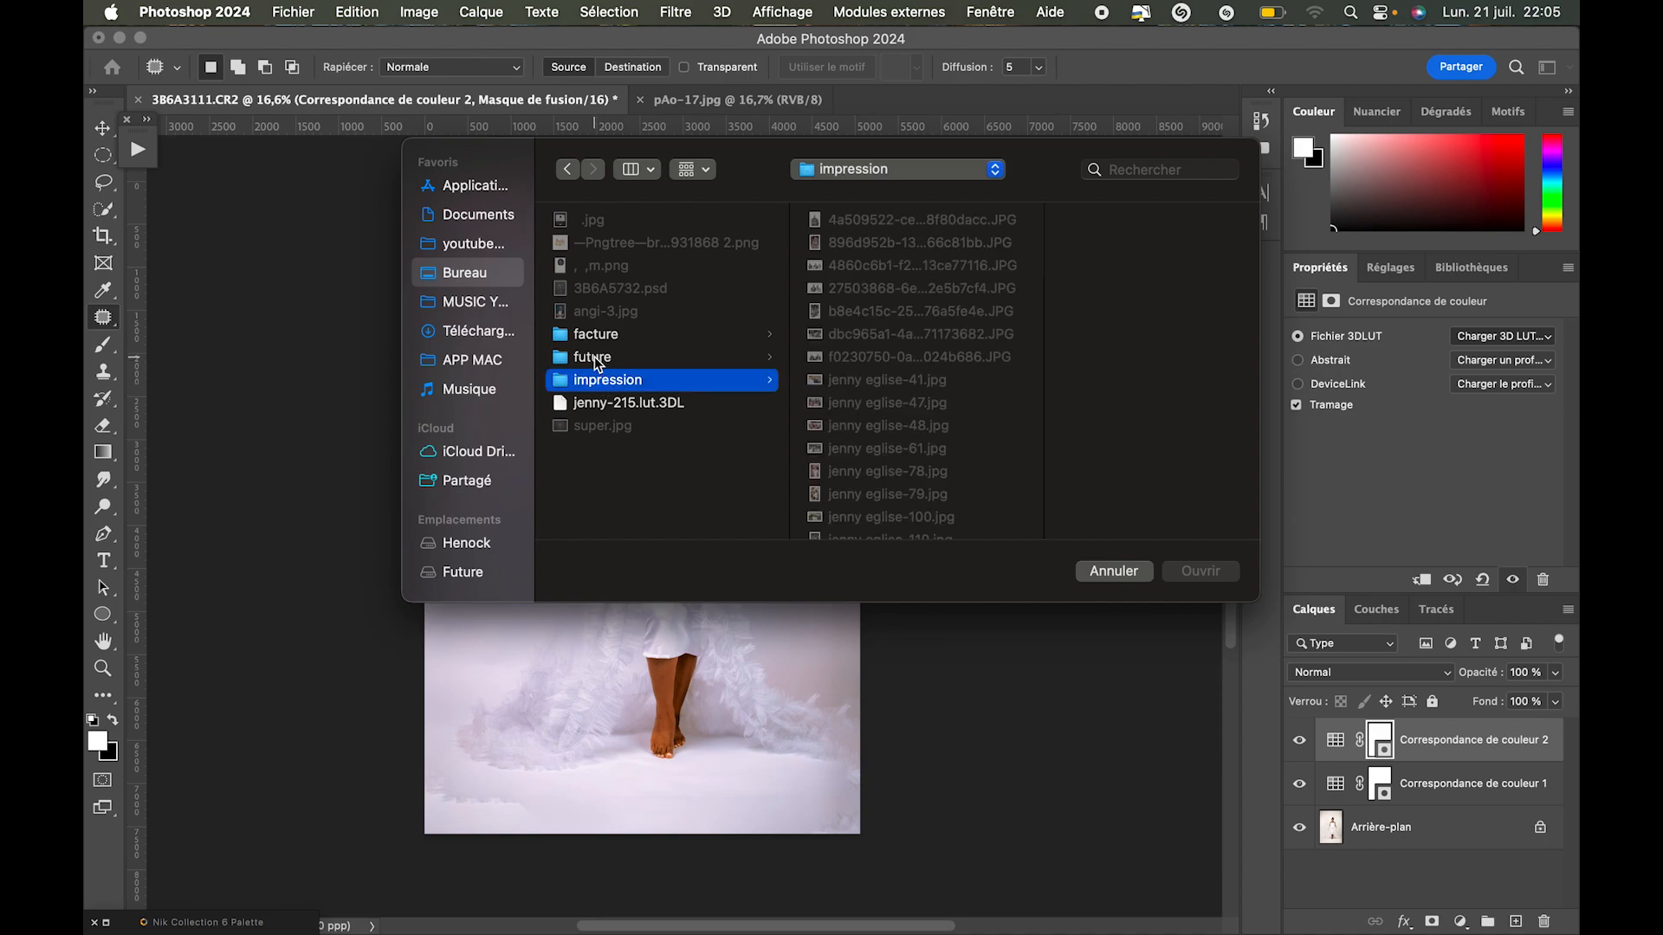
{"action": "left_click", "coordinate": [594, 357]}
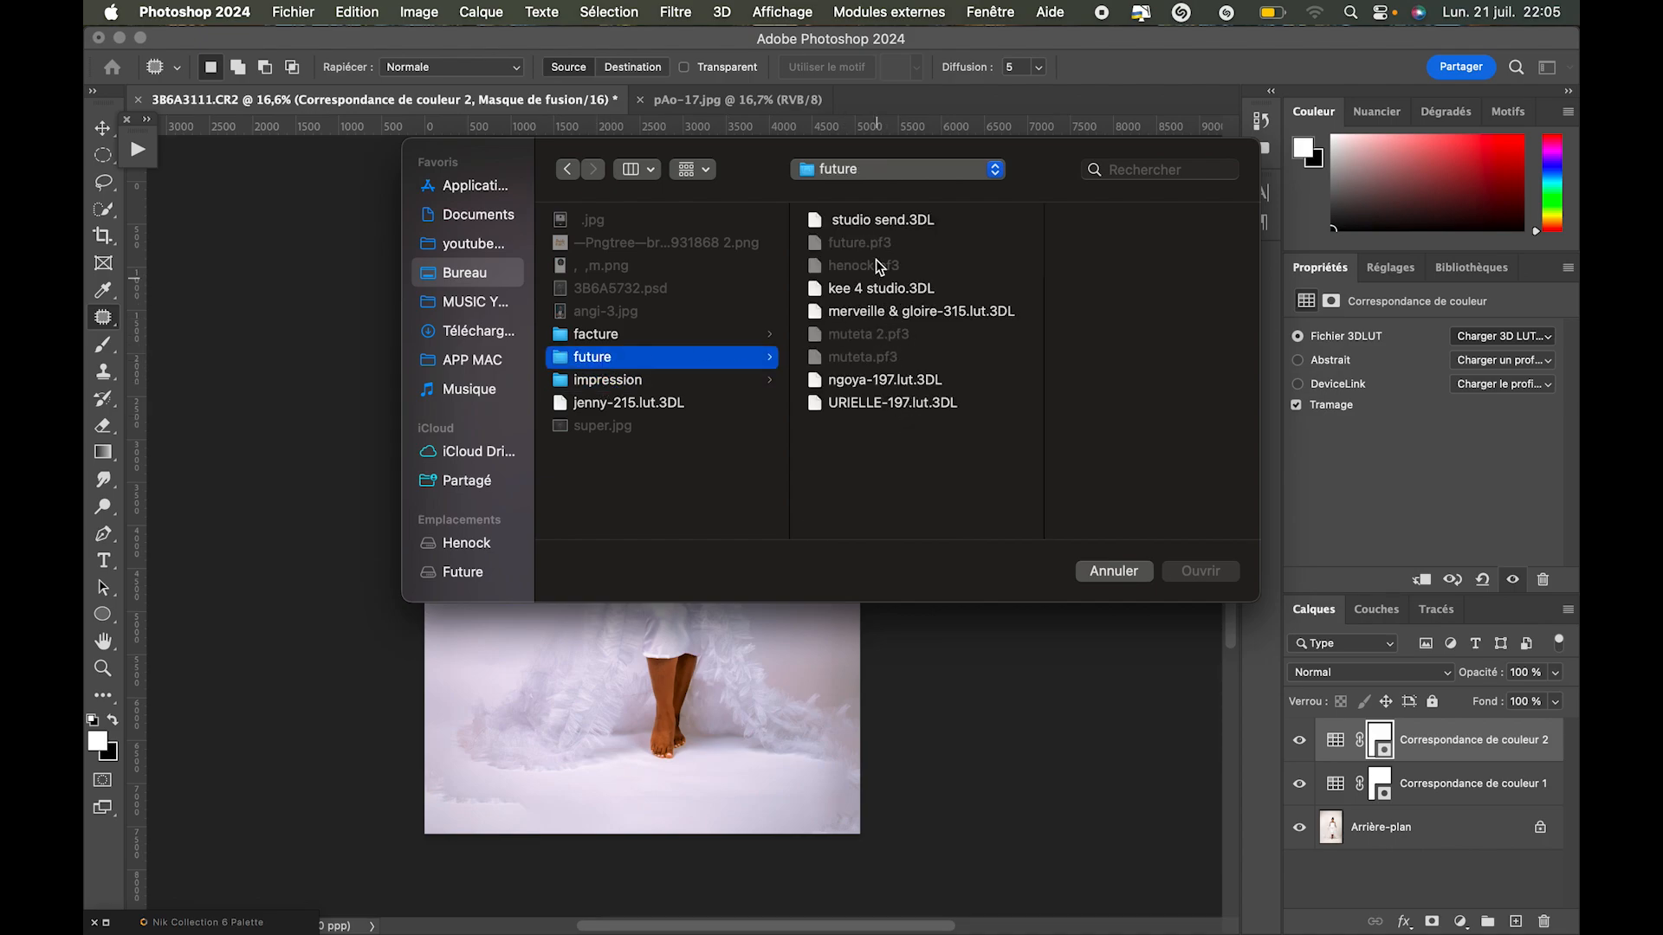
{"action": "left_click", "coordinate": [890, 313]}
{"action": "left_click", "coordinate": [857, 220]}
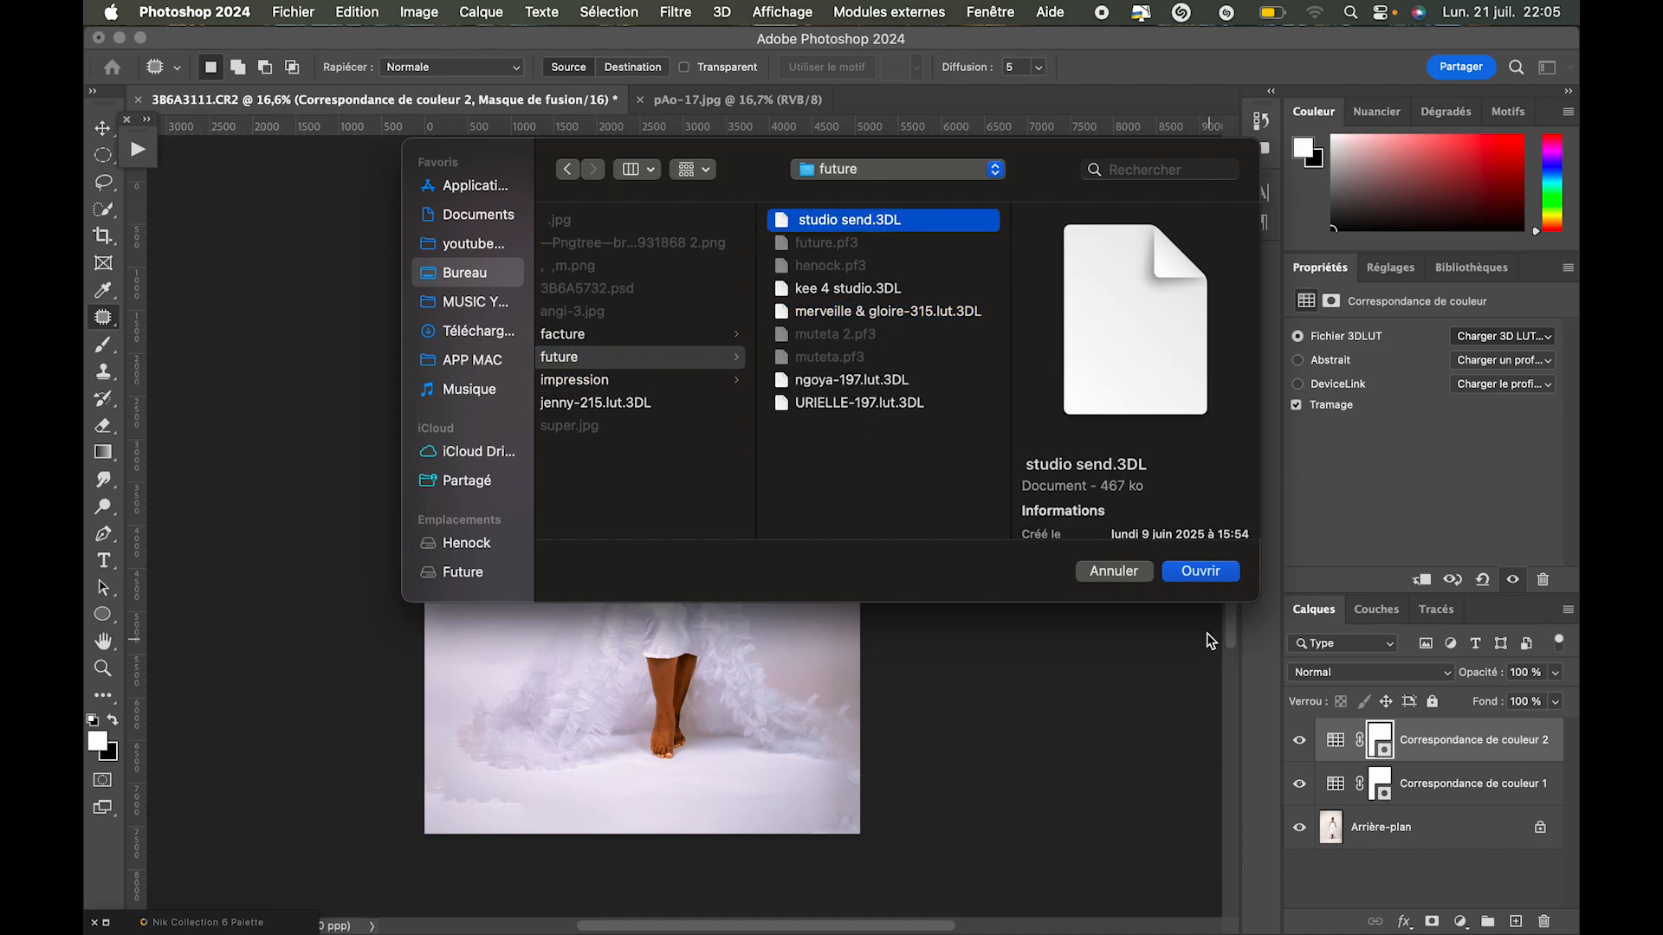
{"action": "left_click", "coordinate": [1195, 573]}
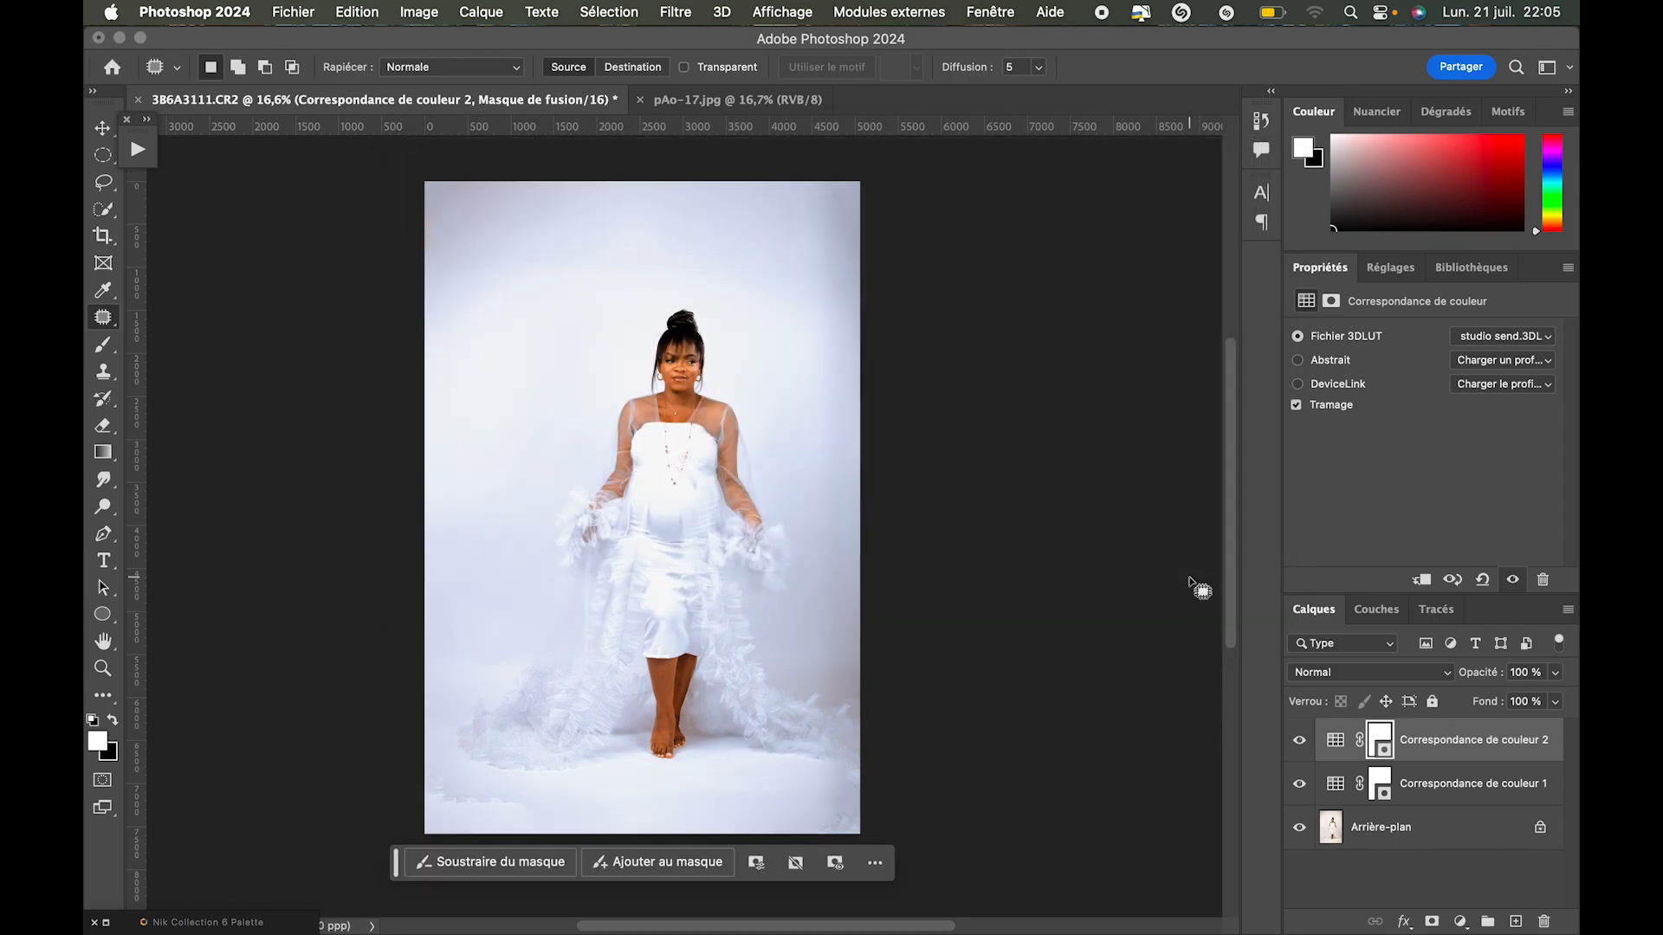
Load the kee 4 studio.3DL LUT from the future folder into the second colour lookup layer.
{"action": "left_click", "coordinate": [1501, 335]}
{"action": "left_click", "coordinate": [1451, 317]}
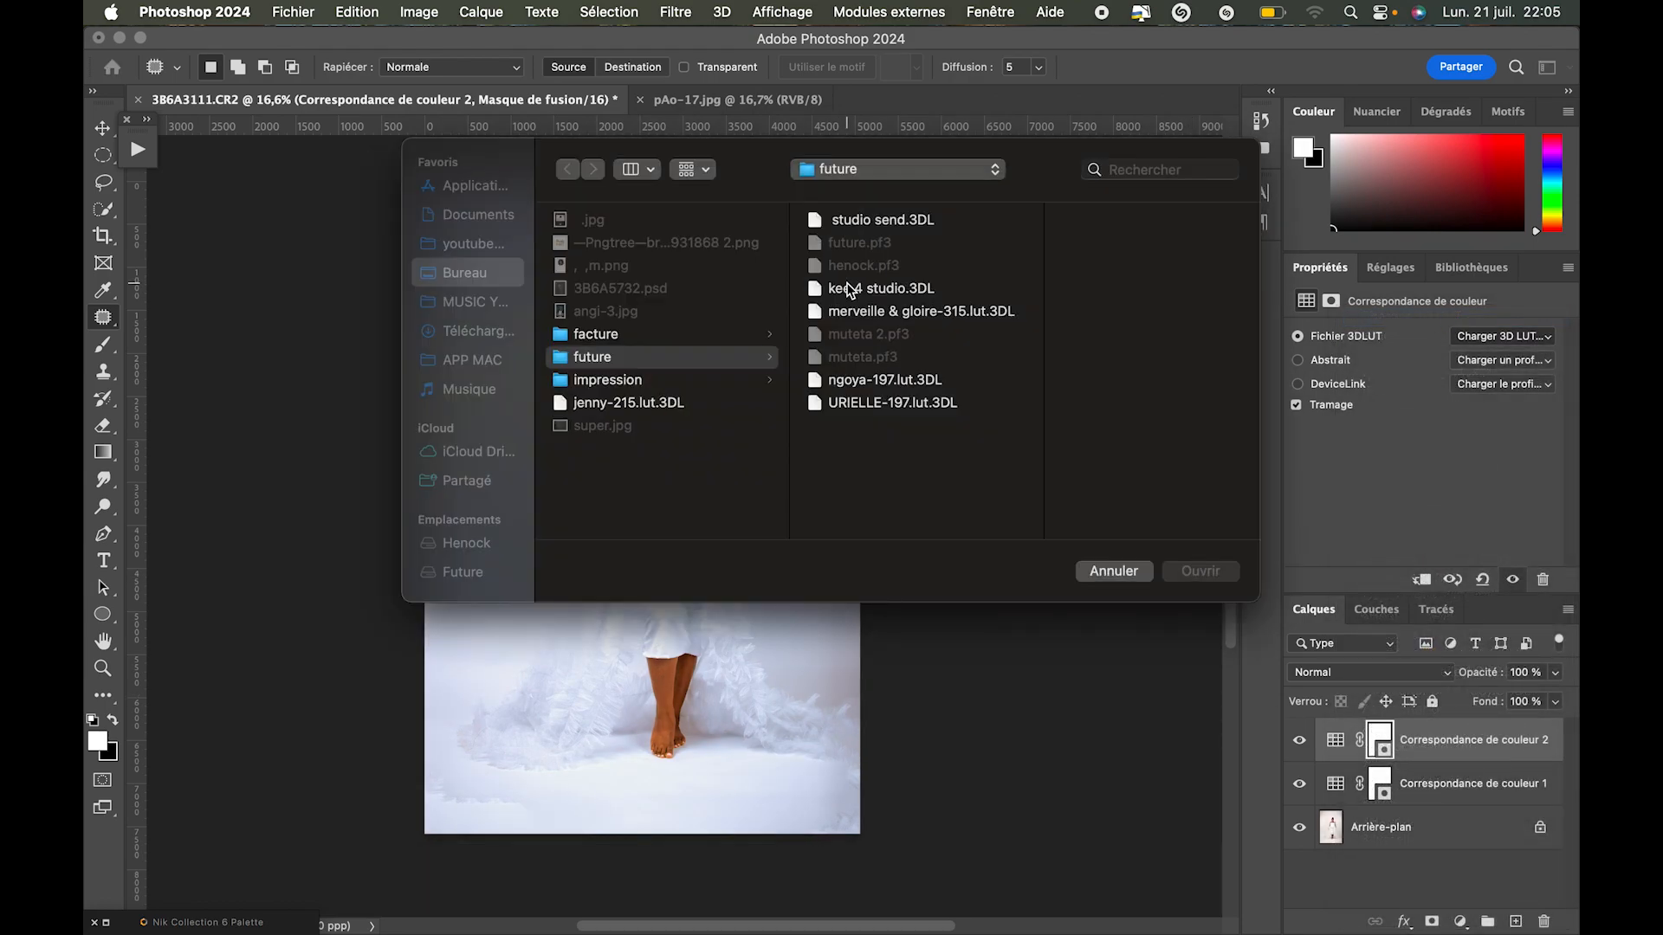
{"action": "left_click", "coordinate": [872, 289]}
{"action": "left_click", "coordinate": [1197, 572]}
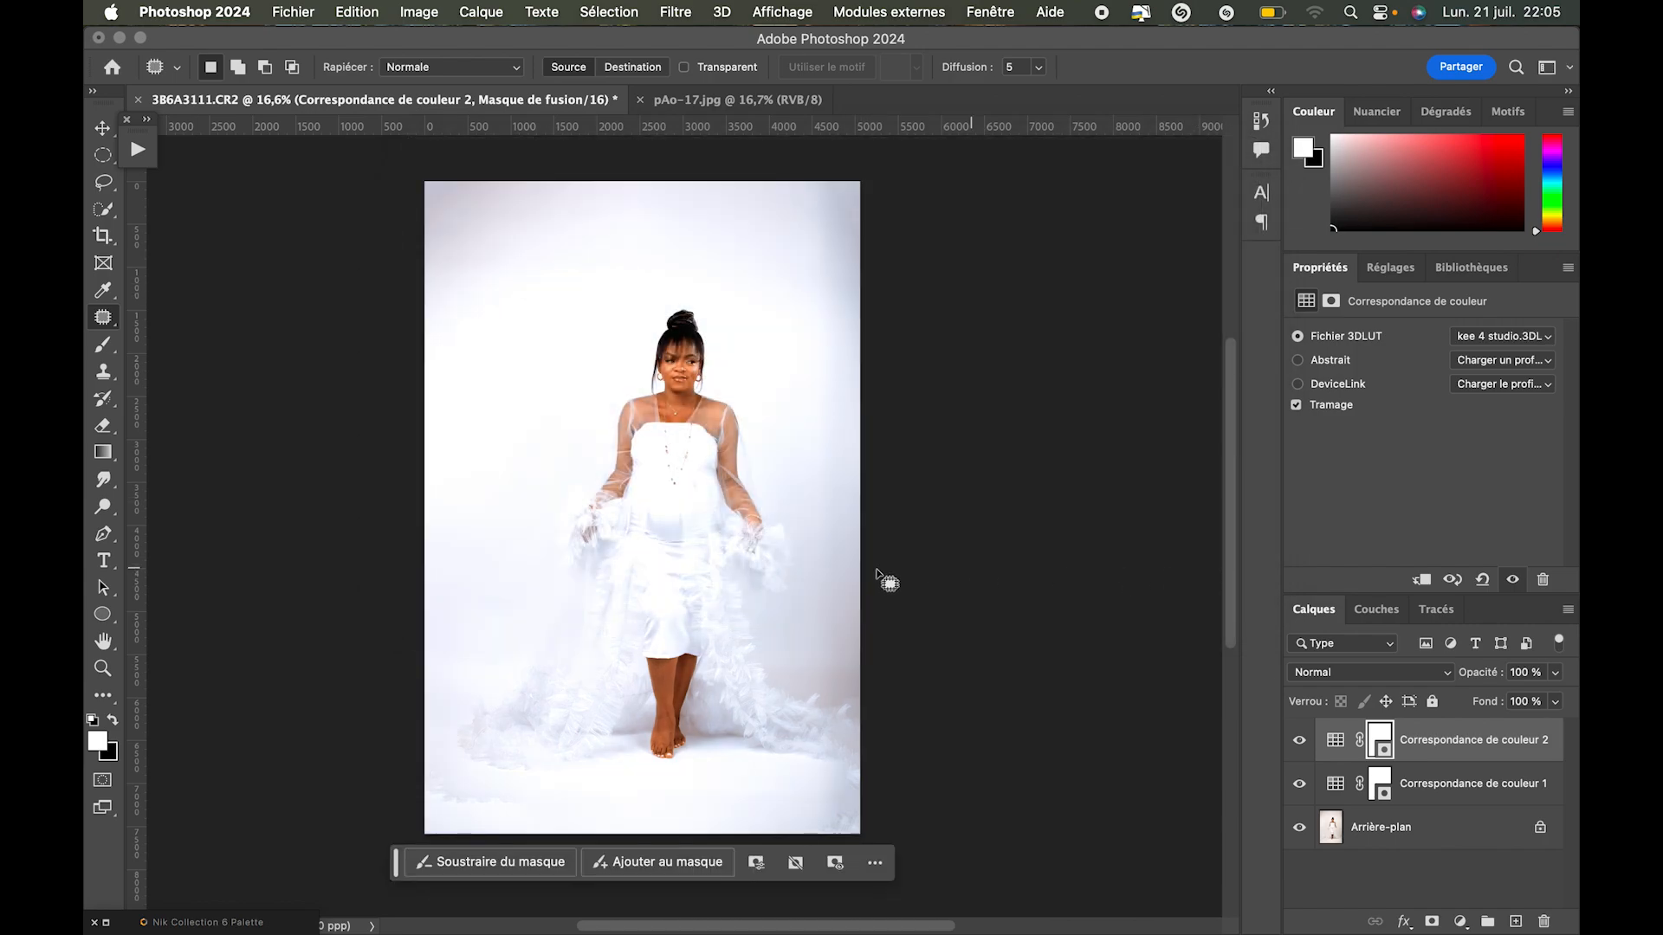
Compare the look with reference pAo-17.jpg and set the second colour lookup layer's opacity to 60%.
{"action": "left_click", "coordinate": [698, 99]}
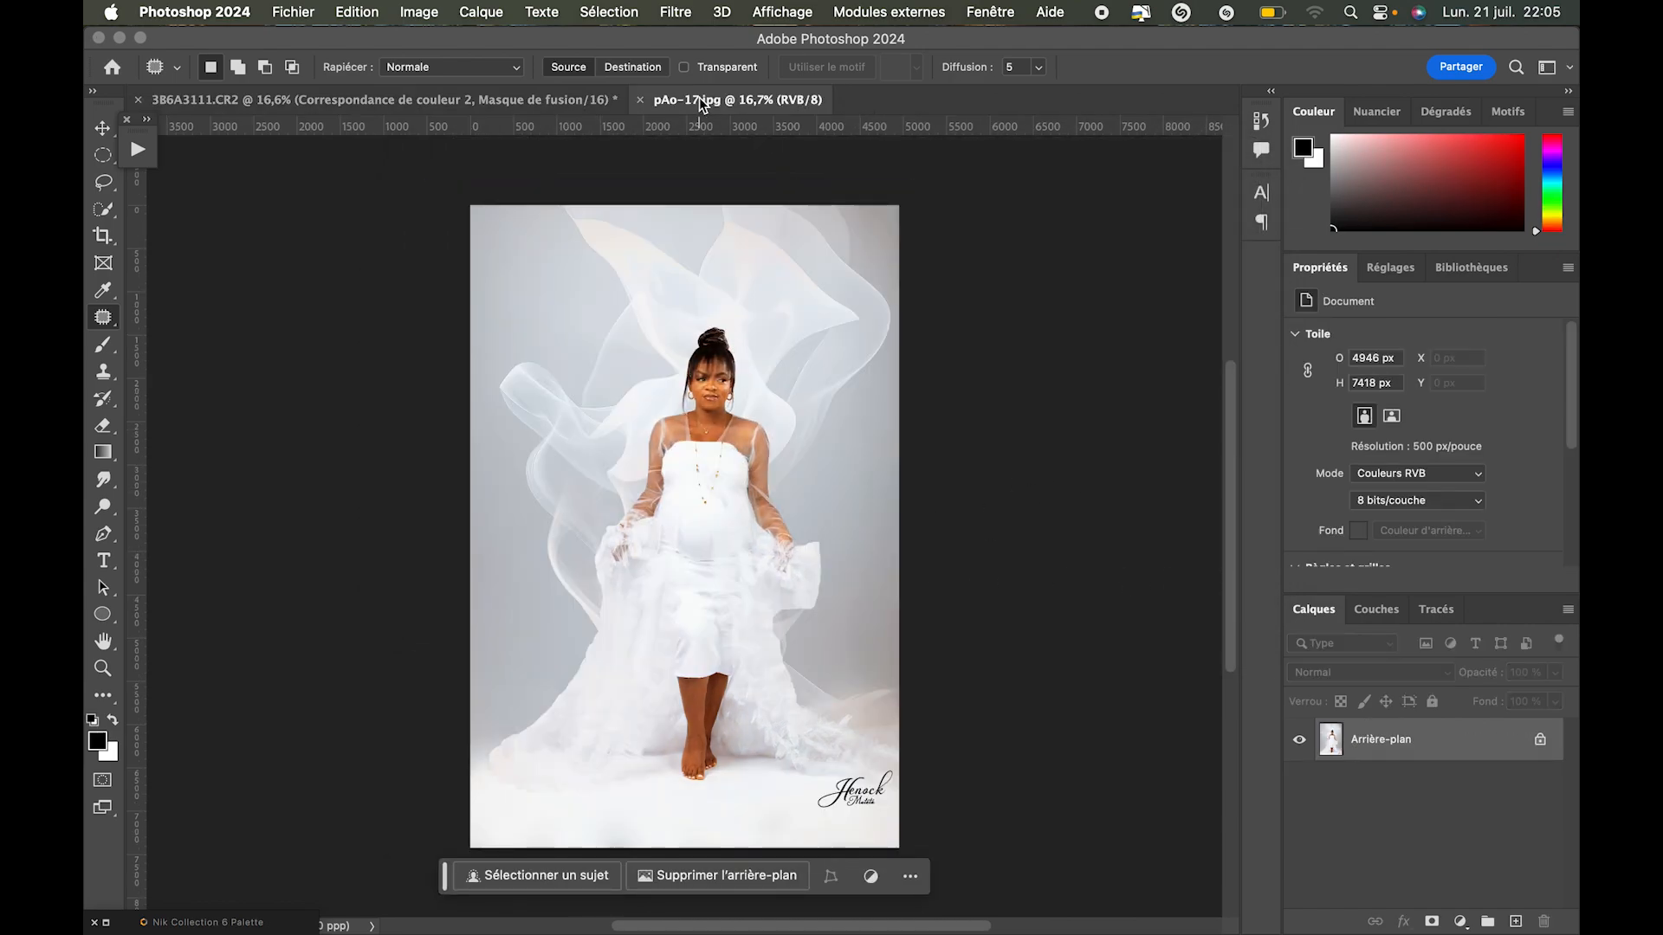
{"action": "left_click", "coordinate": [436, 102]}
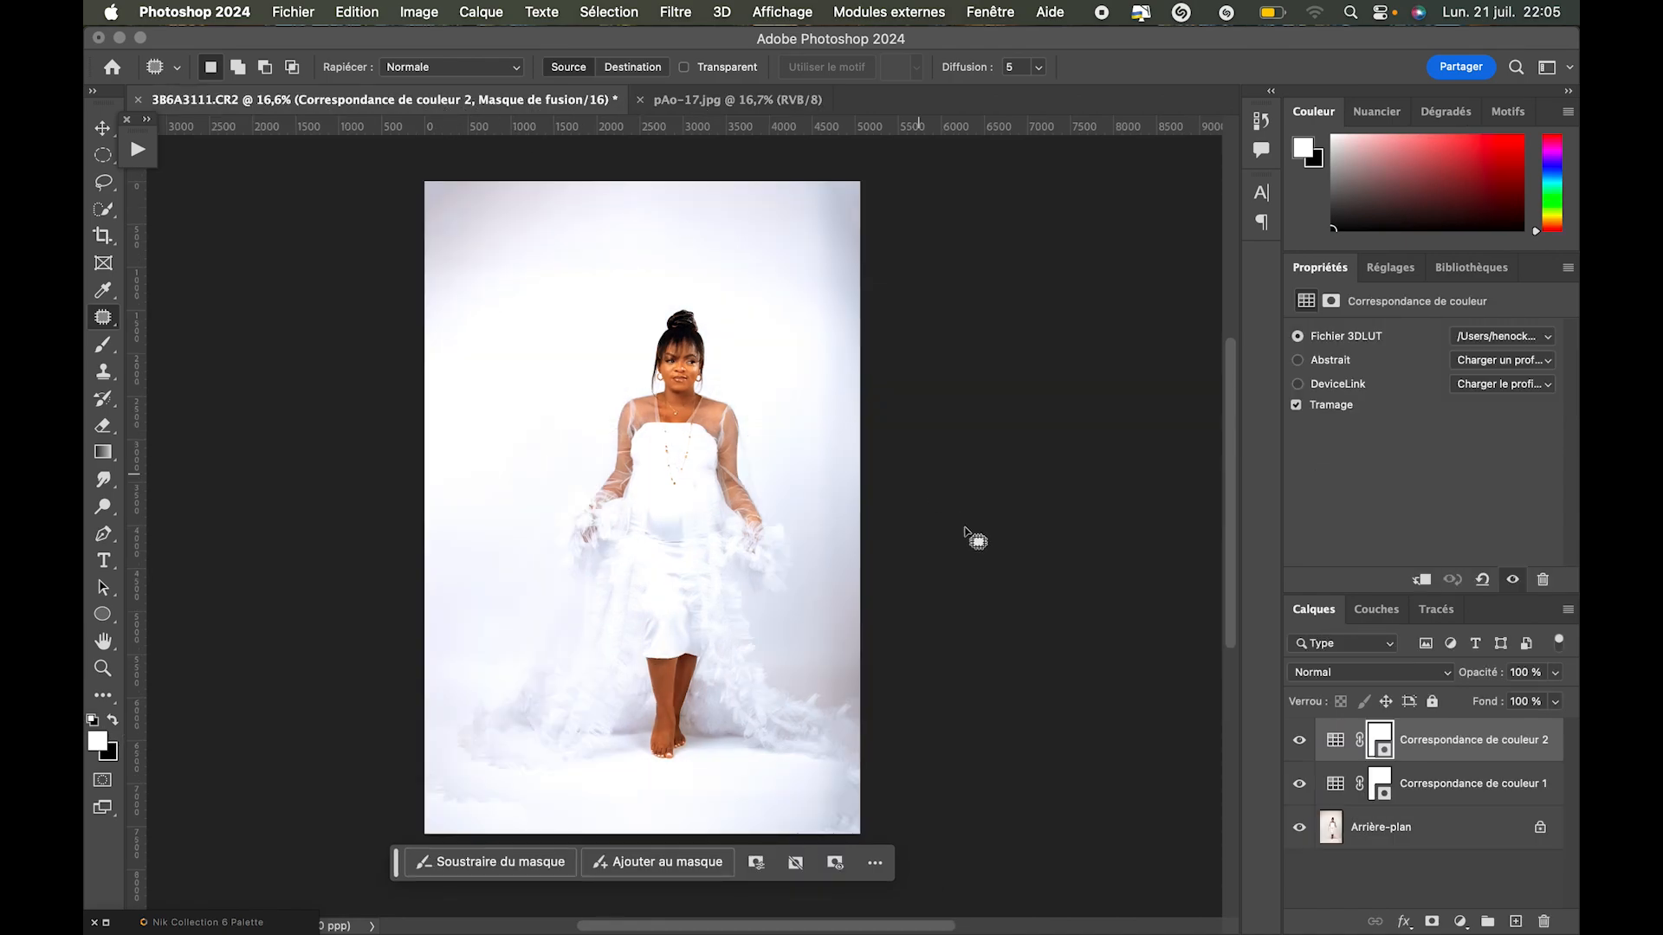
{"action": "left_click_drag", "start_coordinate": [1476, 674], "coordinate": [1441, 676]}
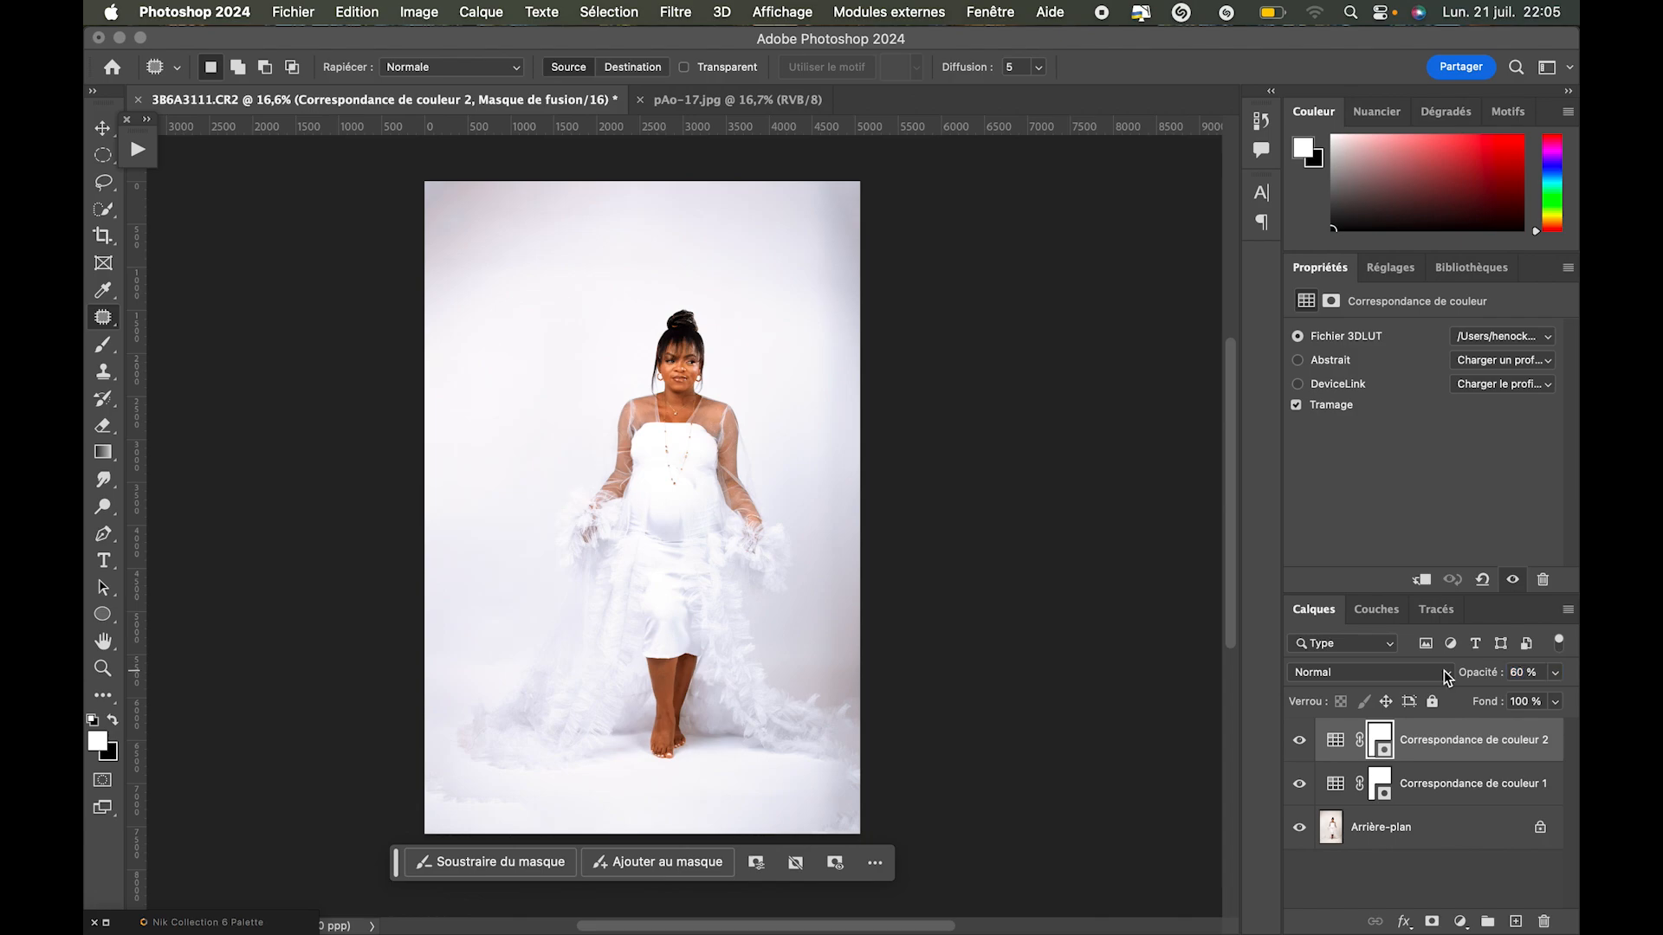
Add a Correction sélective adjustment layer and set Noir to +5% for the Noirs range.
{"action": "left_click", "coordinate": [1389, 268]}
{"action": "scroll", "coordinate": [1333, 522], "scroll_direction": "up", "scroll_amount": 2}
{"action": "scroll", "coordinate": [1333, 522], "scroll_direction": "up", "scroll_amount": 1}
{"action": "left_click", "coordinate": [1351, 424]}
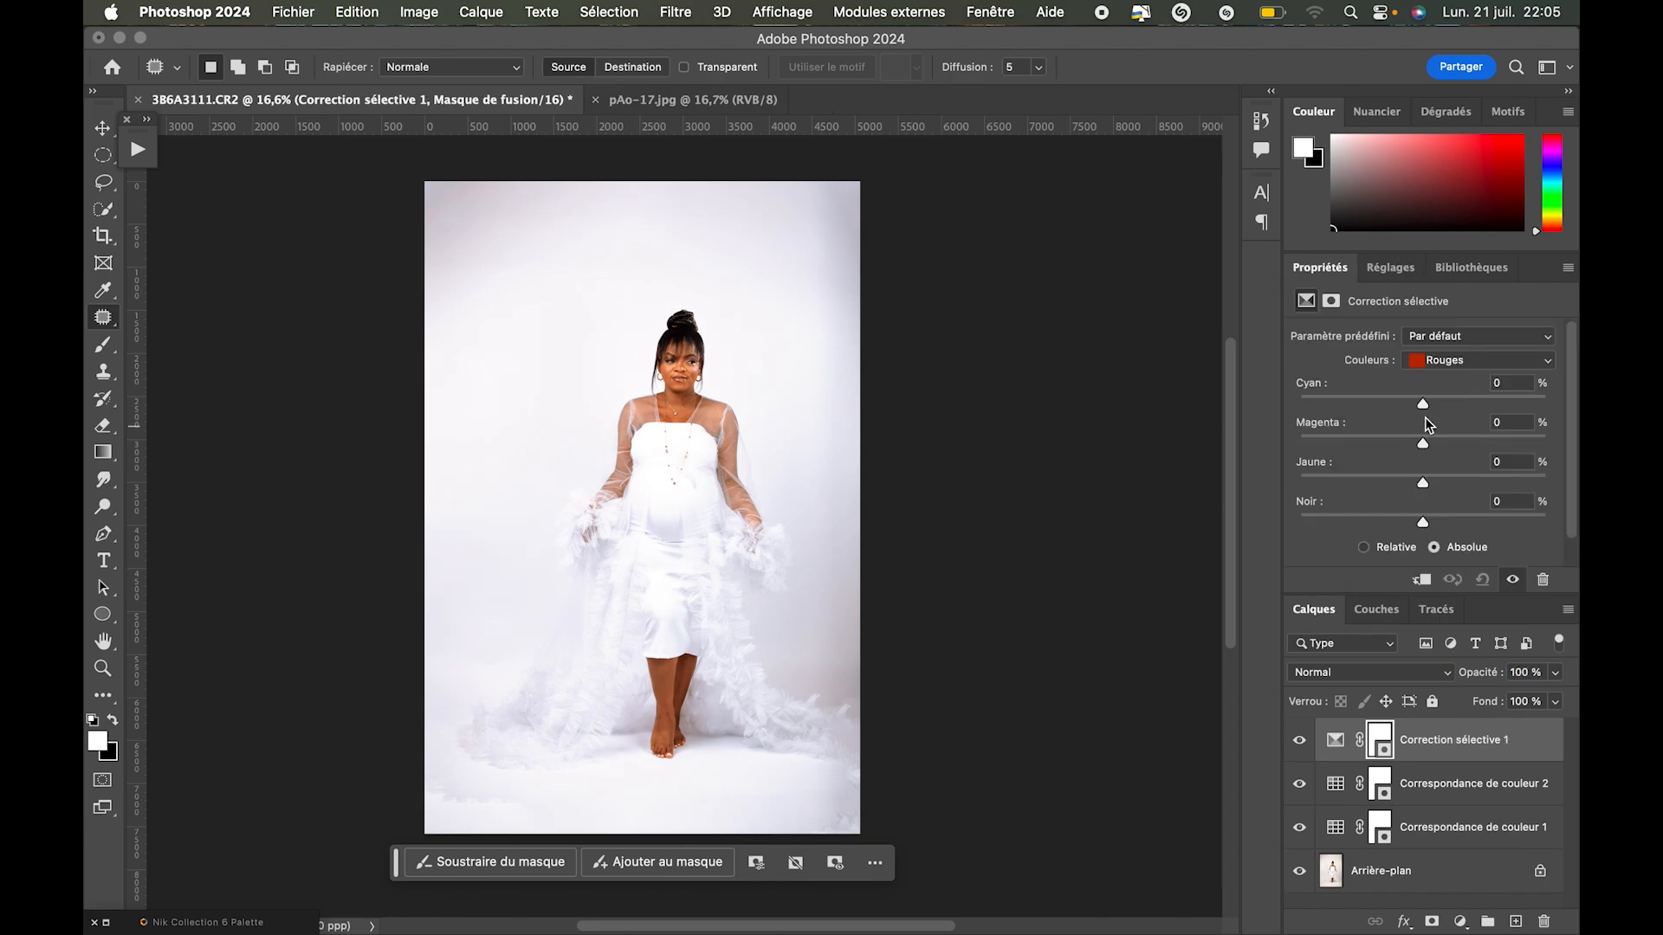
{"action": "left_click", "coordinate": [1441, 369]}
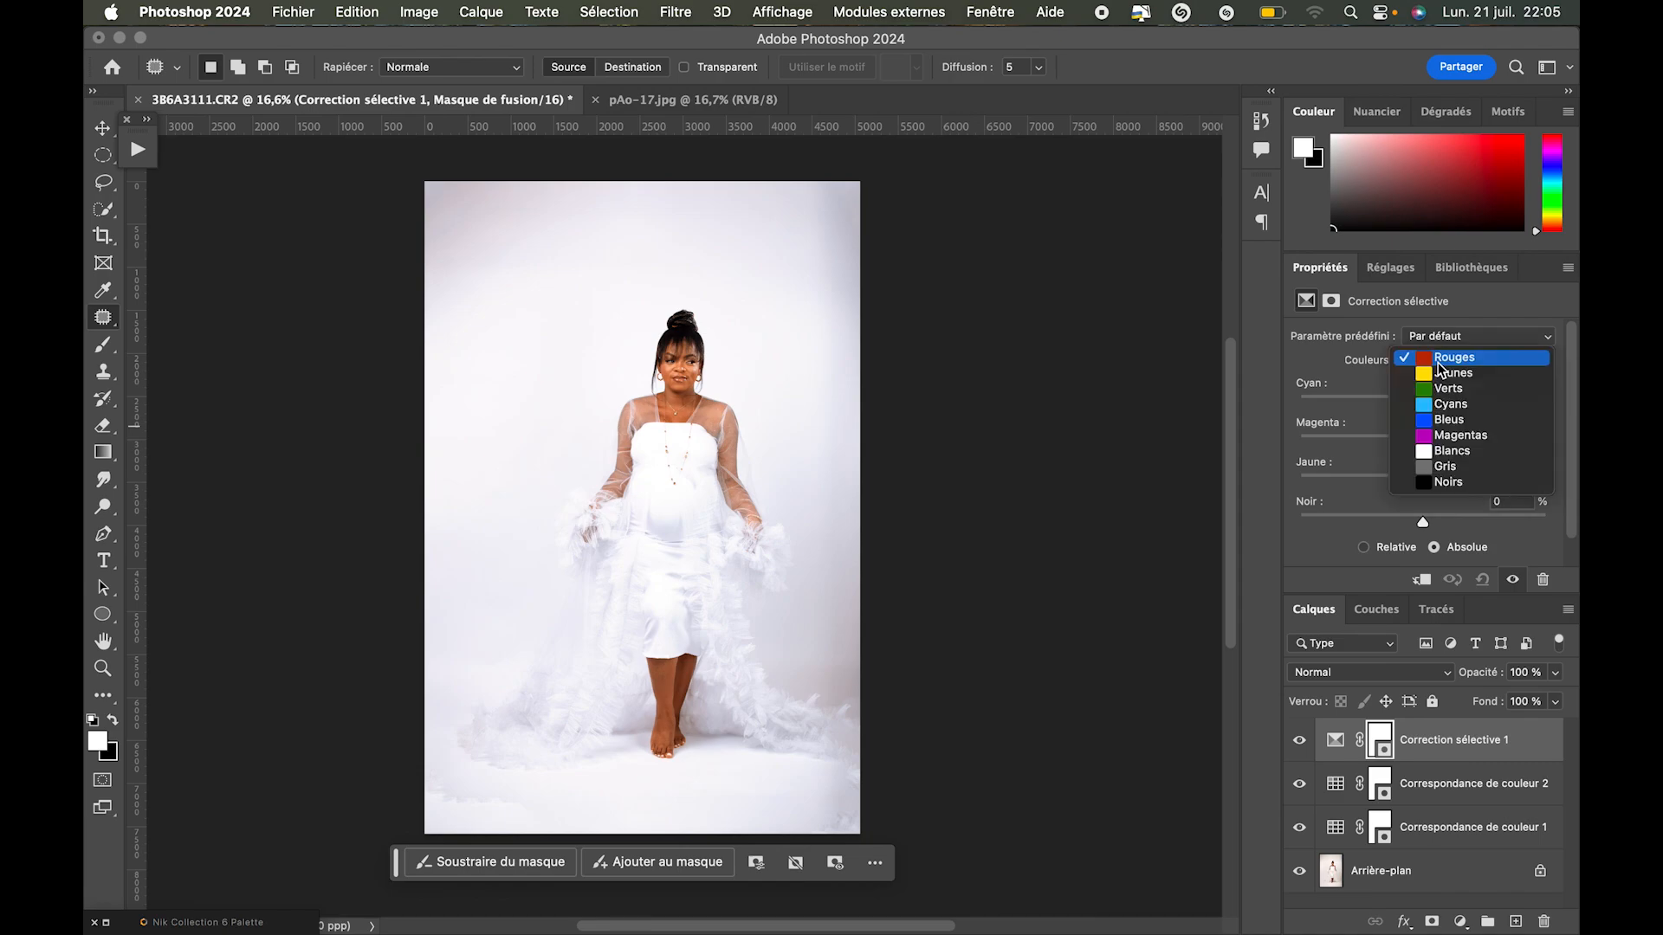
{"action": "left_click", "coordinate": [1441, 365]}
{"action": "left_click", "coordinate": [1427, 362]}
{"action": "left_click", "coordinate": [1430, 484]}
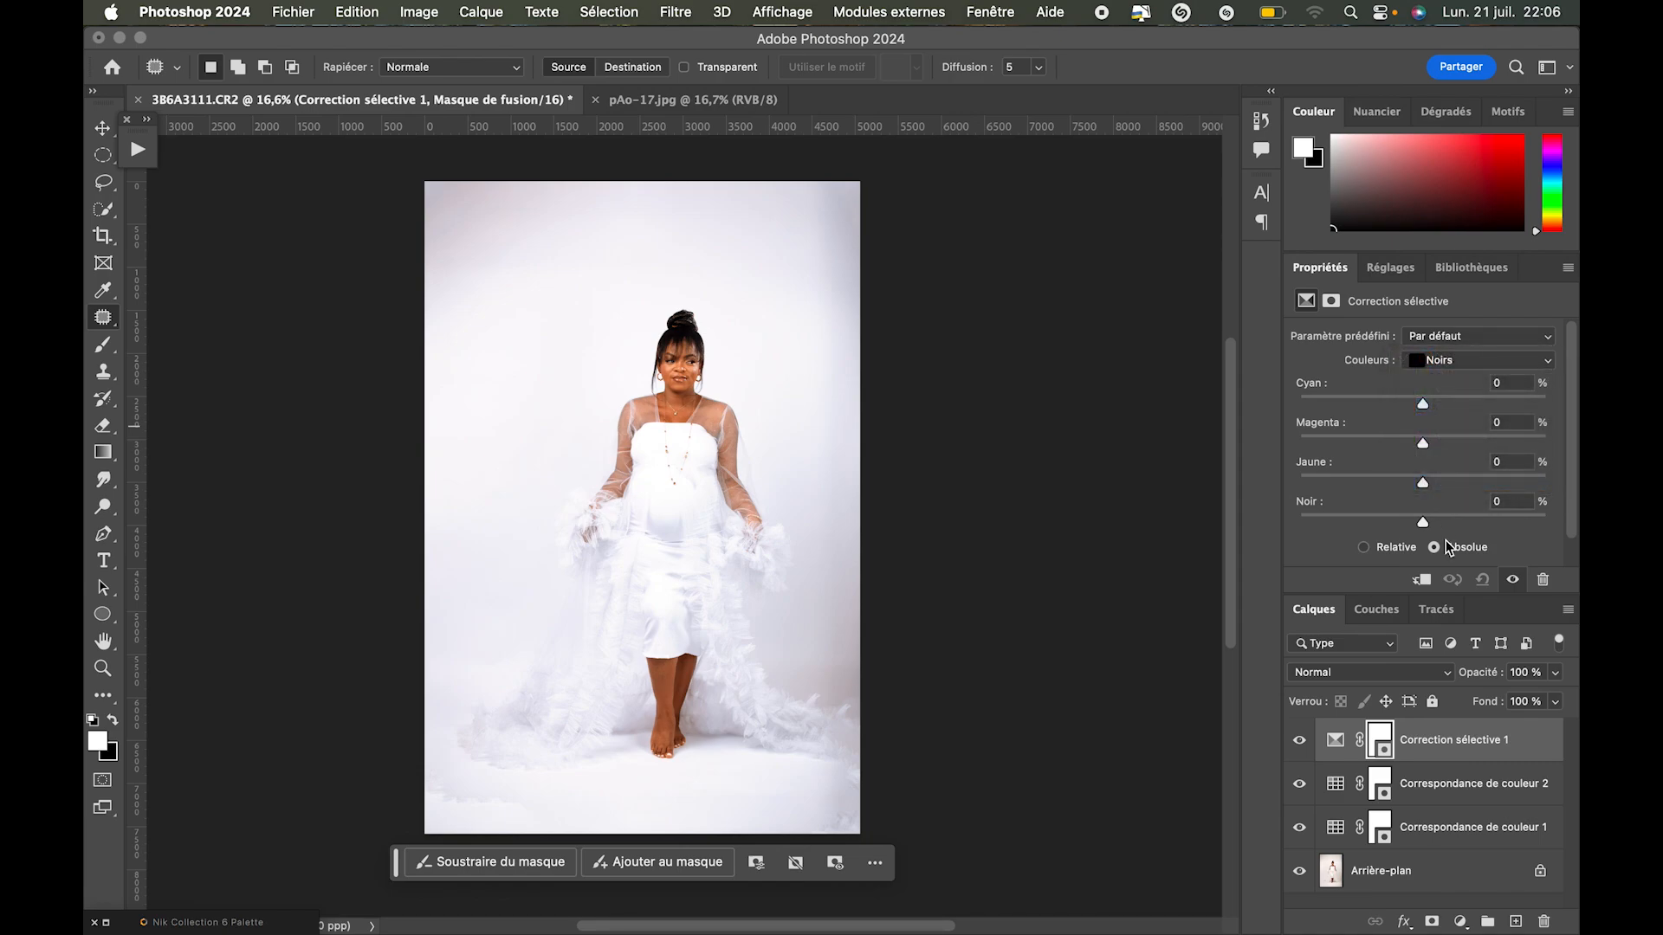
{"action": "left_click_drag", "start_coordinate": [1427, 503], "coordinate": [1430, 507]}
For the Blancs range, set Noir to +1%, Jaune to -3% and Magenta to -2%, and adjust Cyan.
{"action": "left_click", "coordinate": [1421, 362]}
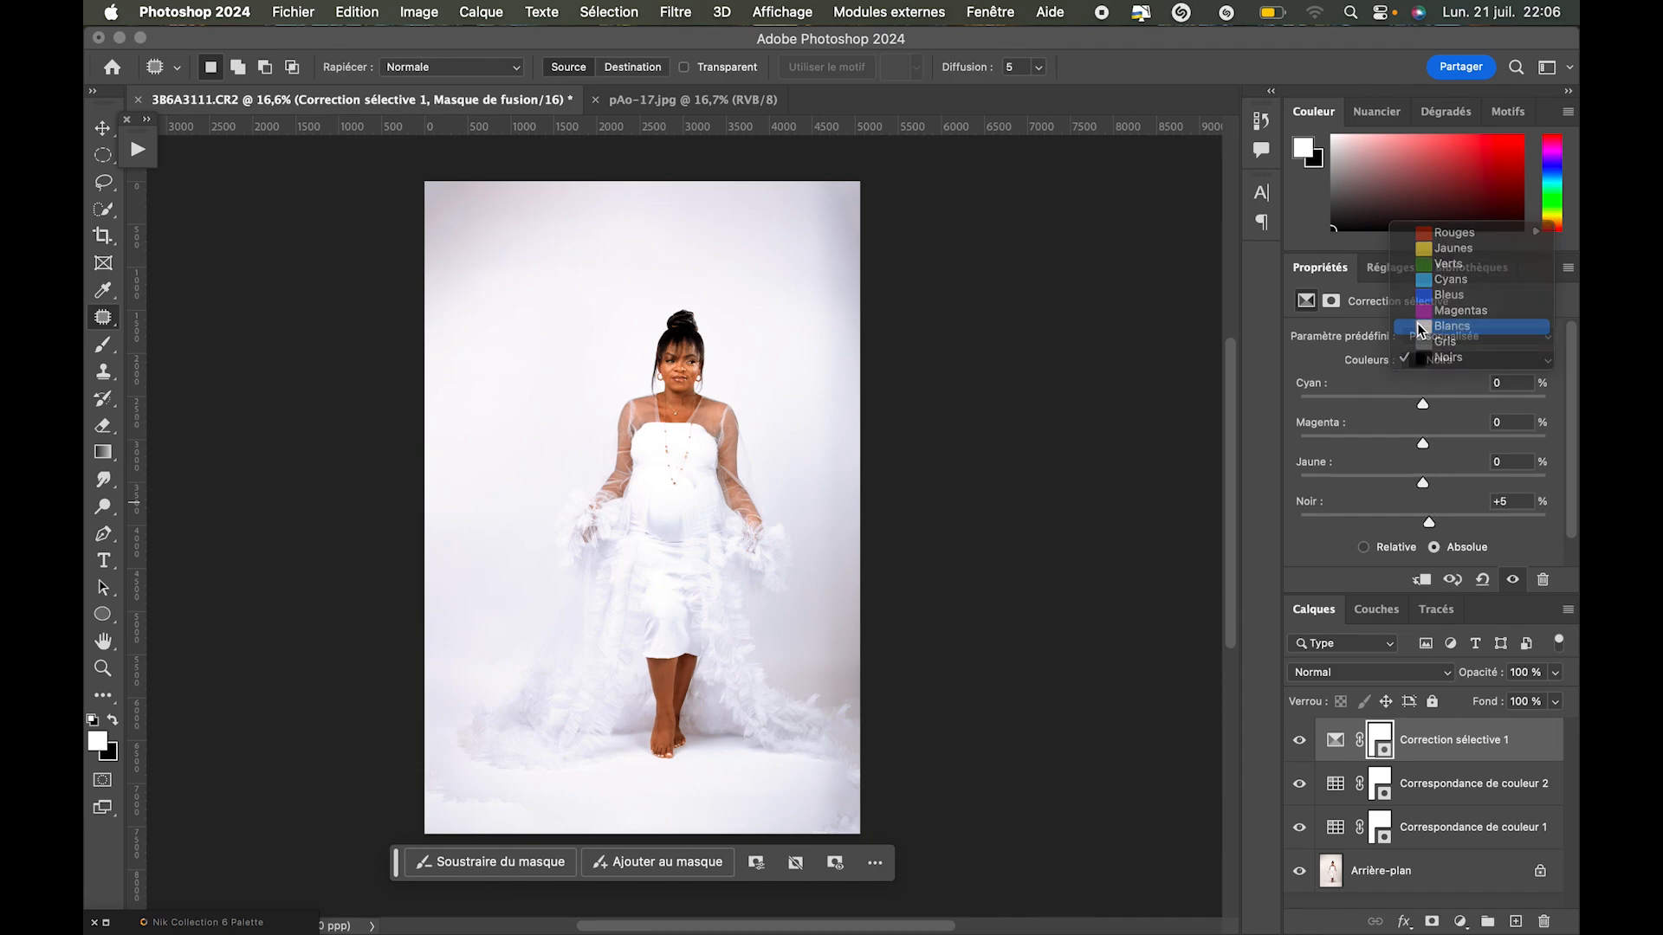
{"action": "left_click", "coordinate": [1420, 326]}
{"action": "left_click_drag", "start_coordinate": [1423, 523], "coordinate": [1428, 520]}
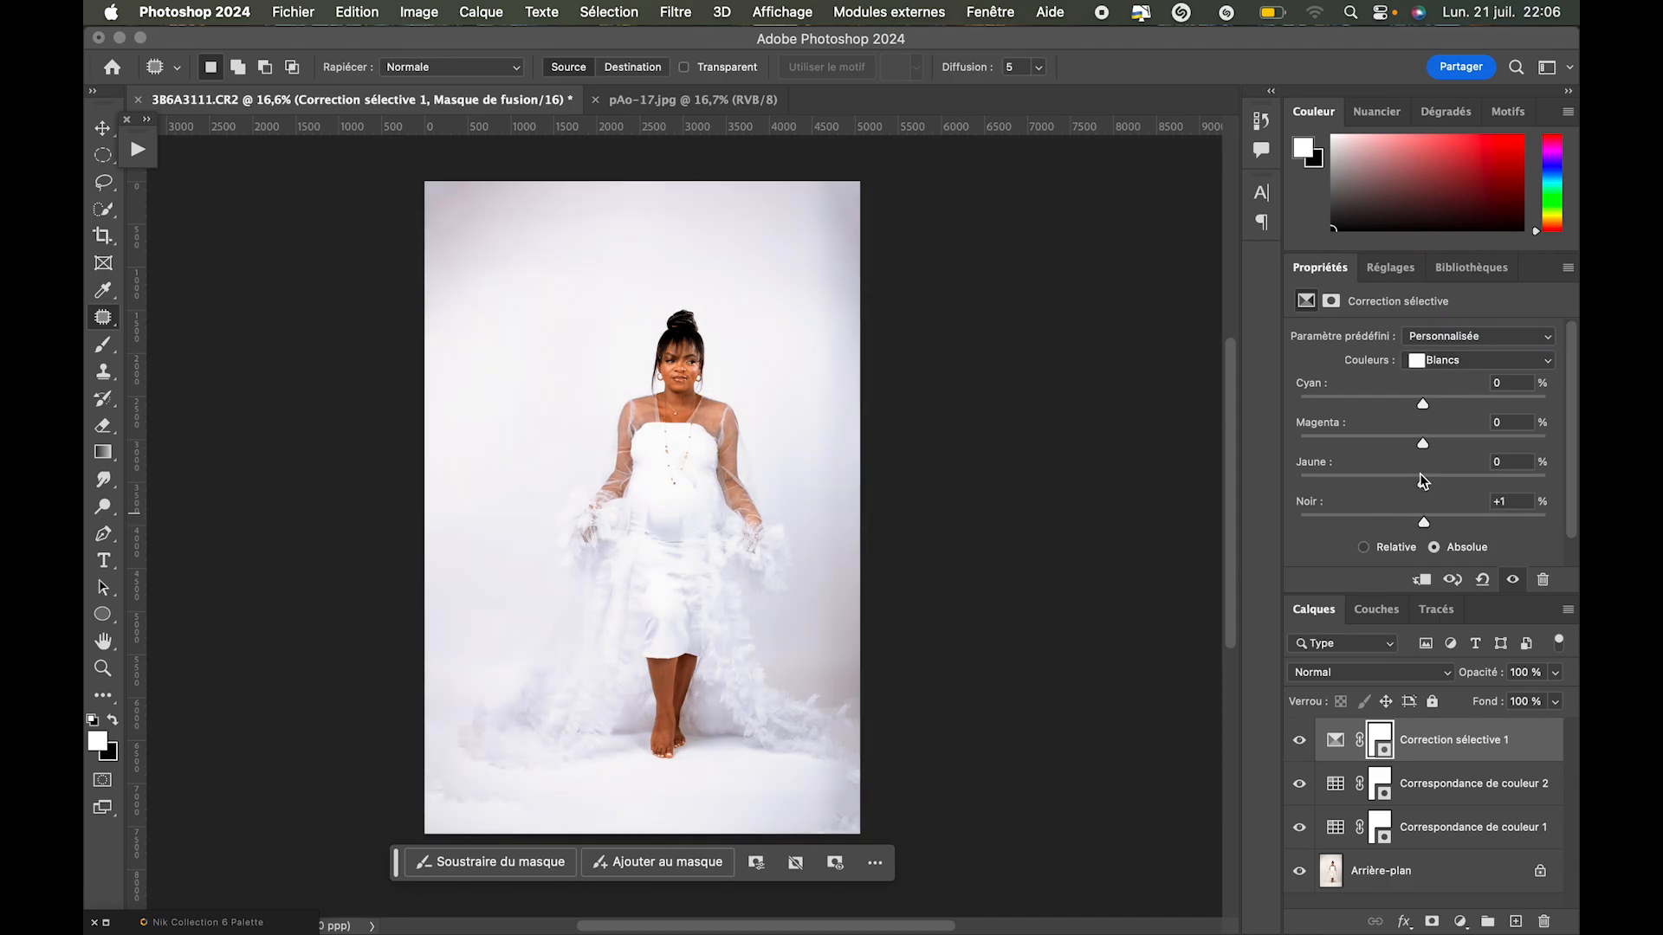
{"action": "left_click_drag", "start_coordinate": [1428, 486], "coordinate": [1421, 436]}
{"action": "left_click_drag", "start_coordinate": [1425, 407], "coordinate": [1422, 397]}
Fine-tune the Noir, Jaune, Magenta and Cyan amounts of the selective colour layer's Jaunes range.
{"action": "left_click", "coordinate": [1420, 360]}
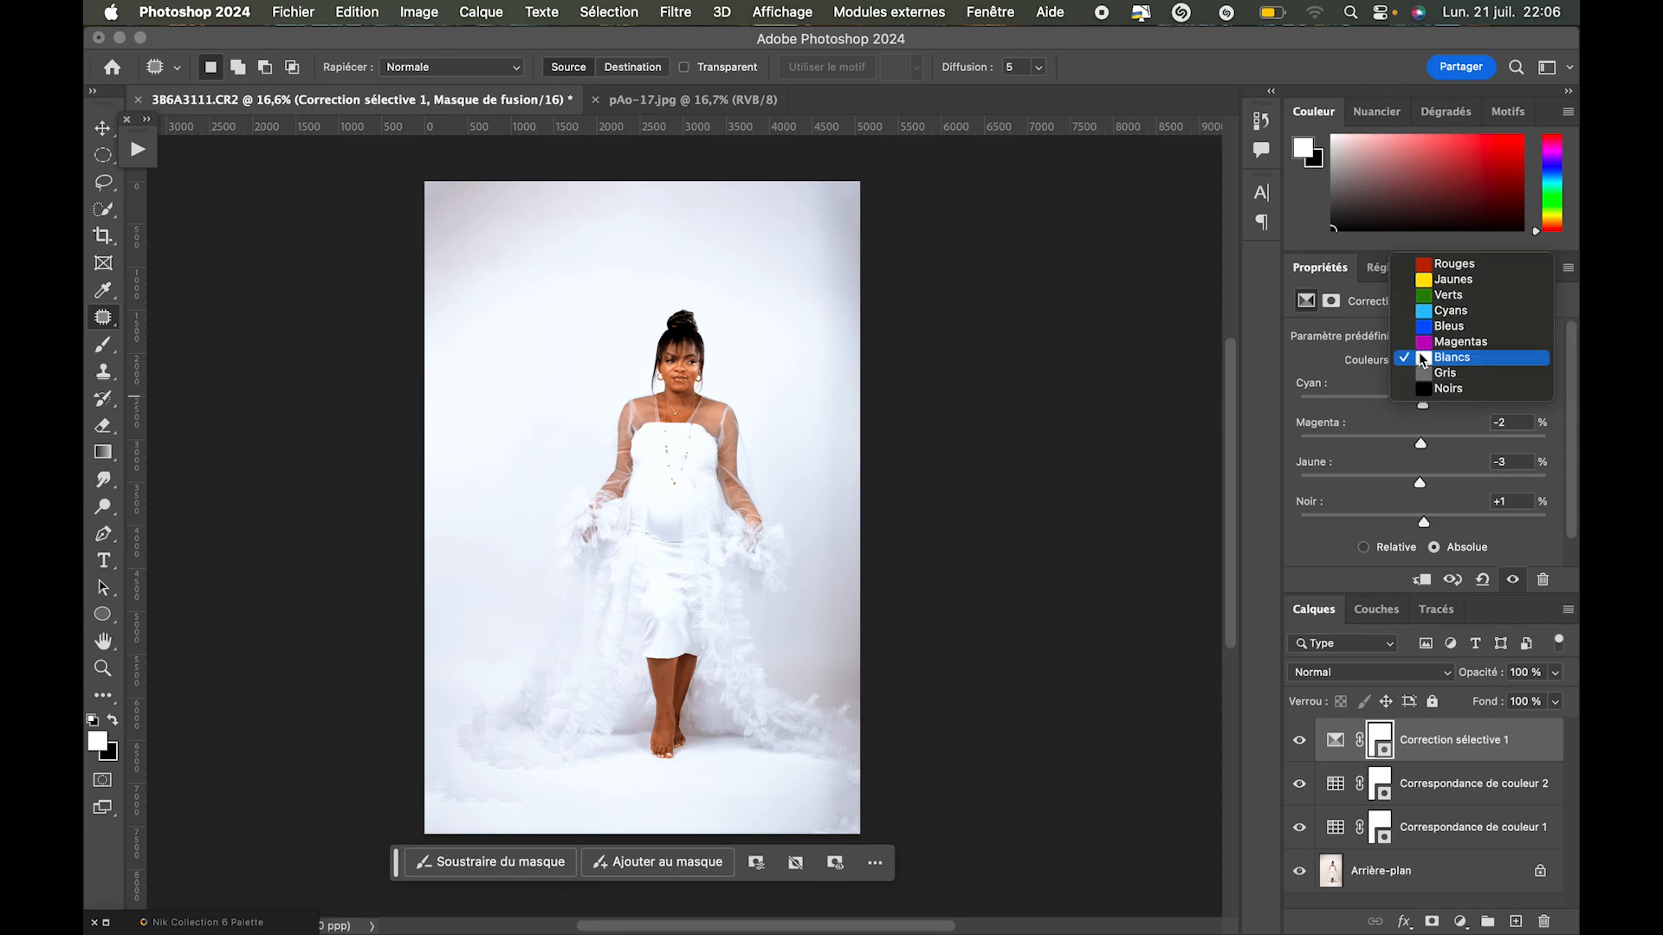
{"action": "left_click", "coordinate": [1422, 283]}
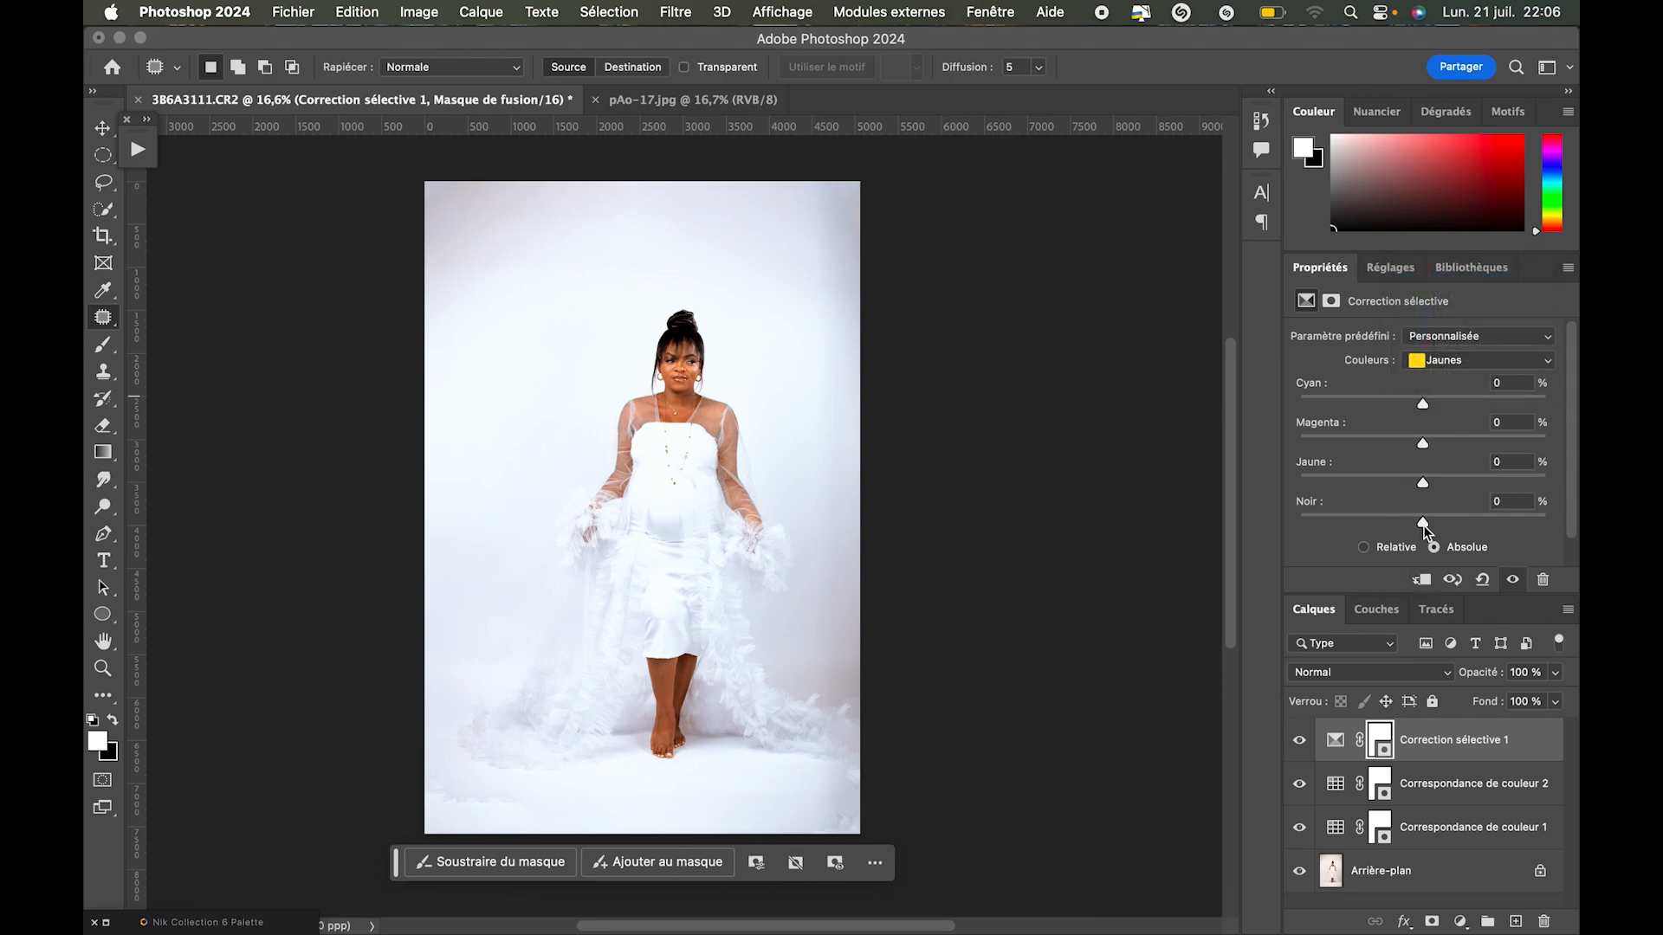
{"action": "left_click_drag", "start_coordinate": [1426, 525], "coordinate": [1435, 477]}
{"action": "left_click_drag", "start_coordinate": [1422, 442], "coordinate": [1427, 408]}
For the Rouges range, set Cyan to +3%, Magenta to +2%, Jaune to +3% and Noir to 0%.
{"action": "left_click", "coordinate": [1428, 357]}
{"action": "left_click", "coordinate": [1429, 338]}
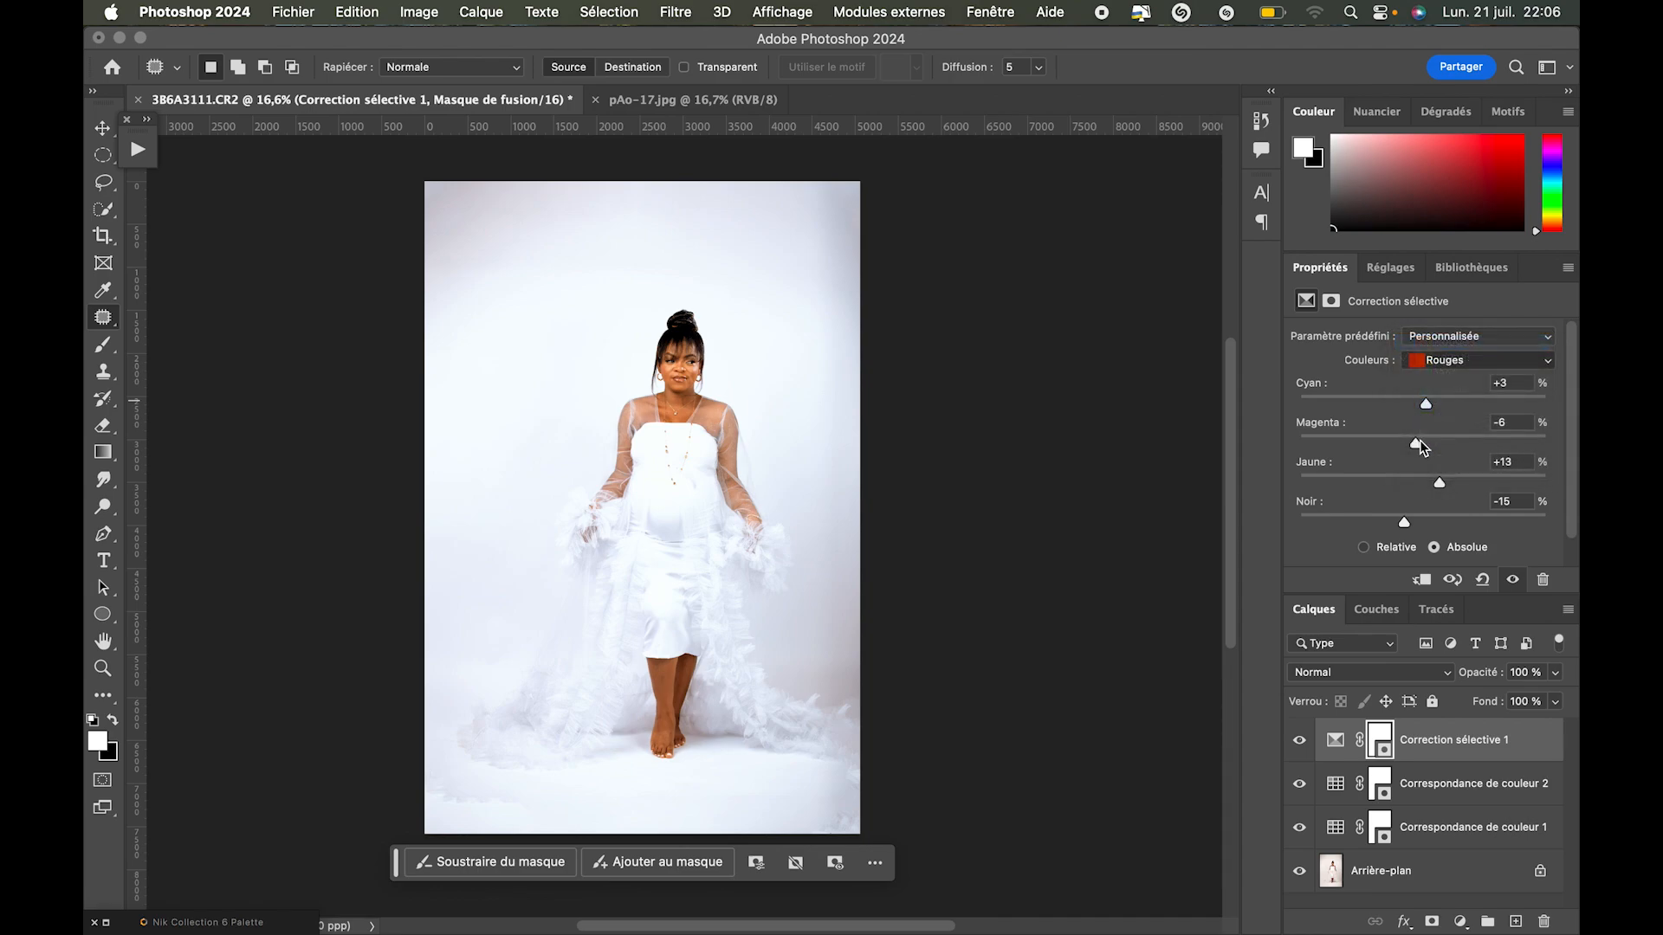
{"action": "mouse_move", "coordinate": [1426, 485]}
{"action": "left_mouse_down"}
{"action": "mouse_move", "coordinate": [1363, 485]}
{"action": "mouse_move", "coordinate": [1451, 485]}
{"action": "mouse_move", "coordinate": [1429, 487]}
{"action": "left_mouse_up"}
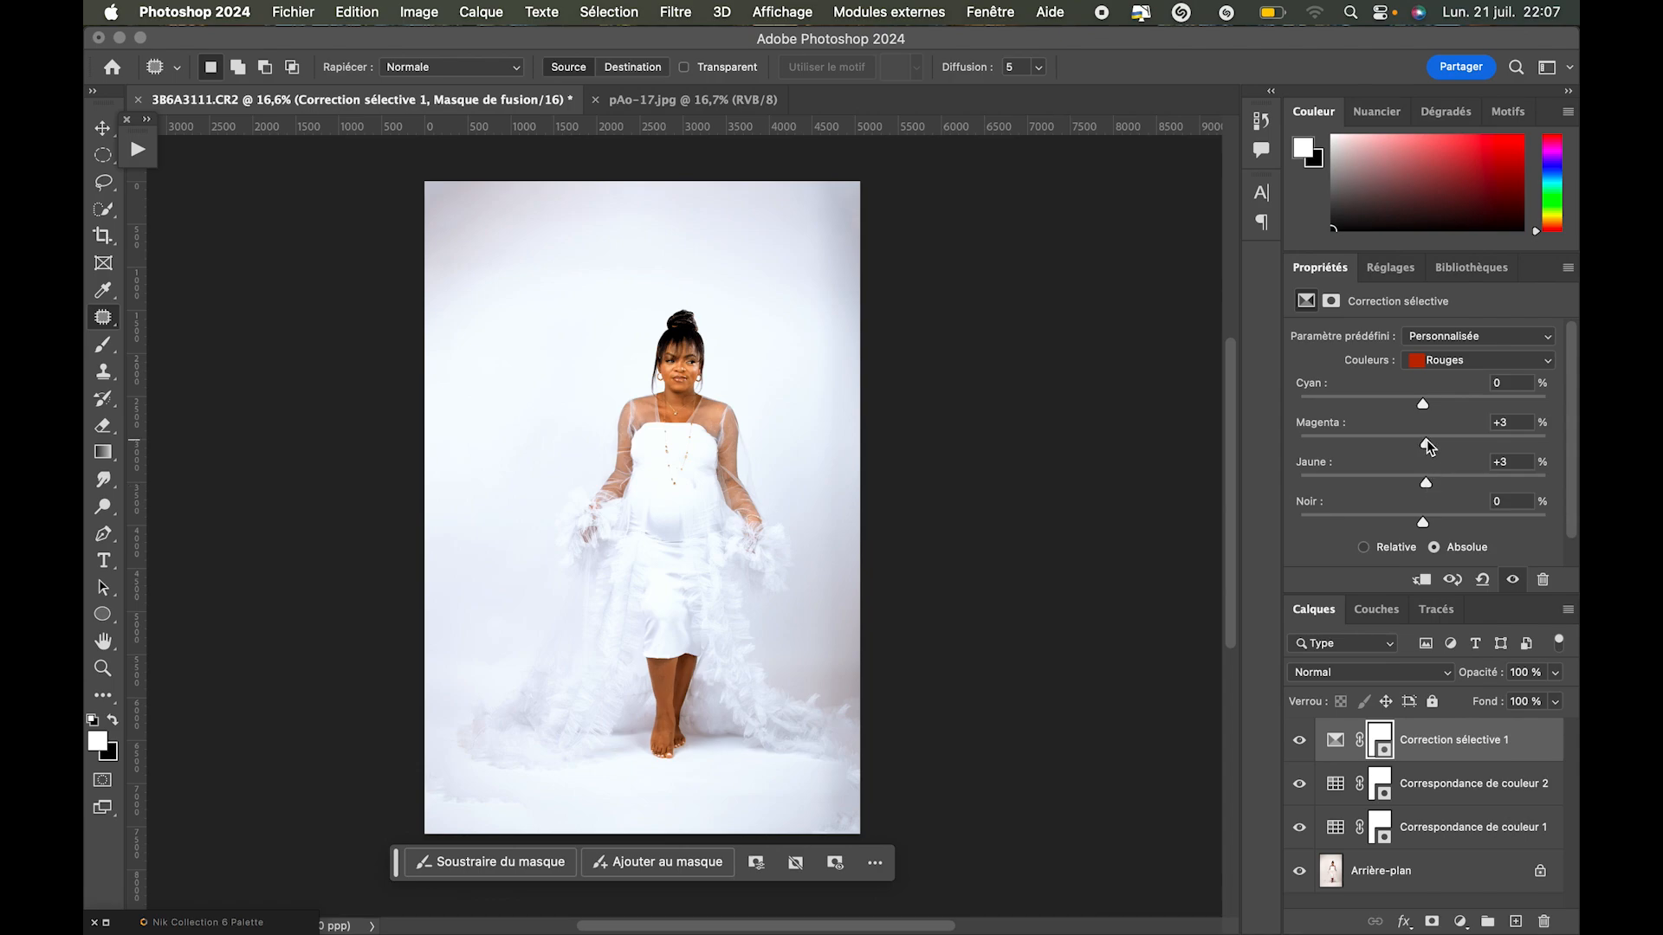
{"action": "left_click_drag", "start_coordinate": [1422, 402], "coordinate": [1426, 404]}
{"action": "left_click_drag", "start_coordinate": [1424, 519], "coordinate": [1426, 522]}
Group the selective colour layer and both colour lookup layers, and toggle the group's visibility to compare before and after.
{"action": "left_click", "coordinate": [1334, 834], "text": "shift"}
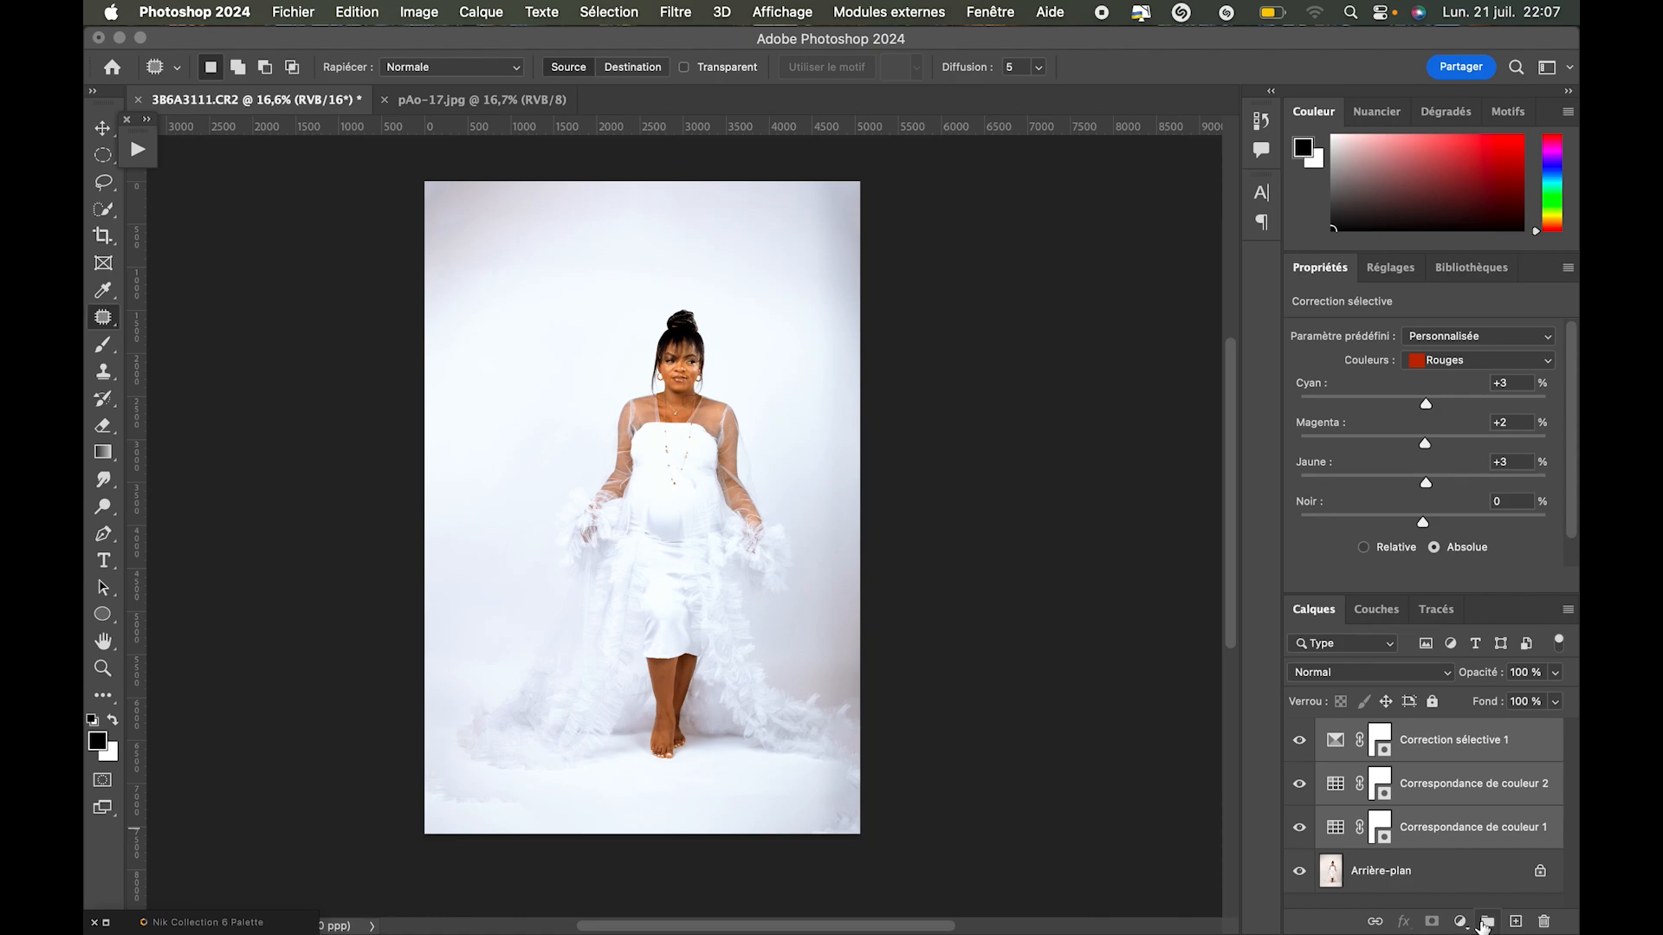
{"action": "left_click", "coordinate": [1487, 920]}
{"action": "left_click", "coordinate": [1298, 731]}
{"action": "left_click", "coordinate": [1299, 732]}
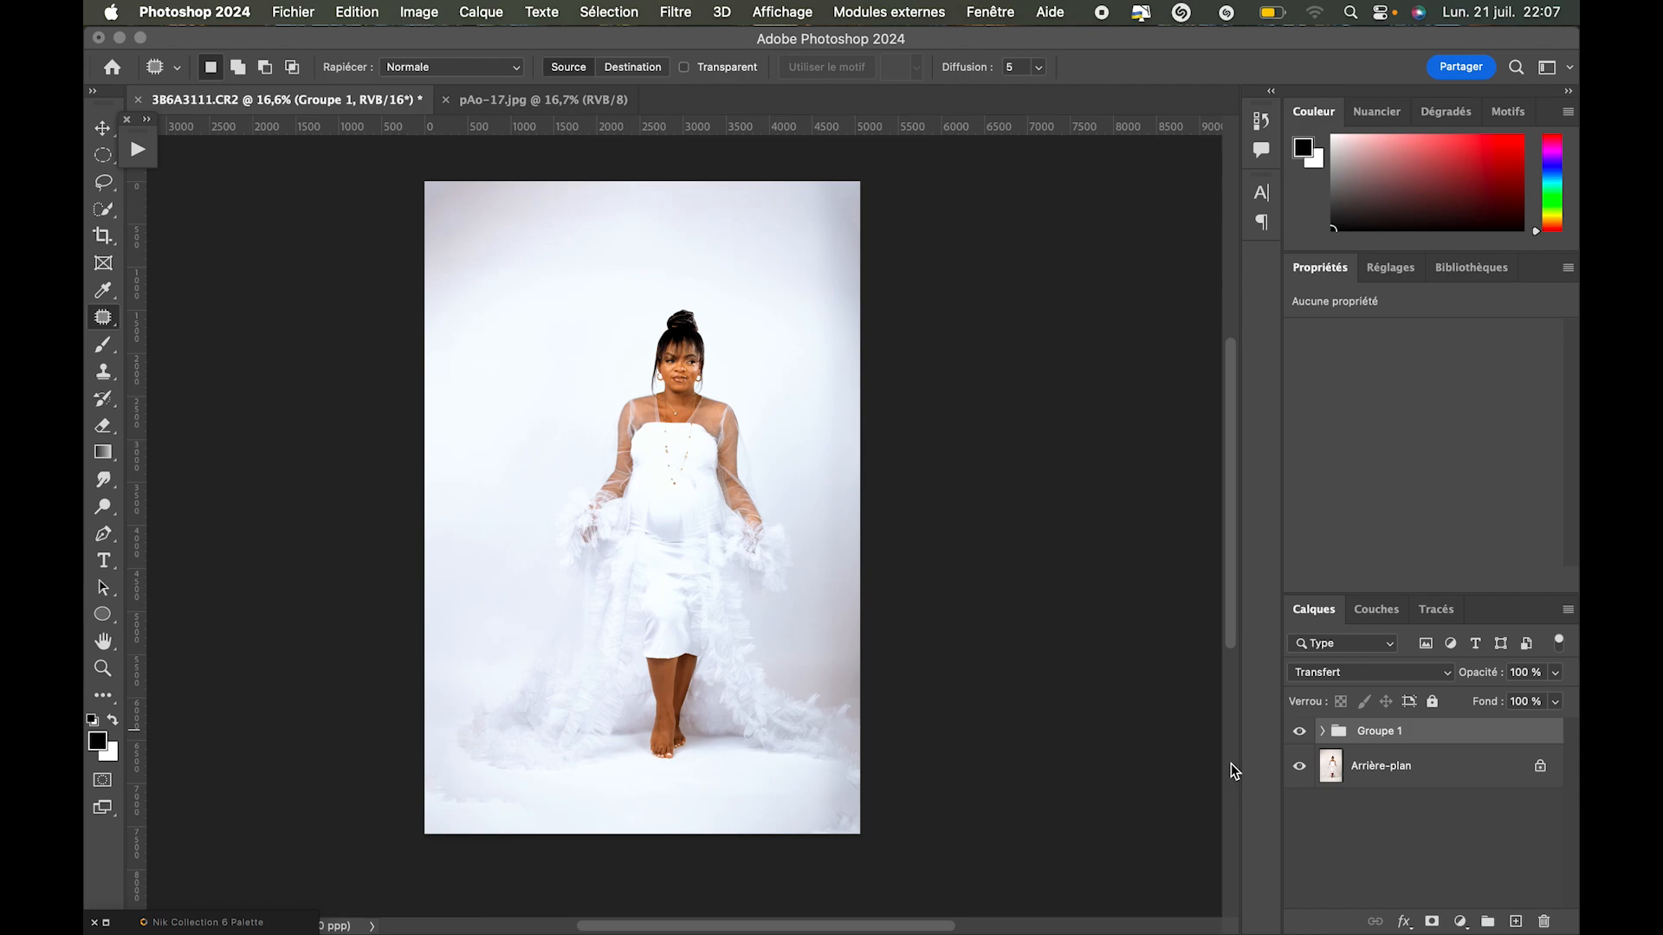
Compare the graded photo with the reference pAo-17.jpg and return to 3B6A3111.CR2.
{"action": "key", "text": "ctrl+Up"}
{"action": "left_click", "coordinate": [831, 552]}
{"action": "left_click", "coordinate": [520, 101]}
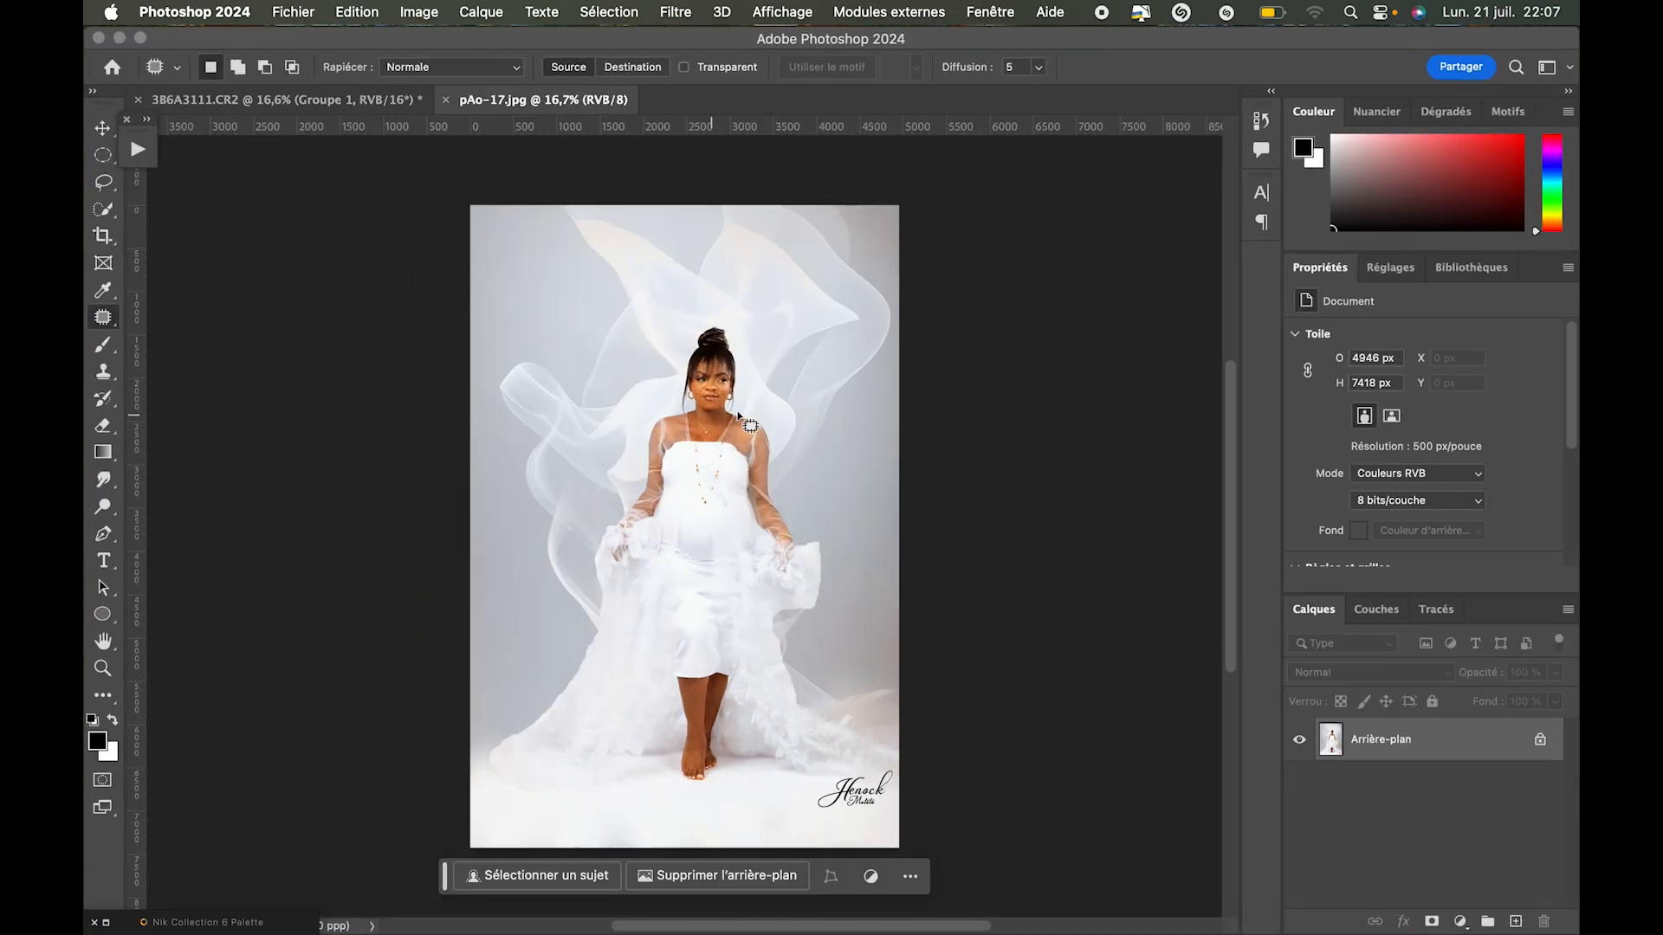
{"action": "left_click", "coordinate": [322, 97]}
Switch to the Finder window and browse the Téléchargements folder for a backdrop image.
{"action": "key", "text": "ctrl+Up"}
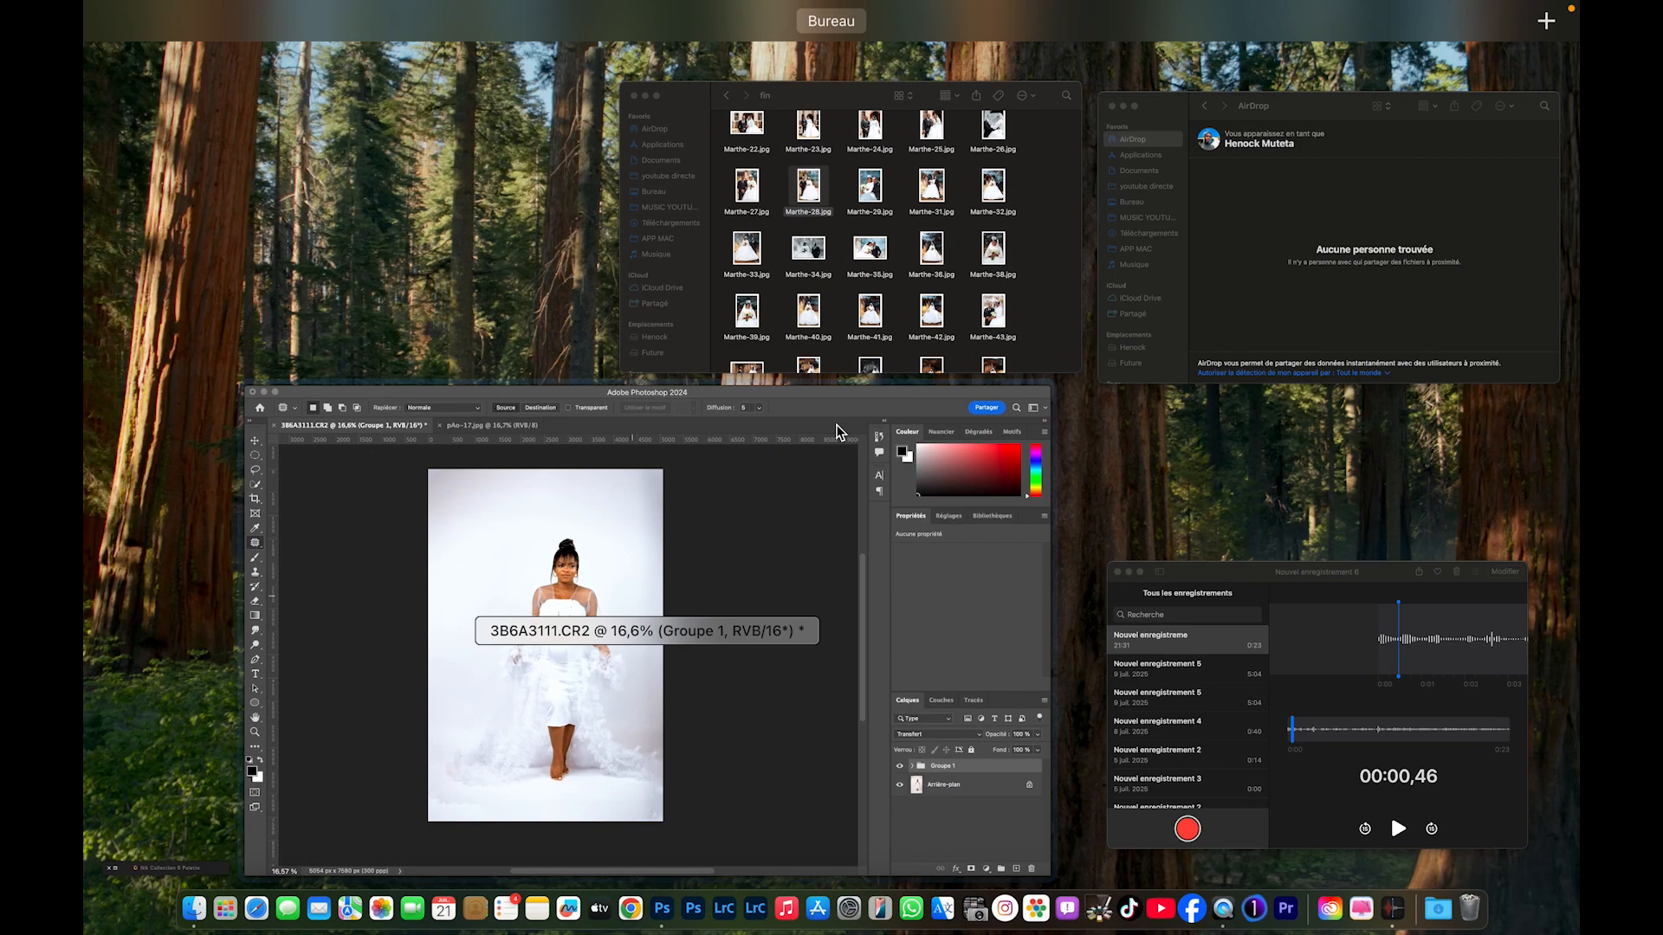
{"action": "left_click", "coordinate": [957, 268]}
{"action": "left_click", "coordinate": [502, 420]}
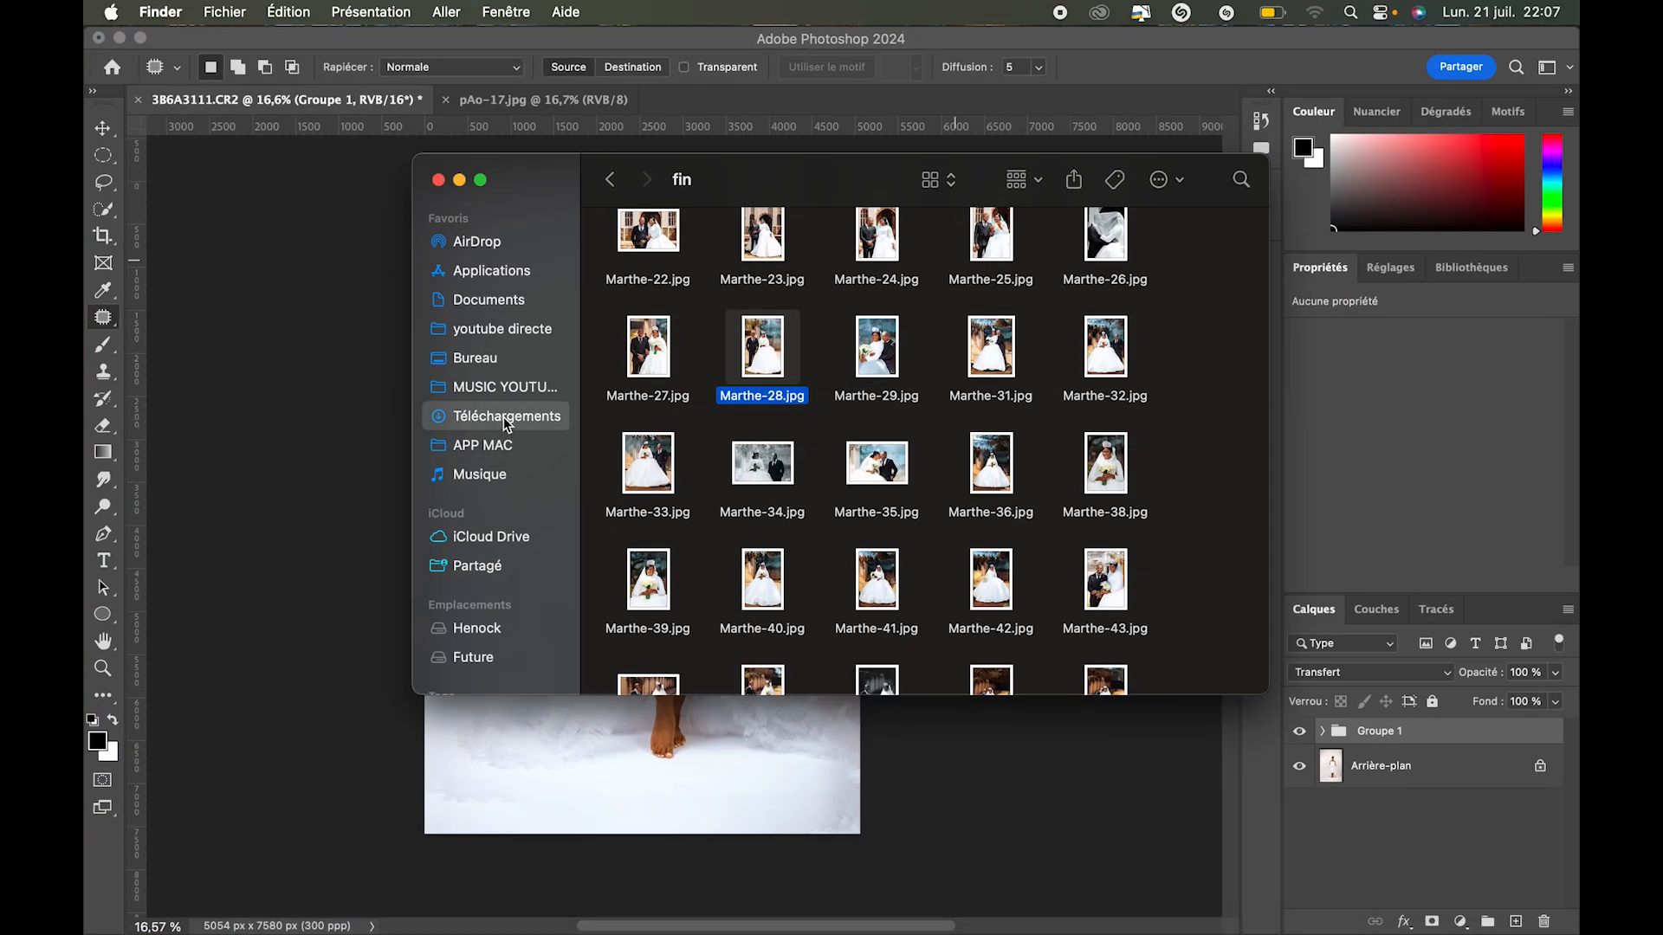
{"action": "scroll", "coordinate": [872, 527], "scroll_direction": "down", "scroll_amount": 10}
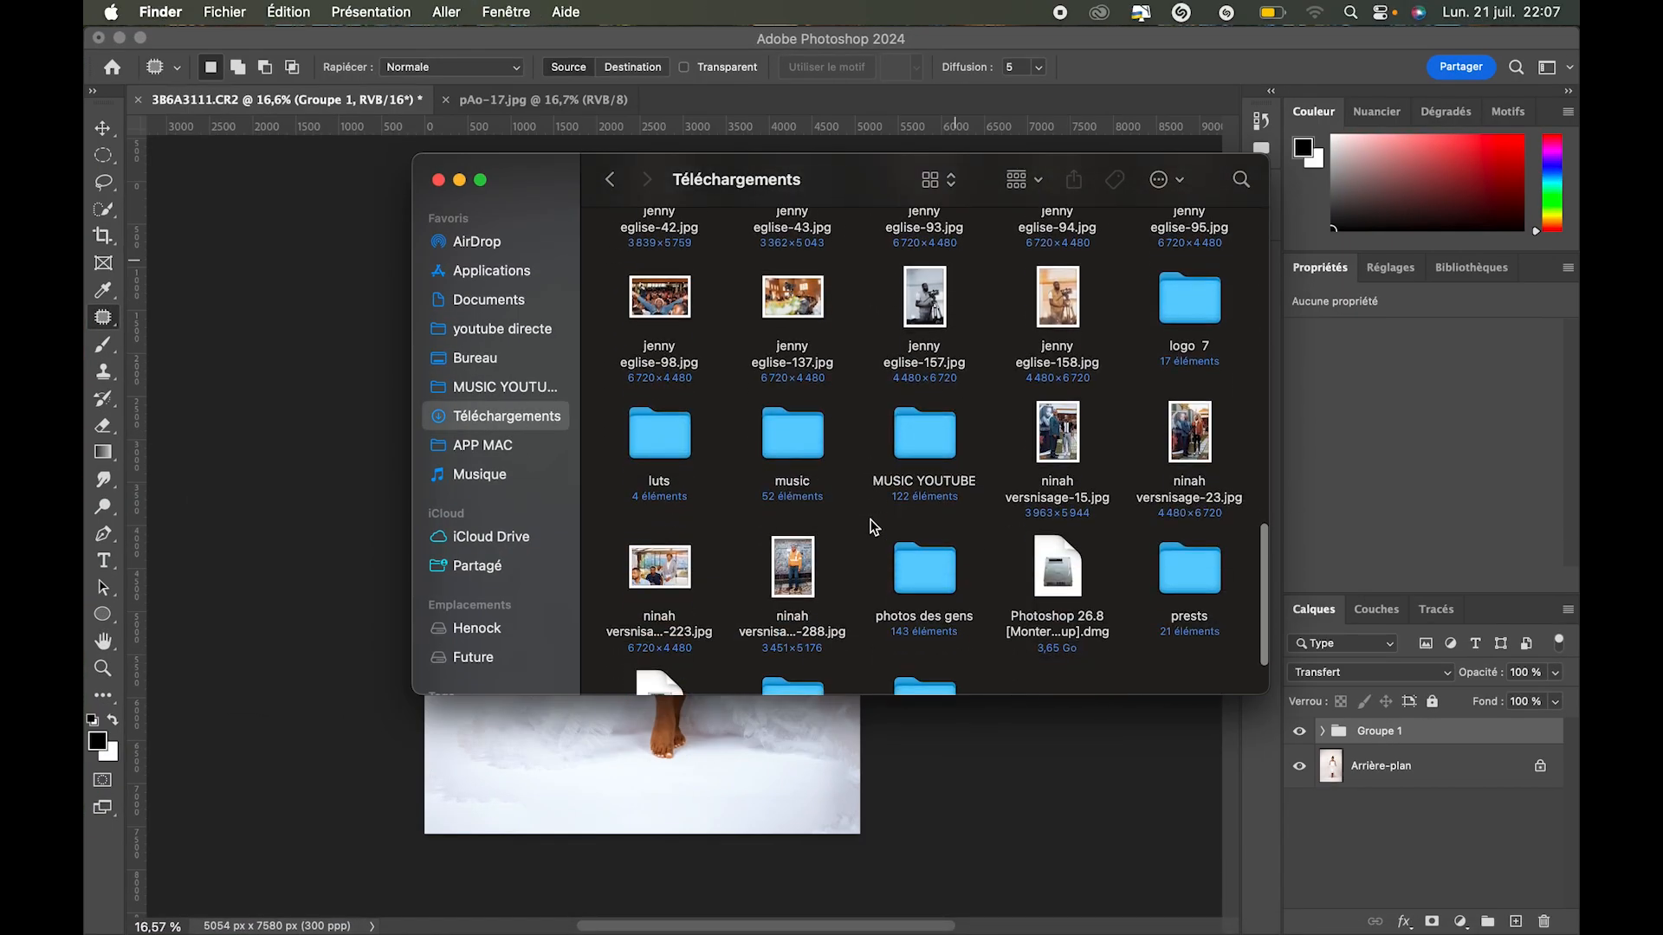
{"action": "scroll", "coordinate": [873, 528], "scroll_direction": "down", "scroll_amount": 1}
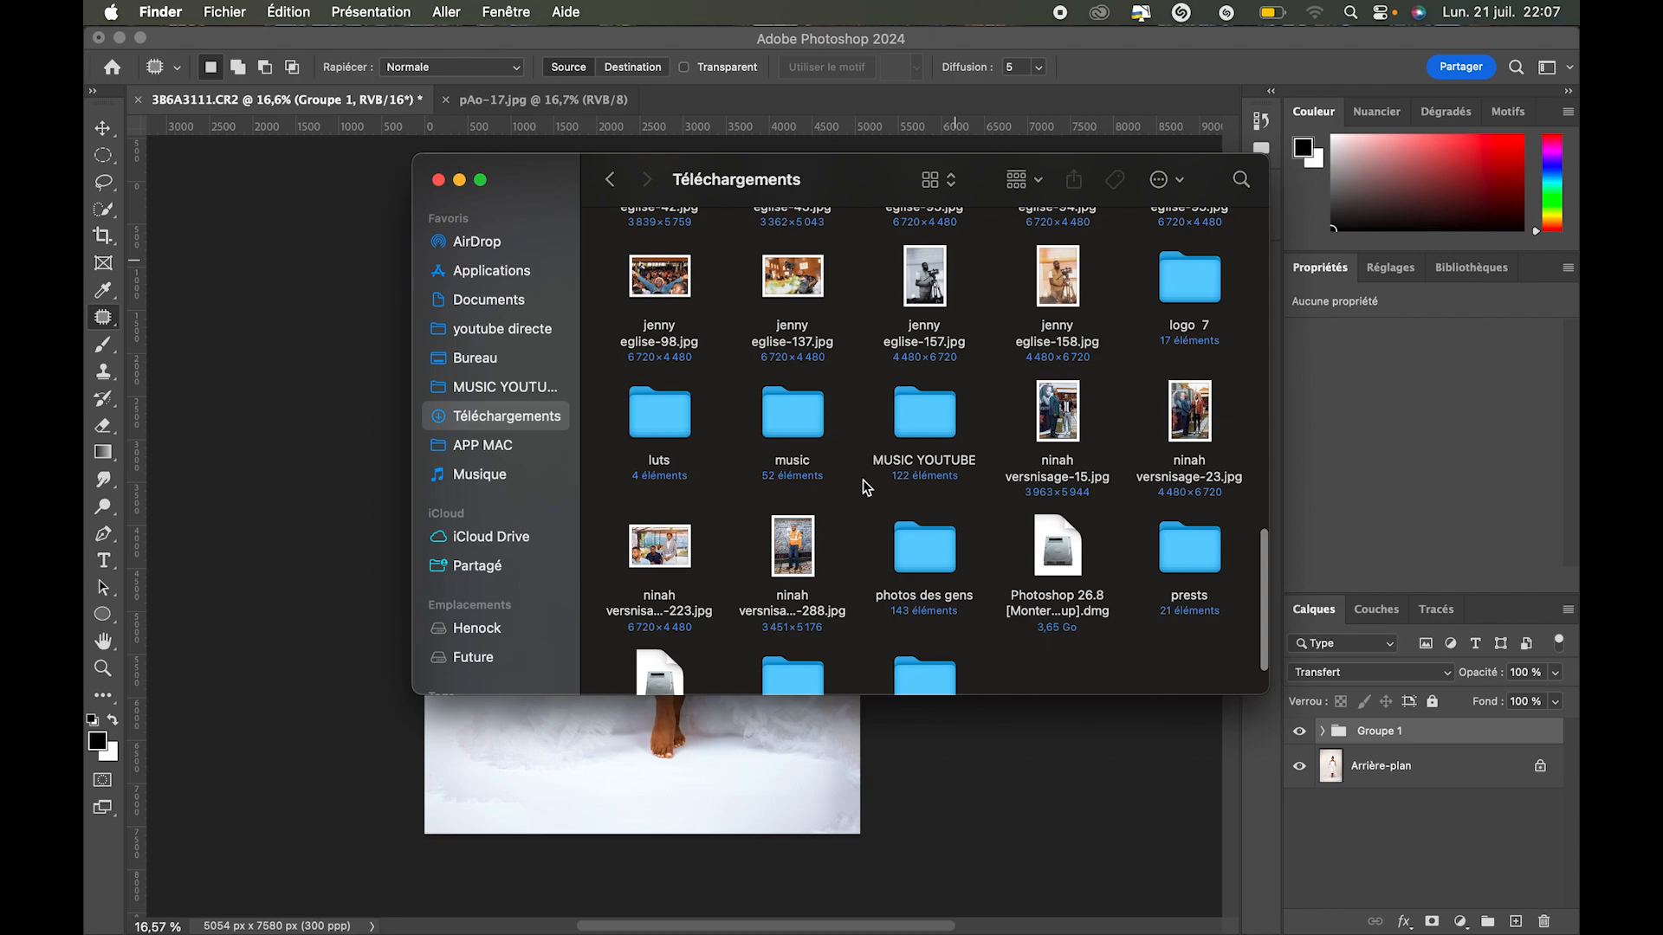
{"action": "scroll", "coordinate": [885, 531], "scroll_direction": "down", "scroll_amount": 4}
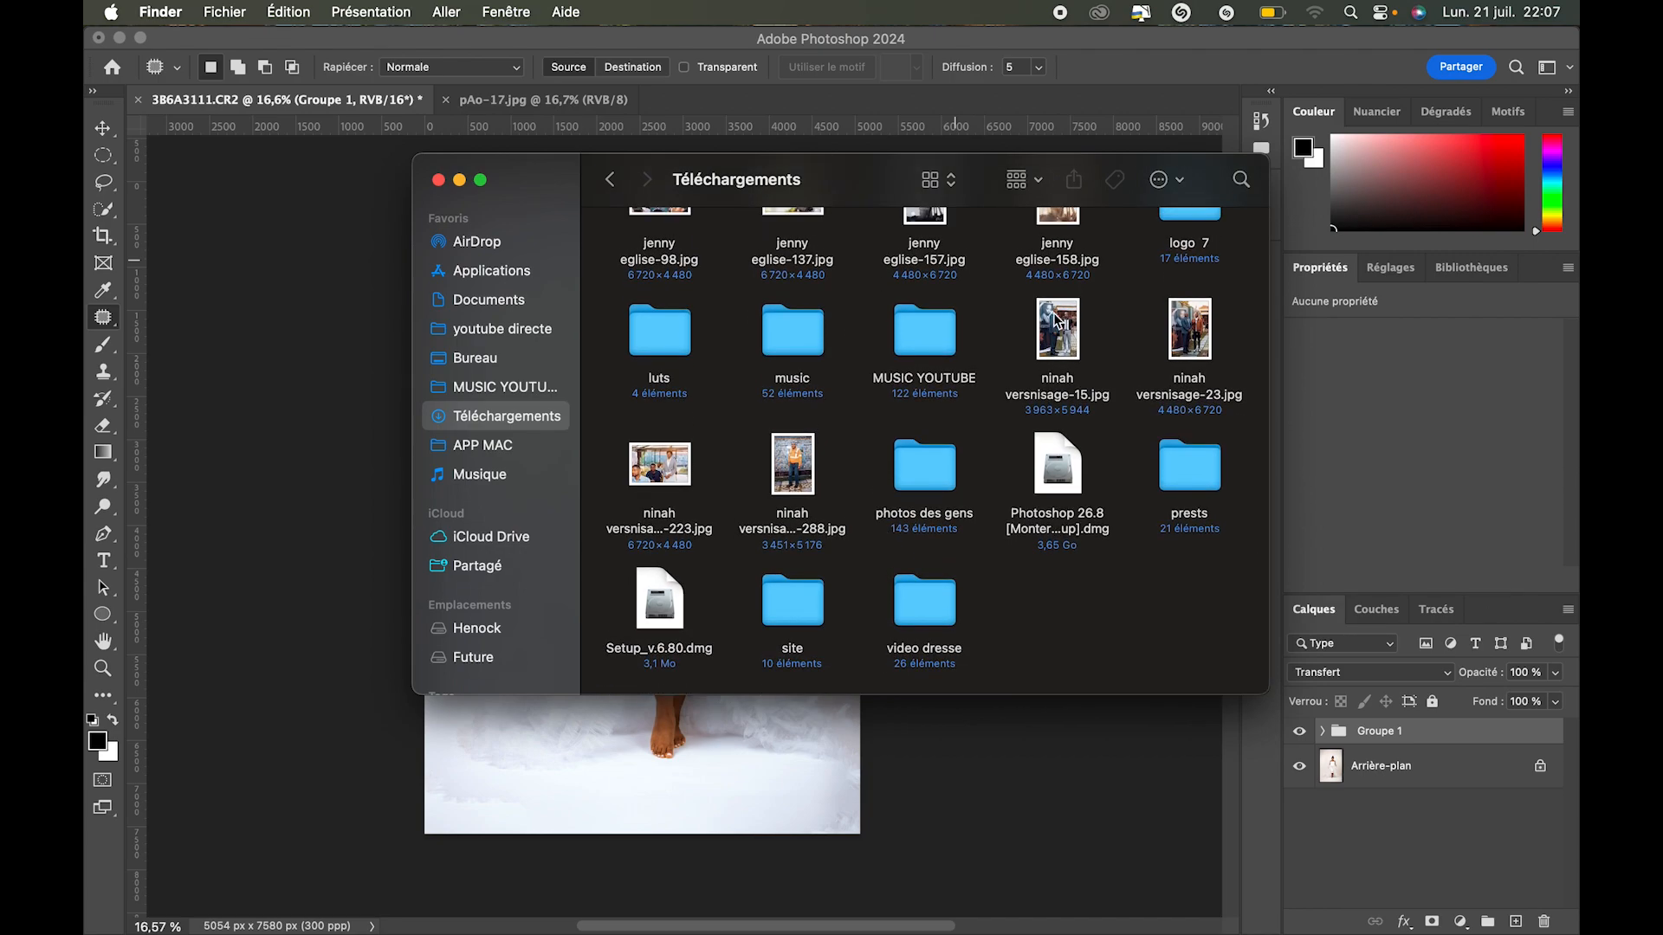
{"action": "left_click", "coordinate": [1023, 179]}
{"action": "left_click", "coordinate": [1039, 252]}
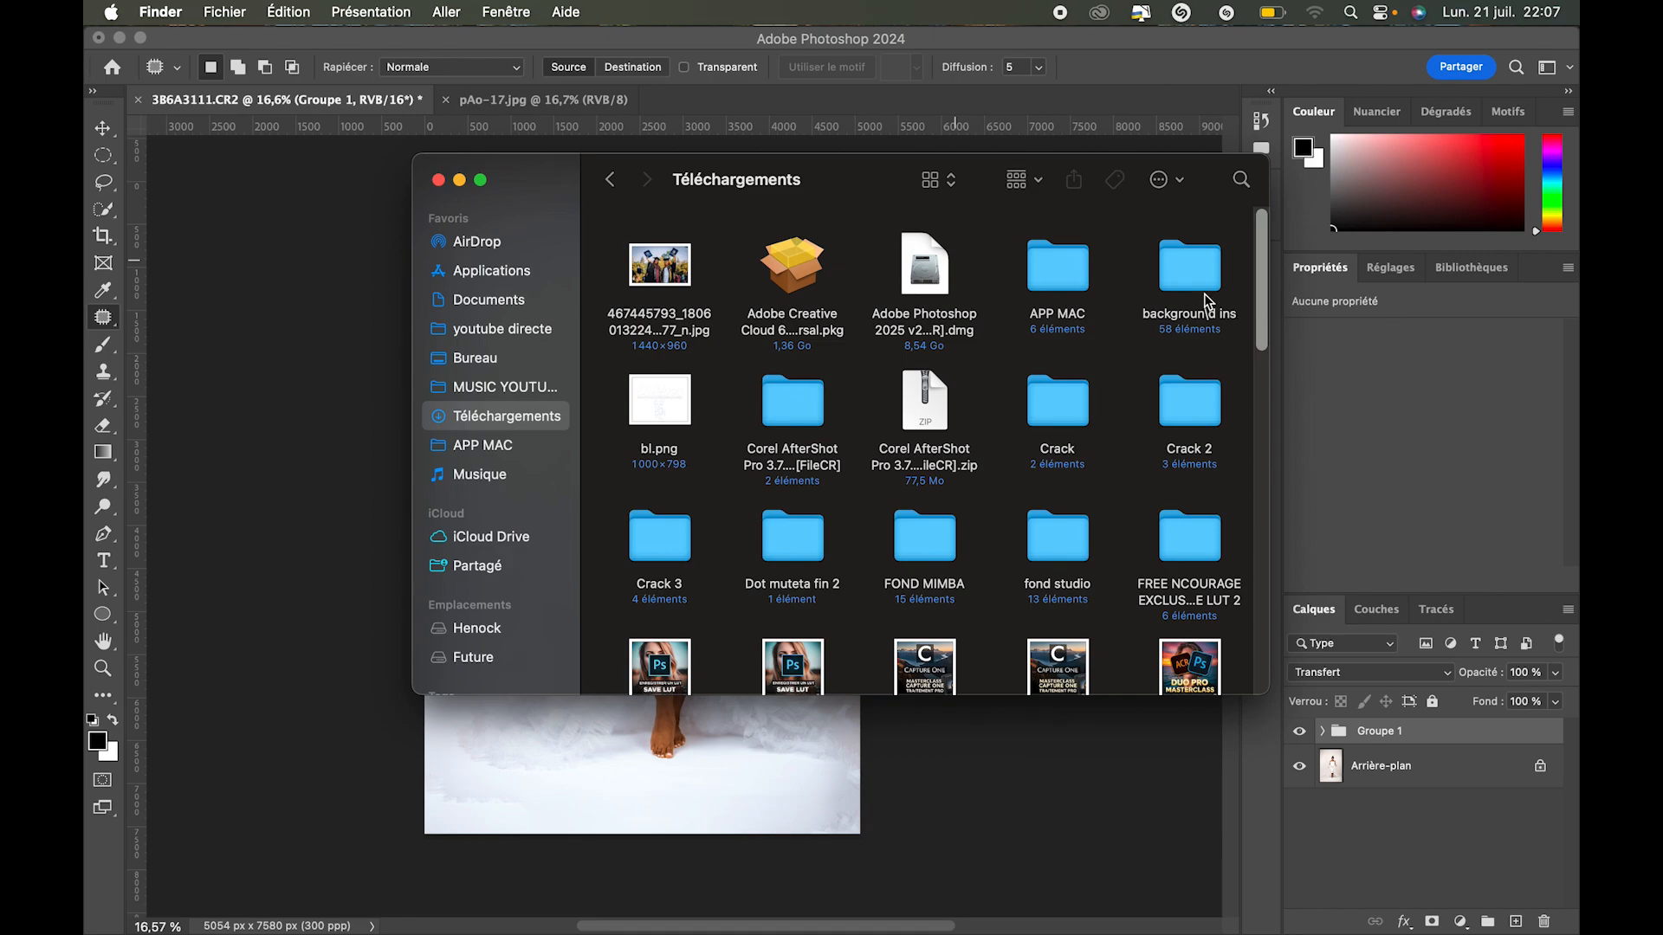
Look through the images in the backgroun\d ins folder and return to Téléchargements.
{"action": "left_click", "coordinate": [1192, 289]}
{"action": "double_click", "coordinate": [1191, 288]}
{"action": "scroll", "coordinate": [981, 691], "scroll_direction": "down", "scroll_amount": 10}
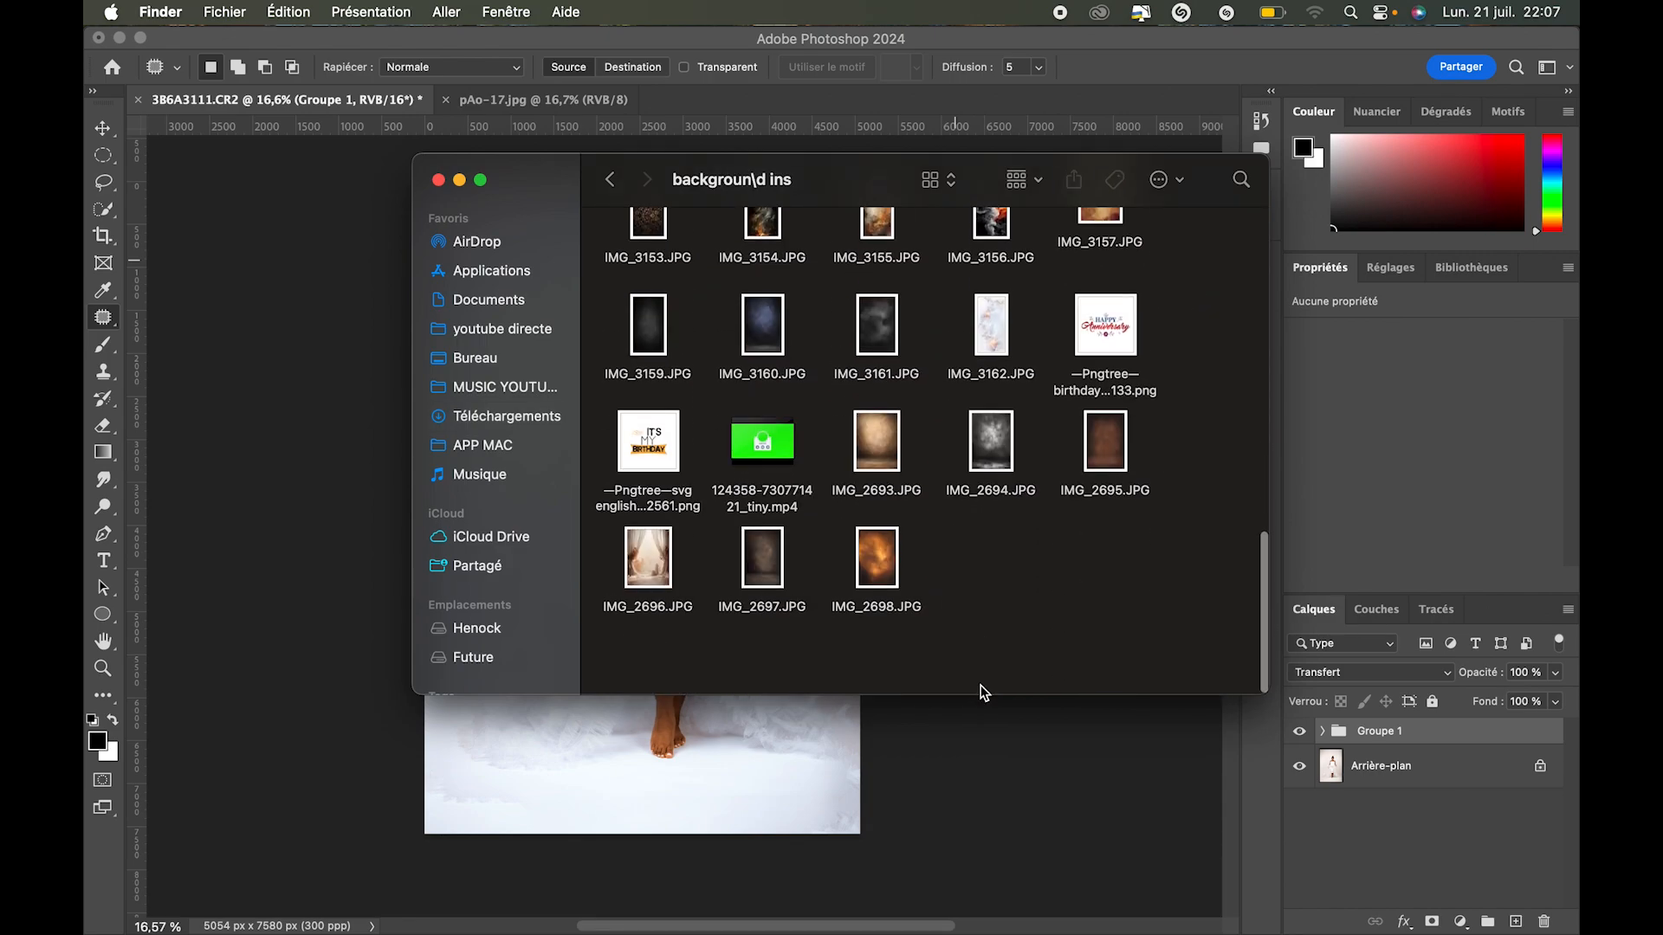
{"action": "scroll", "coordinate": [738, 460], "scroll_direction": "up", "scroll_amount": 10}
{"action": "scroll", "coordinate": [698, 479], "scroll_direction": "down", "scroll_amount": 10}
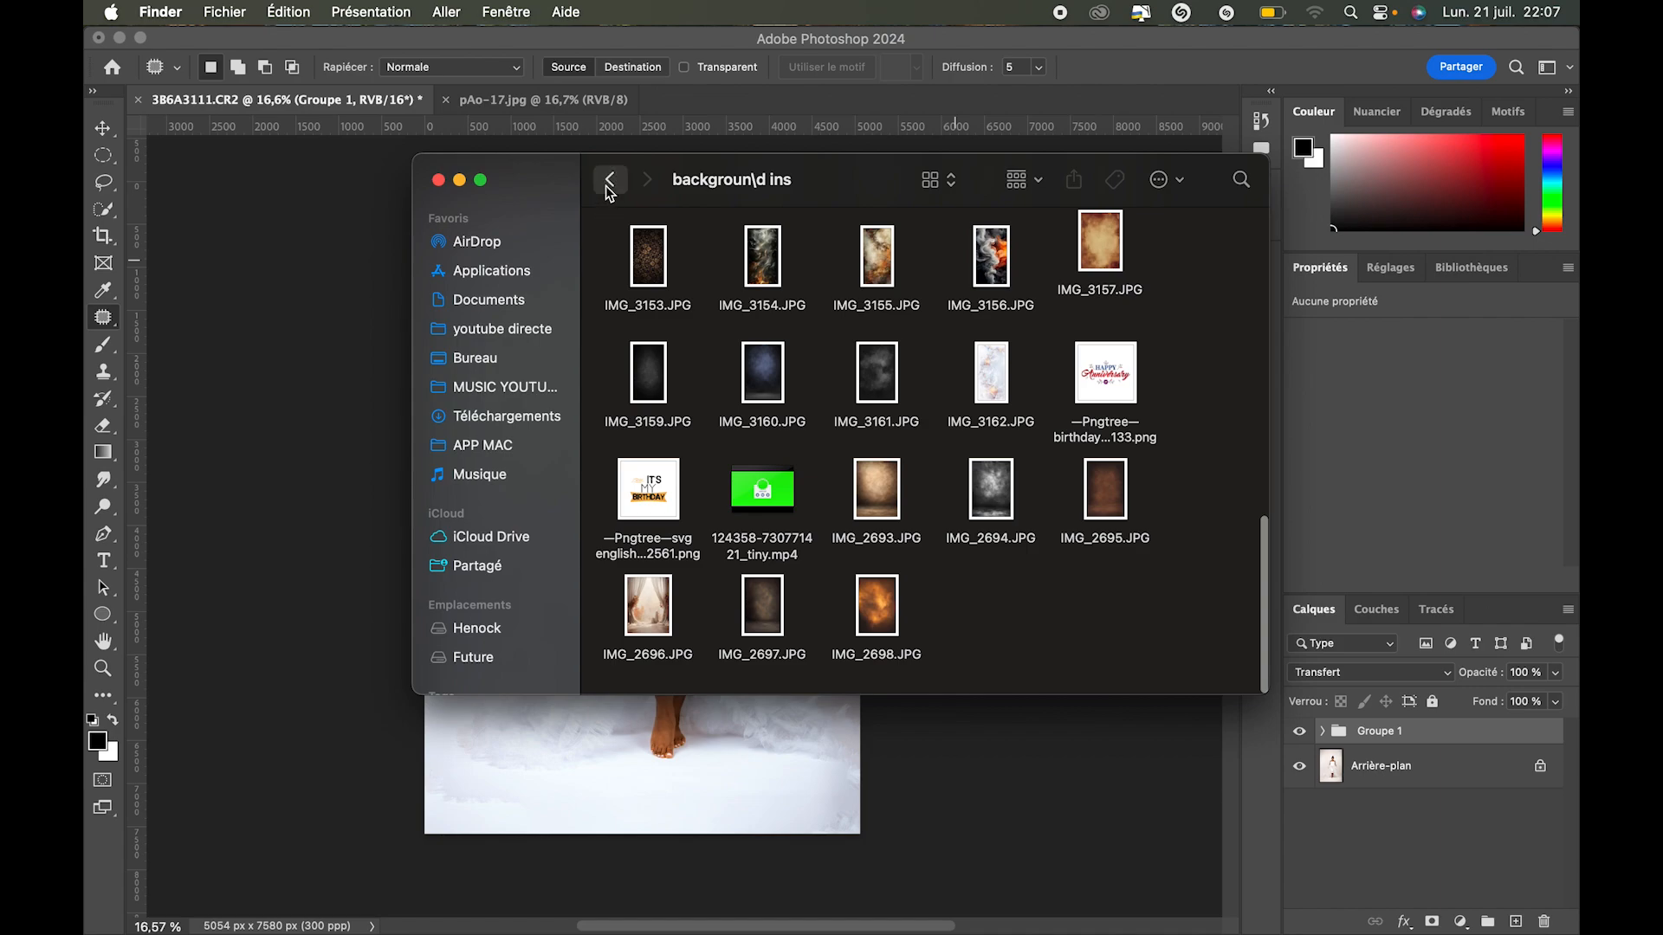
{"action": "left_click", "coordinate": [610, 179]}
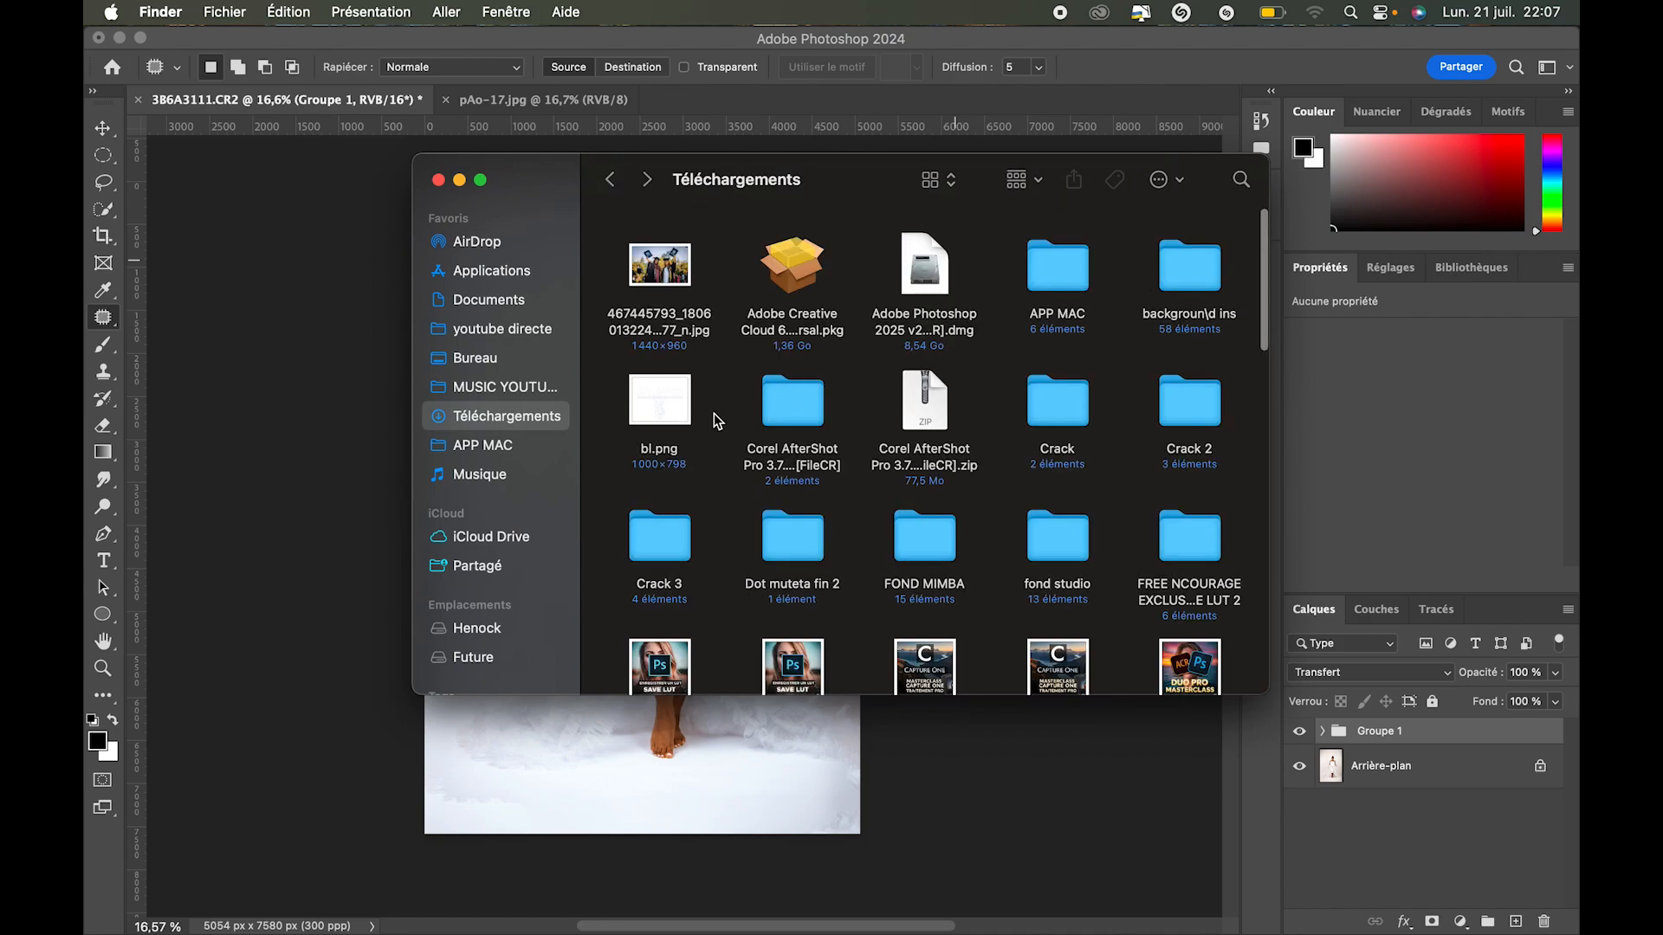
Open the FOND MIMBA folder and preview the veil image IMG_4551.JPG.
{"action": "scroll", "coordinate": [1100, 442], "scroll_direction": "down", "scroll_amount": 3}
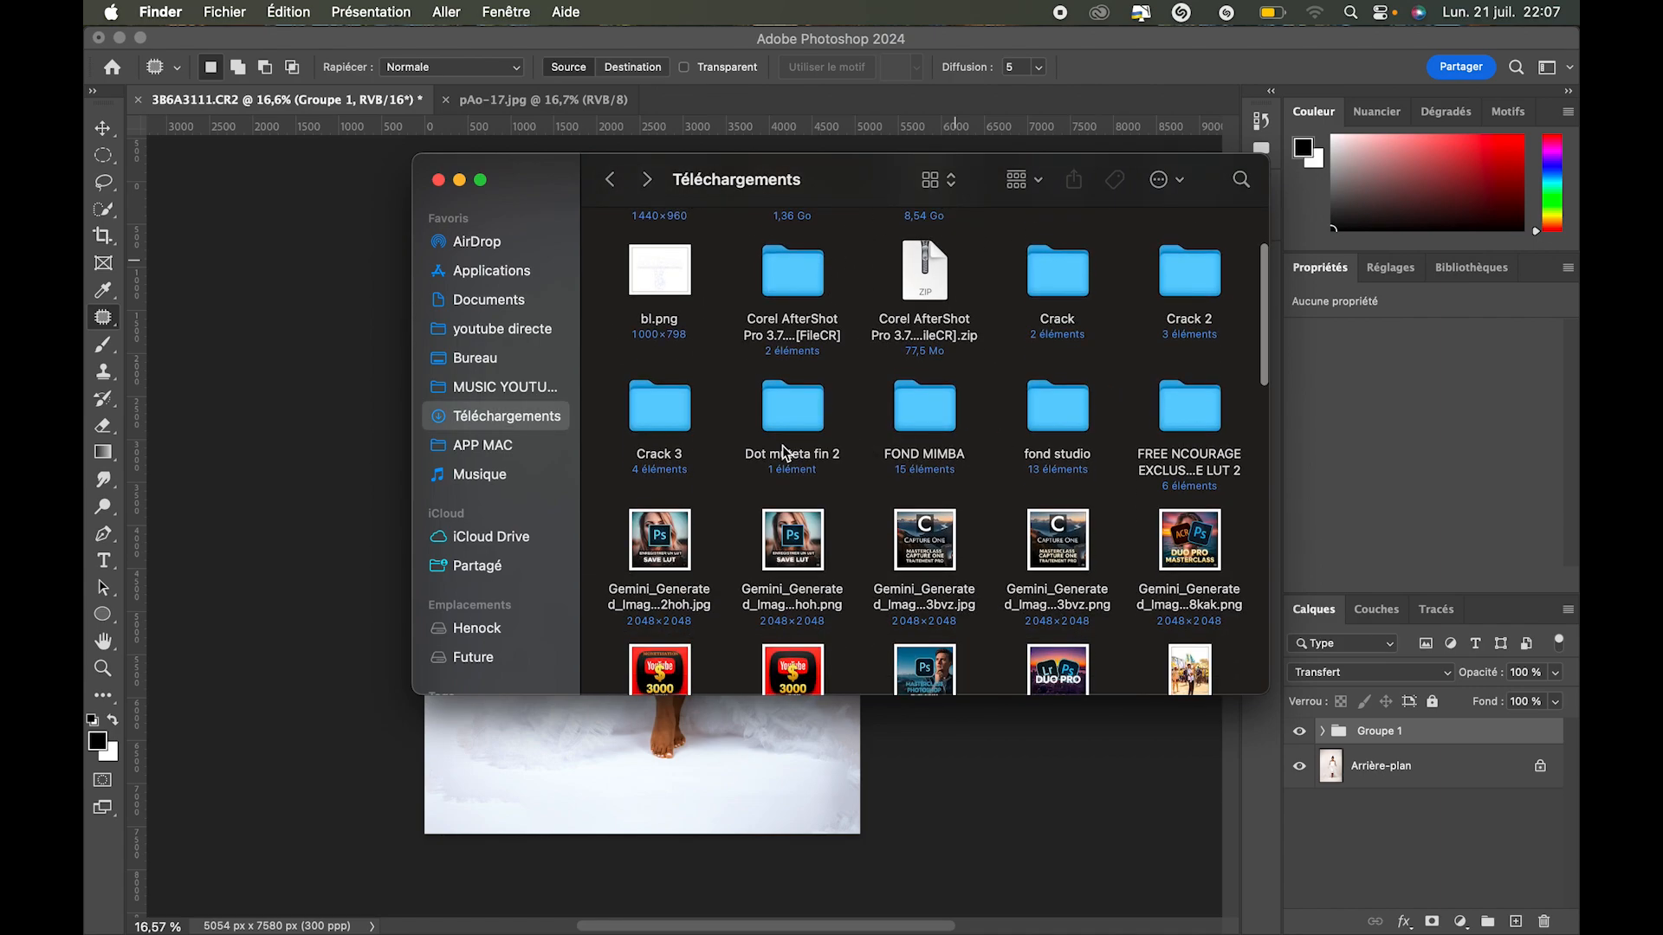
{"action": "double_click", "coordinate": [946, 412]}
{"action": "left_click", "coordinate": [990, 491]}
{"action": "key", "text": "space"}
{"action": "key", "text": "space"}
{"action": "key", "text": "space"}
{"action": "key", "text": "space"}
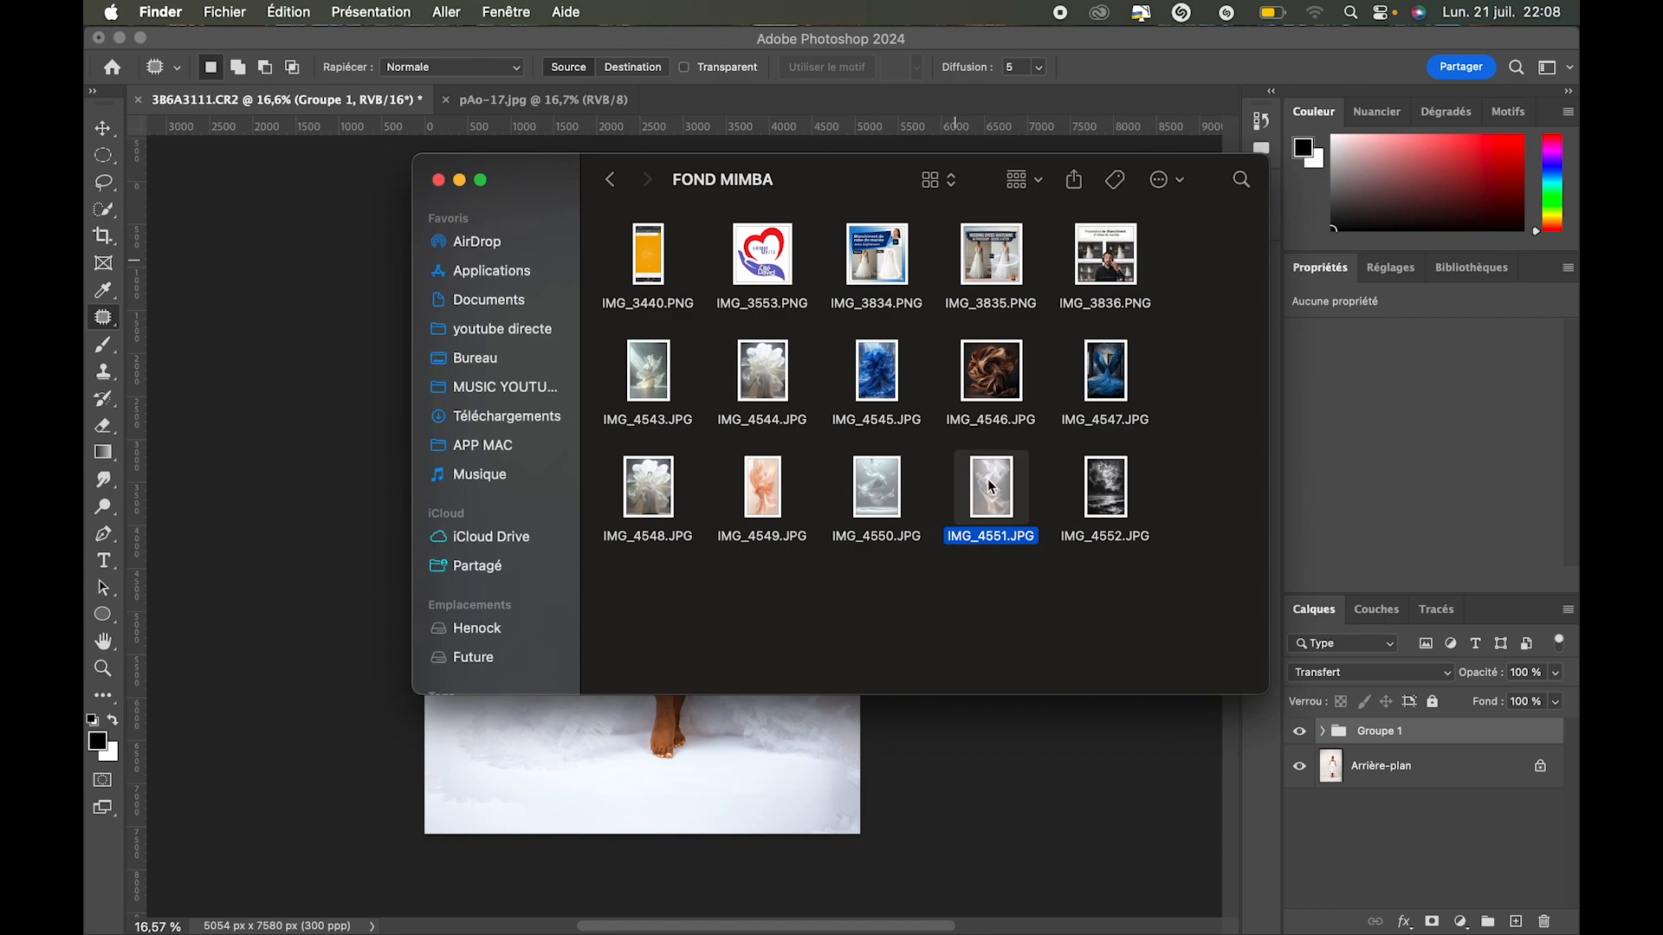
Place IMG_4551.JPG into the Photoshop document above Groupe 1 and scale it to 103.72% to cover the canvas.
{"action": "left_click_drag", "start_coordinate": [993, 494], "coordinate": [686, 757]}
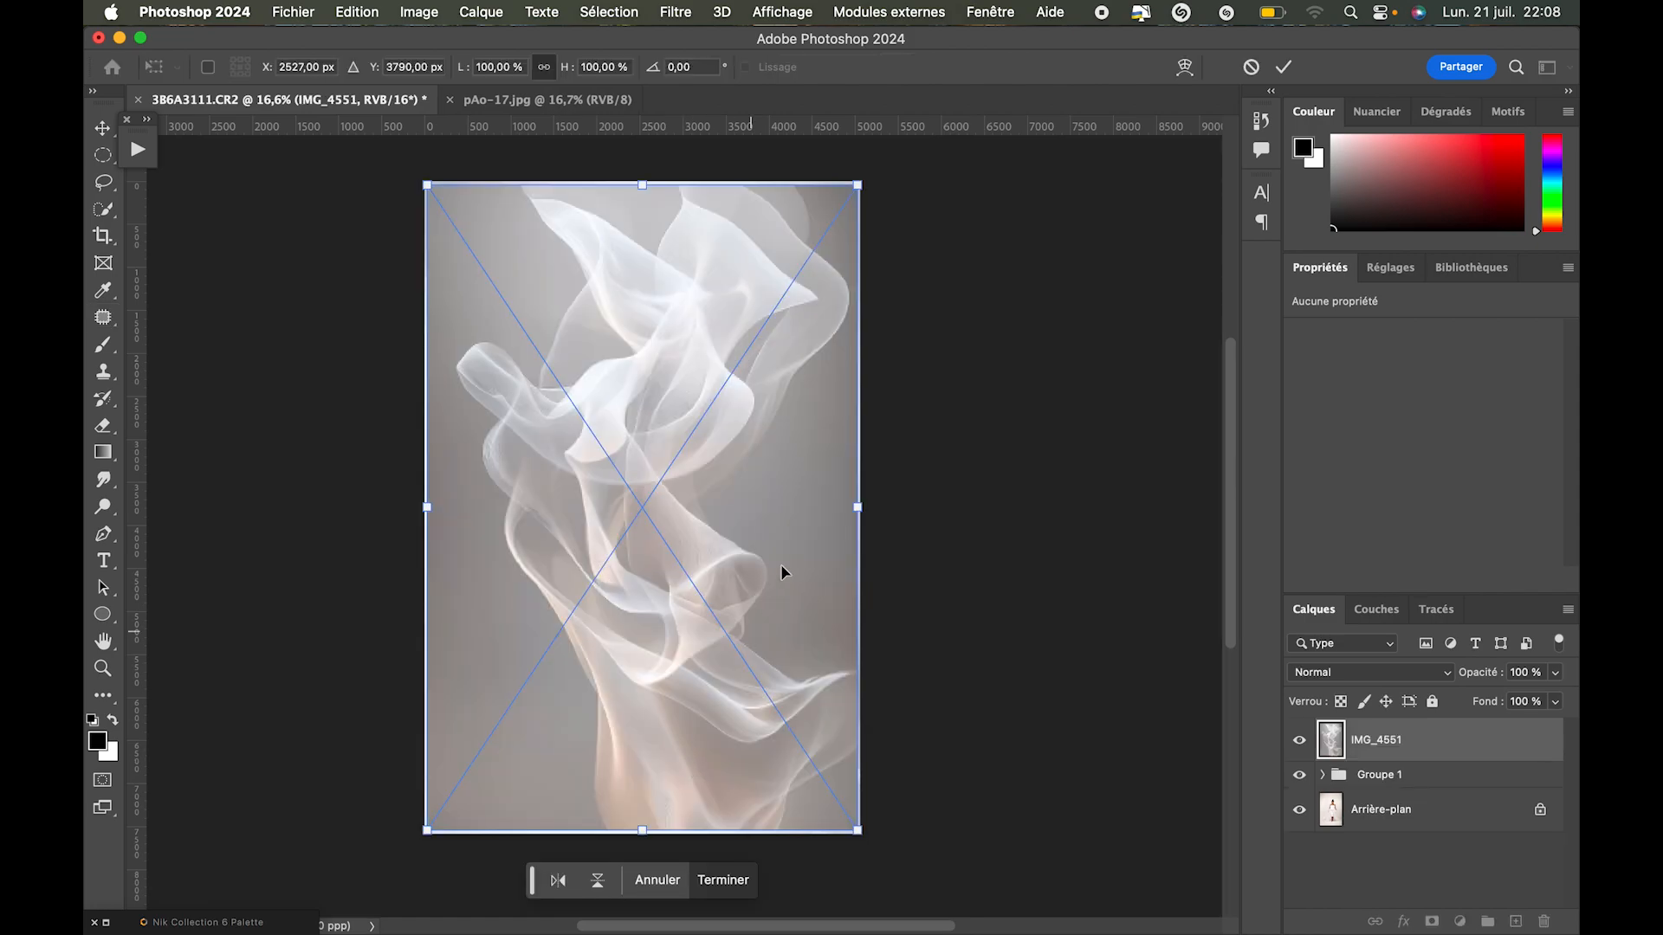
{"action": "left_click_drag", "start_coordinate": [857, 506], "coordinate": [860, 508]}
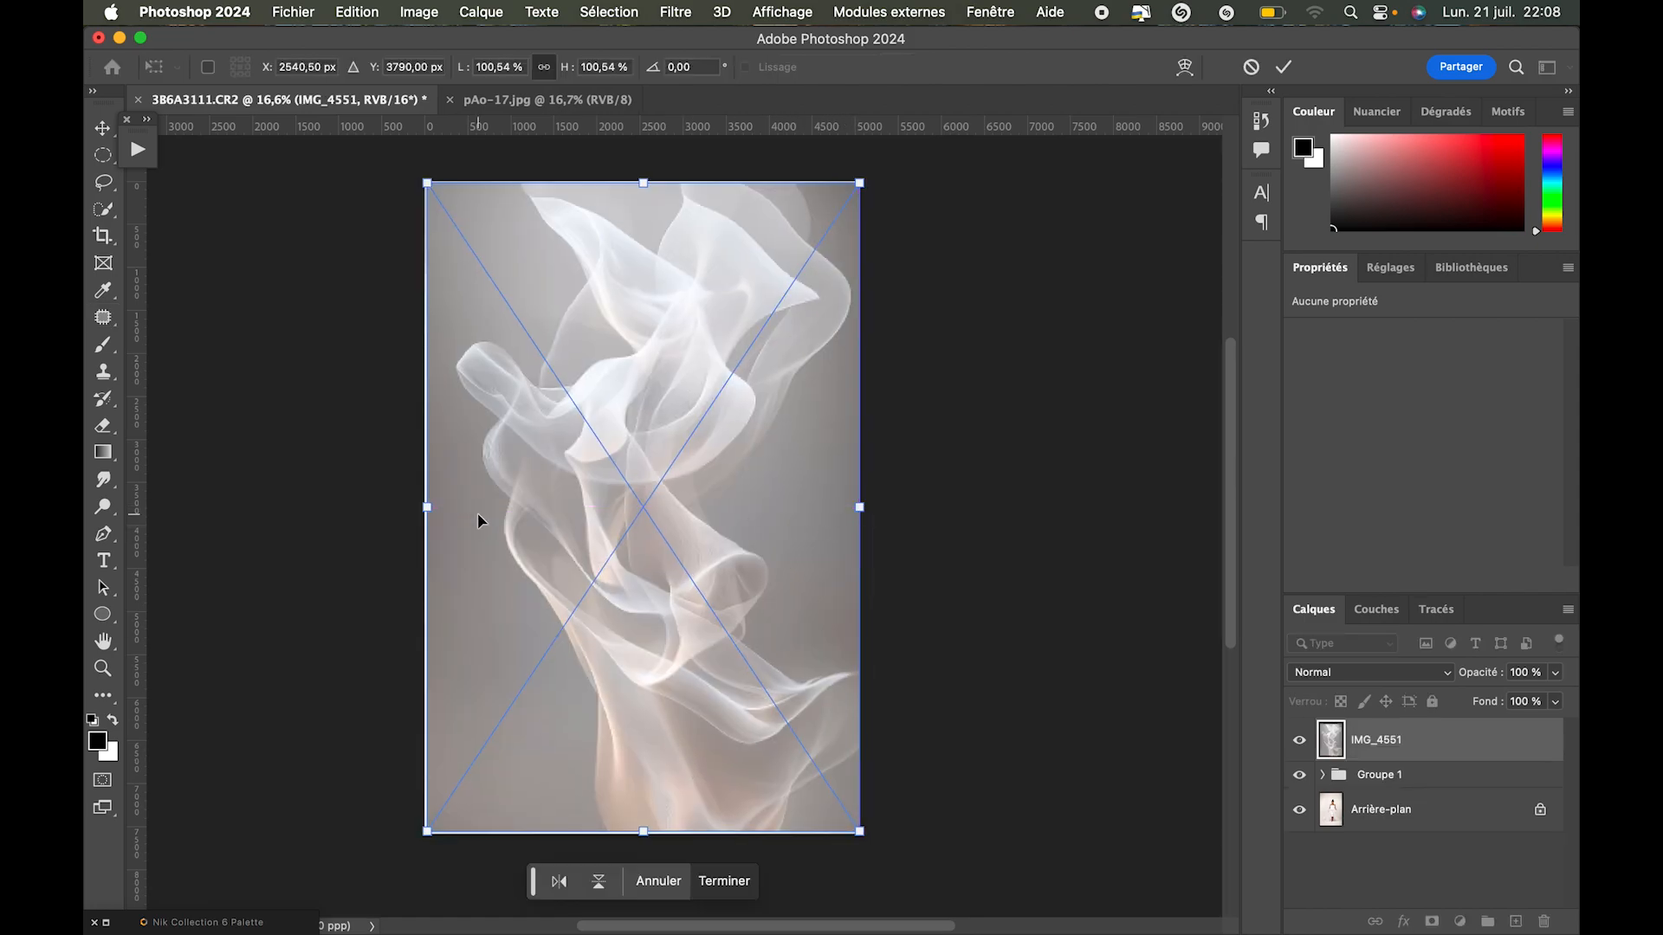
{"action": "left_click_drag", "start_coordinate": [426, 507], "coordinate": [414, 507]}
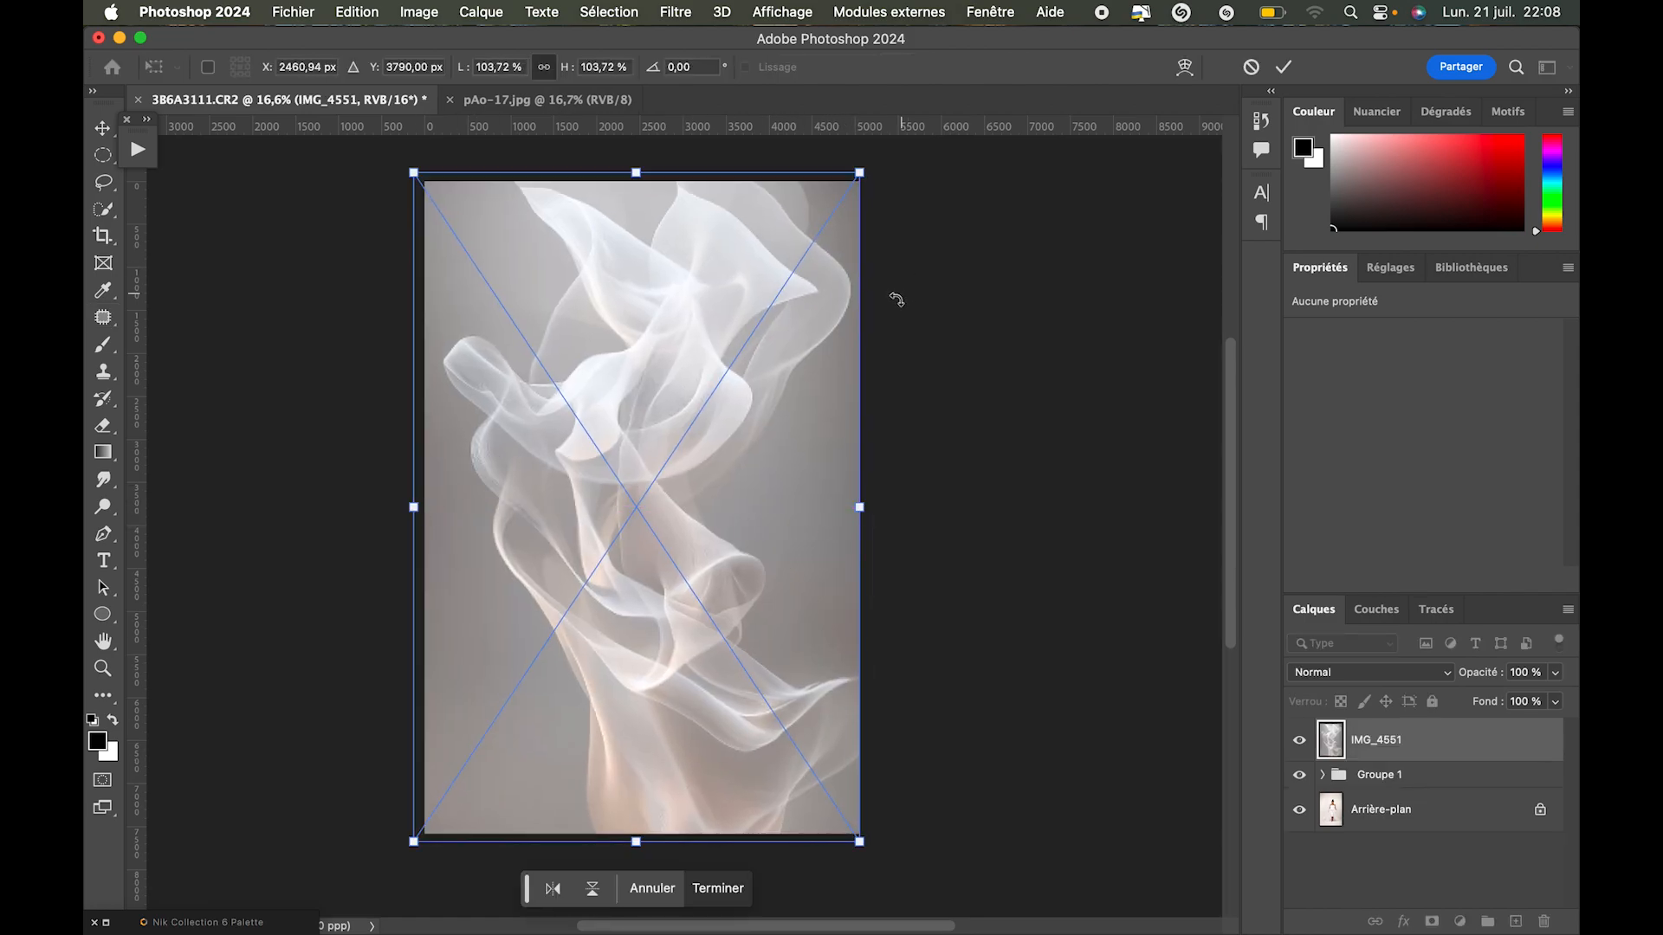
{"action": "left_click", "coordinate": [1288, 67]}
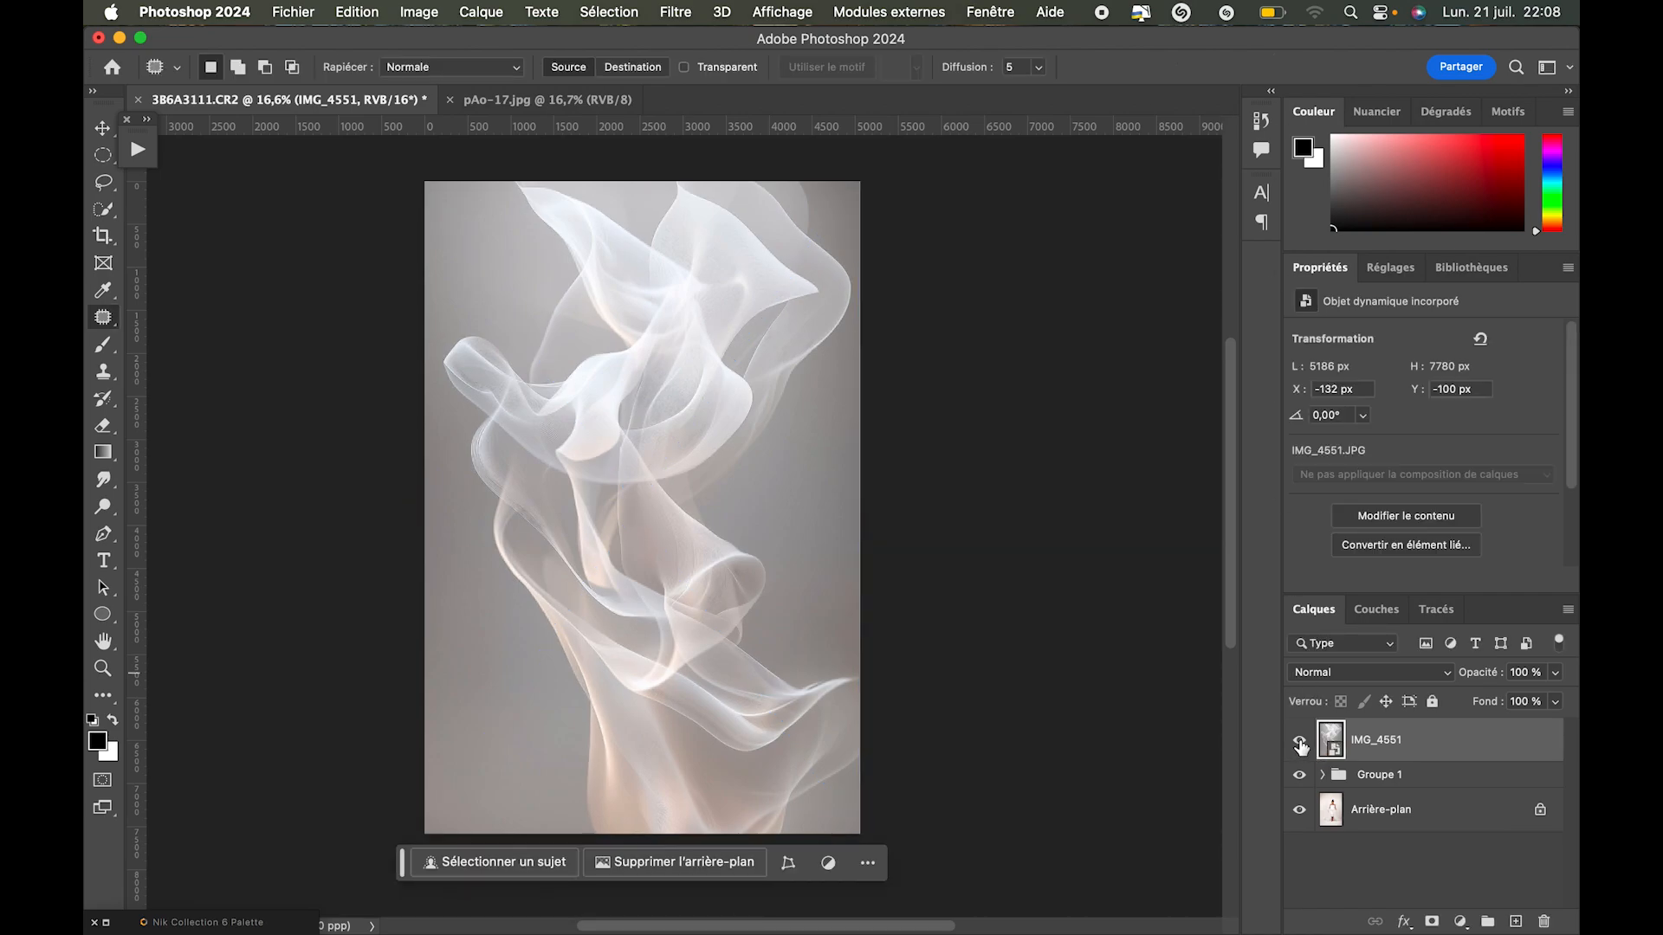
Lower the IMG_4551 layer's opacity until the portrait shows, and automatically select the subject on the Arrière-plan layer.
{"action": "left_click_drag", "start_coordinate": [1477, 674], "coordinate": [1107, 755]}
{"action": "left_click", "coordinate": [1353, 812]}
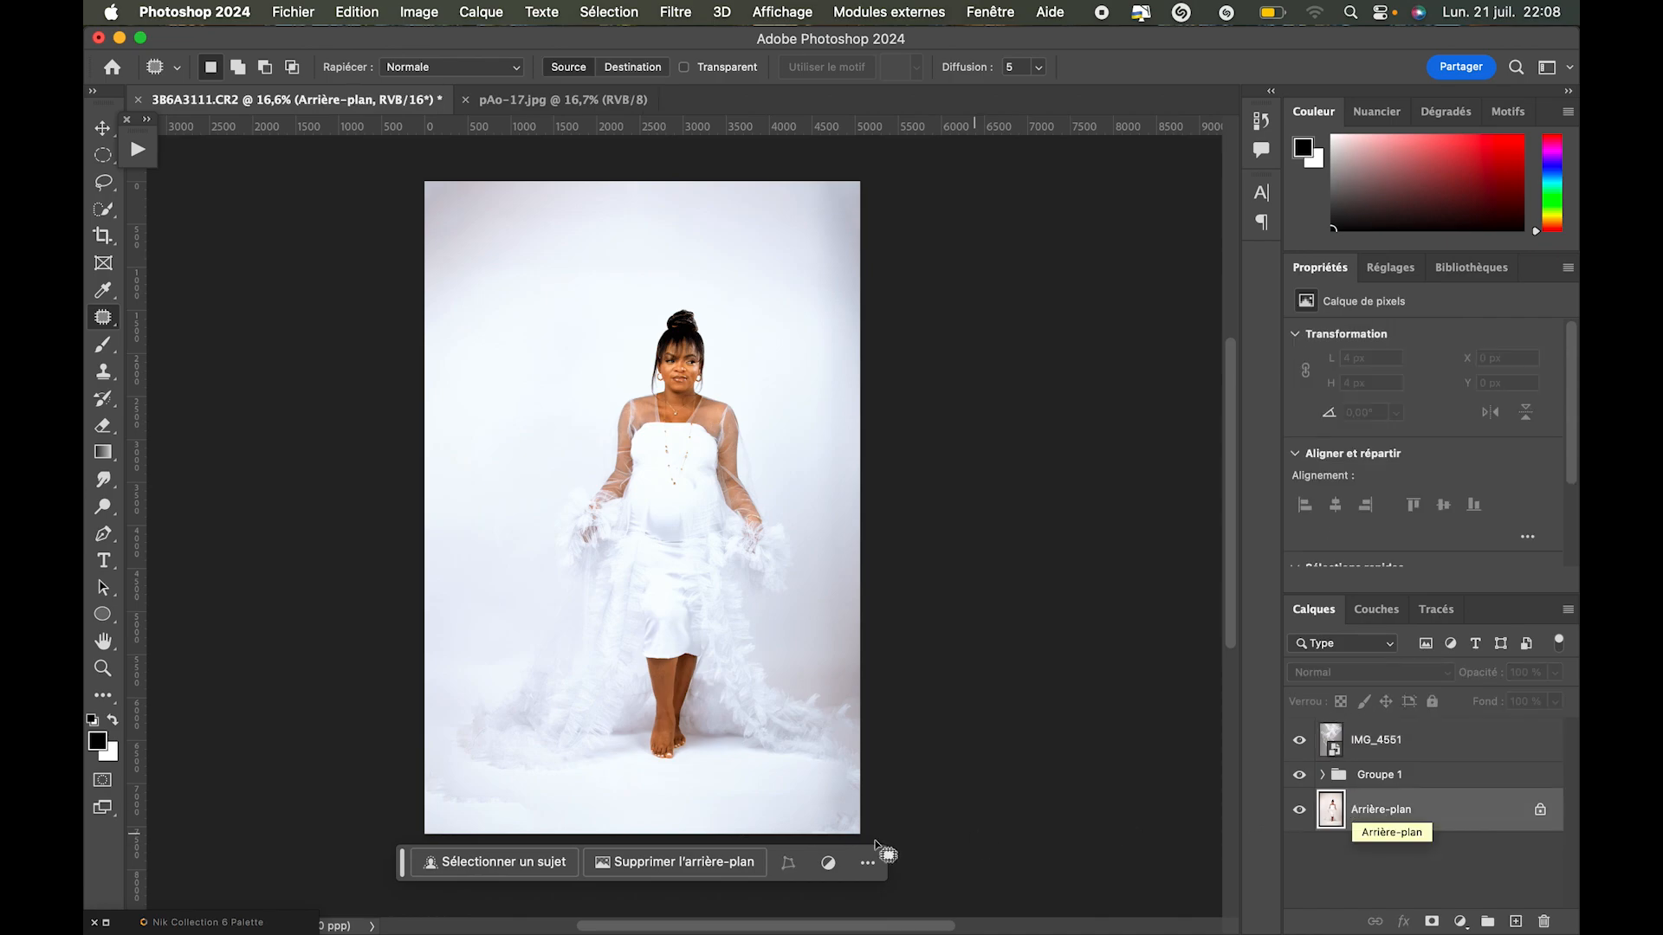
{"action": "left_click", "coordinate": [501, 865]}
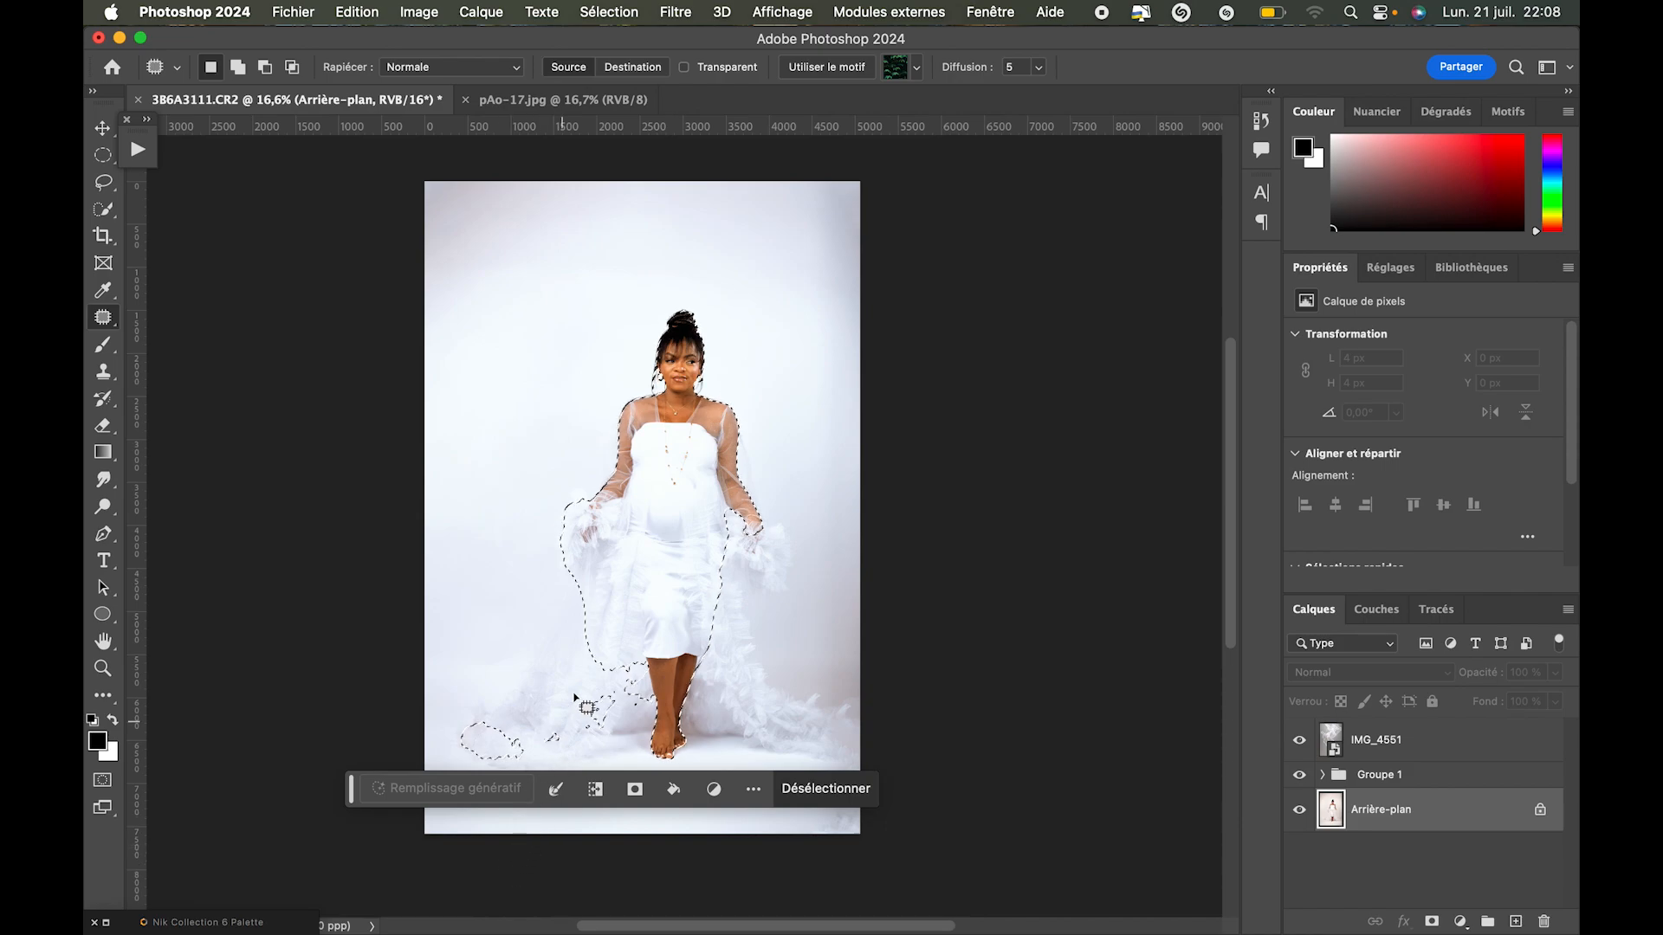
{"action": "scroll", "coordinate": [750, 457], "scroll_direction": "up", "scroll_amount": 5}
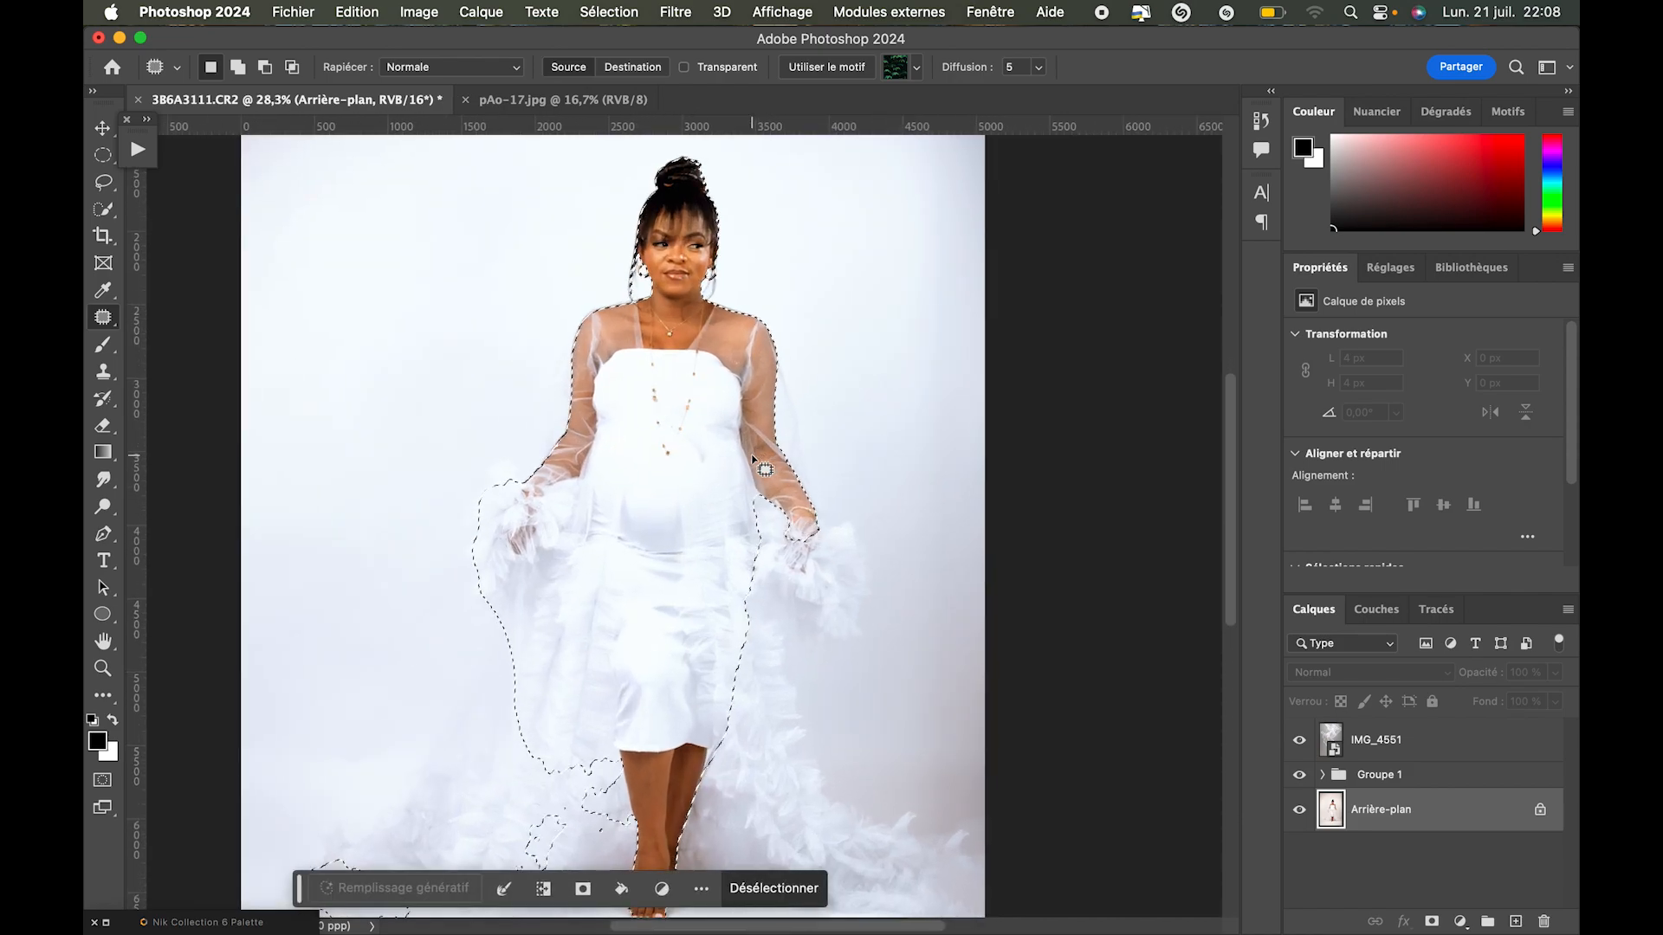
Add the outer edge of the skirt and the ruffles around the woman's hand to the selection using Quick Selection.
{"action": "left_click", "coordinate": [103, 209]}
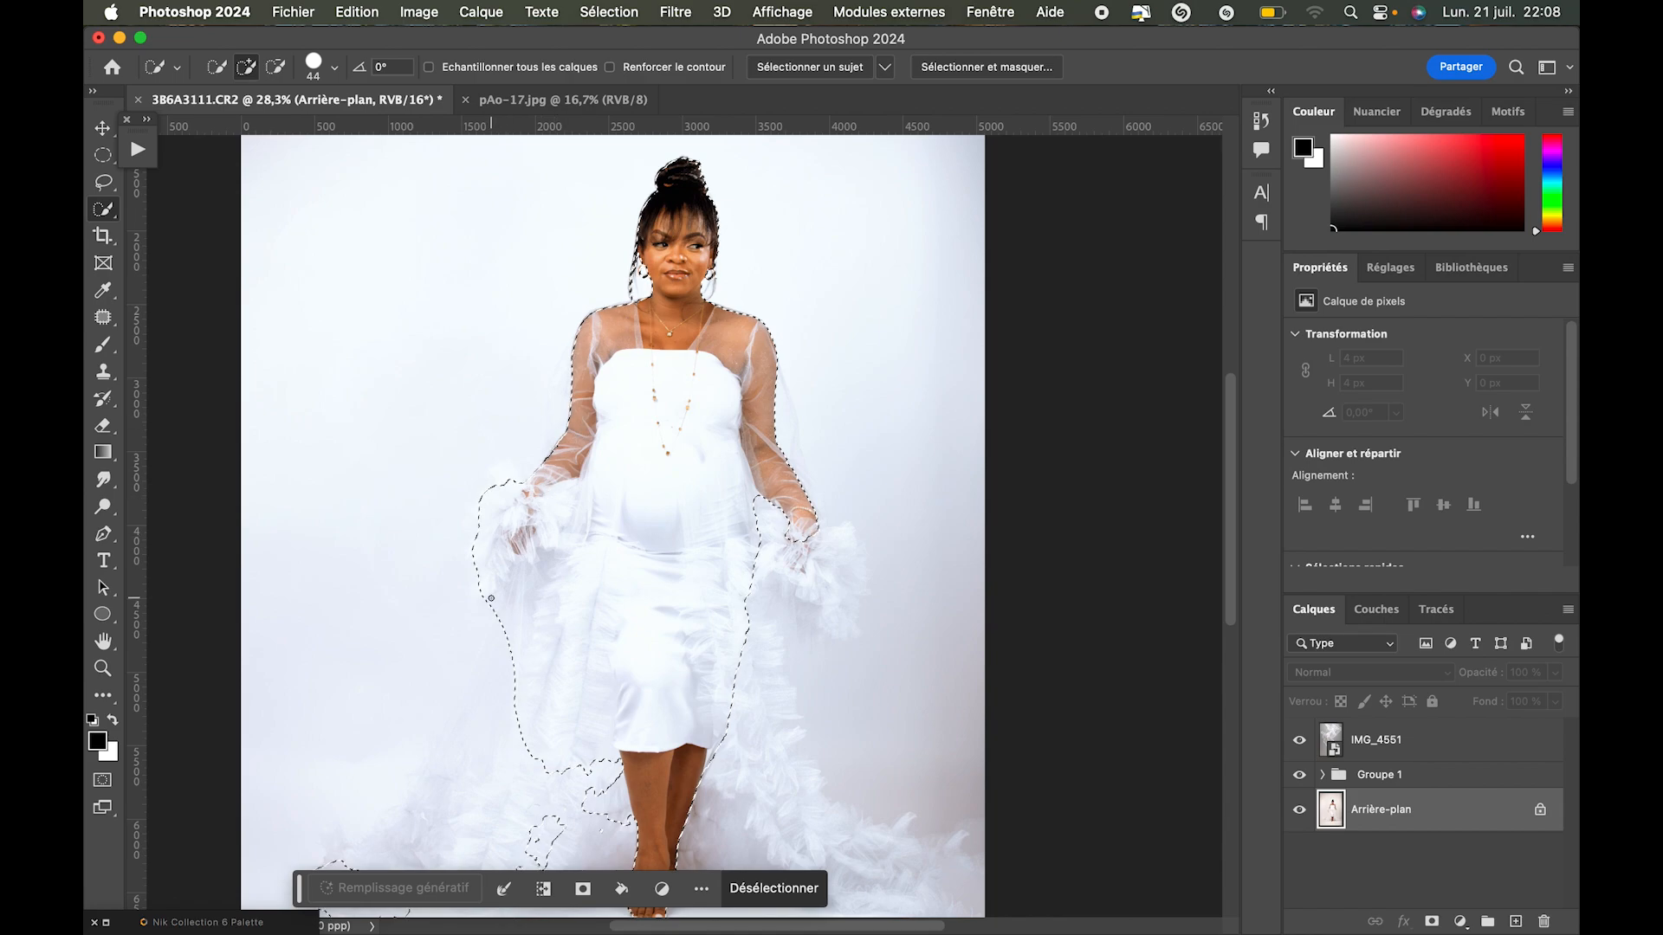
{"action": "left_click_drag", "start_coordinate": [491, 663], "coordinate": [498, 714]}
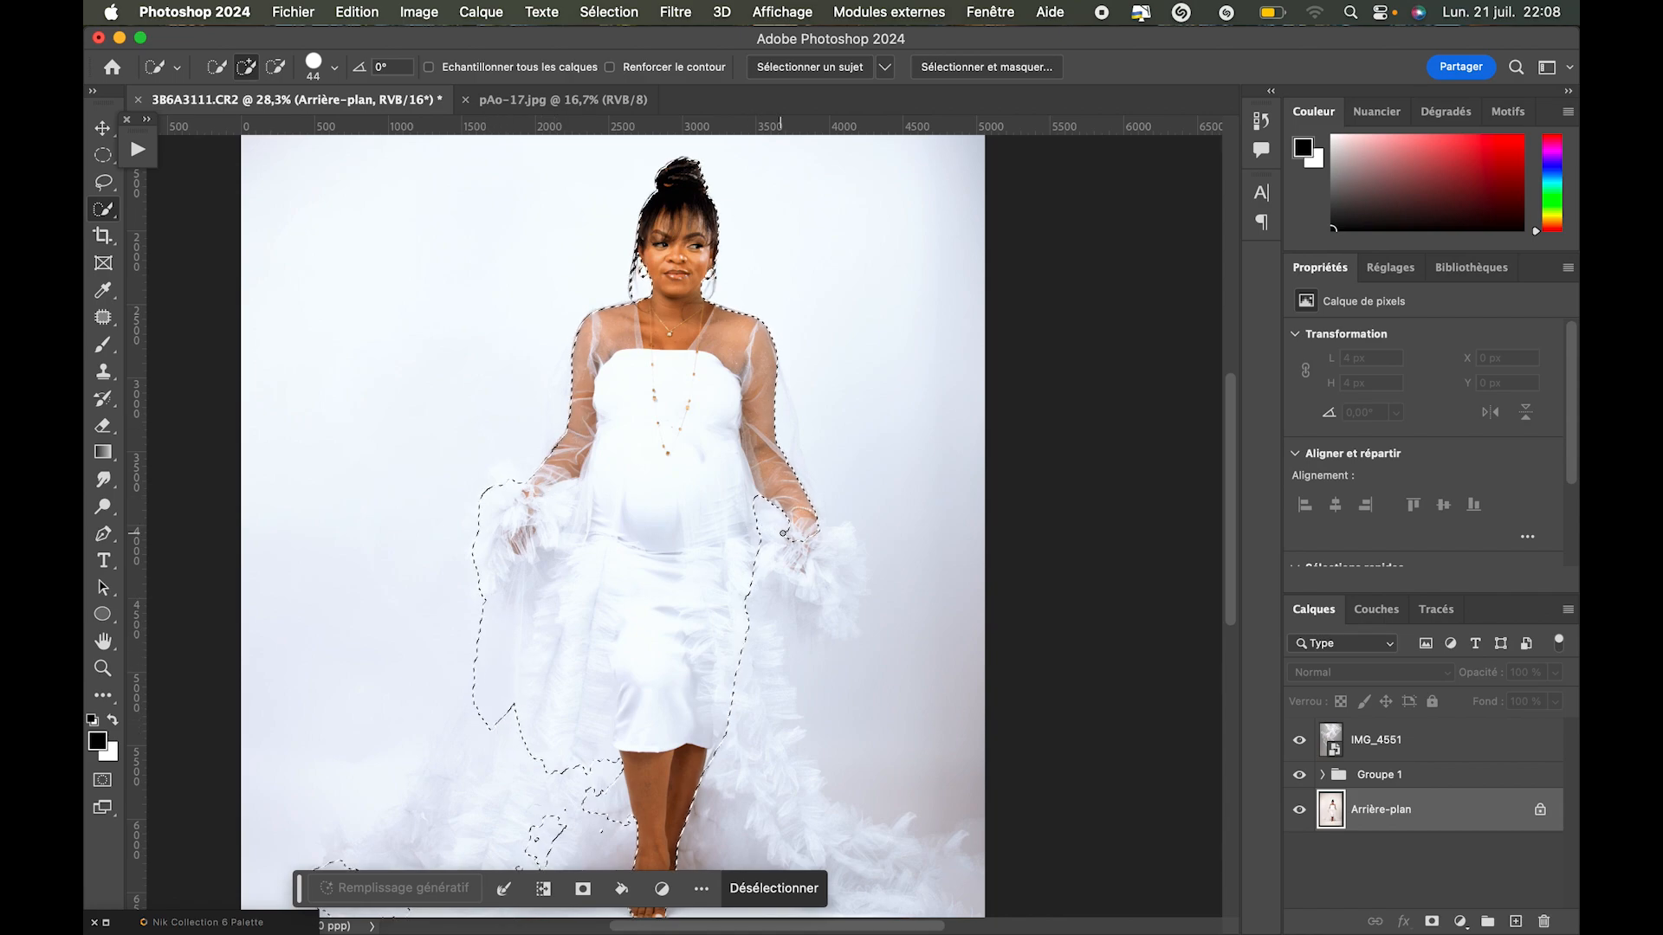
{"action": "left_click_drag", "start_coordinate": [798, 540], "coordinate": [830, 551]}
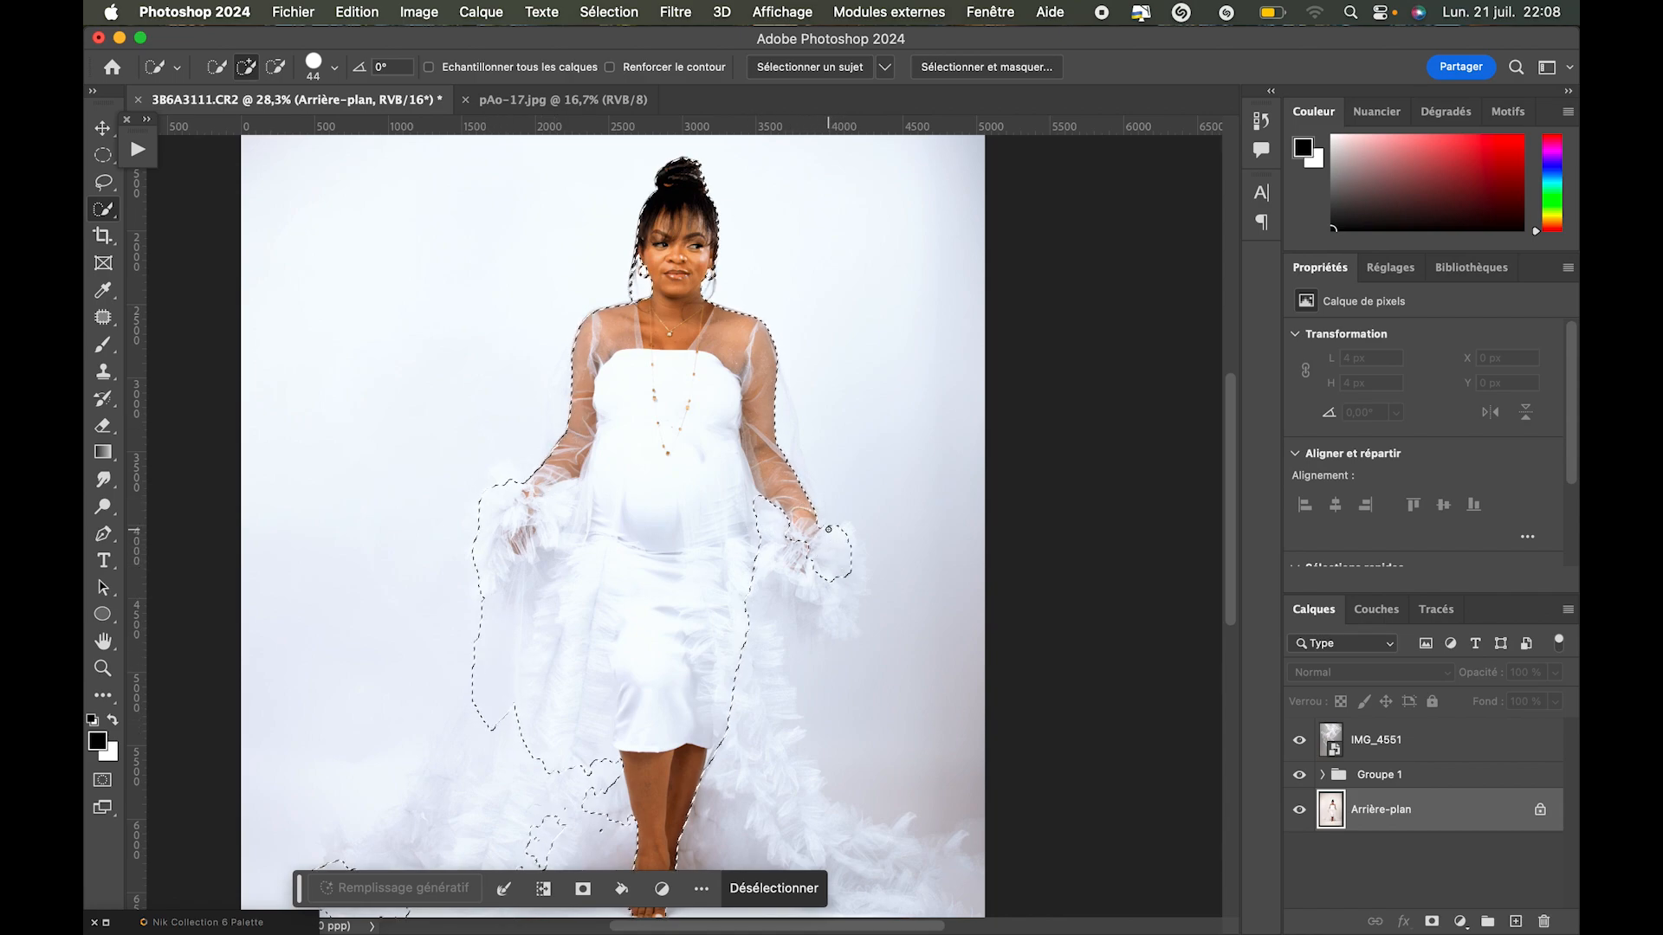
{"action": "left_click_drag", "start_coordinate": [848, 609], "coordinate": [812, 590]}
Extend the selection over the dress's train and the floor down to the photo's lower edge, undoing and repainting strokes as needed.
{"action": "scroll", "coordinate": [751, 471], "scroll_direction": "down", "scroll_amount": 3}
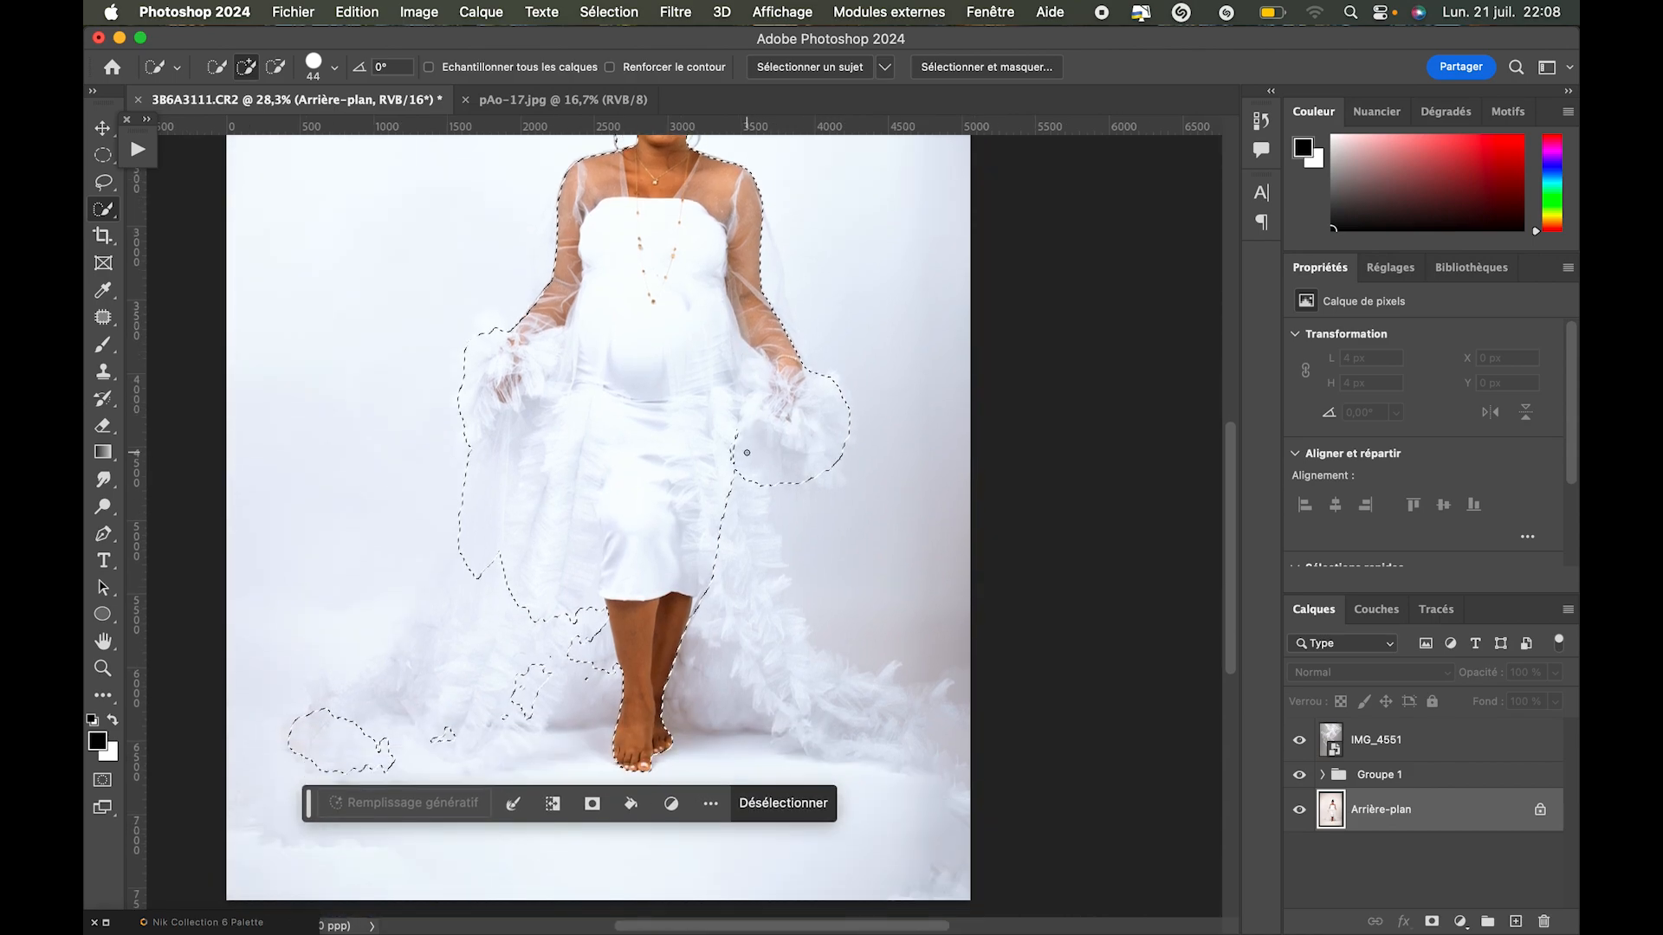
{"action": "mouse_move", "coordinate": [751, 481]}
{"action": "left_mouse_down"}
{"action": "mouse_move", "coordinate": [767, 628]}
{"action": "mouse_move", "coordinate": [905, 729]}
{"action": "left_mouse_up"}
{"action": "left_click_drag", "start_coordinate": [953, 782], "coordinate": [958, 885]}
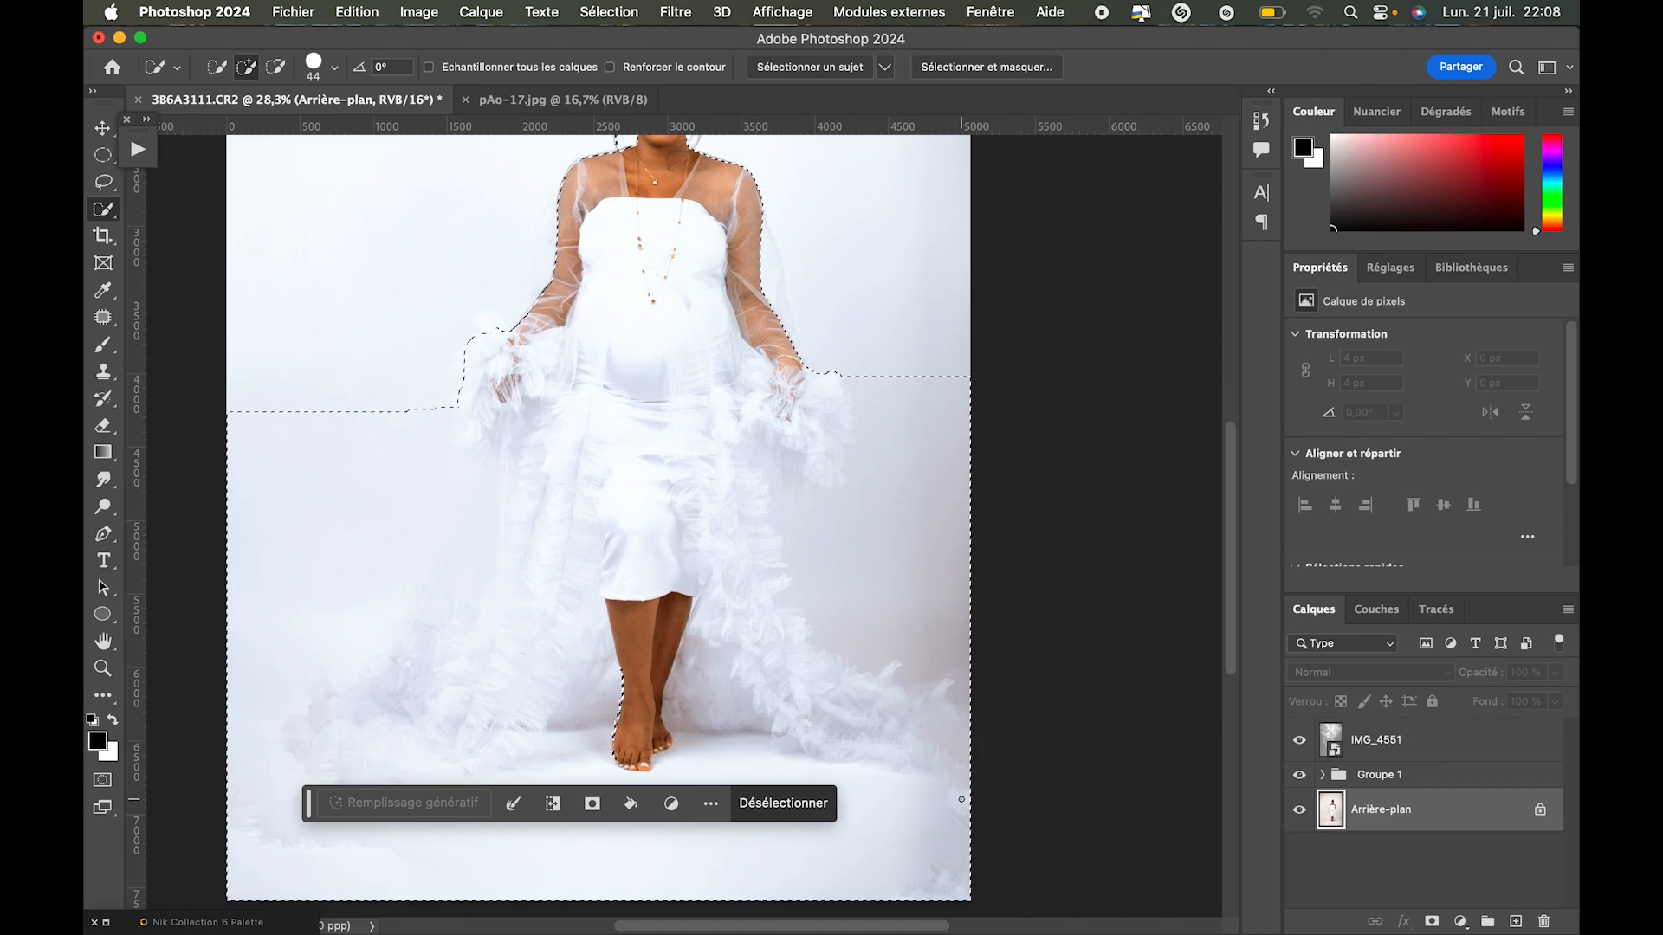
{"action": "key", "text": "super+z"}
{"action": "key", "text": "super+z"}
{"action": "left_click_drag", "start_coordinate": [444, 568], "coordinate": [433, 588]}
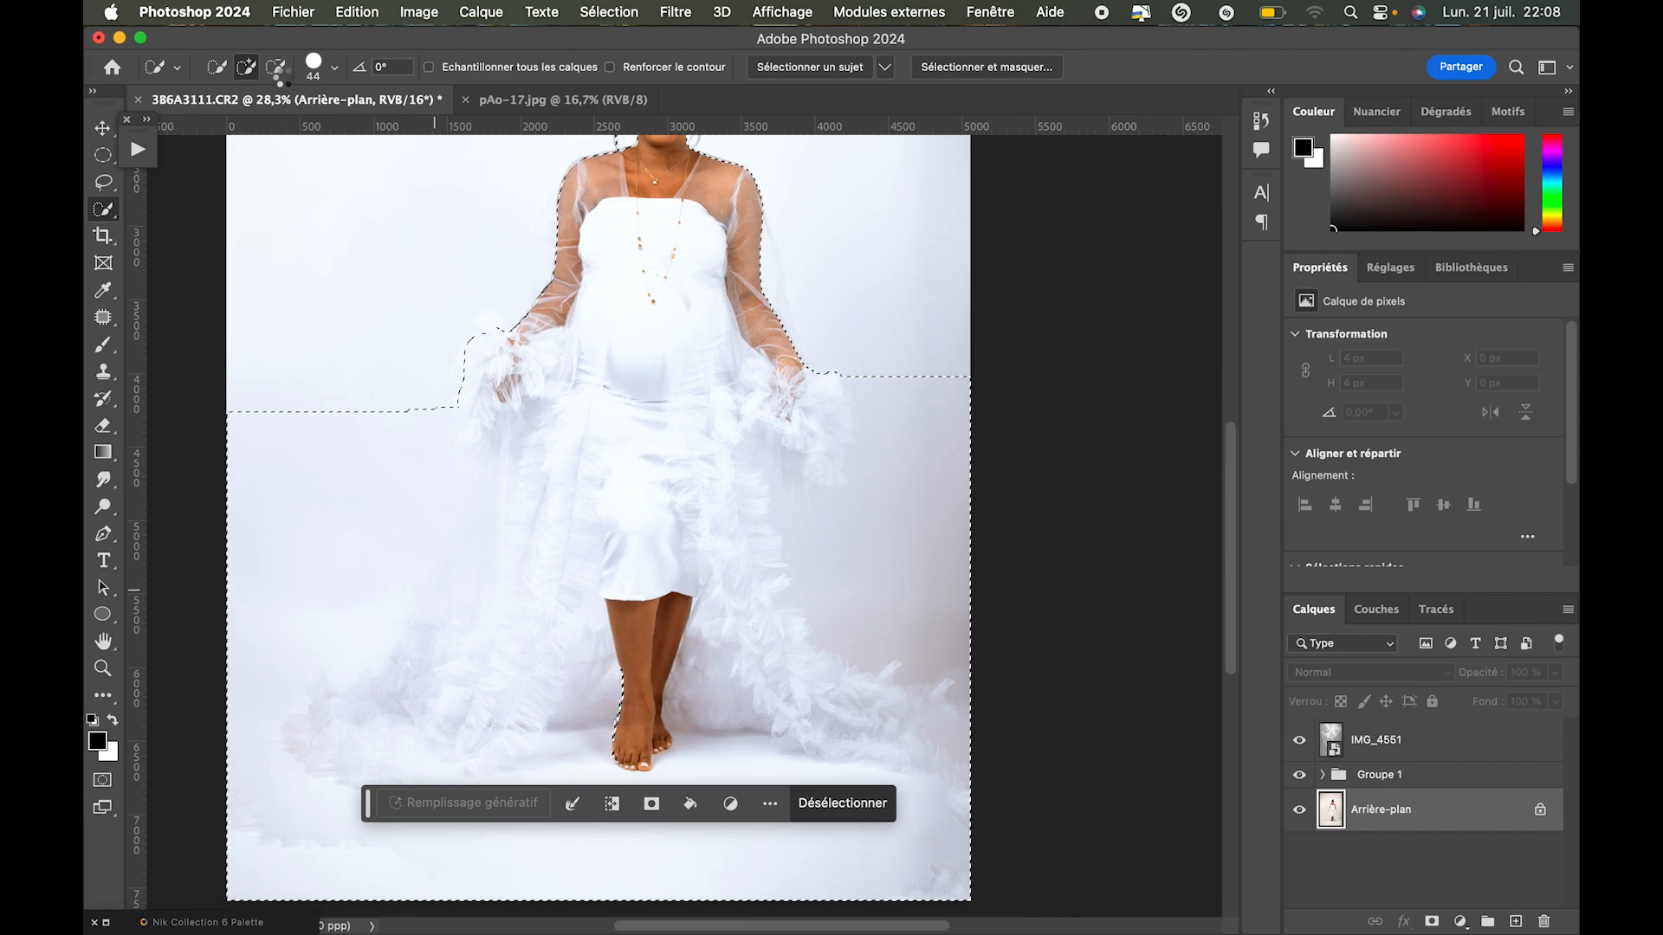
Subtract the plain backdrop on both sides of the skirt and train from the Quick Selection, following the dress's outline.
{"action": "left_click", "coordinate": [276, 67]}
{"action": "mouse_move", "coordinate": [912, 356]}
{"action": "left_mouse_down"}
{"action": "mouse_move", "coordinate": [854, 548]}
{"action": "mouse_move", "coordinate": [878, 546]}
{"action": "mouse_move", "coordinate": [873, 573]}
{"action": "mouse_move", "coordinate": [844, 627]}
{"action": "left_mouse_up"}
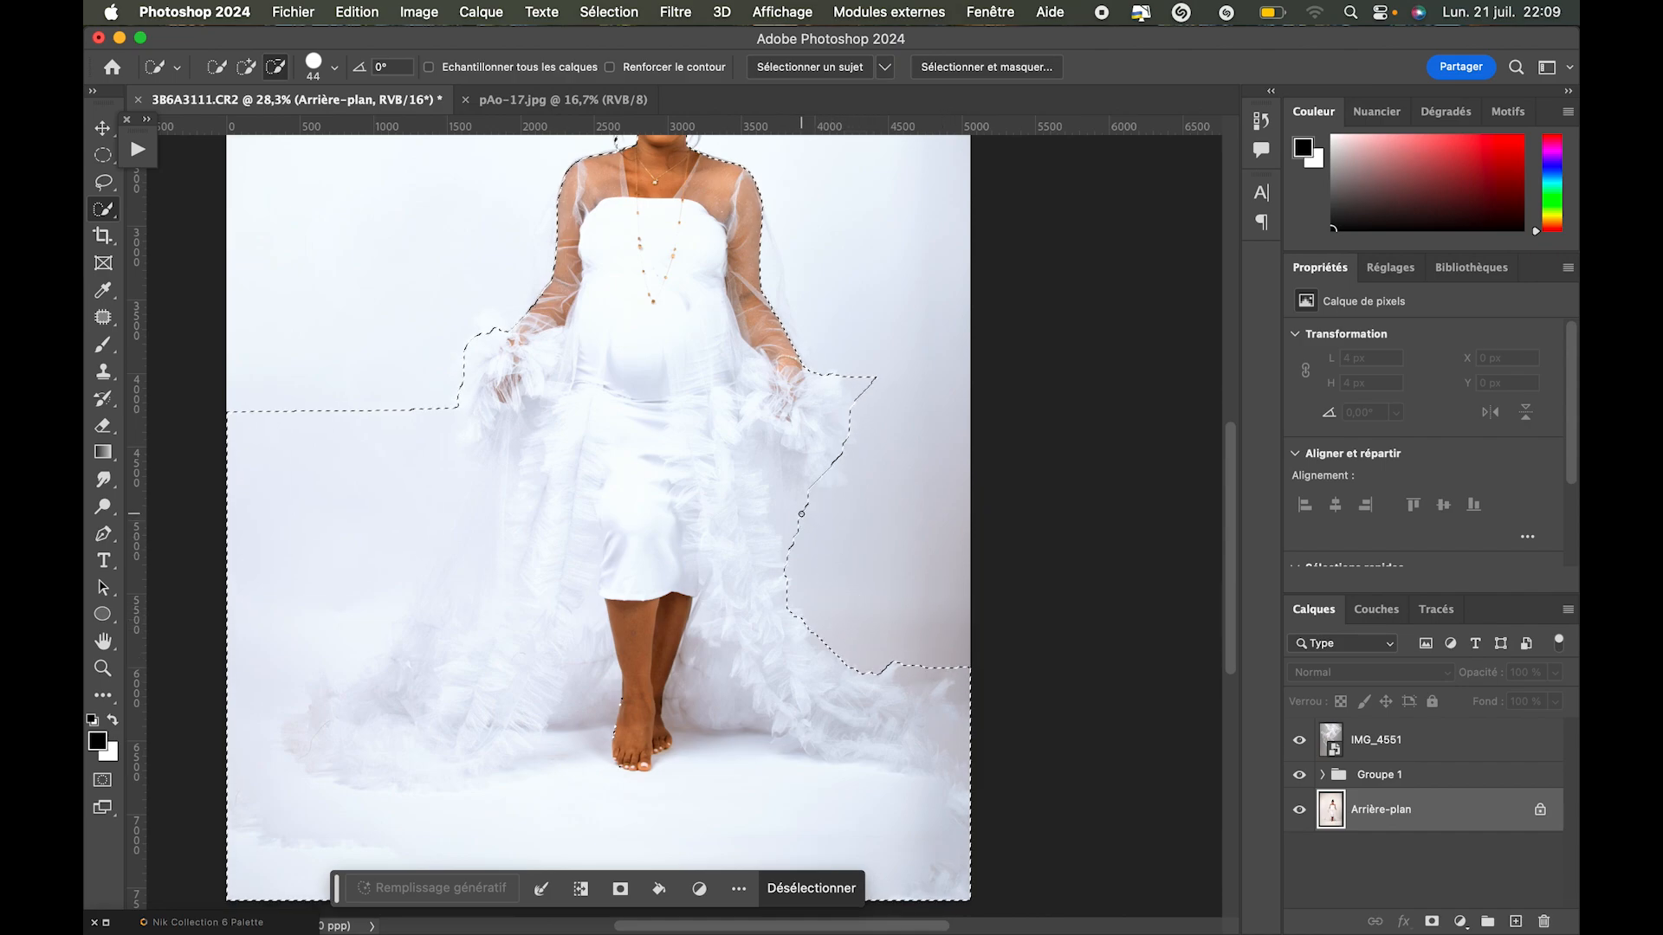
{"action": "scroll", "coordinate": [974, 771], "scroll_direction": "down", "scroll_amount": 3}
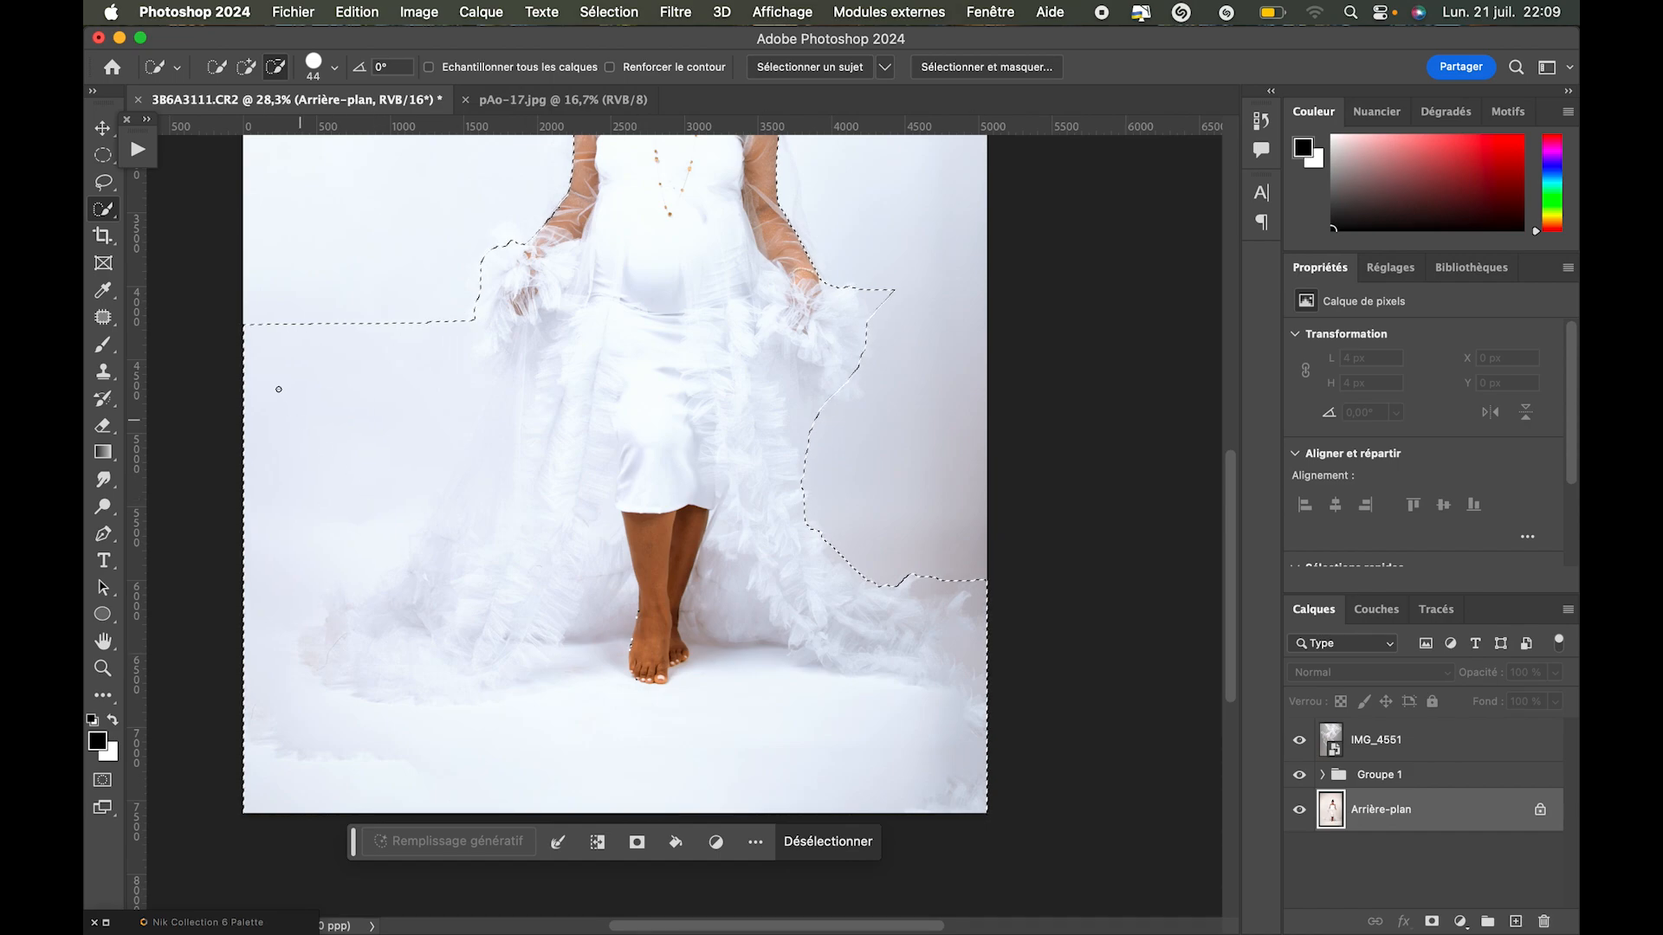
{"action": "mouse_move", "coordinate": [294, 405]}
{"action": "left_mouse_down"}
{"action": "mouse_move", "coordinate": [375, 480]}
{"action": "mouse_move", "coordinate": [381, 511]}
{"action": "left_mouse_up"}
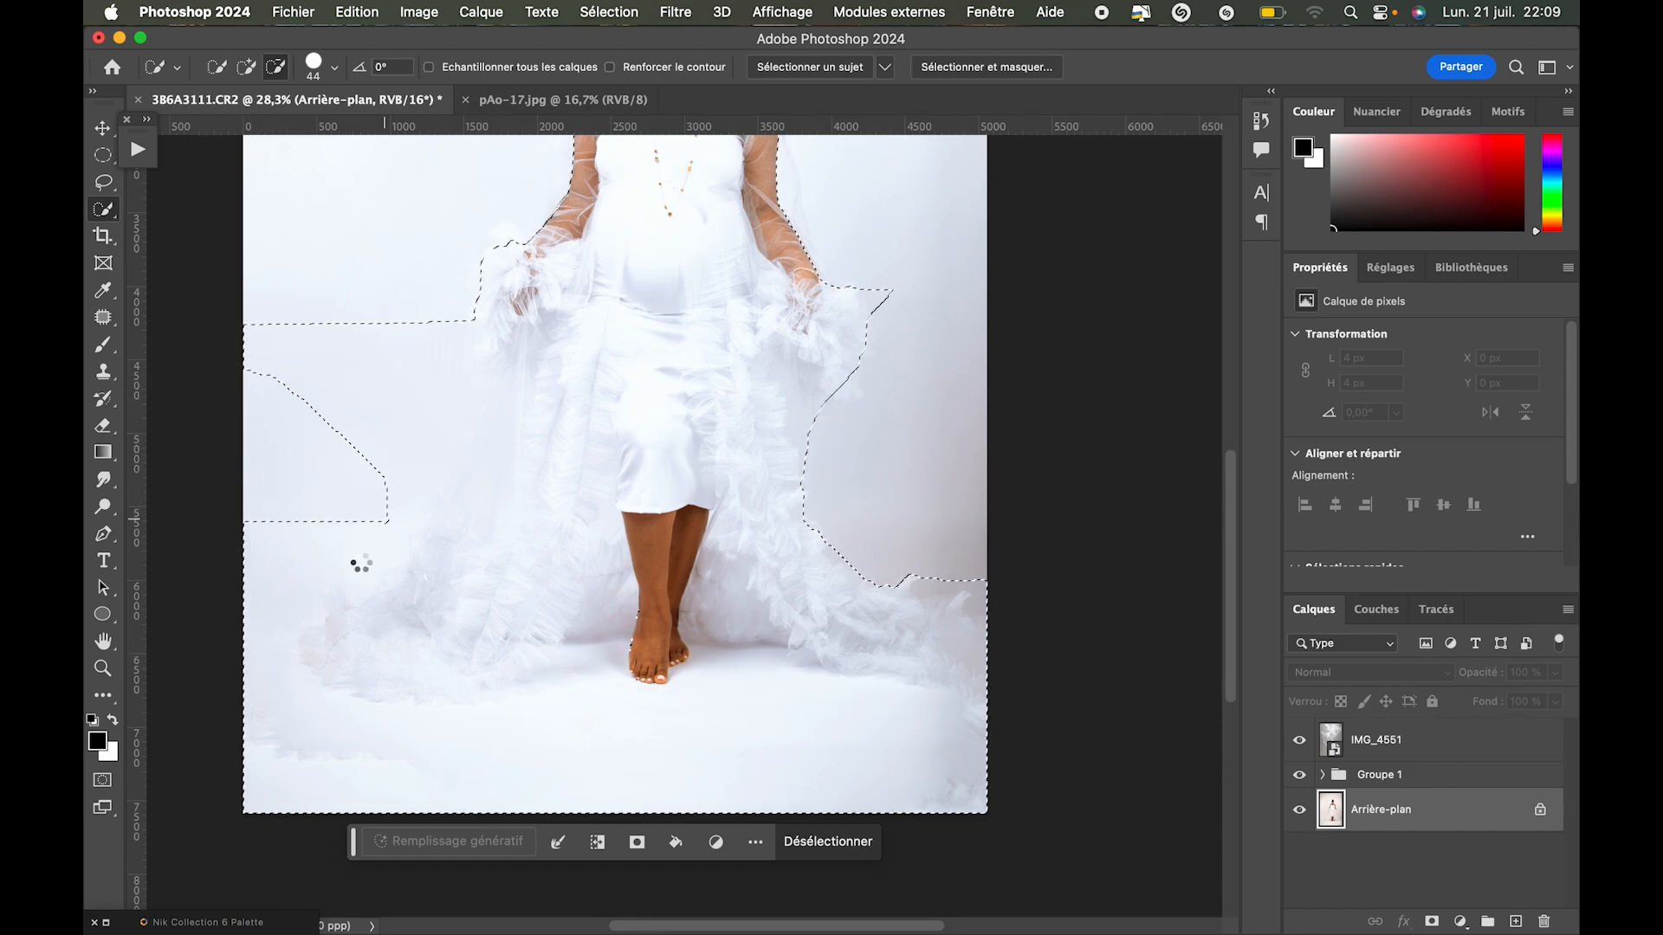
{"action": "mouse_move", "coordinate": [257, 324]}
{"action": "left_mouse_down"}
{"action": "mouse_move", "coordinate": [321, 380]}
{"action": "mouse_move", "coordinate": [465, 412]}
{"action": "mouse_move", "coordinate": [466, 436]}
{"action": "mouse_move", "coordinate": [450, 319]}
{"action": "left_mouse_up"}
{"action": "mouse_move", "coordinate": [401, 490]}
{"action": "left_mouse_down"}
{"action": "mouse_move", "coordinate": [312, 564]}
{"action": "mouse_move", "coordinate": [288, 634]}
{"action": "left_mouse_up"}
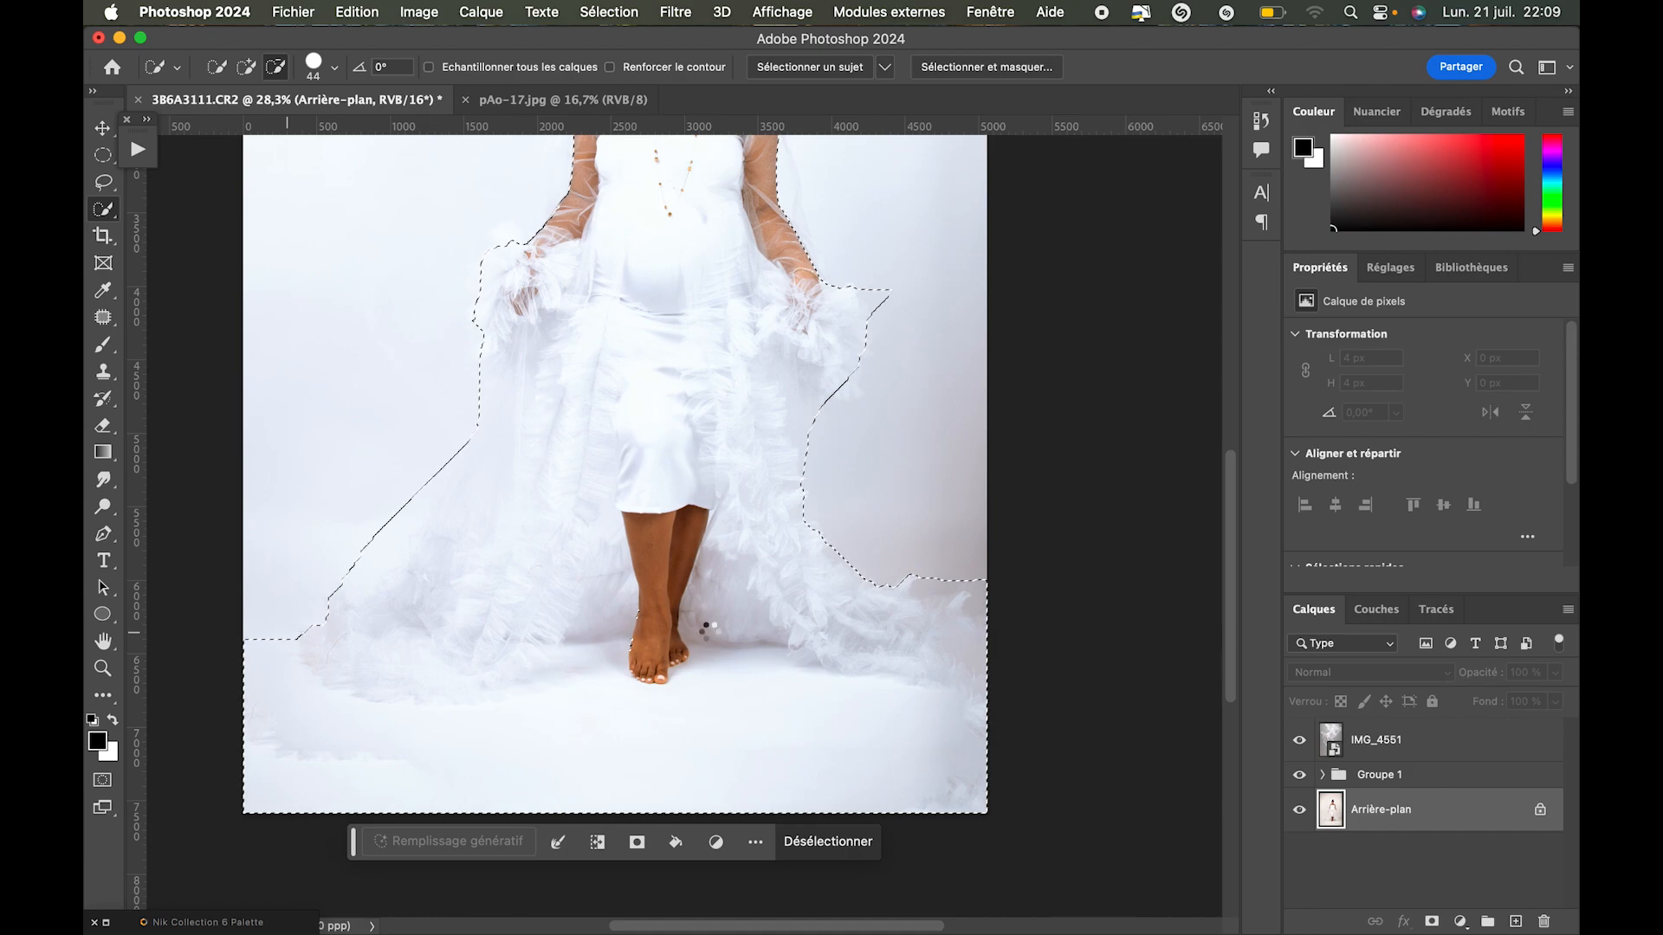
Invert the selection and add it as a layer mask on the IMG_4551 layer.
{"action": "scroll", "coordinate": [710, 636], "scroll_direction": "up", "scroll_amount": 10}
{"action": "scroll", "coordinate": [710, 636], "scroll_direction": "right", "scroll_amount": 2}
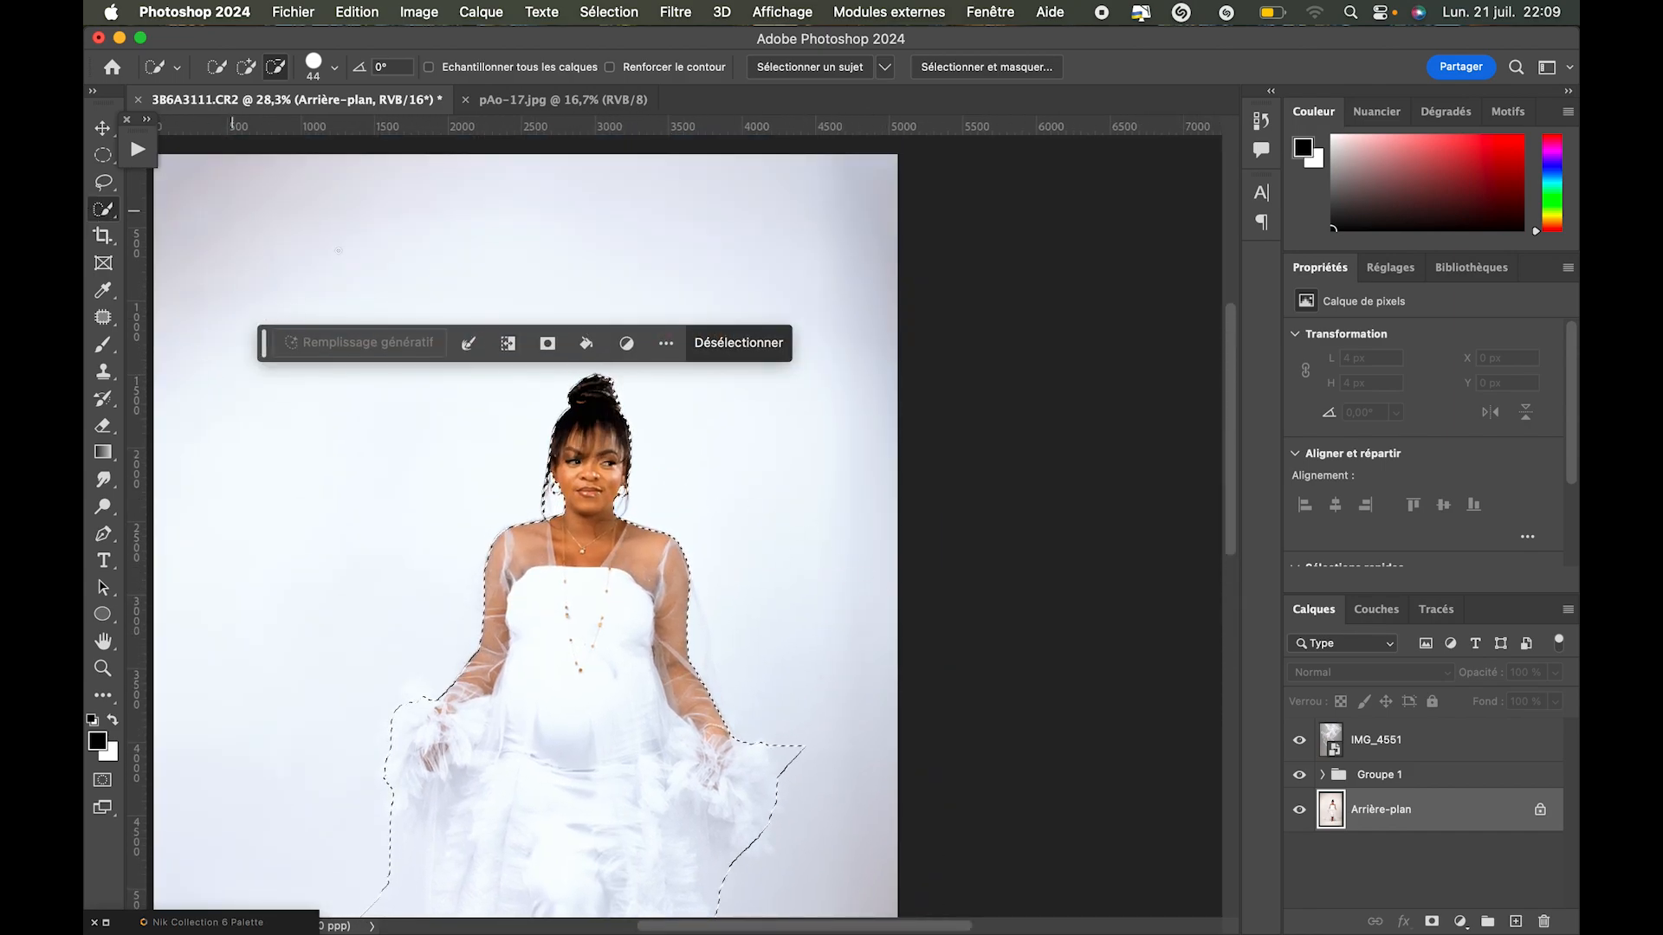
{"action": "right_click", "coordinate": [573, 544]}
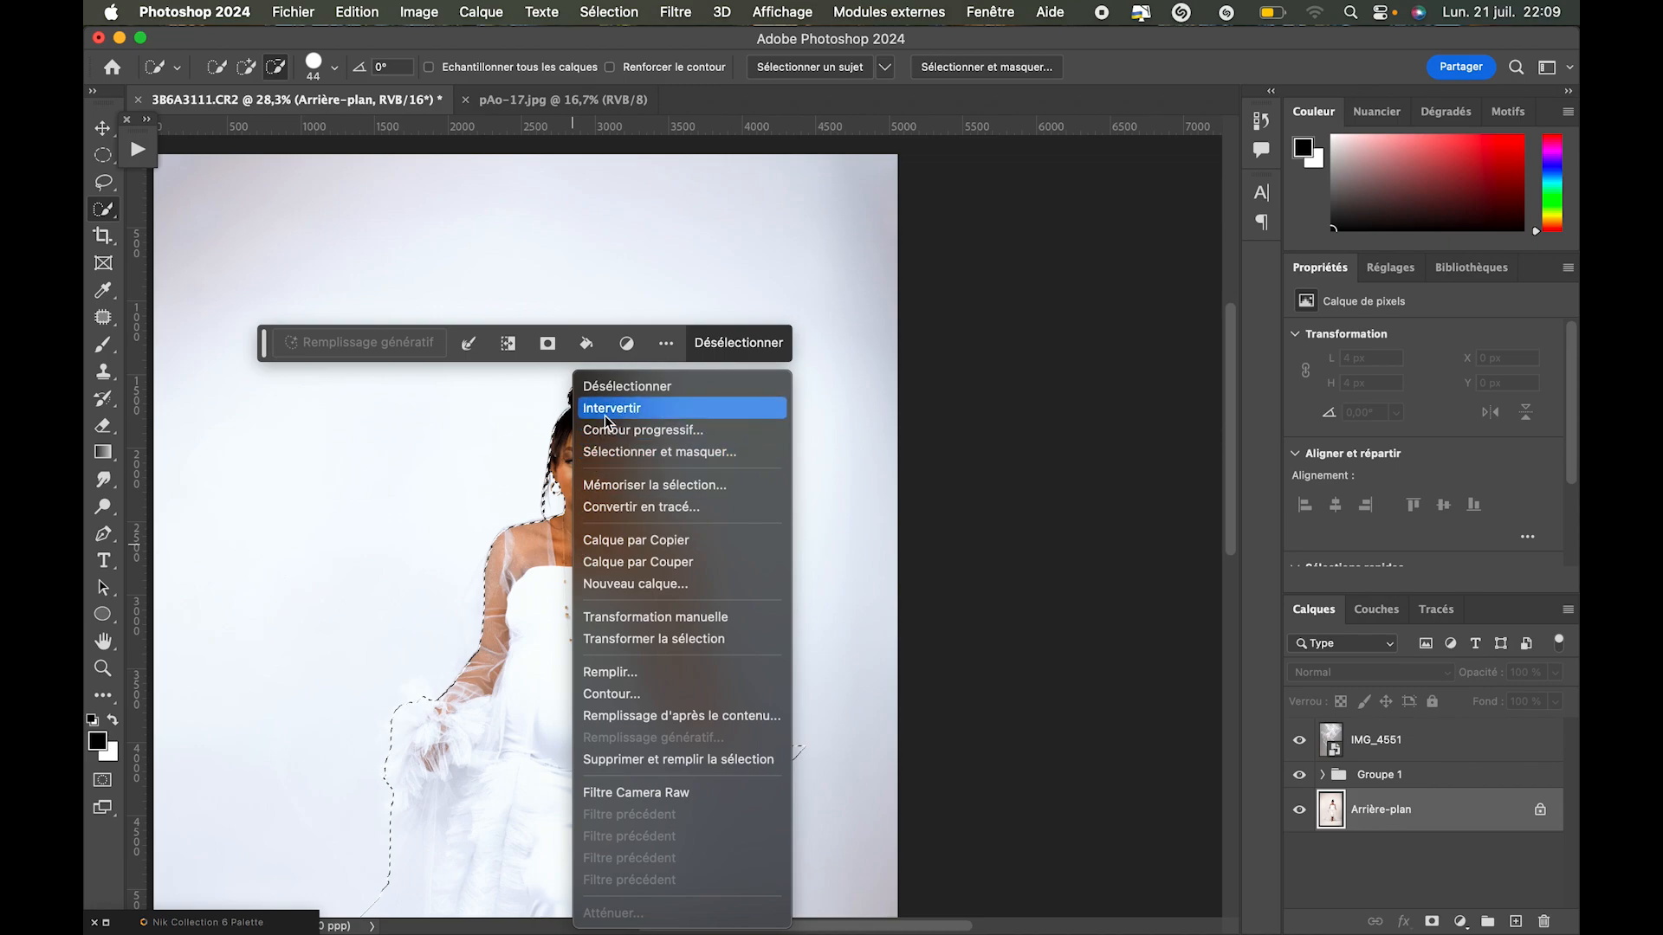
{"action": "left_click", "coordinate": [604, 415]}
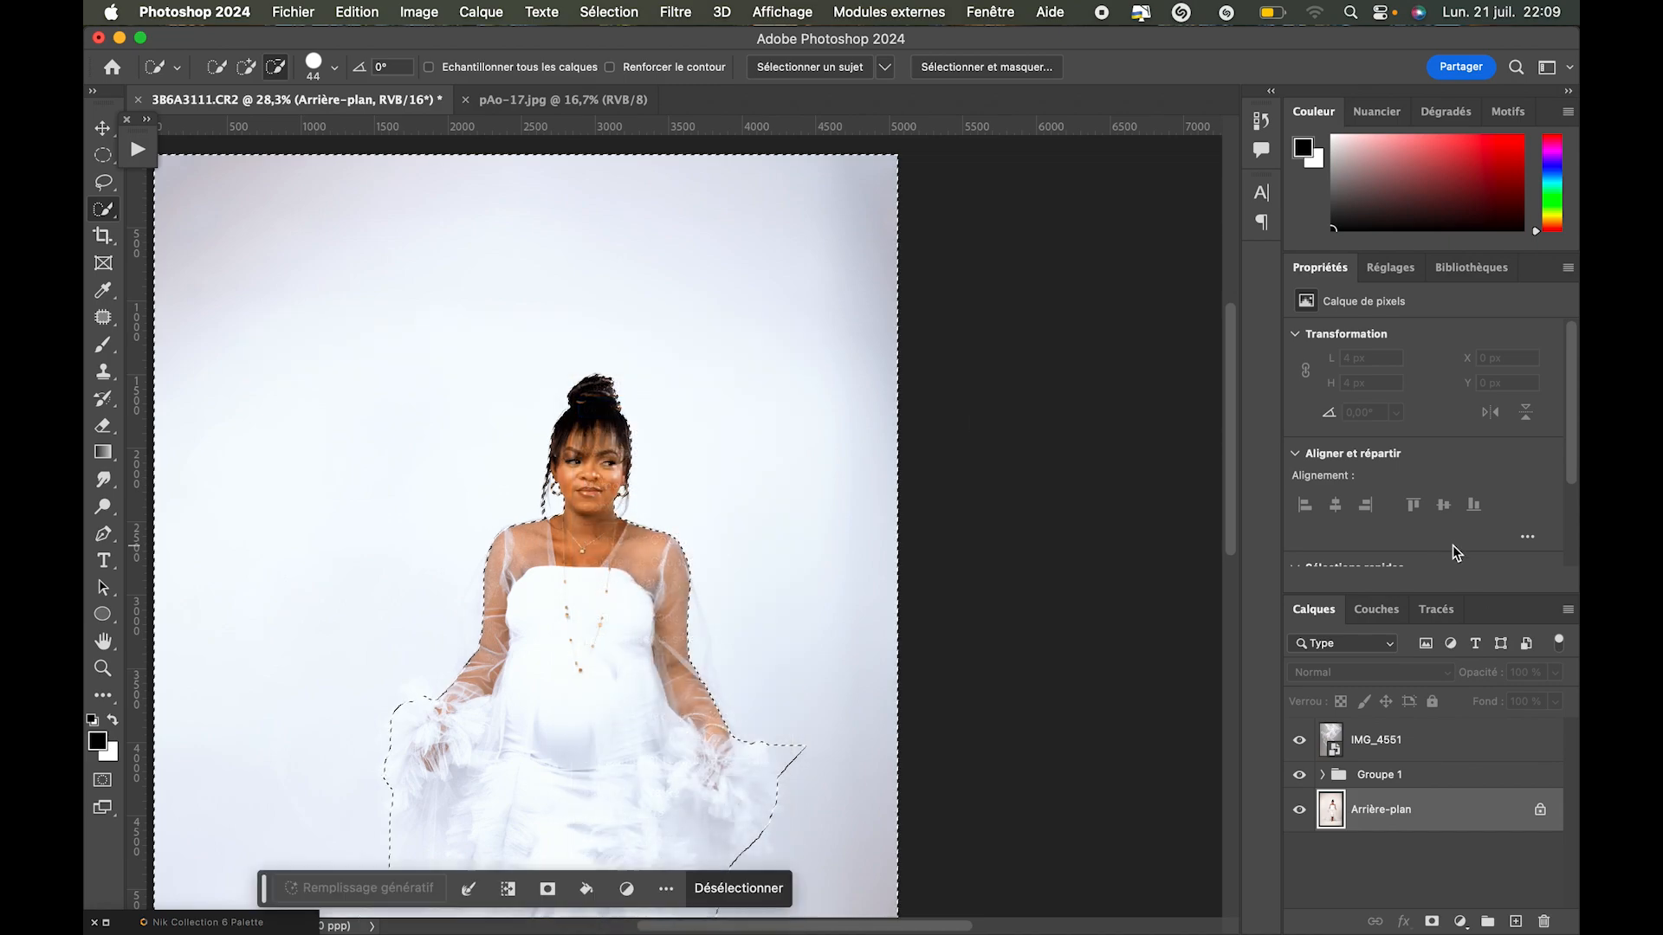
{"action": "left_click", "coordinate": [1385, 741]}
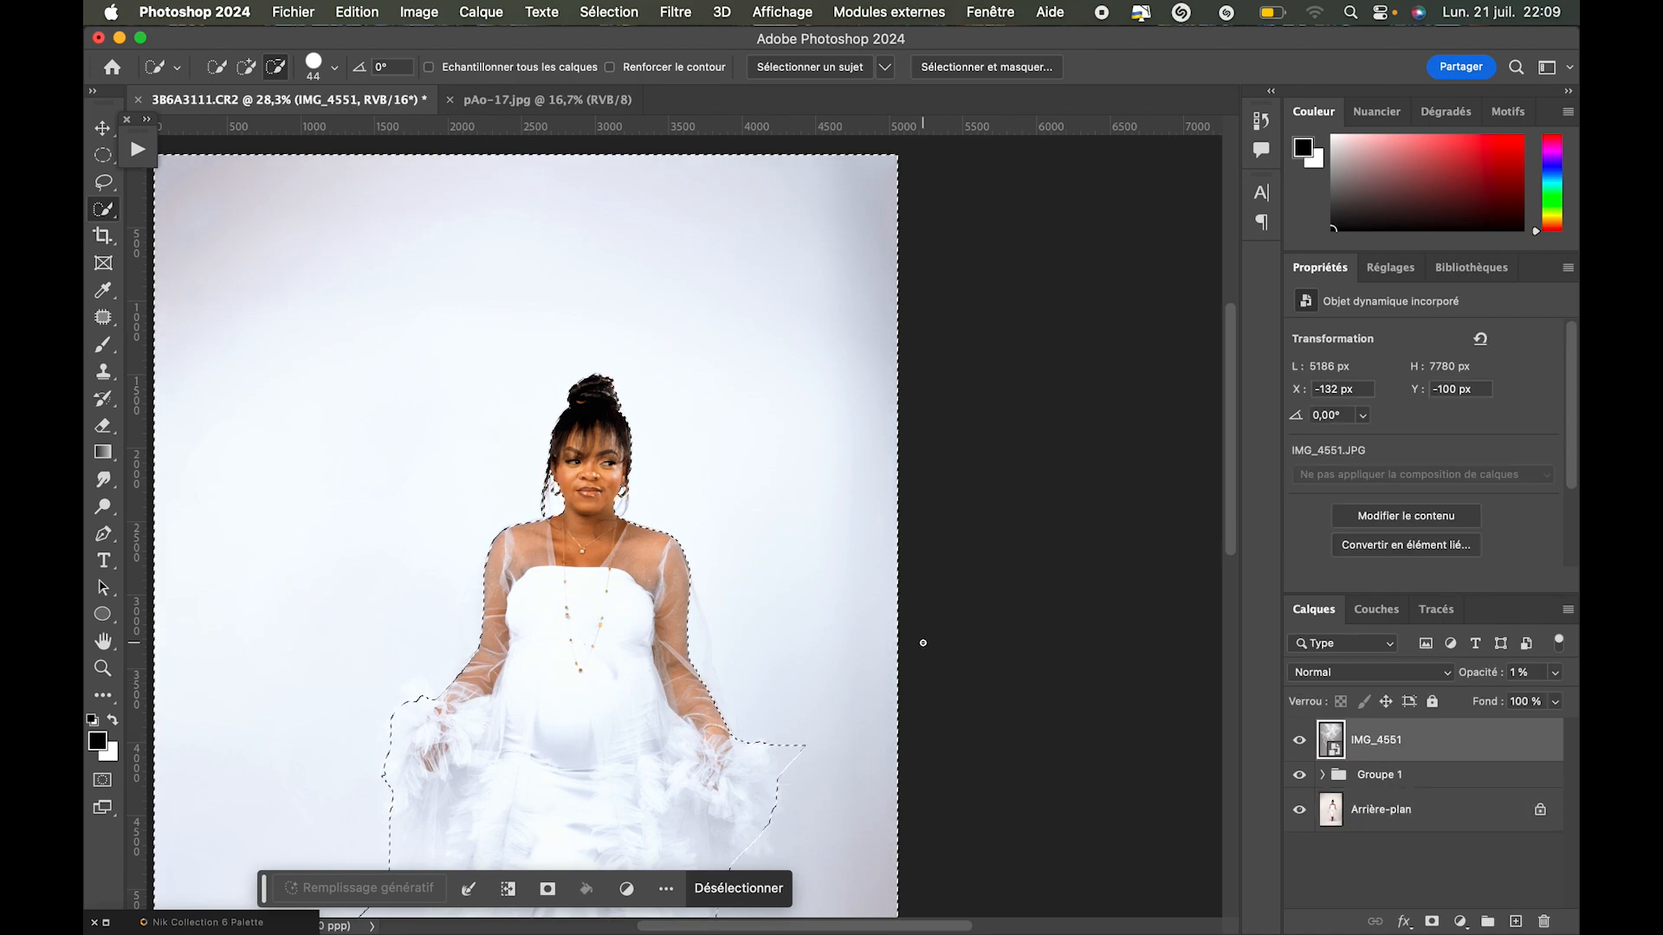
{"action": "key", "text": "super+minus"}
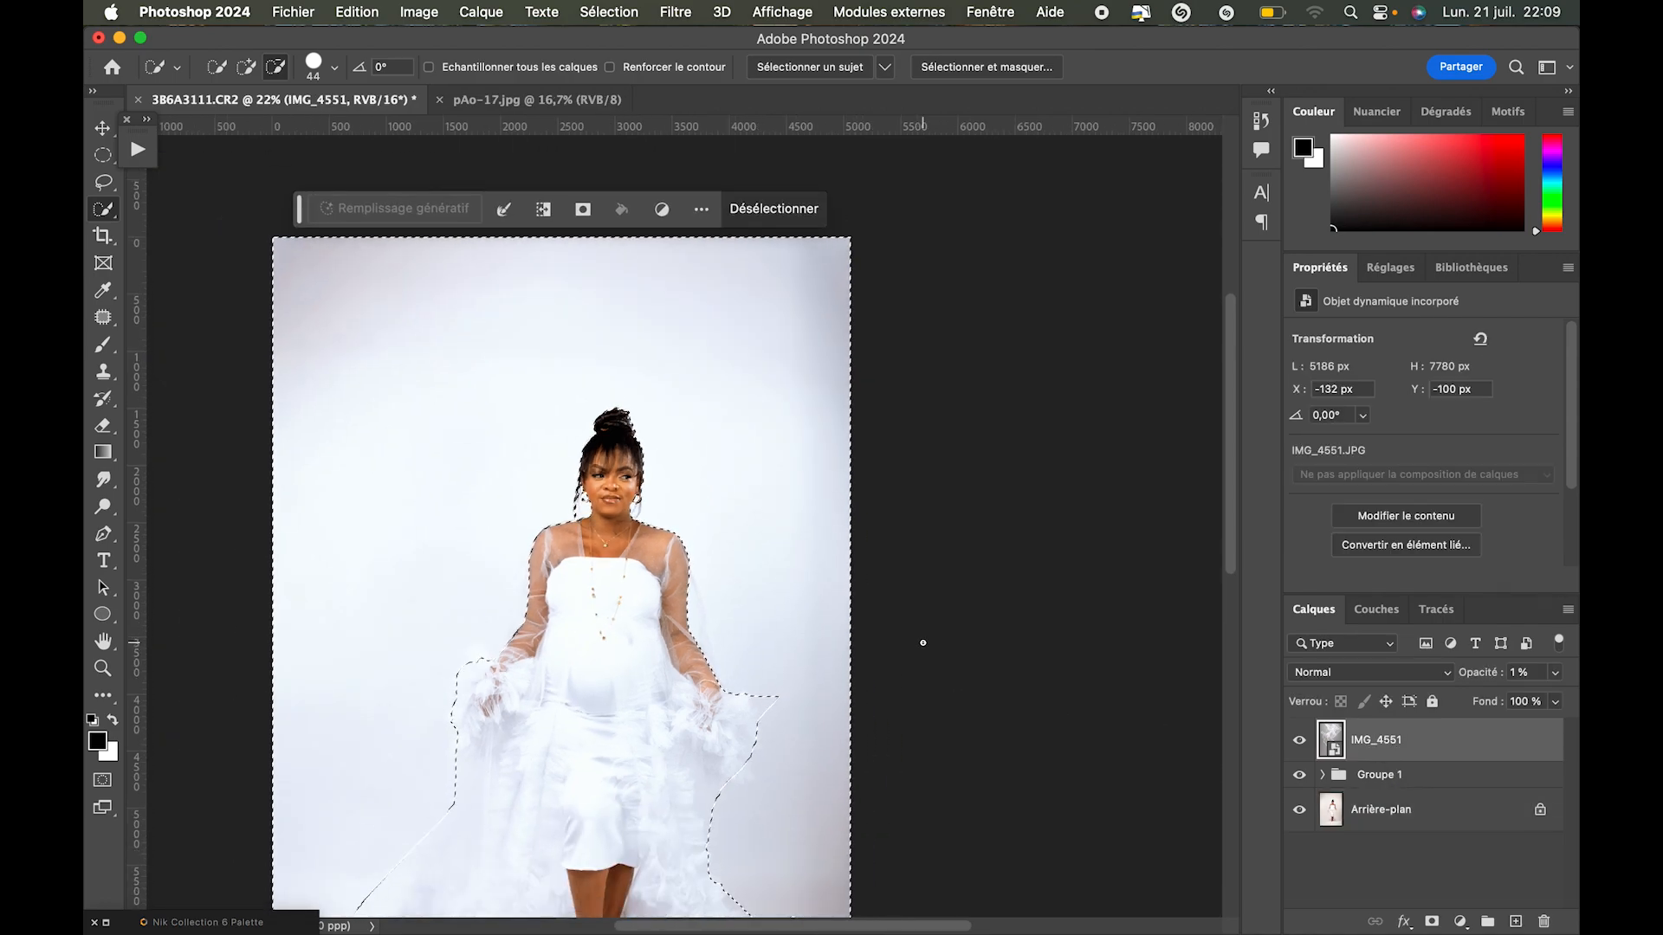
{"action": "left_click", "coordinate": [1430, 923]}
Raise the masked IMG_4551 layer's opacity to 100%.
{"action": "left_click_drag", "start_coordinate": [1484, 680], "coordinate": [1576, 698]}
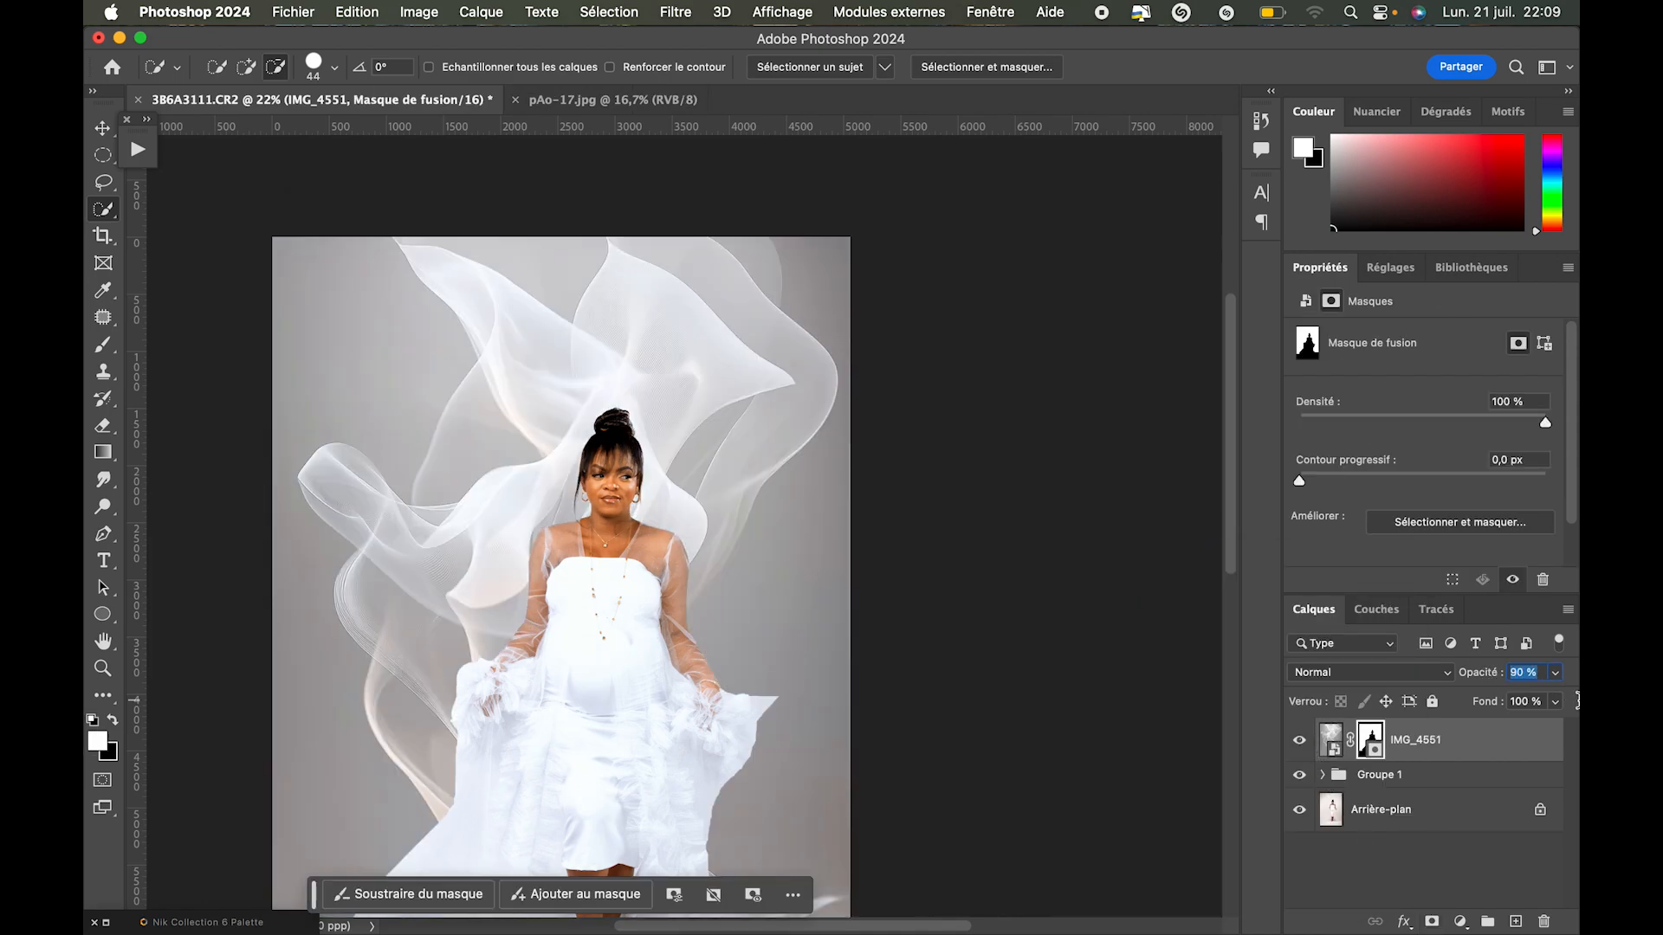
{"action": "scroll", "coordinate": [811, 700], "scroll_direction": "down", "scroll_amount": 5}
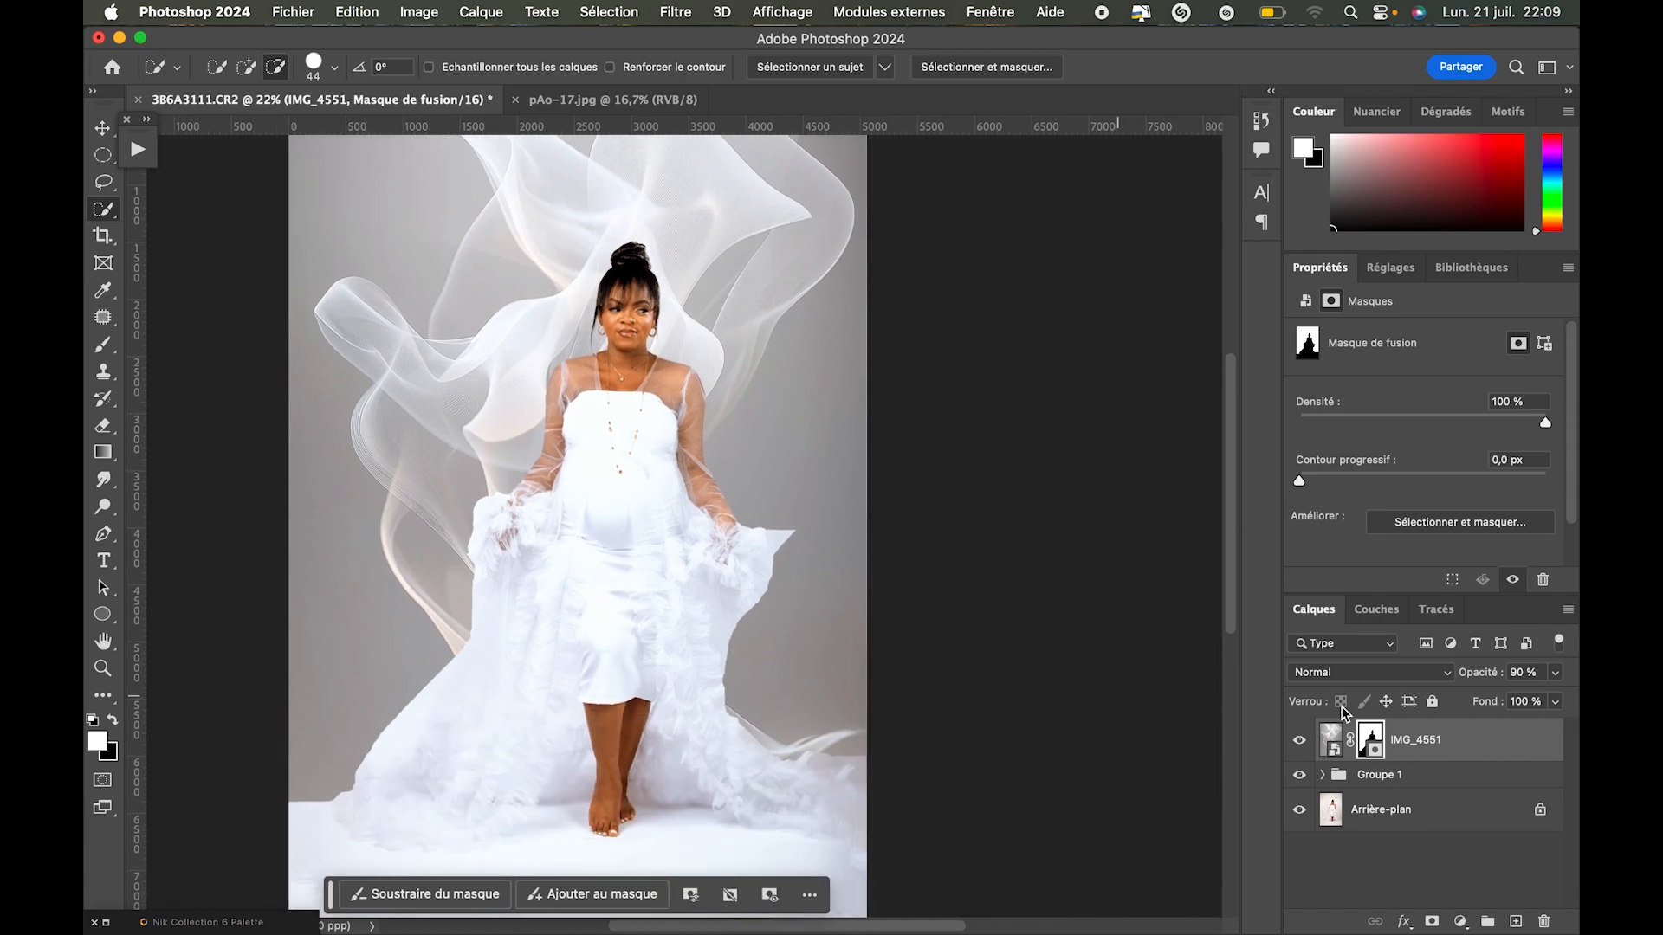
{"action": "left_click_drag", "start_coordinate": [1485, 675], "coordinate": [1507, 676]}
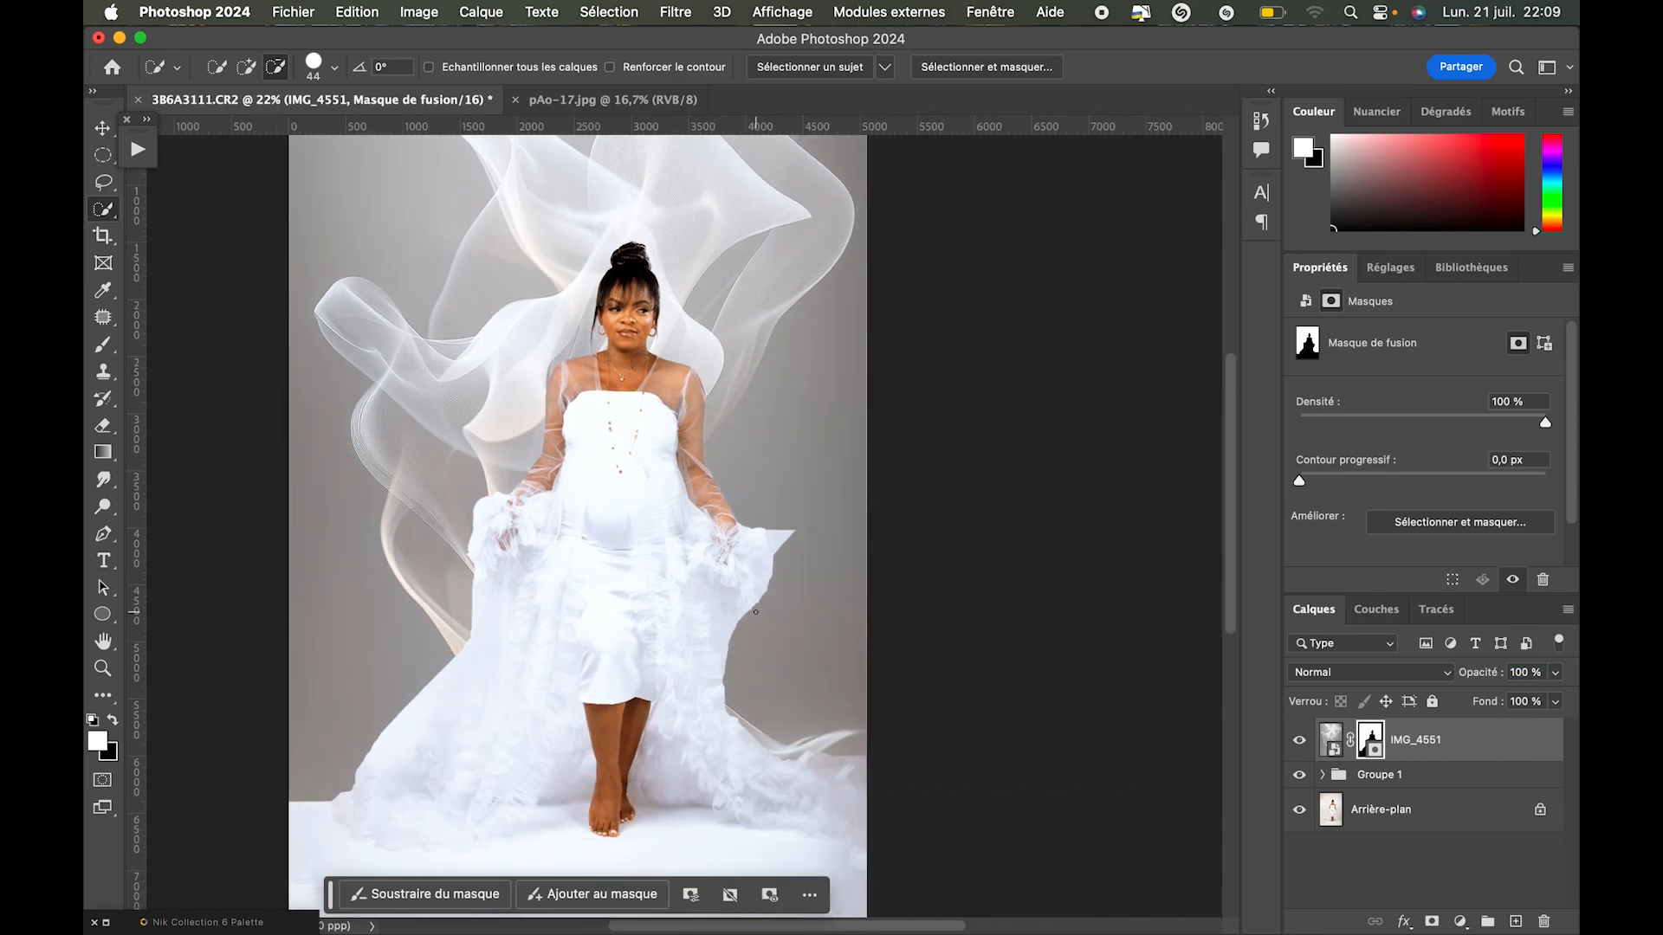
Examine the full composite and compare its veil backdrop with the reference pAo-17.jpg.
{"action": "scroll", "coordinate": [755, 612], "scroll_direction": "up", "scroll_amount": 3}
{"action": "scroll", "coordinate": [755, 612], "scroll_direction": "down", "scroll_amount": 3}
{"action": "scroll", "coordinate": [755, 613], "scroll_direction": "up", "scroll_amount": 3}
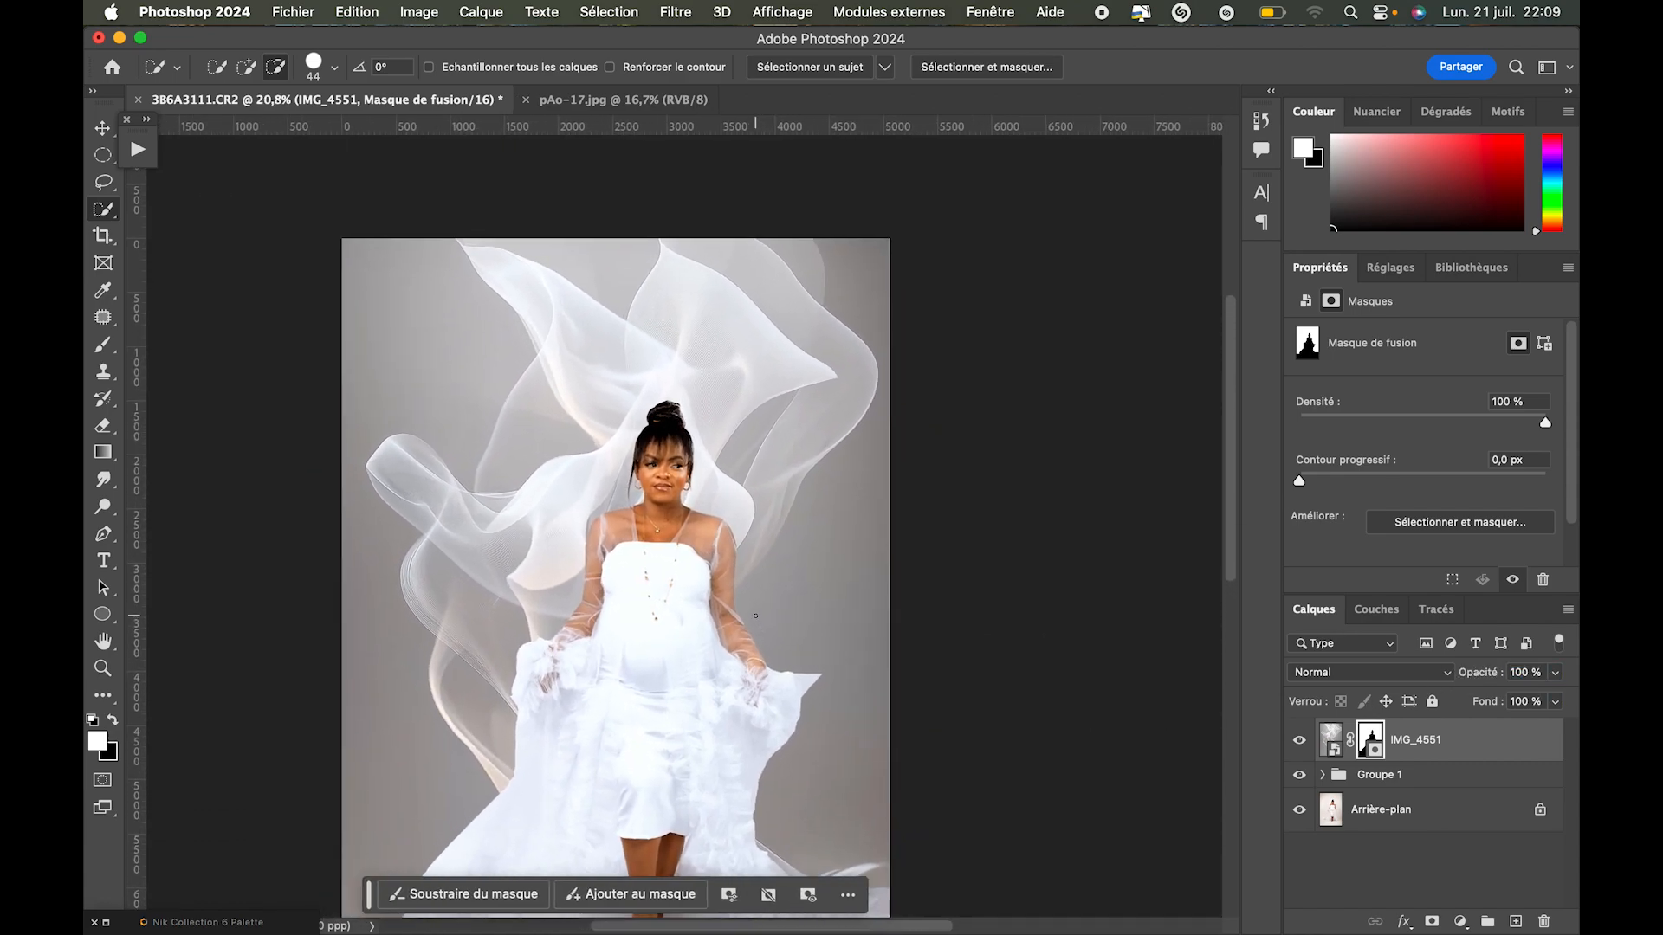
{"action": "scroll", "coordinate": [755, 613], "scroll_direction": "down", "scroll_amount": 4}
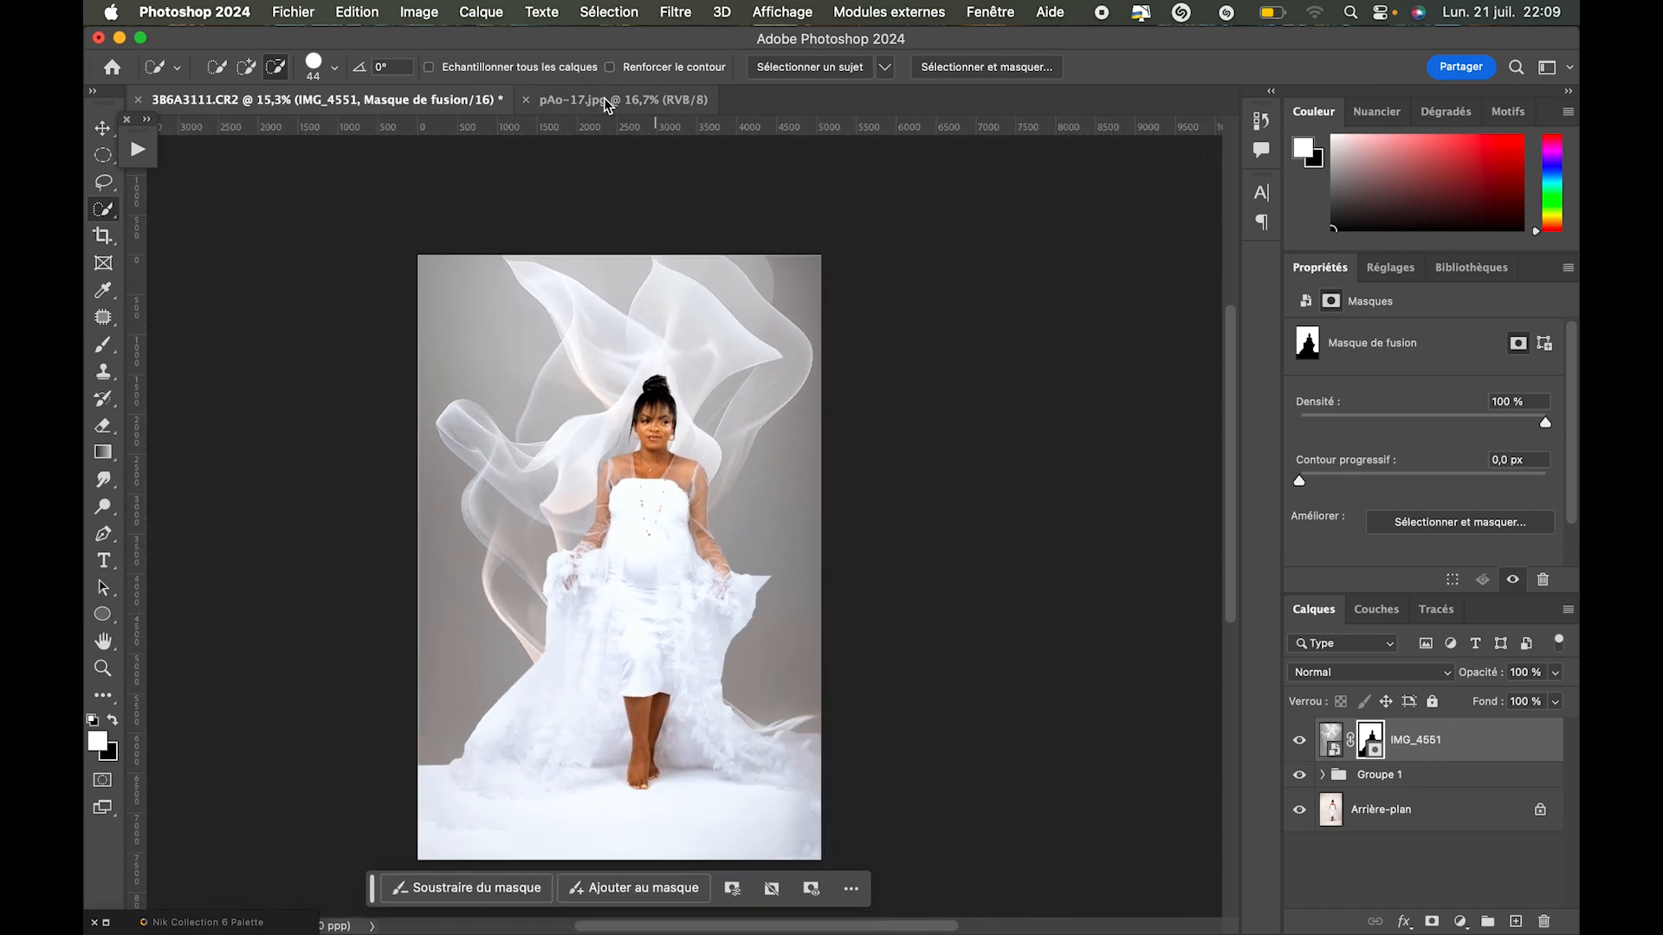
{"action": "left_click", "coordinate": [606, 101]}
{"action": "left_click", "coordinate": [426, 103]}
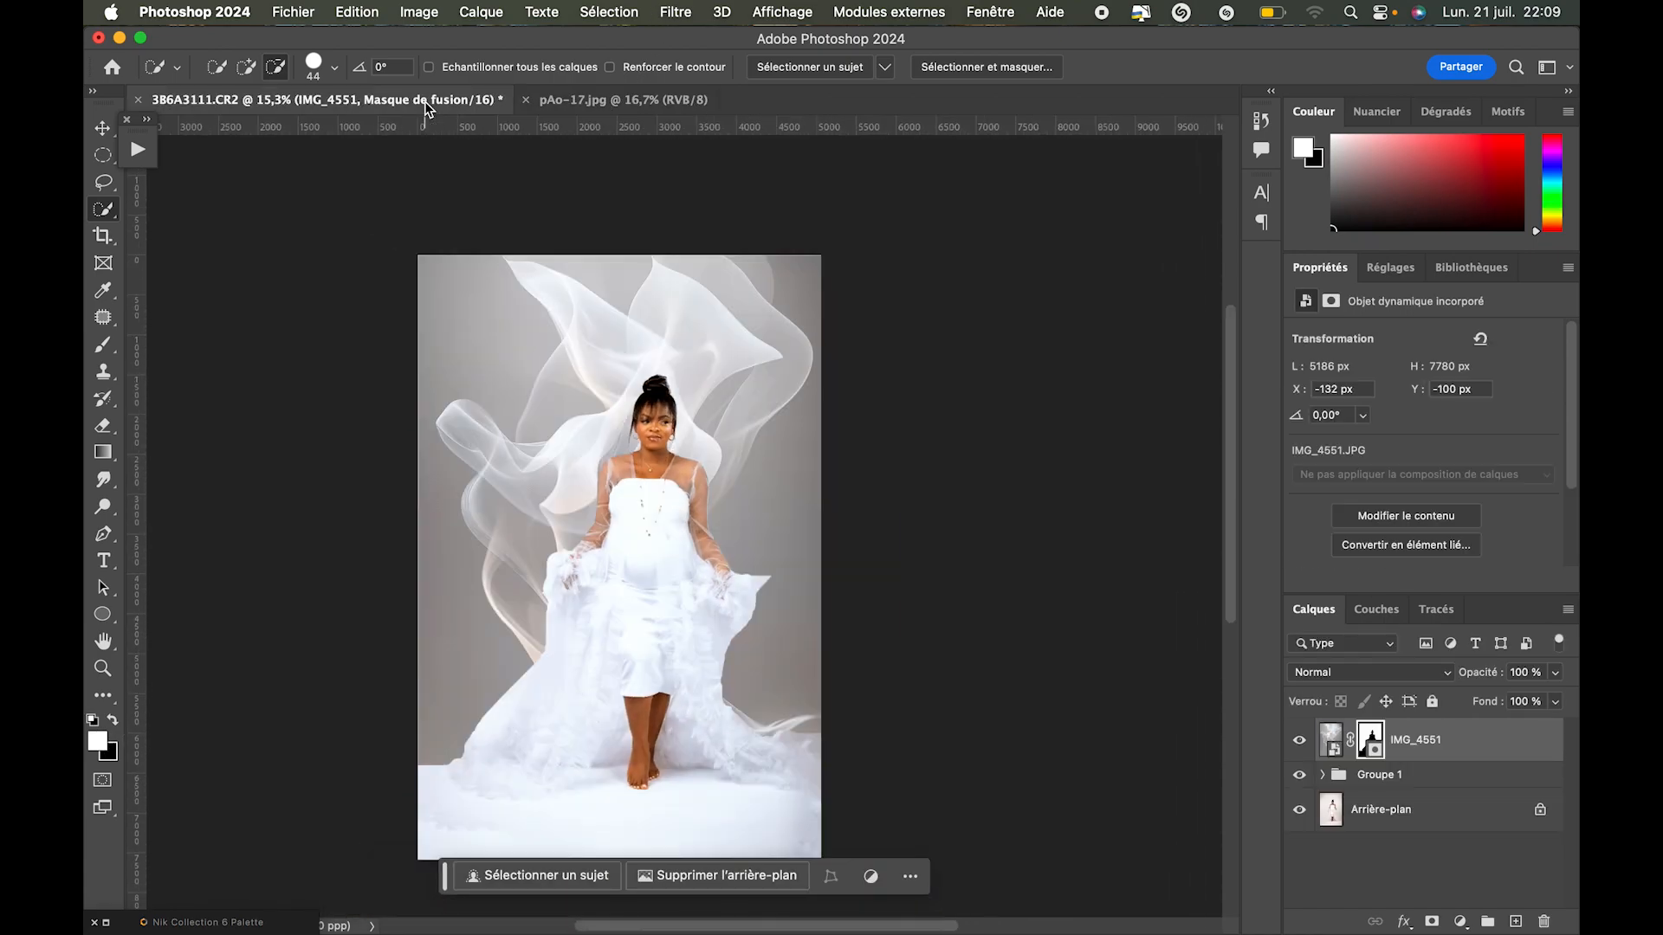
{"action": "left_click", "coordinate": [593, 101]}
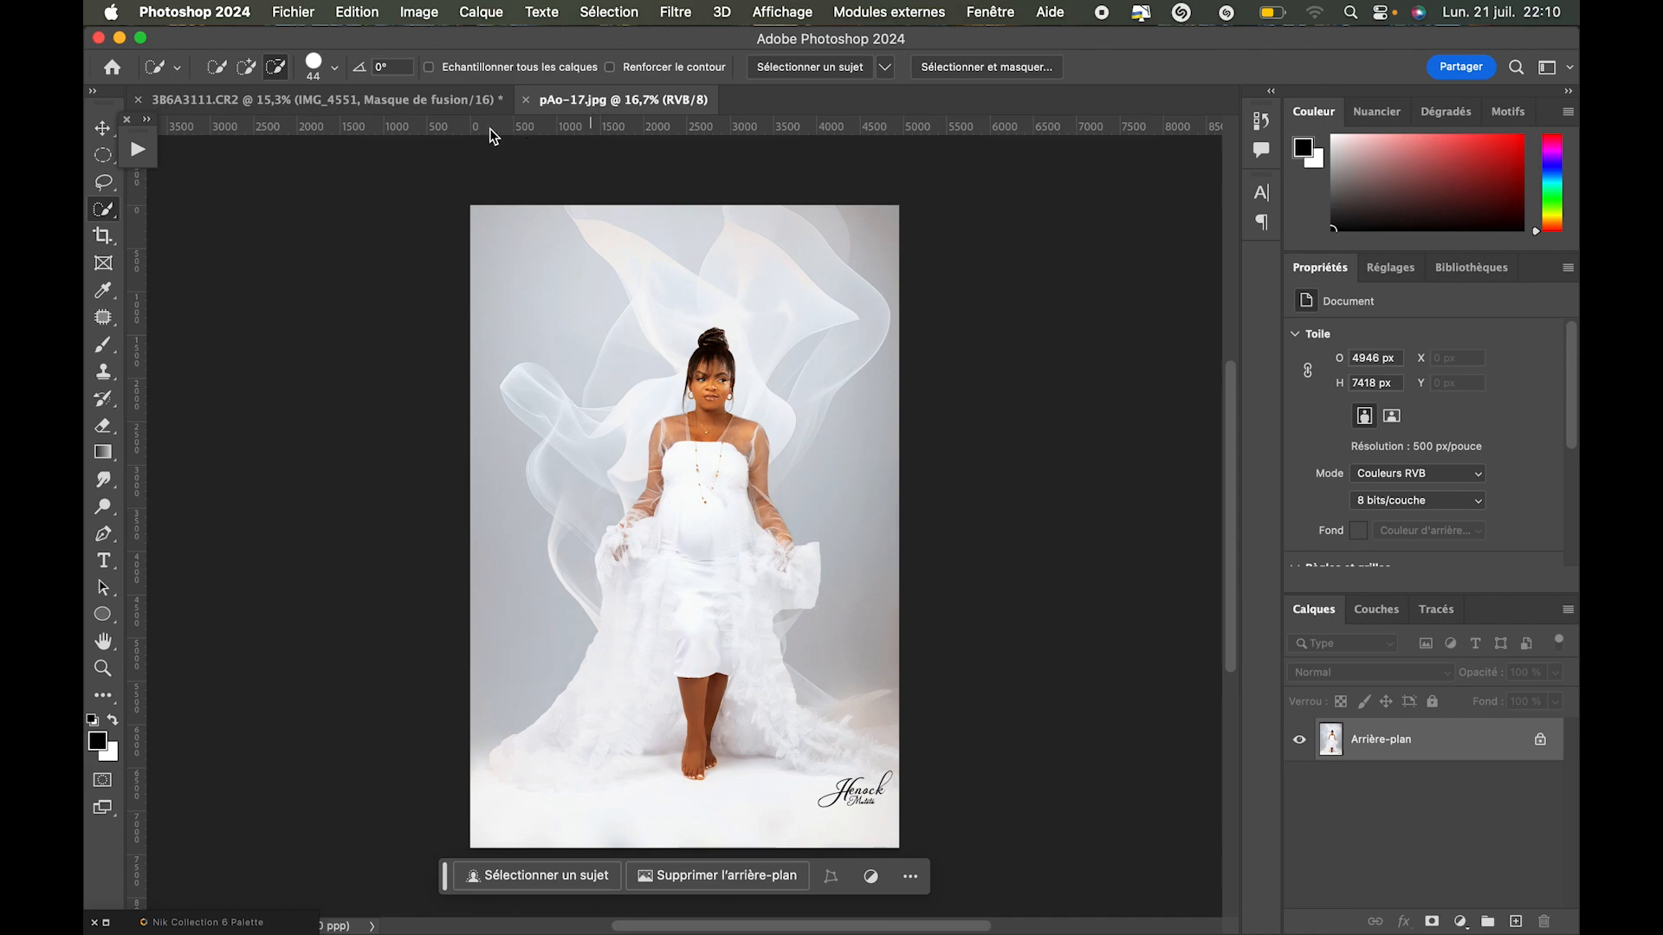
{"action": "left_click", "coordinate": [432, 98]}
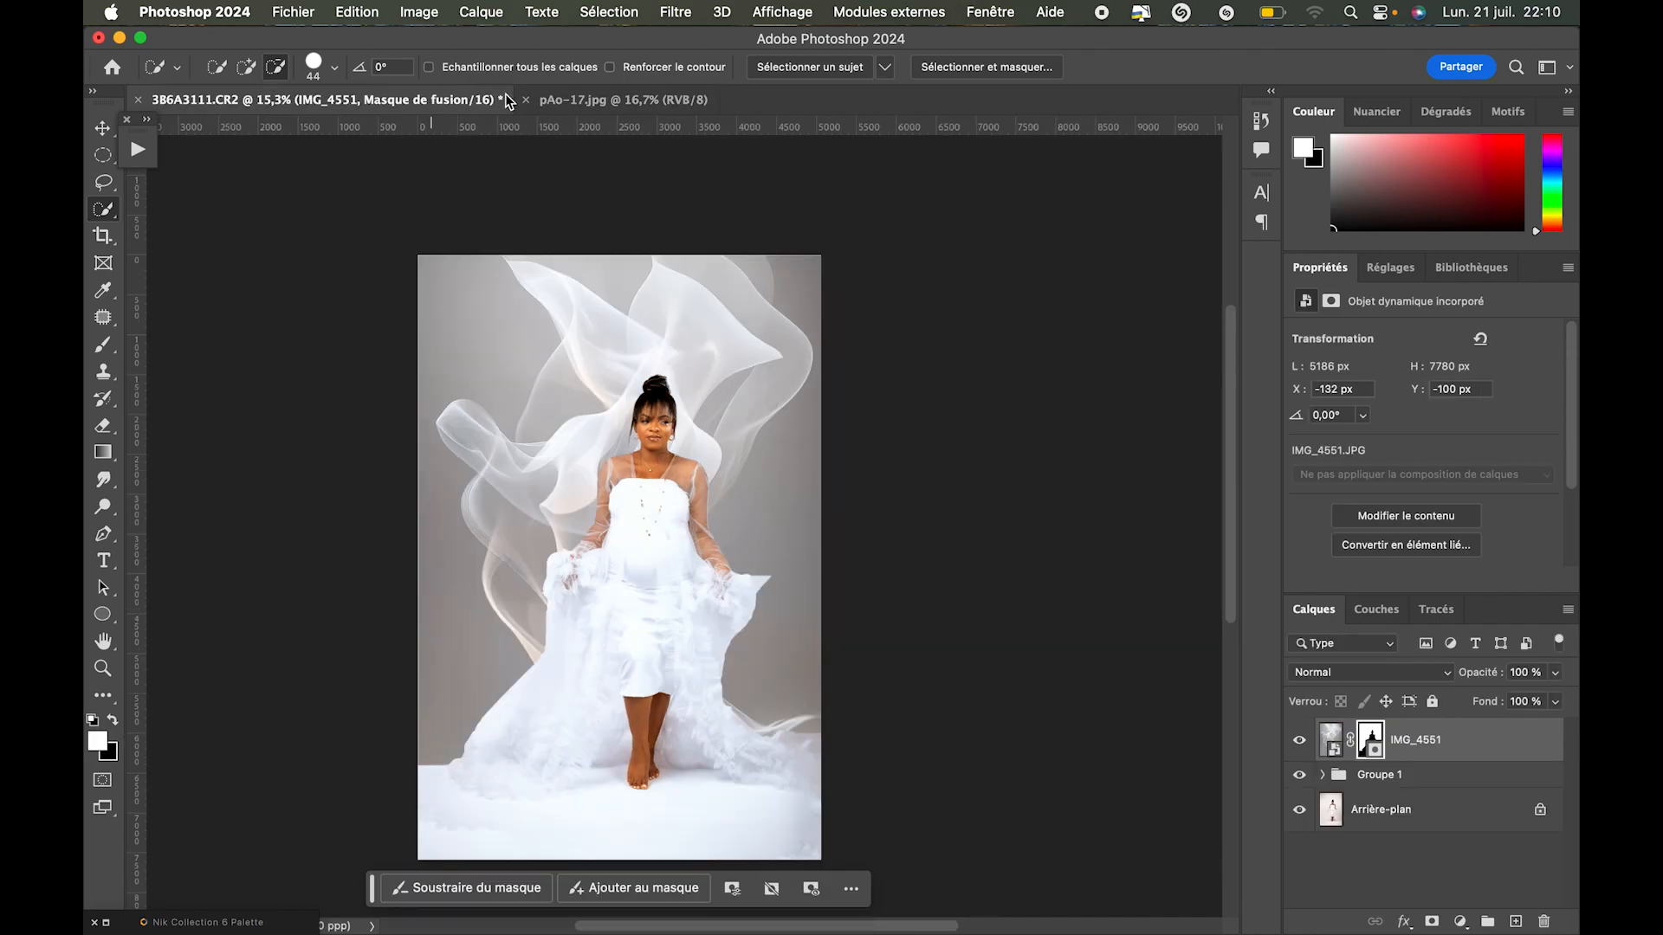
{"action": "left_click", "coordinate": [612, 101]}
{"action": "left_click", "coordinate": [373, 94]}
Set the IMG_4551 layer's opacity to 42% and check the result against pAo-17.jpg.
{"action": "scroll", "coordinate": [1128, 715], "scroll_direction": "up", "scroll_amount": 3}
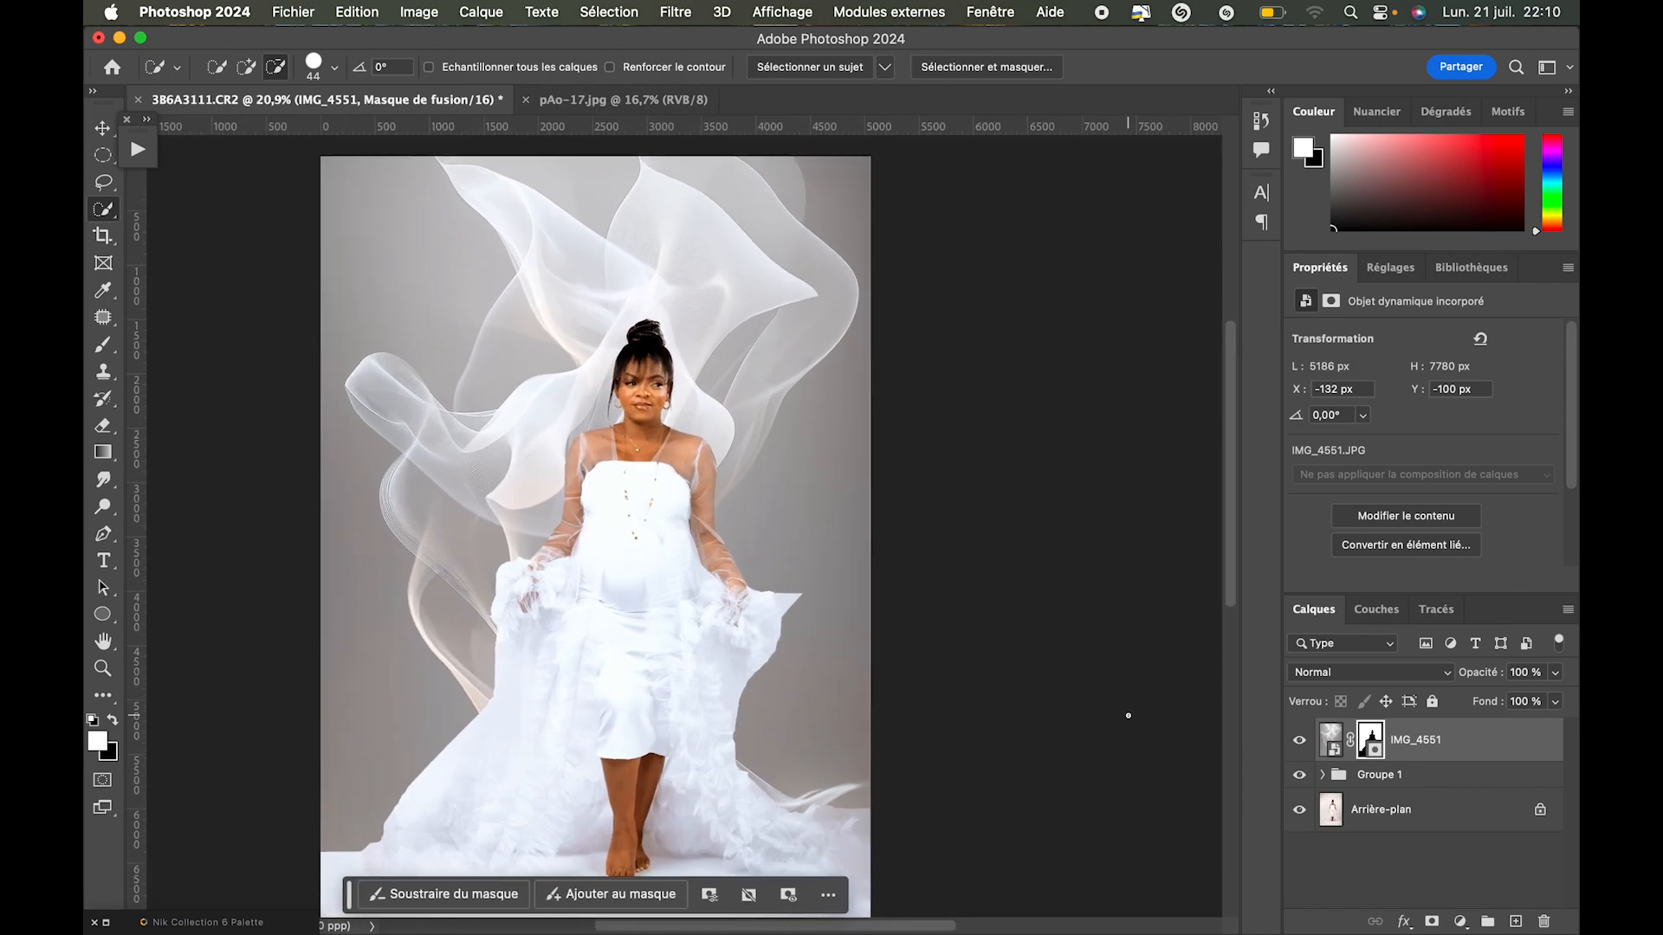
{"action": "left_click_drag", "start_coordinate": [1488, 681], "coordinate": [1423, 686]}
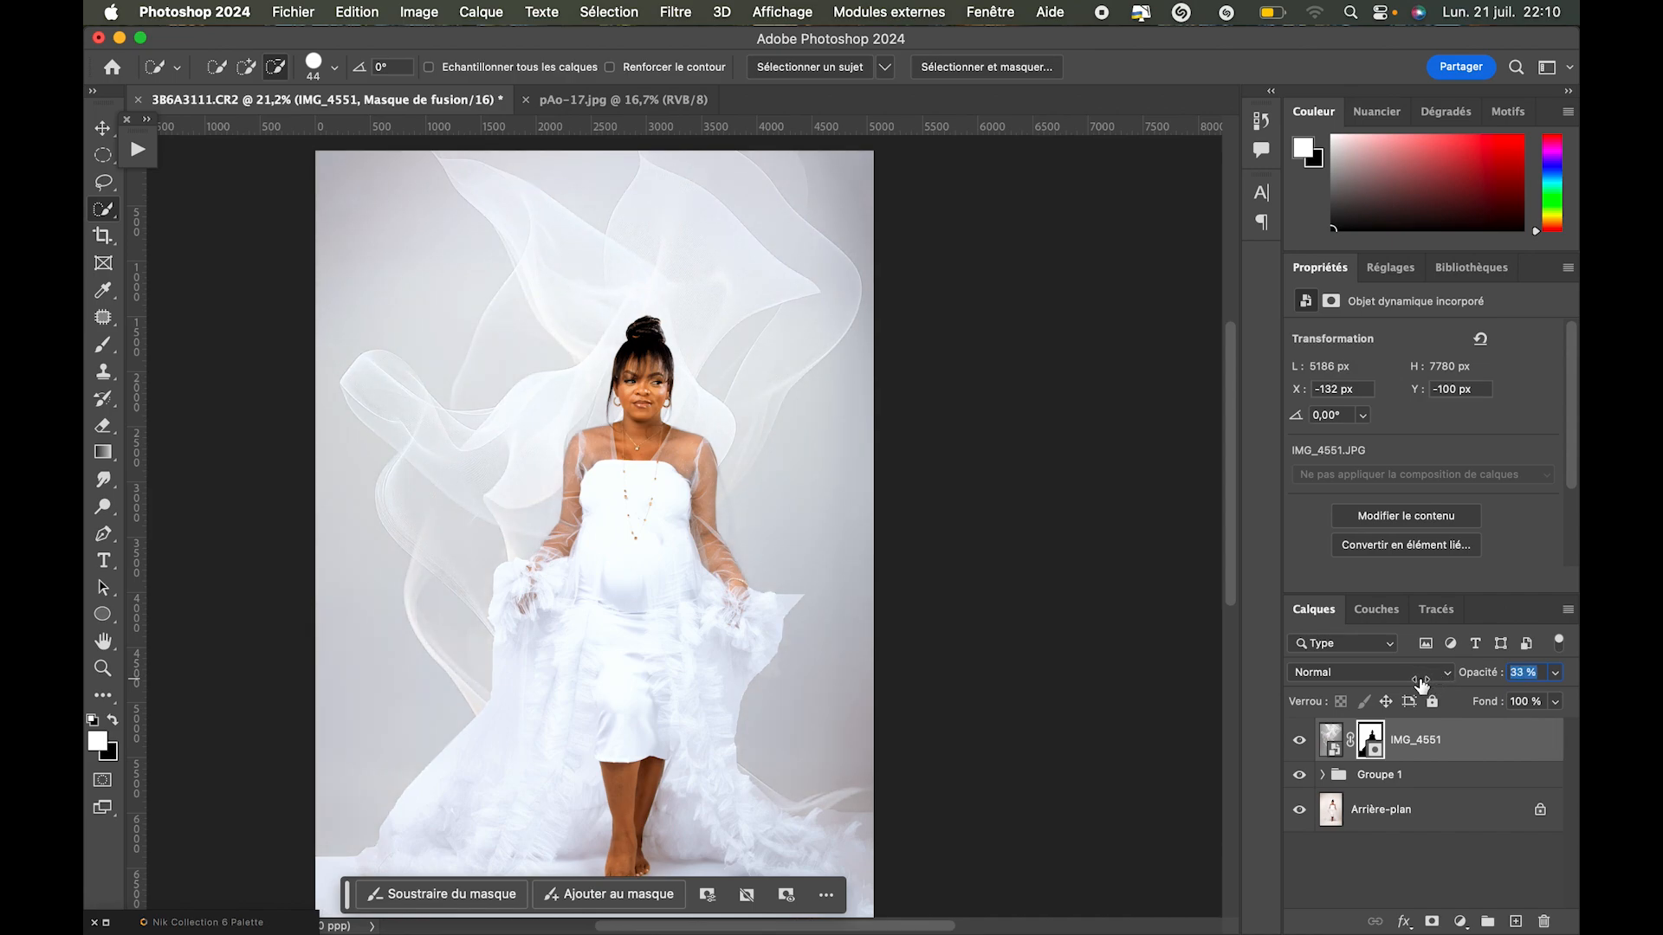
{"action": "left_click_drag", "start_coordinate": [1421, 684], "coordinate": [1431, 681]}
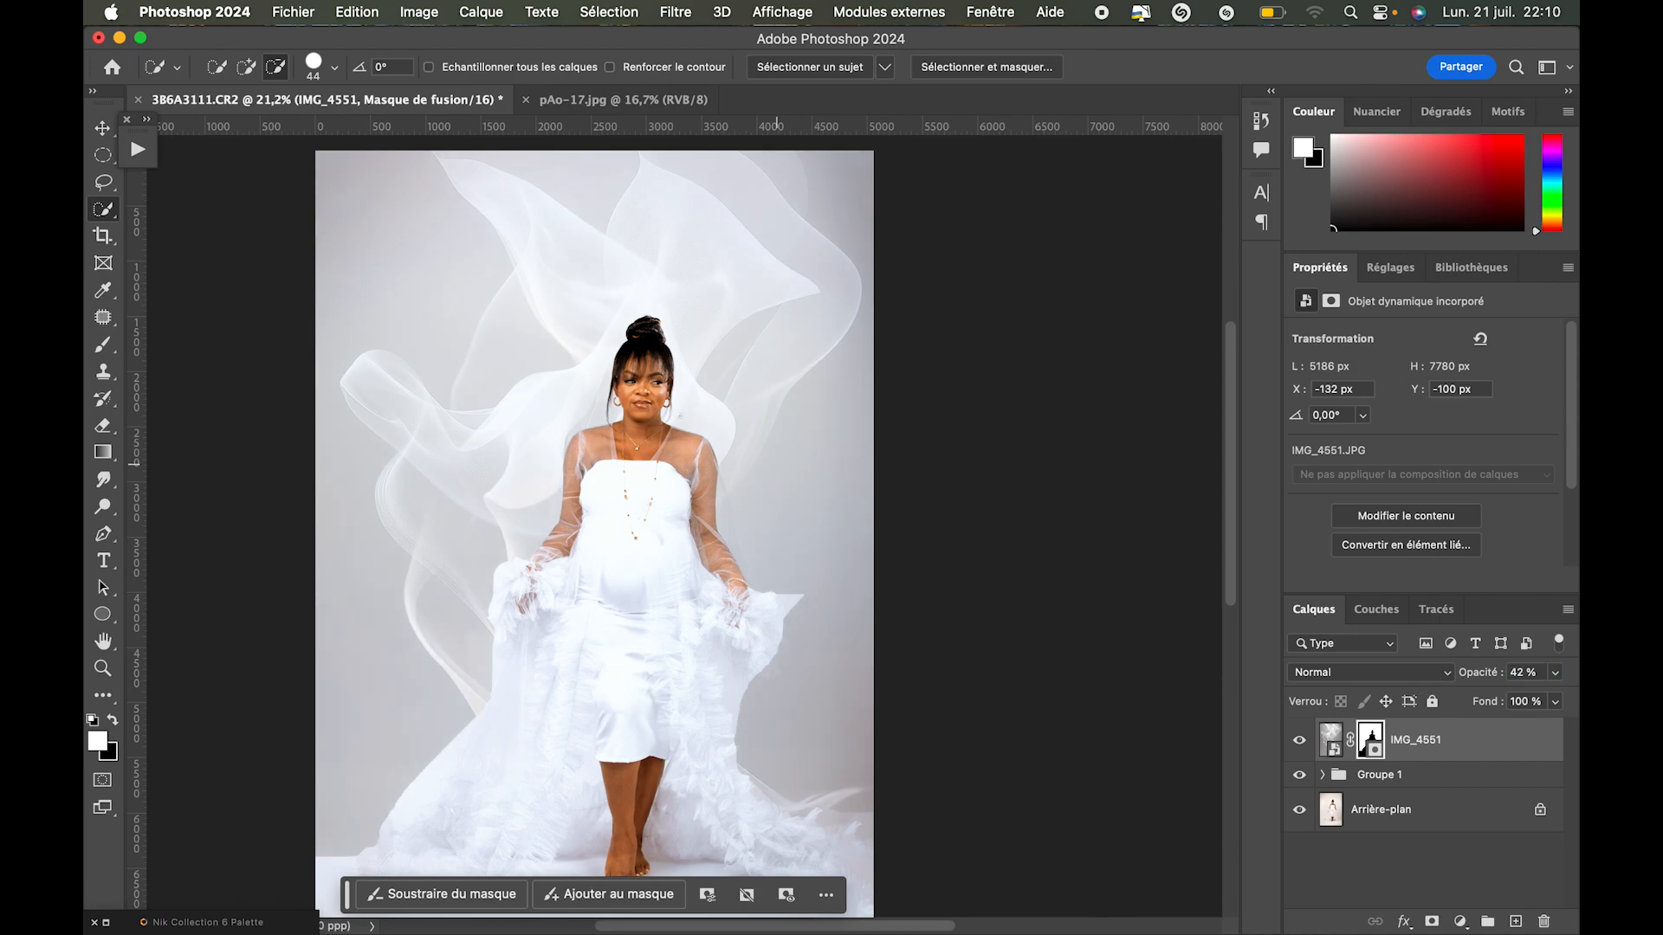
{"action": "left_click", "coordinate": [621, 97]}
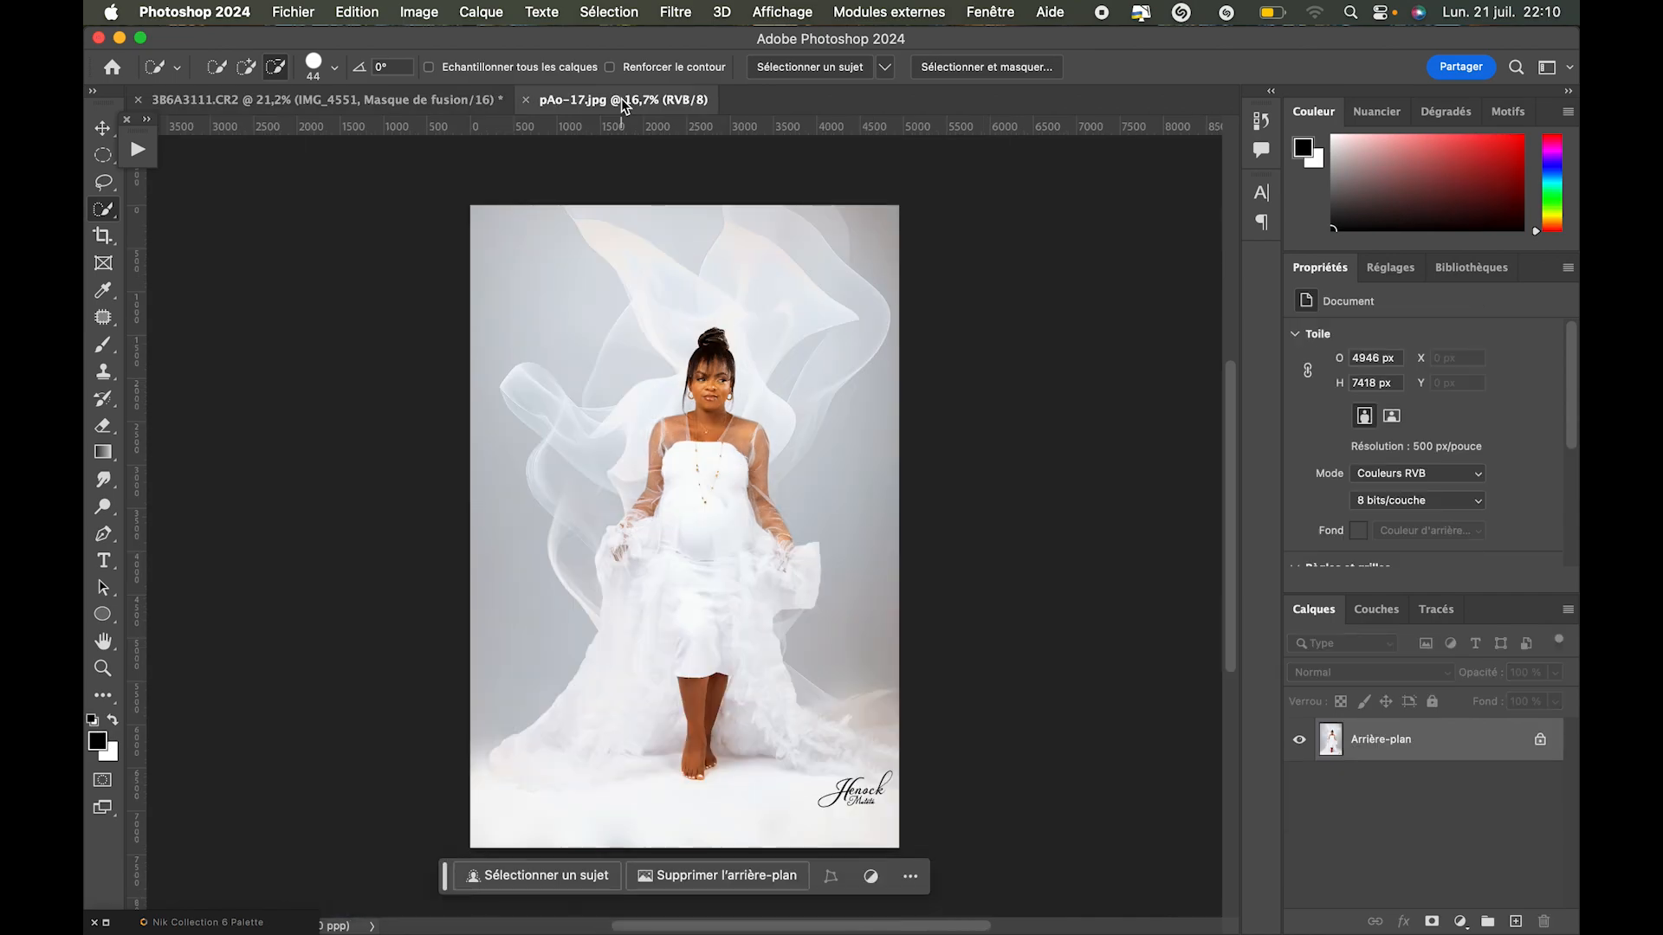
{"action": "left_click", "coordinate": [431, 101]}
{"action": "scroll", "coordinate": [695, 434], "scroll_direction": "down", "scroll_amount": 5}
{"action": "scroll", "coordinate": [695, 434], "scroll_direction": "up", "scroll_amount": 3}
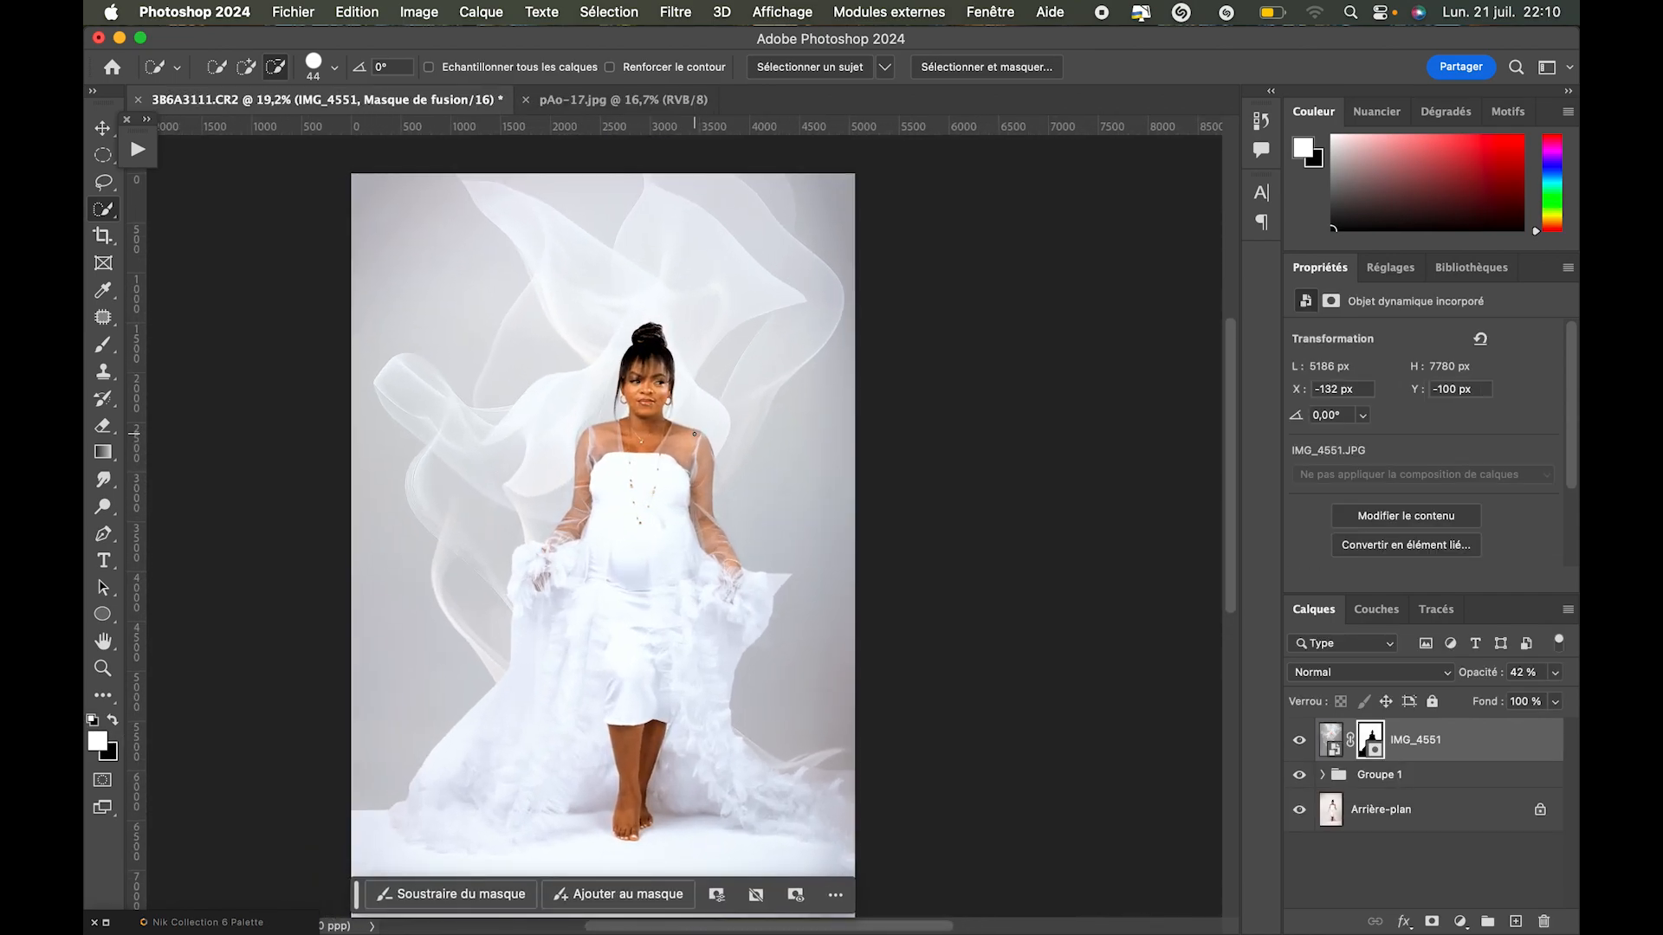
{"action": "scroll", "coordinate": [640, 264], "scroll_direction": "left", "scroll_amount": 2}
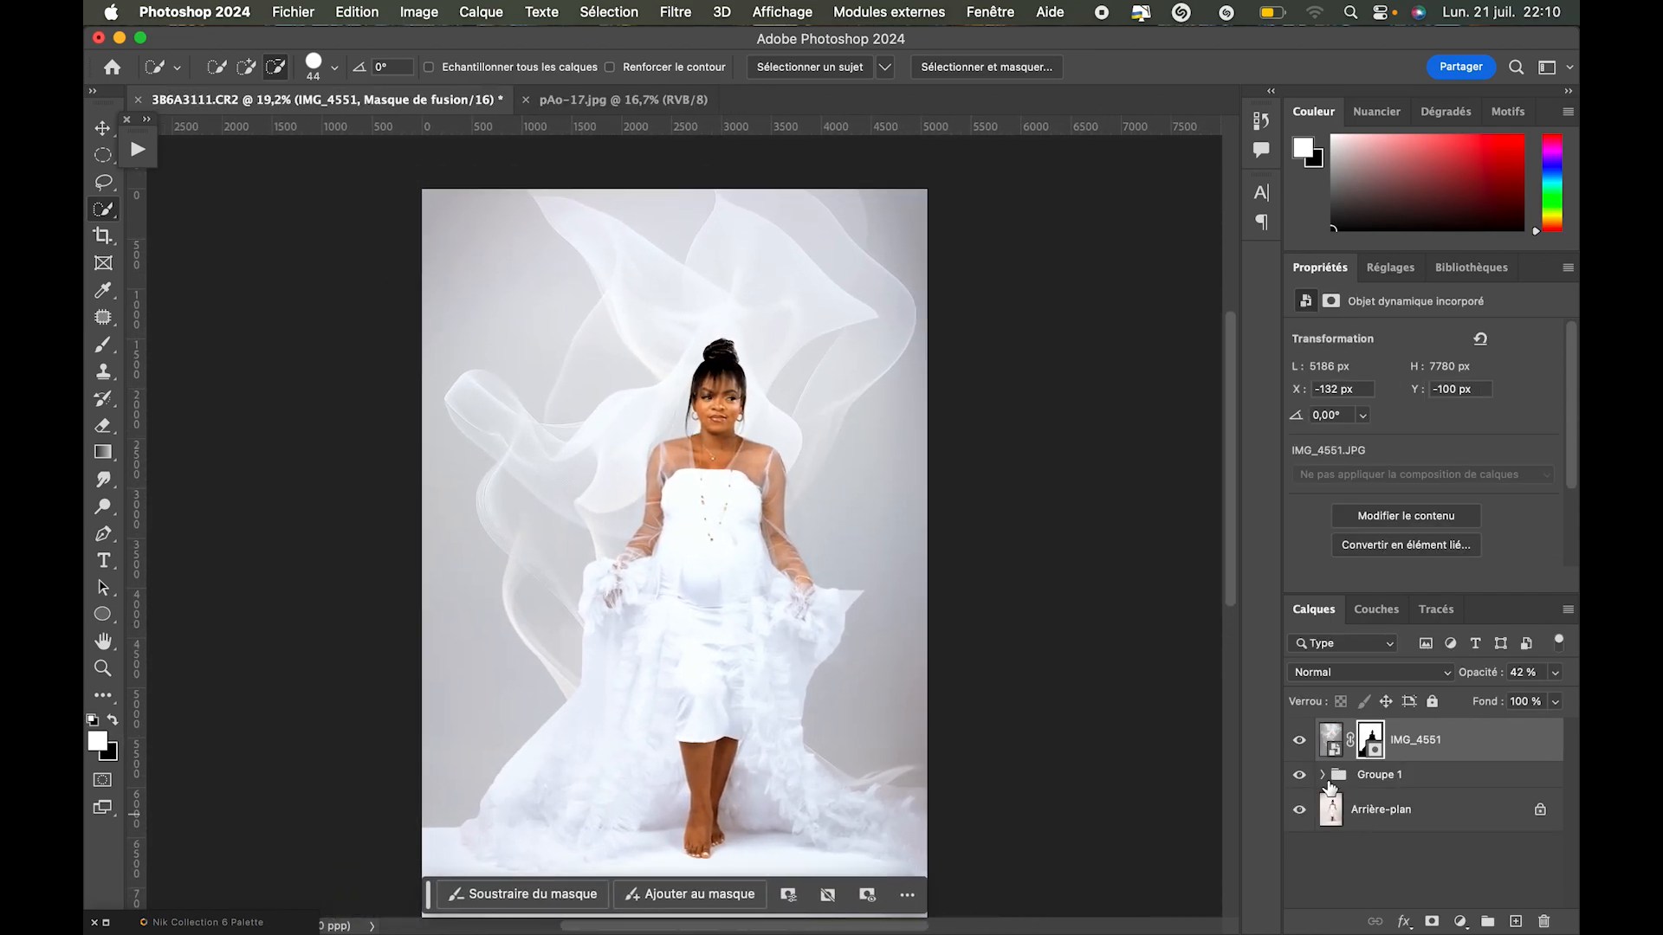
Scale the IMG_4551 veil image to 100.17%, undoing the trial reductions before accepting the transformation.
{"action": "left_click", "coordinate": [1330, 741]}
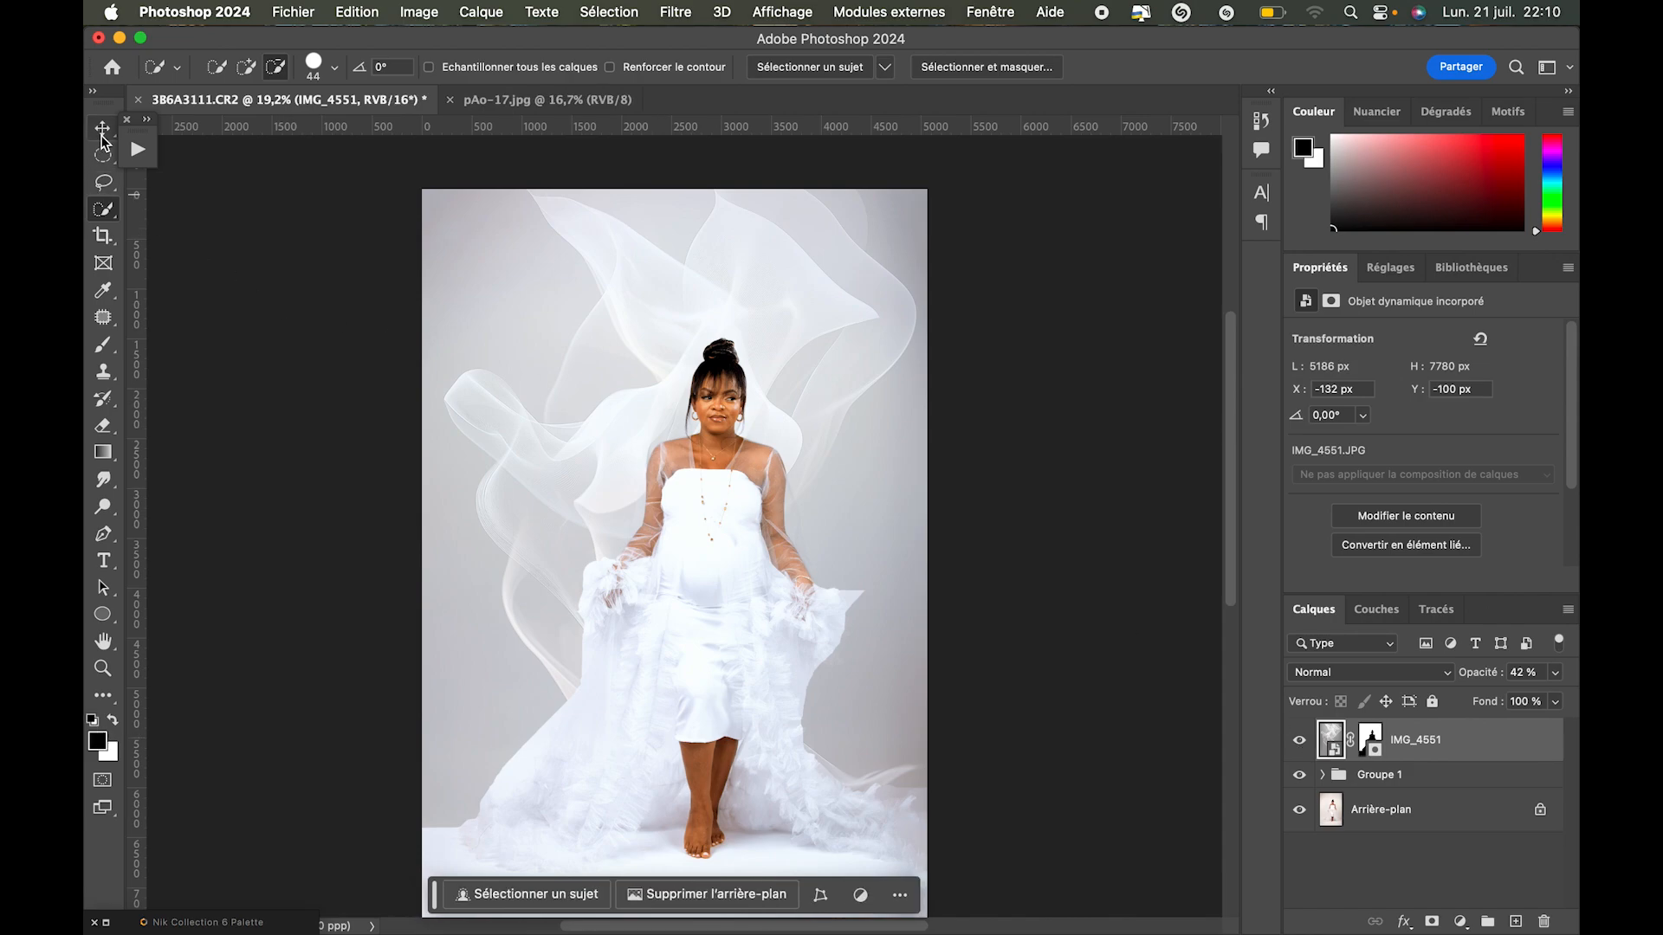
{"action": "left_click", "coordinate": [102, 131]}
{"action": "mouse_move", "coordinate": [666, 182]}
{"action": "left_mouse_down"}
{"action": "mouse_move", "coordinate": [683, 195]}
{"action": "mouse_move", "coordinate": [679, 138]}
{"action": "mouse_move", "coordinate": [669, 179]}
{"action": "left_mouse_up"}
{"action": "left_click_drag", "start_coordinate": [926, 566], "coordinate": [810, 561]}
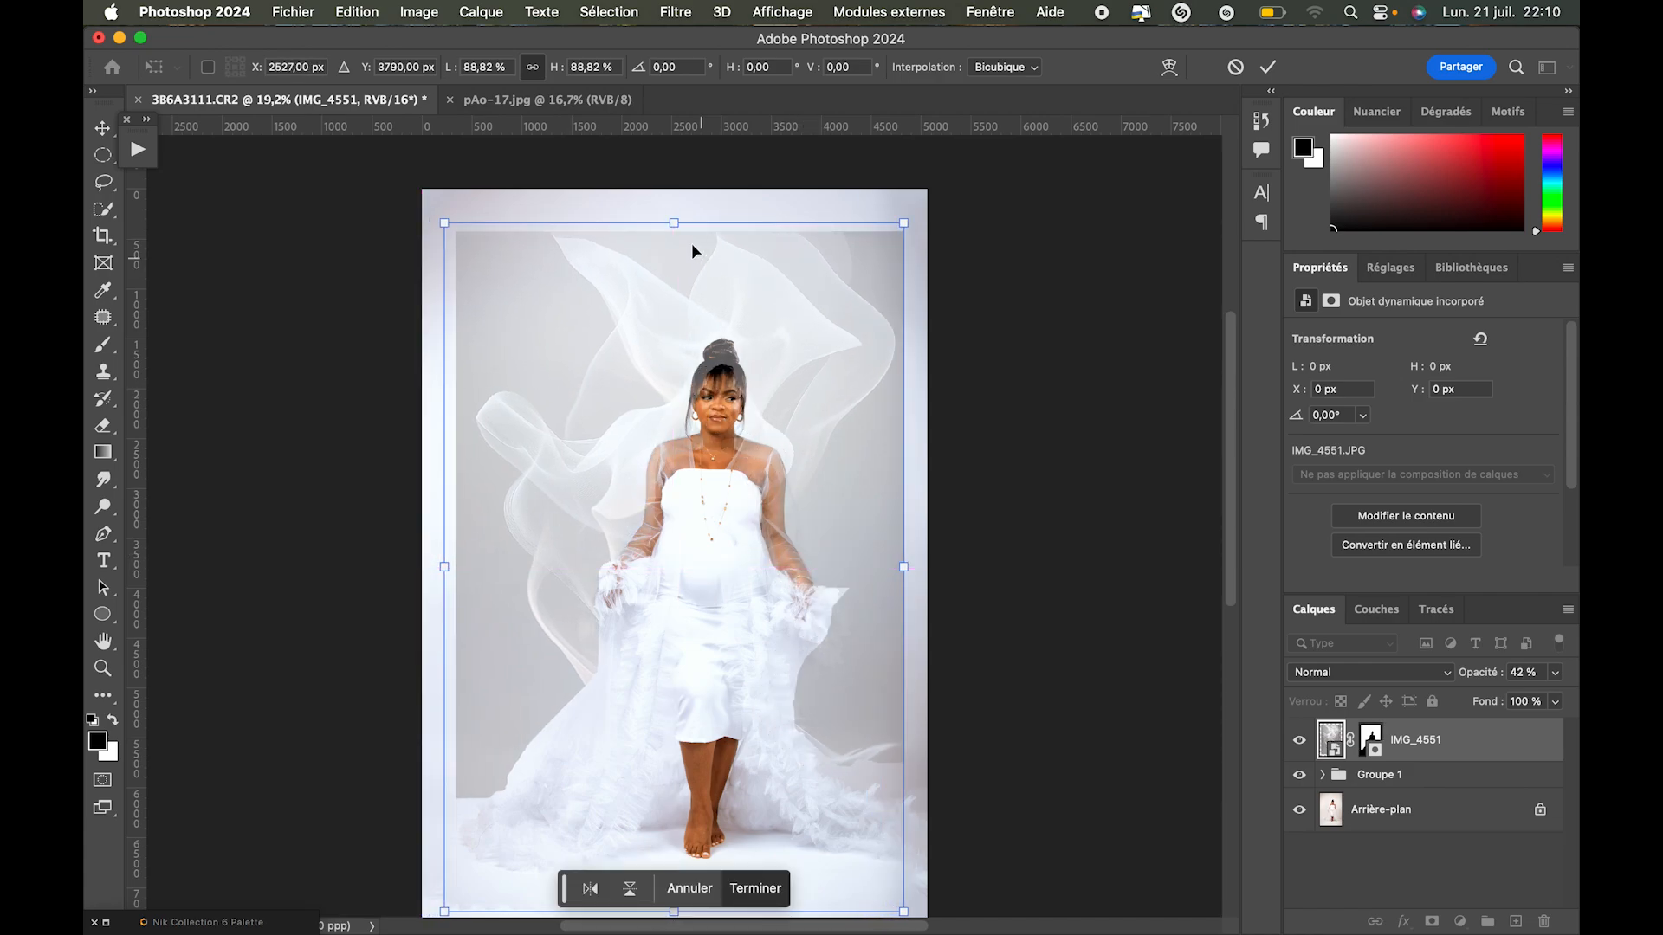
{"action": "left_click_drag", "start_coordinate": [680, 222], "coordinate": [679, 180]}
{"action": "left_click_drag", "start_coordinate": [793, 440], "coordinate": [771, 443]}
{"action": "key", "text": "super+z"}
{"action": "key", "text": "super+z"}
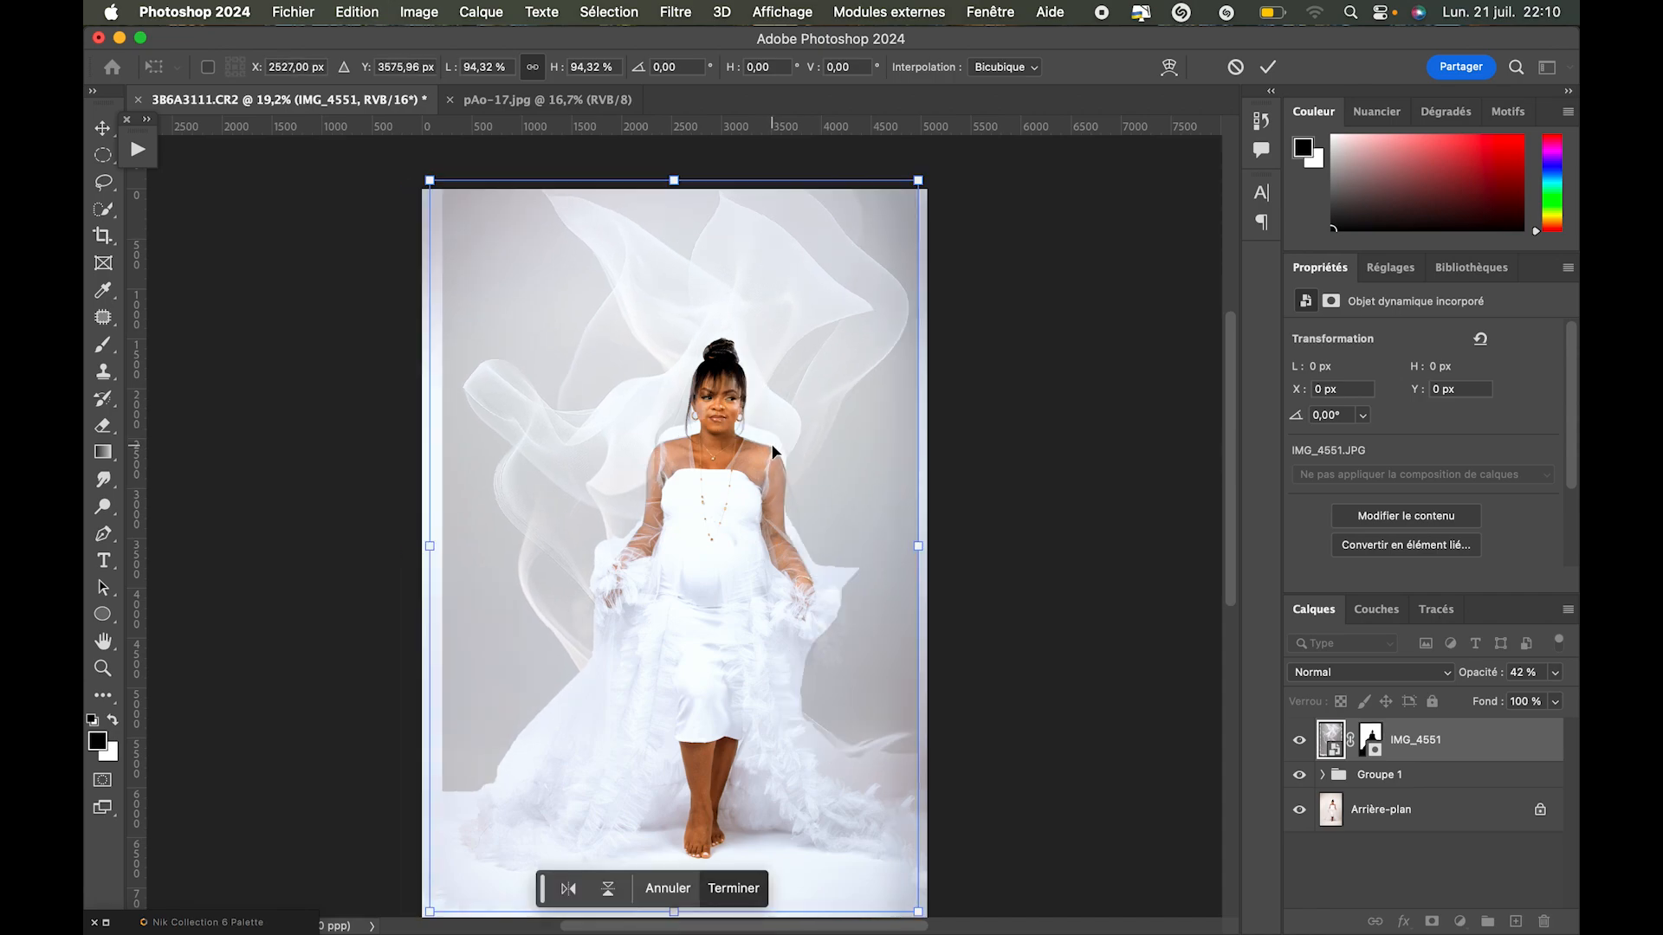
{"action": "key", "text": "super+z"}
{"action": "key", "text": "super+z"}
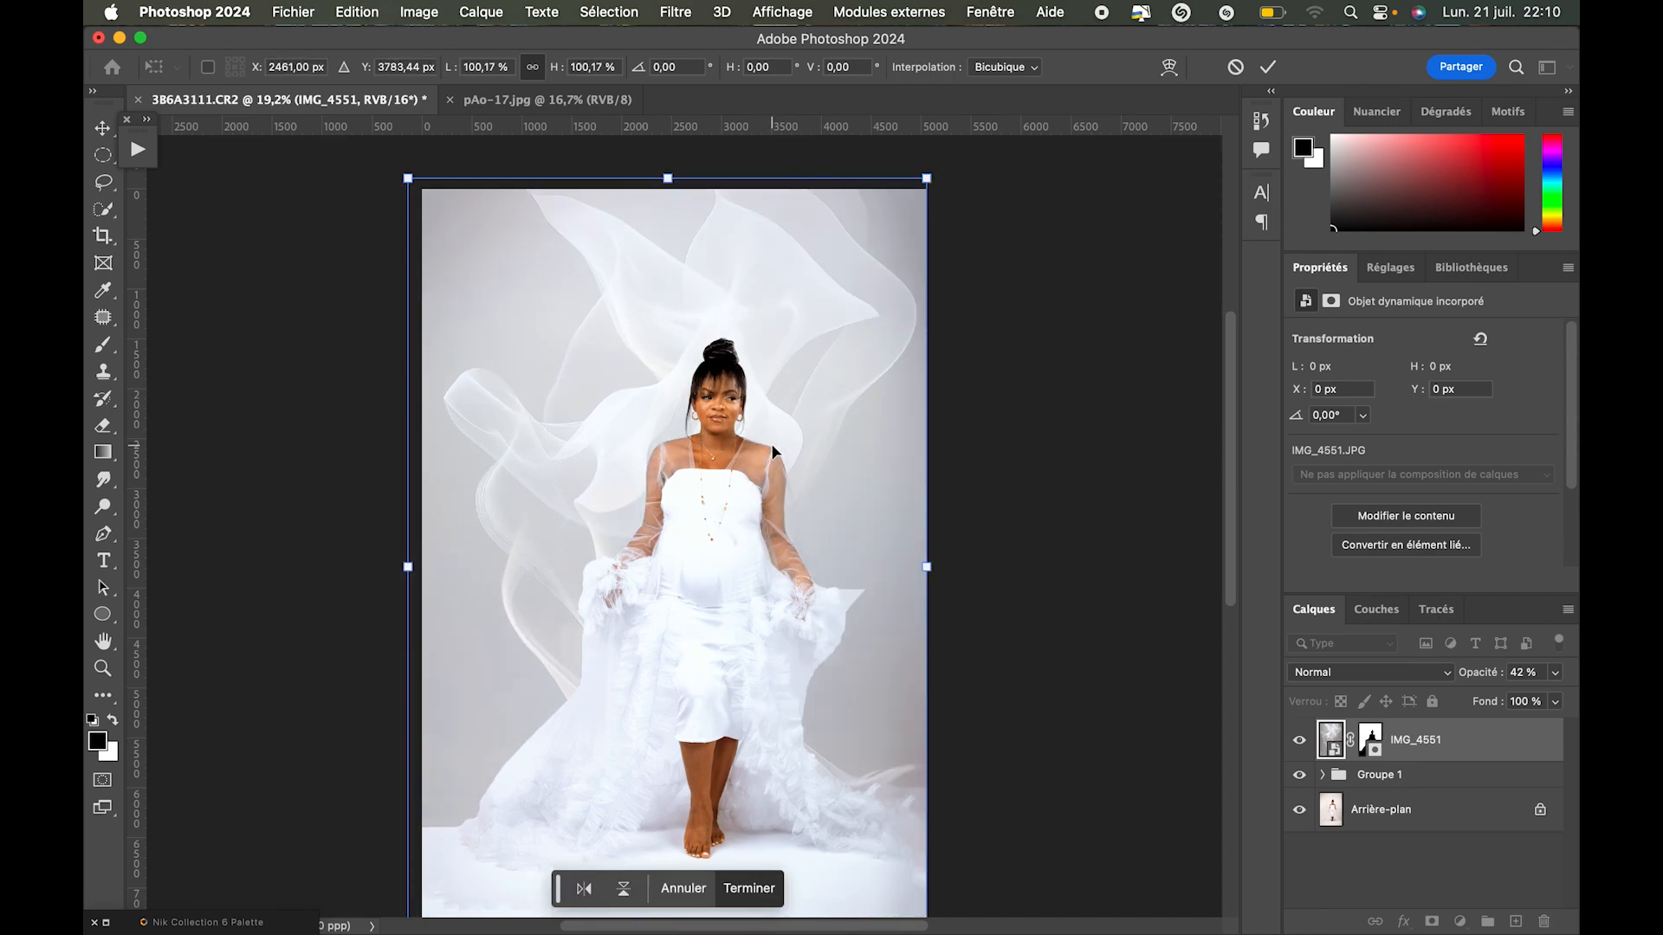
{"action": "left_click", "coordinate": [1265, 66]}
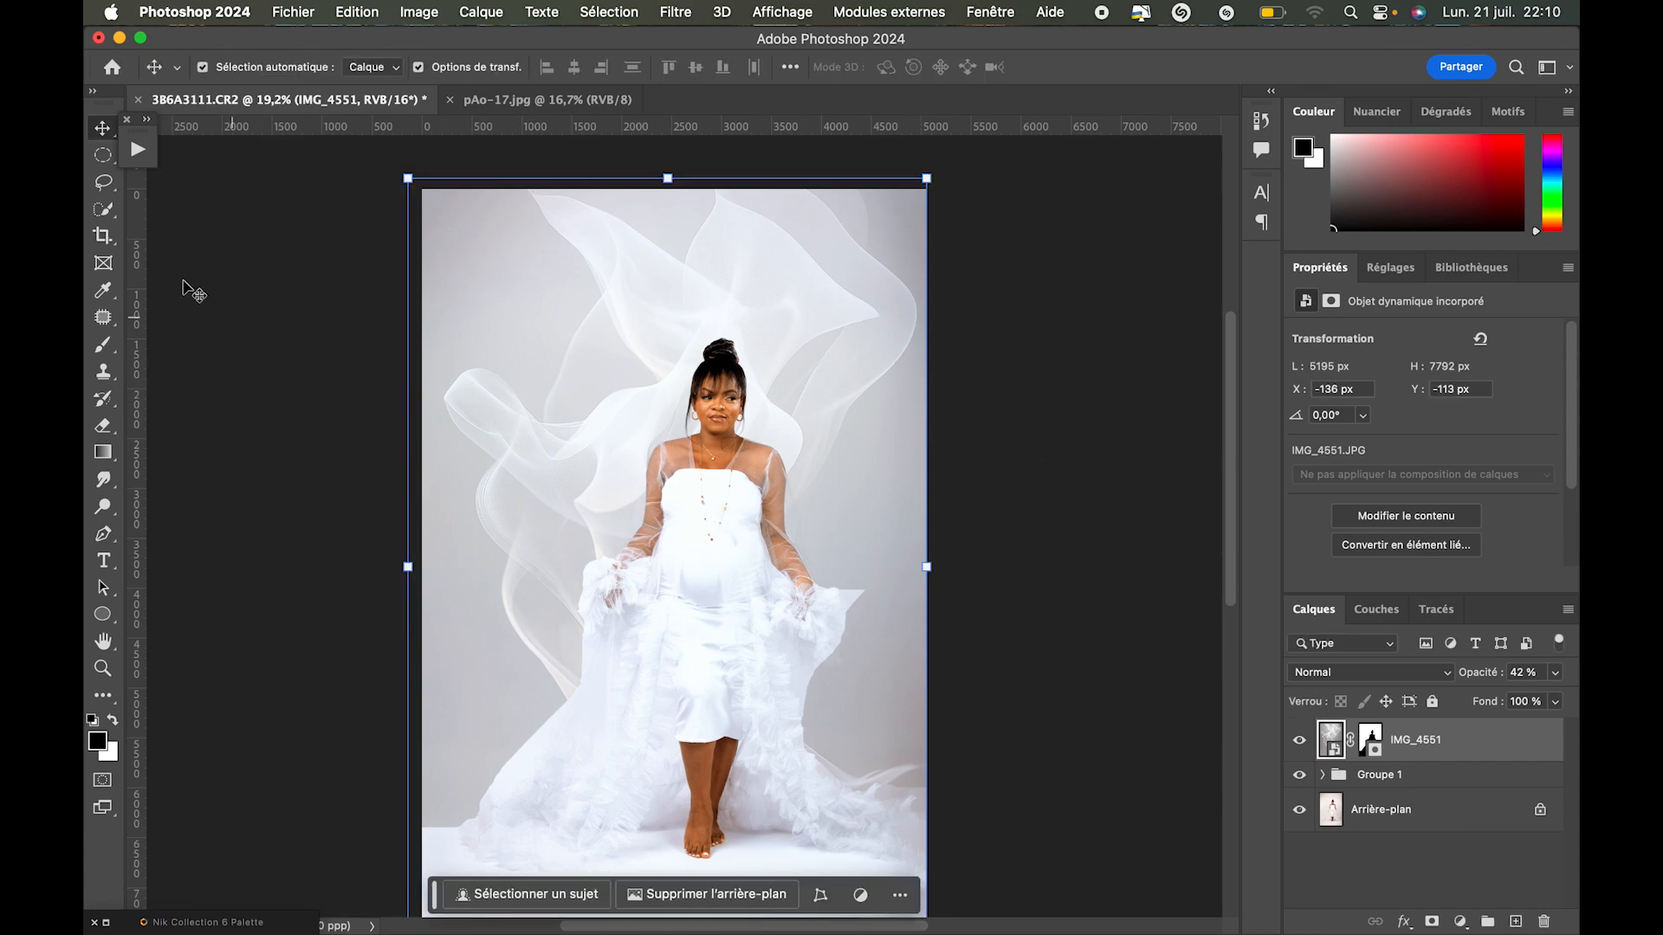
Activate the Patch tool and examine the whole composite from the veil down to the floor.
{"action": "left_click", "coordinate": [103, 316]}
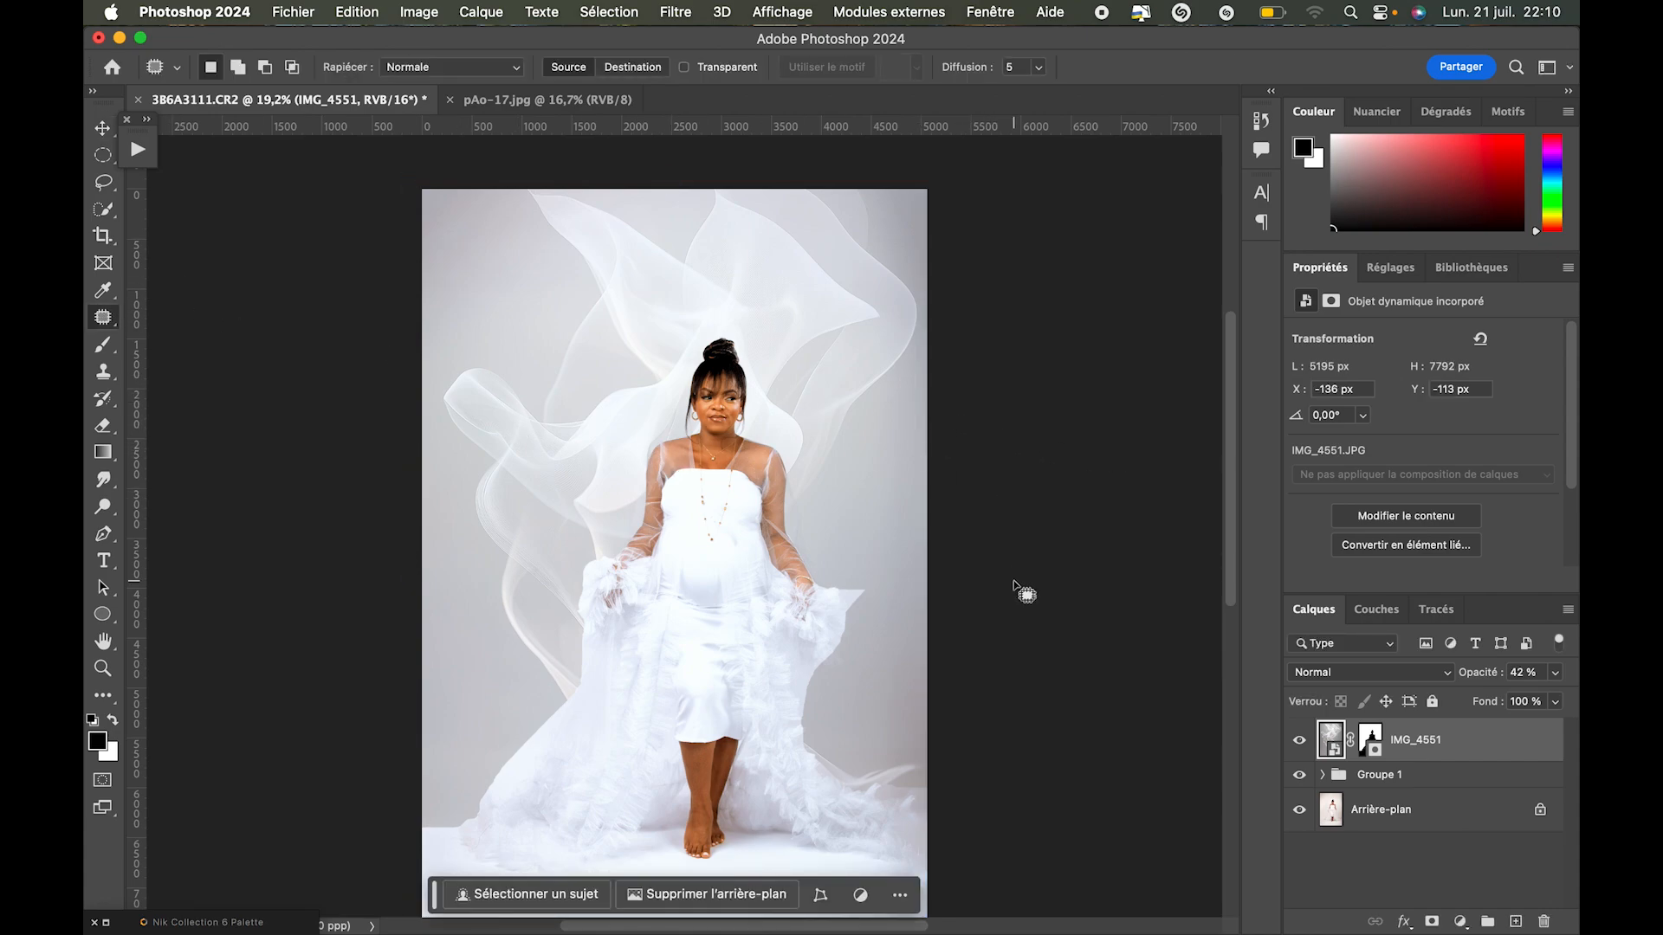
{"action": "scroll", "coordinate": [1025, 592], "scroll_direction": "down", "scroll_amount": 3}
{"action": "scroll", "coordinate": [964, 605], "scroll_direction": "up", "scroll_amount": 6}
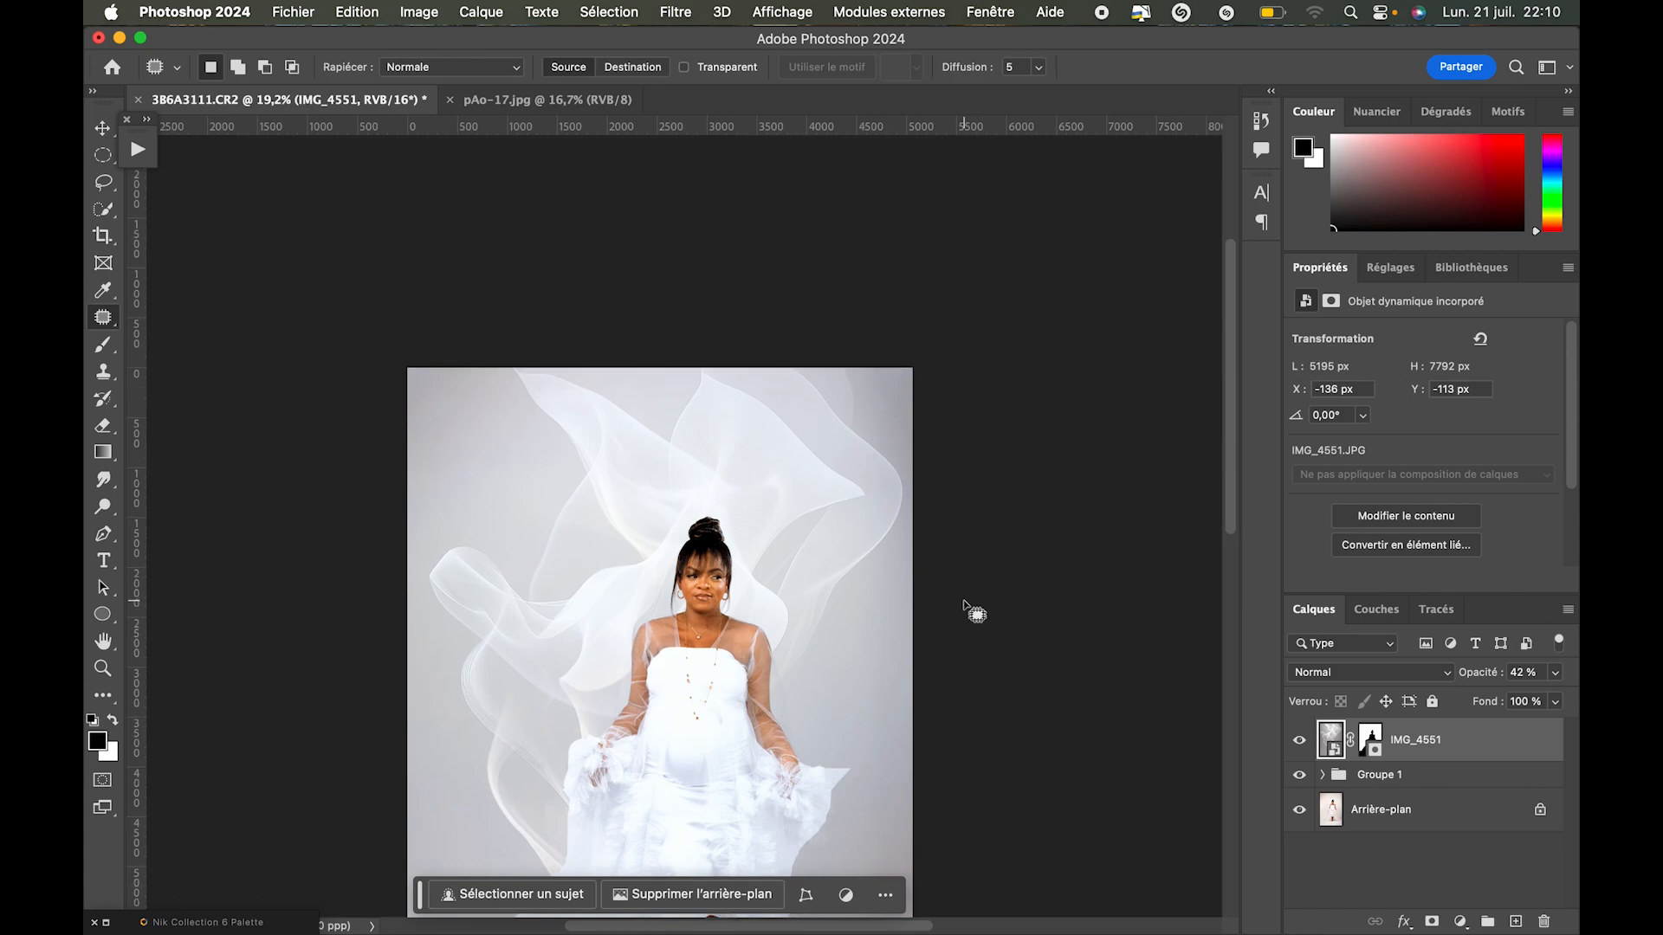
{"action": "scroll", "coordinate": [964, 604], "scroll_direction": "down", "scroll_amount": 2}
{"action": "scroll", "coordinate": [963, 604], "scroll_direction": "down", "scroll_amount": 3}
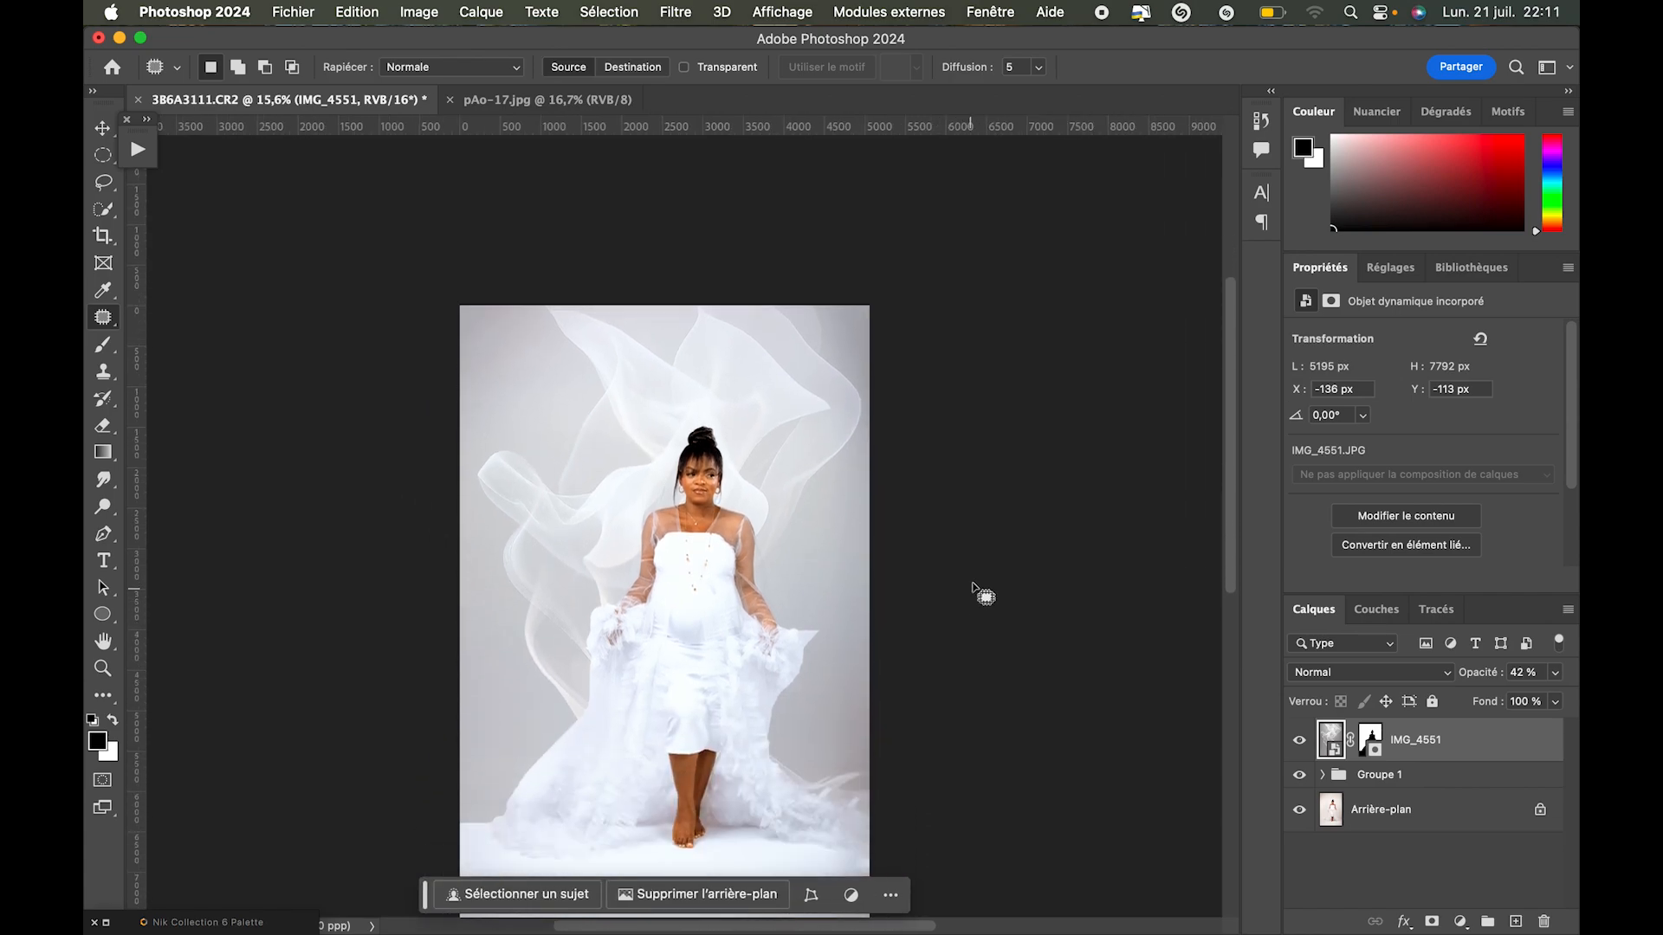
{"action": "scroll", "coordinate": [972, 587], "scroll_direction": "up", "scroll_amount": 6}
{"action": "scroll", "coordinate": [973, 587], "scroll_direction": "down", "scroll_amount": 5}
{"action": "scroll", "coordinate": [978, 593], "scroll_direction": "down", "scroll_amount": 5}
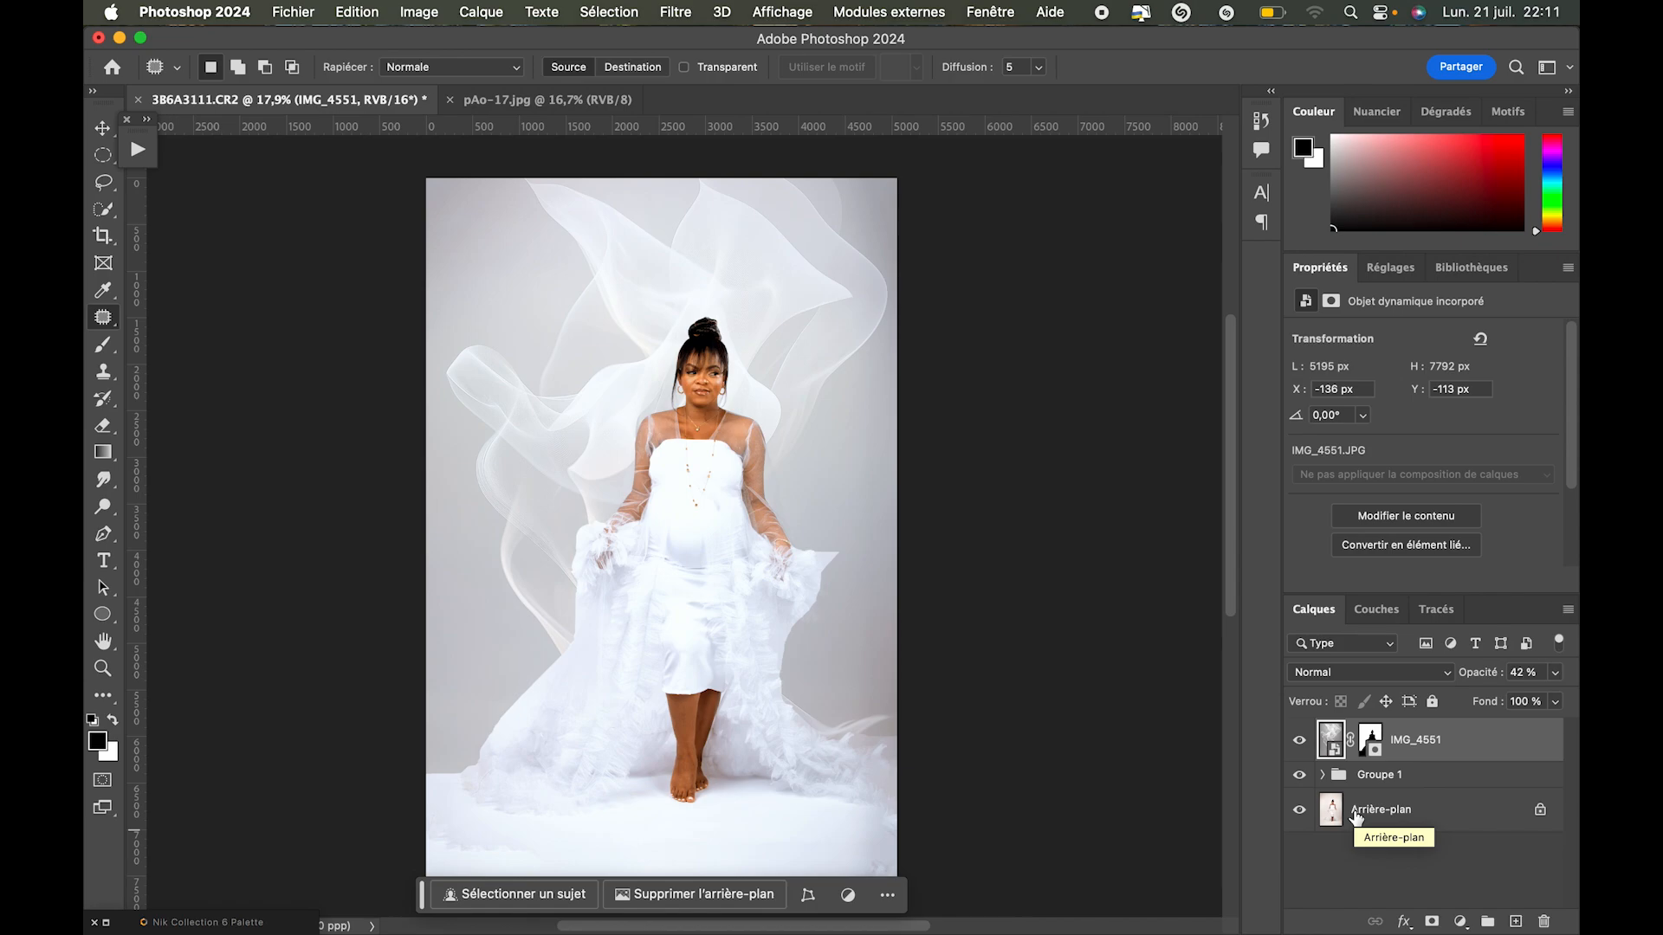
Merge the IMG_4551 layer, Groupe 1 and Arrière-plan into a single layer.
{"action": "left_click", "coordinate": [1356, 817]}
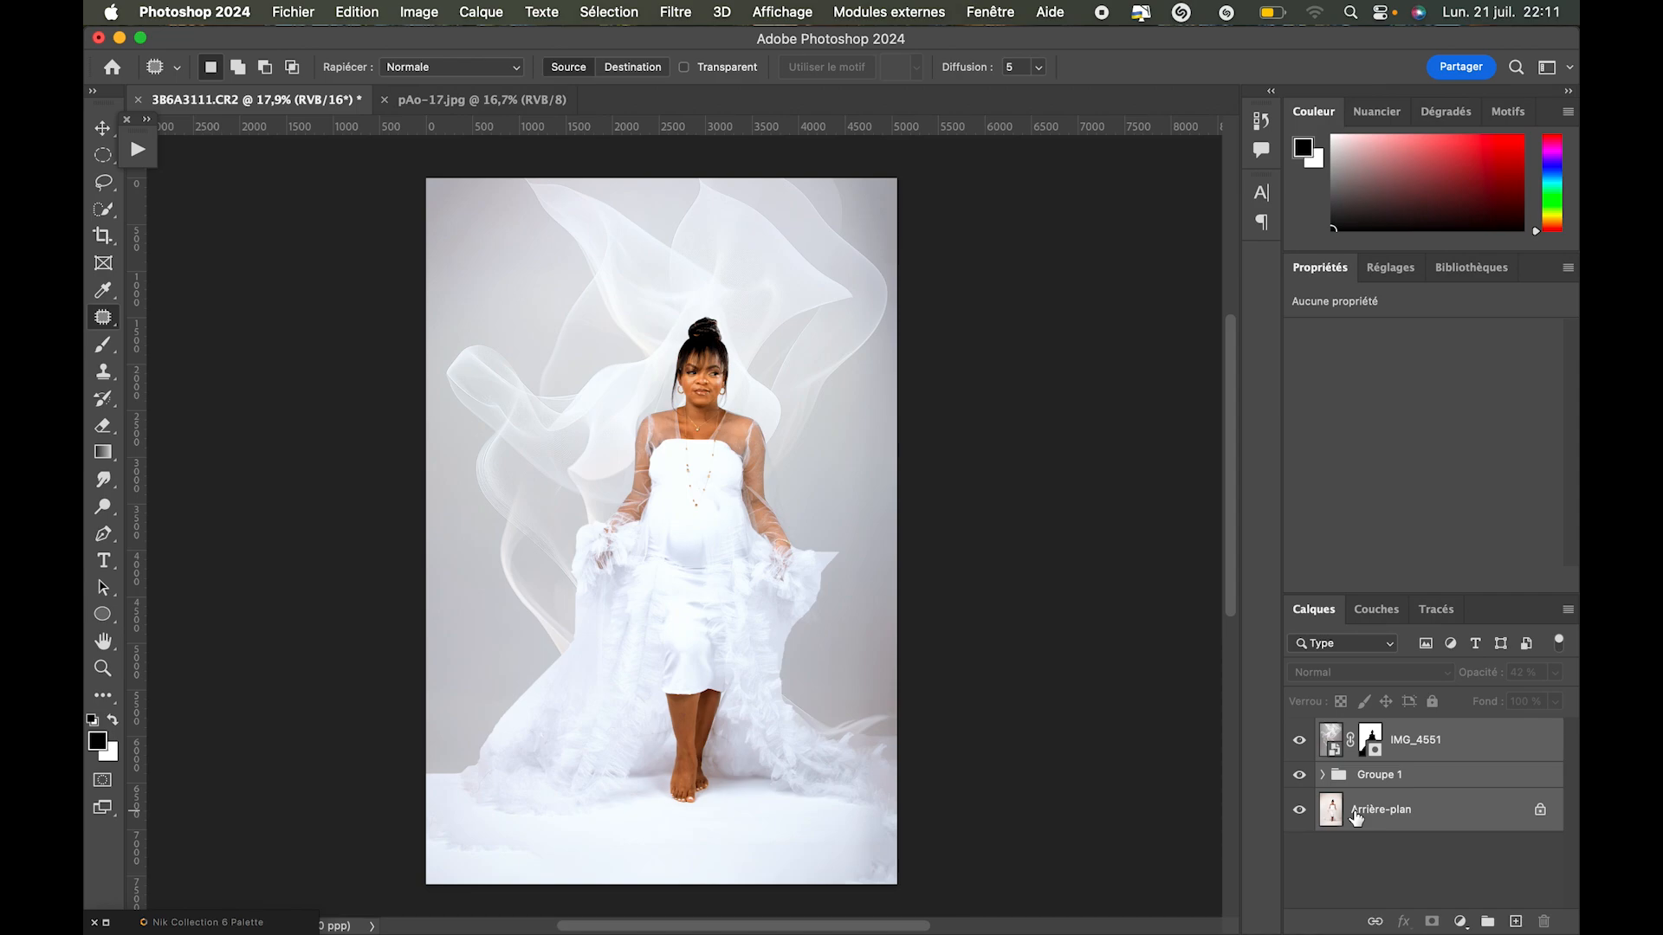
{"action": "key", "text": "super+e"}
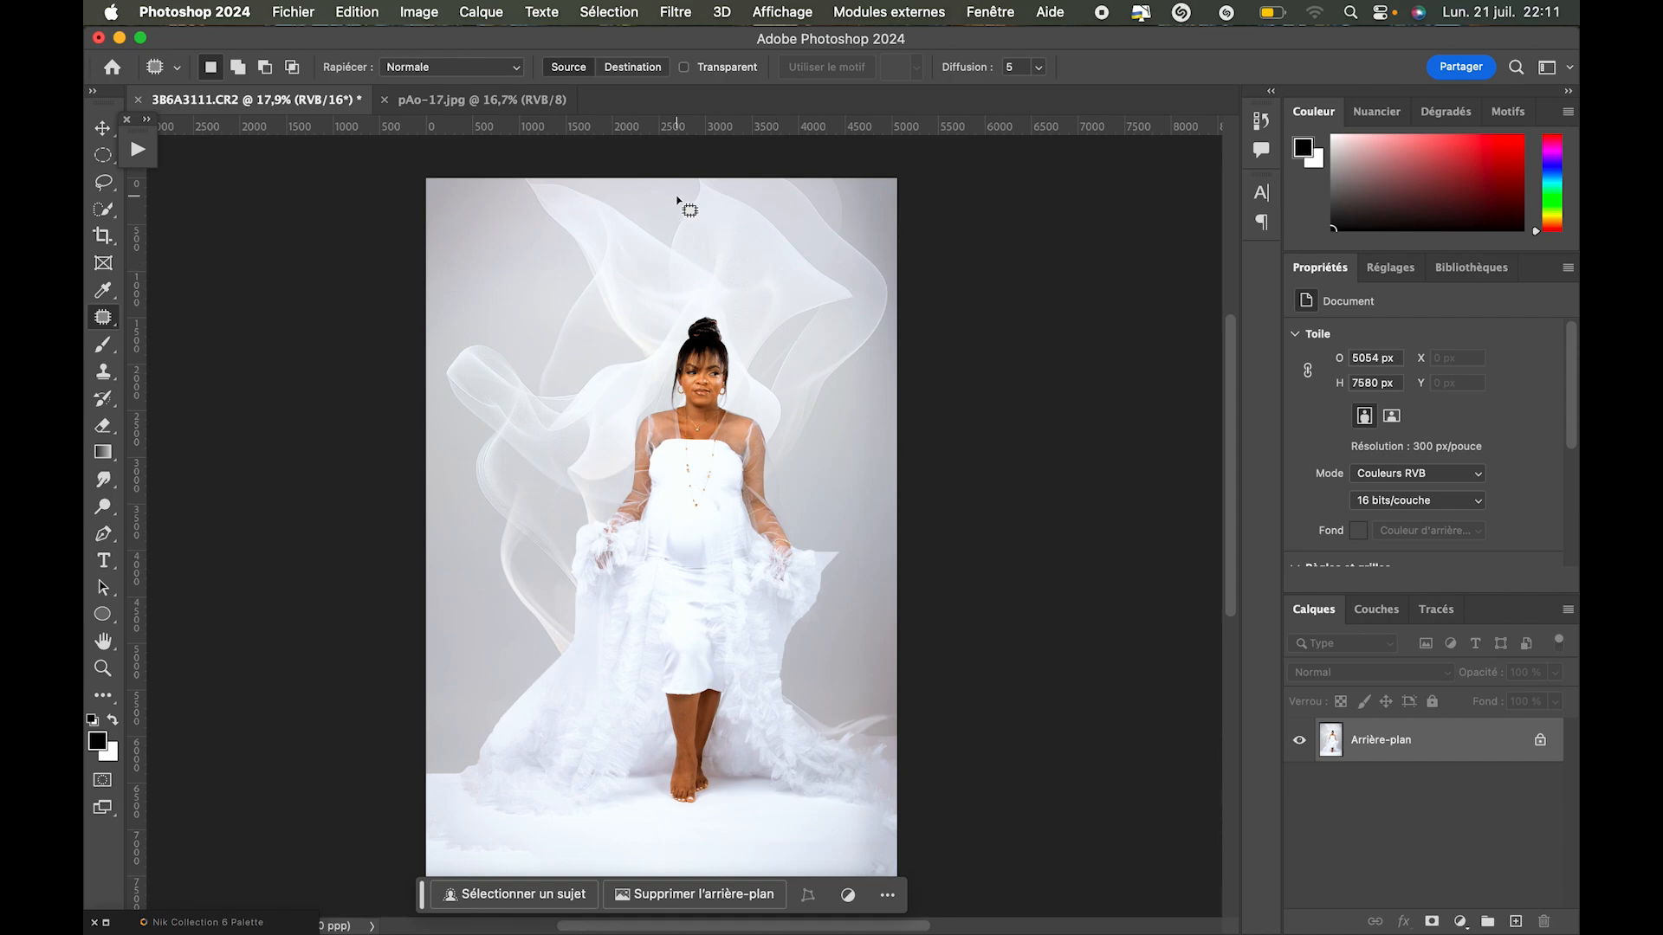
Try Camera Raw's object blur on the merged portrait with the blur amount at 12, discarding the changes.
{"action": "left_click", "coordinate": [664, 12]}
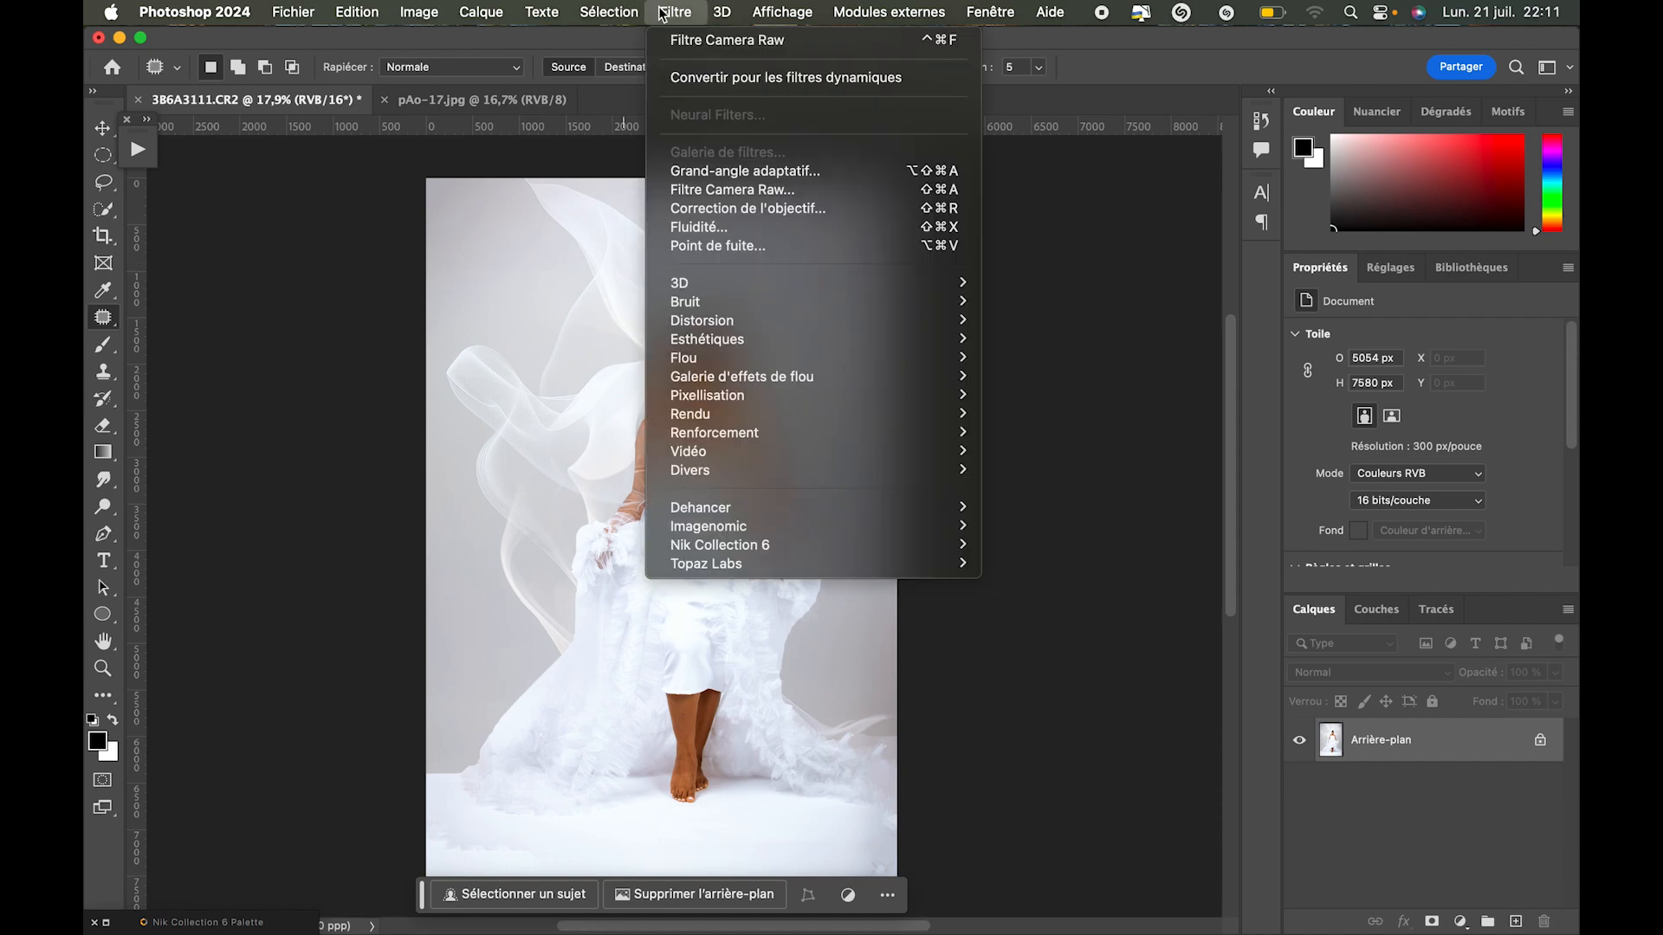
{"action": "left_click", "coordinate": [767, 189]}
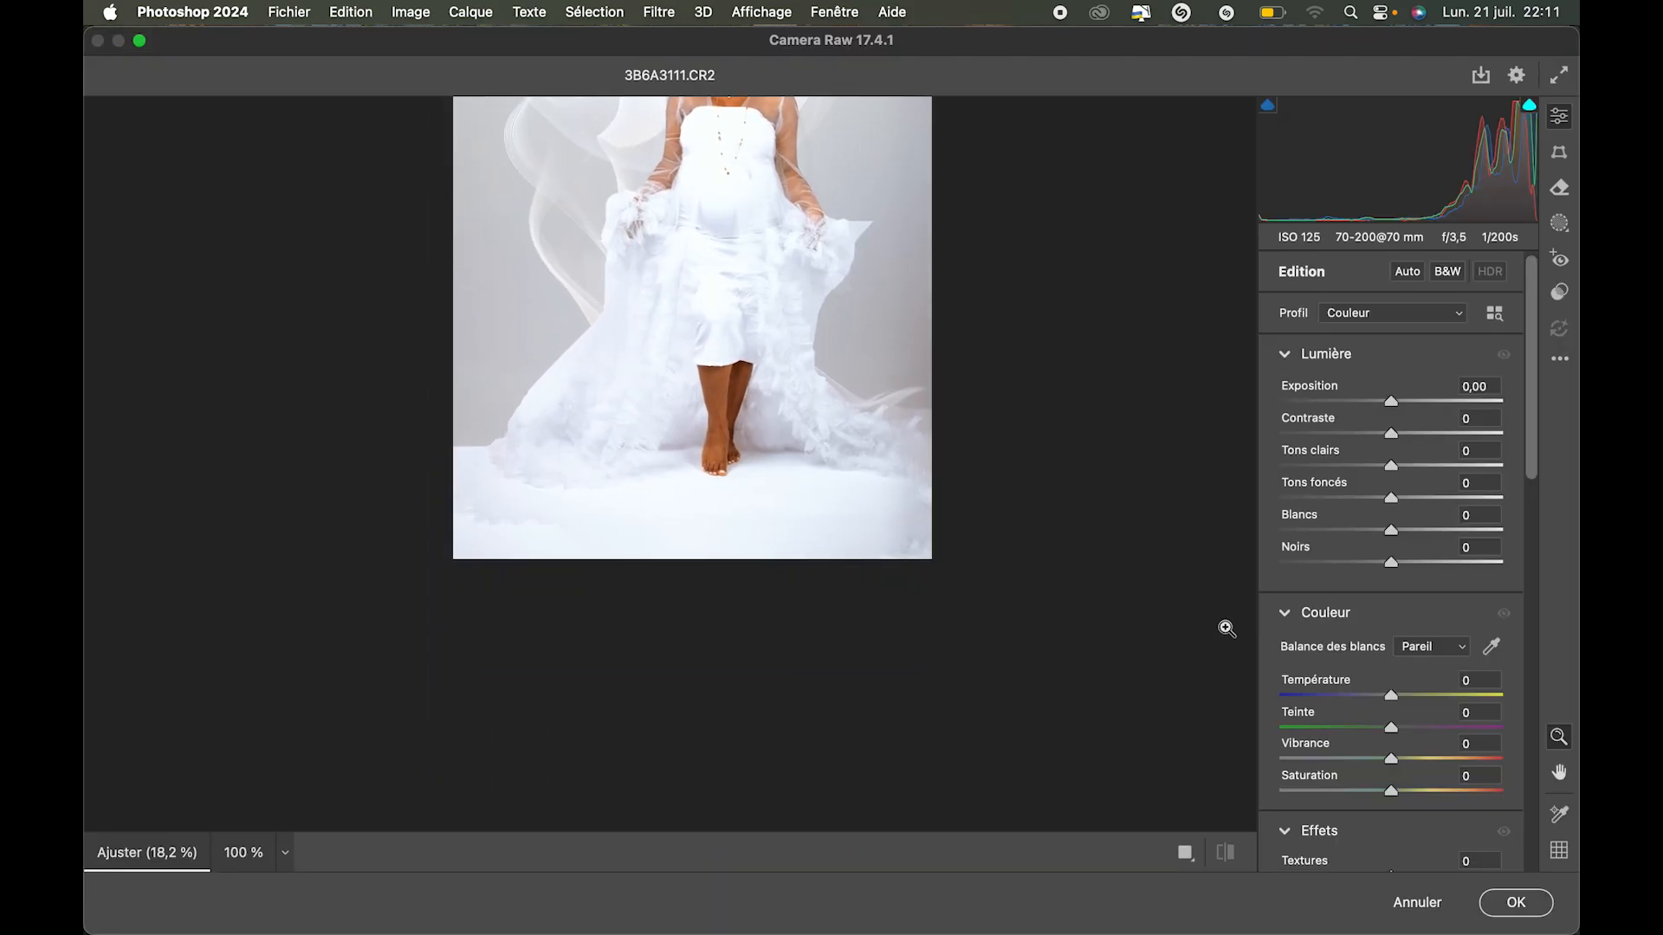
{"action": "scroll", "coordinate": [1459, 738], "scroll_direction": "down", "scroll_amount": 10}
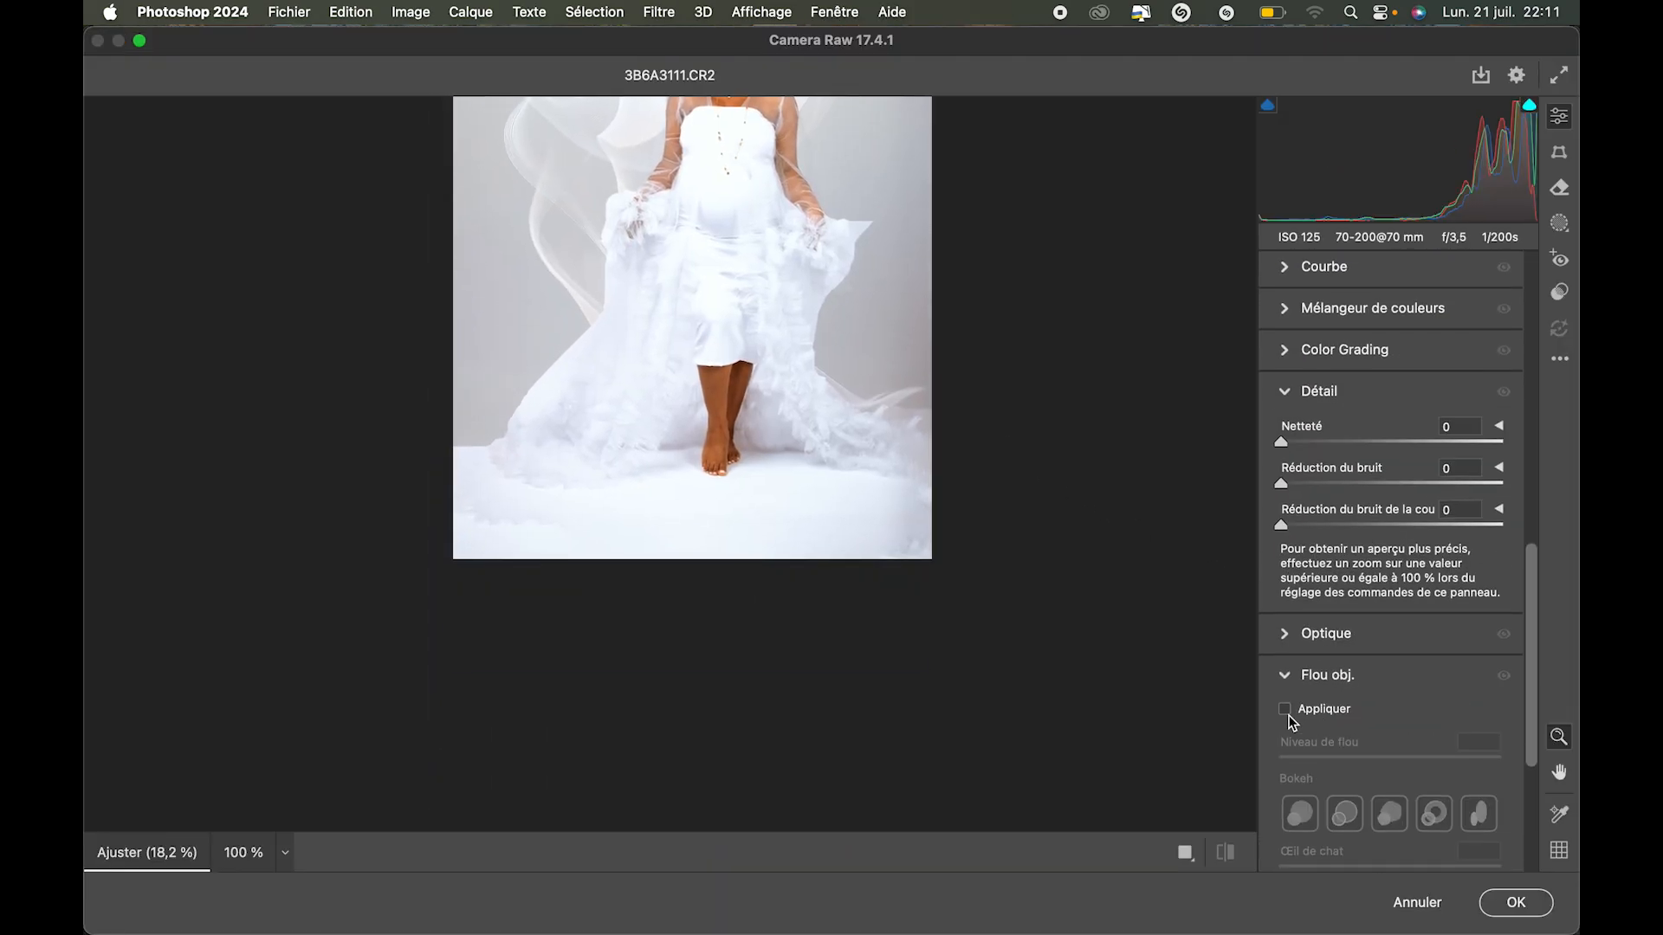
{"action": "left_click", "coordinate": [1285, 710]}
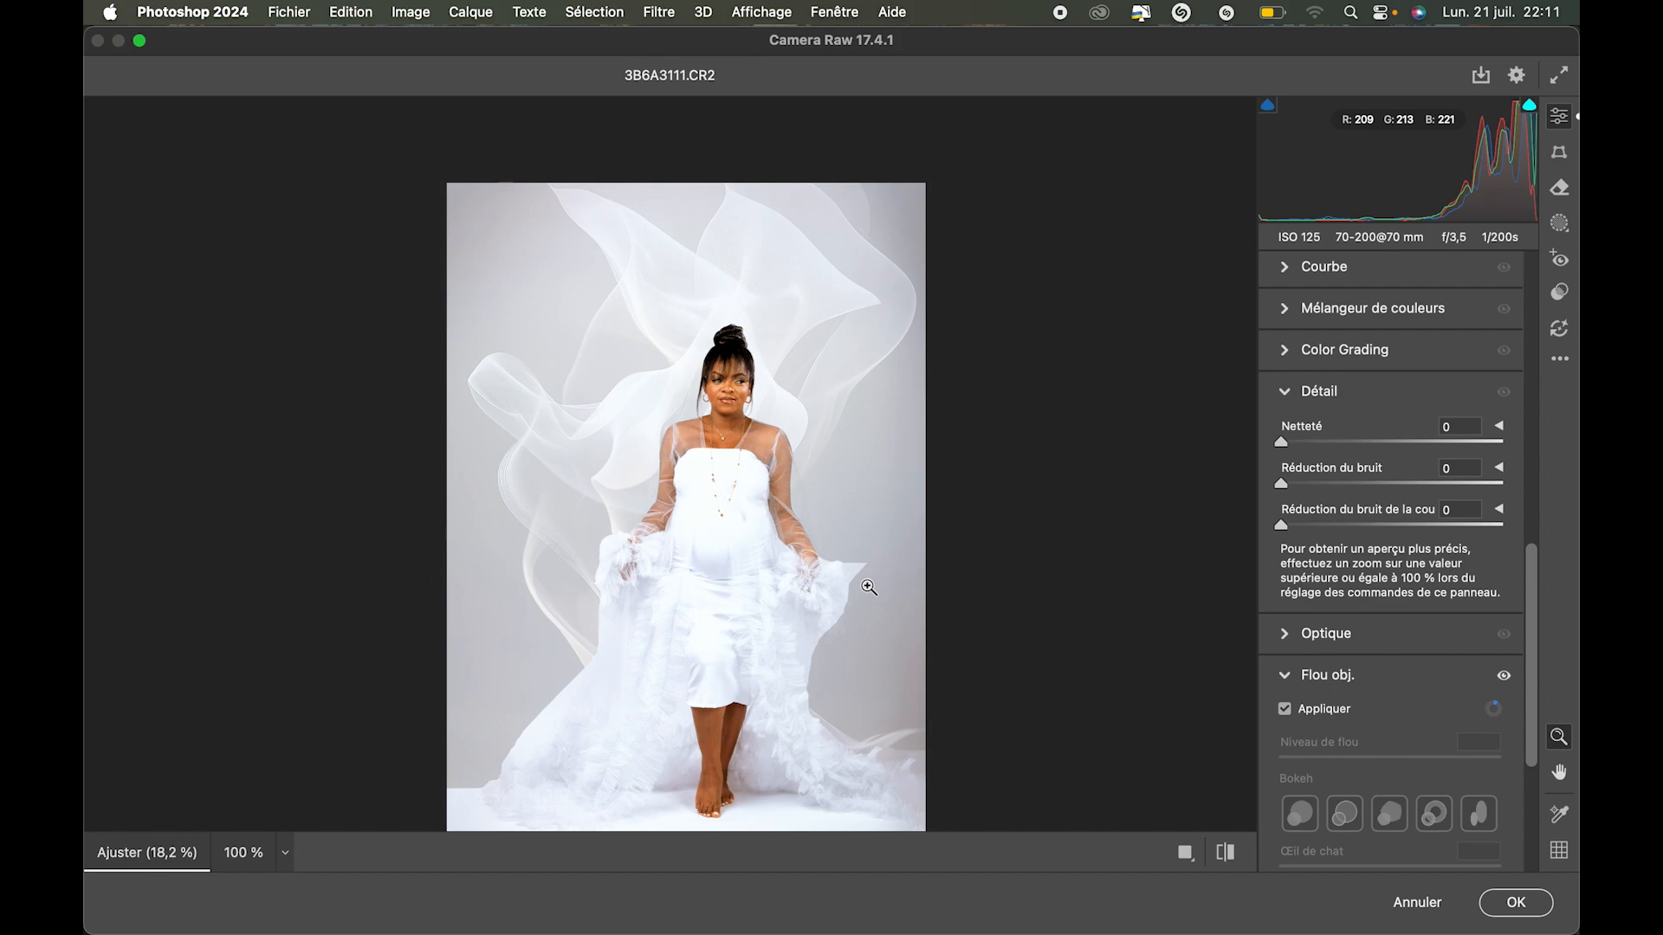
{"action": "scroll", "coordinate": [868, 587], "scroll_direction": "down", "scroll_amount": 2}
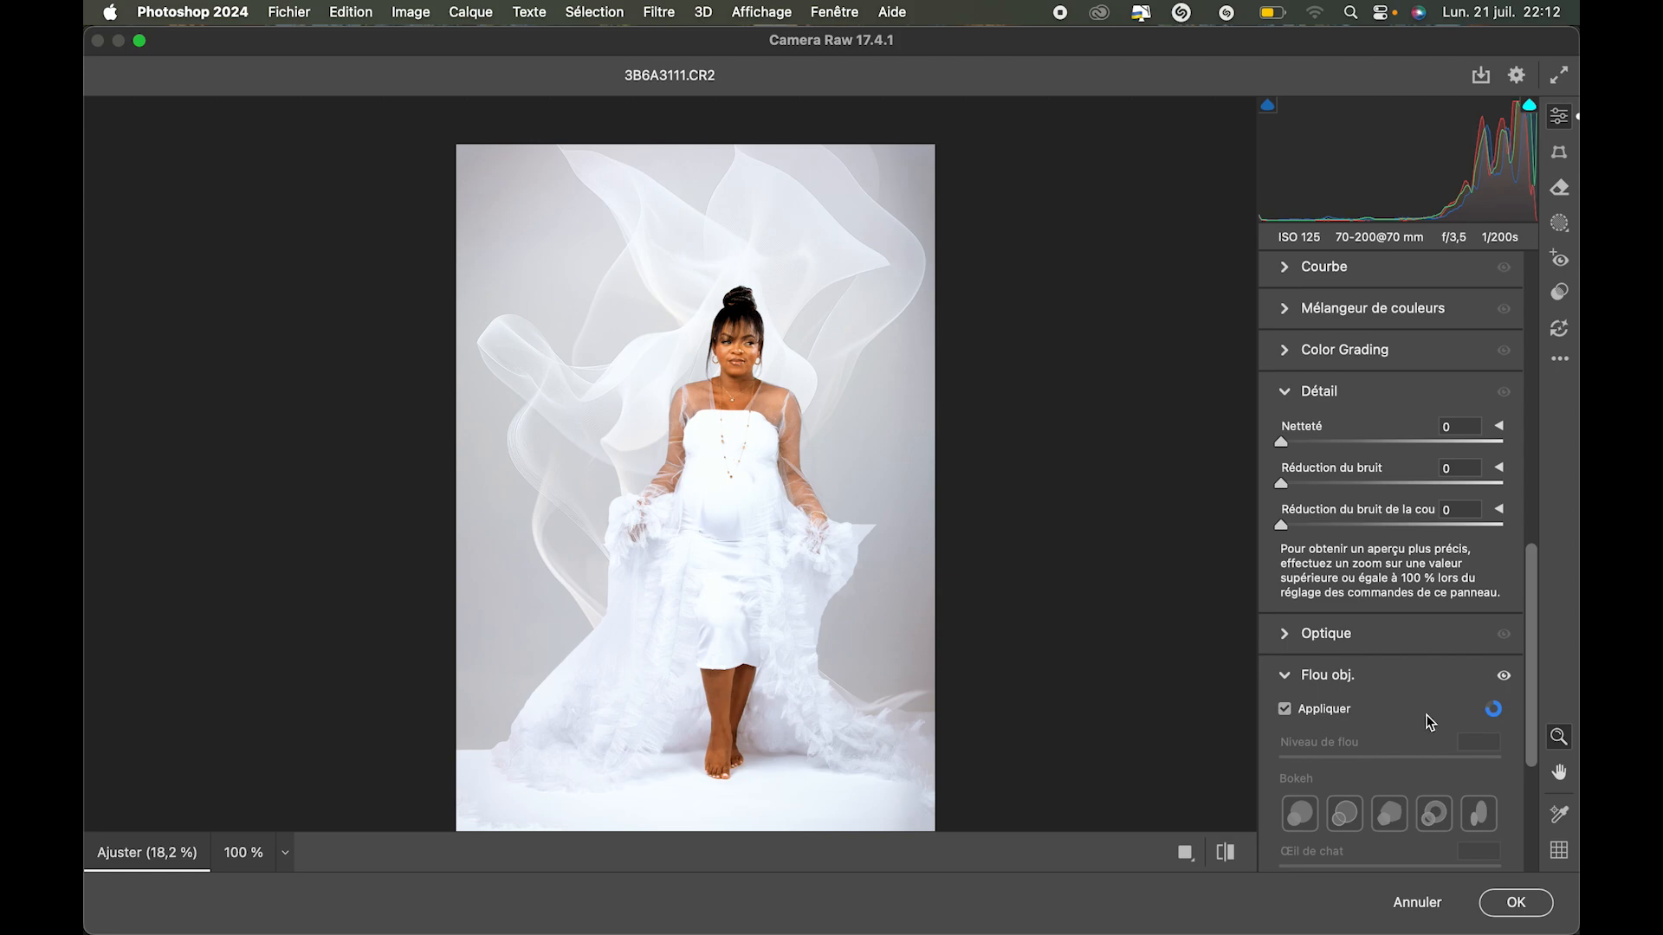
{"action": "scroll", "coordinate": [1448, 726], "scroll_direction": "down", "scroll_amount": 2}
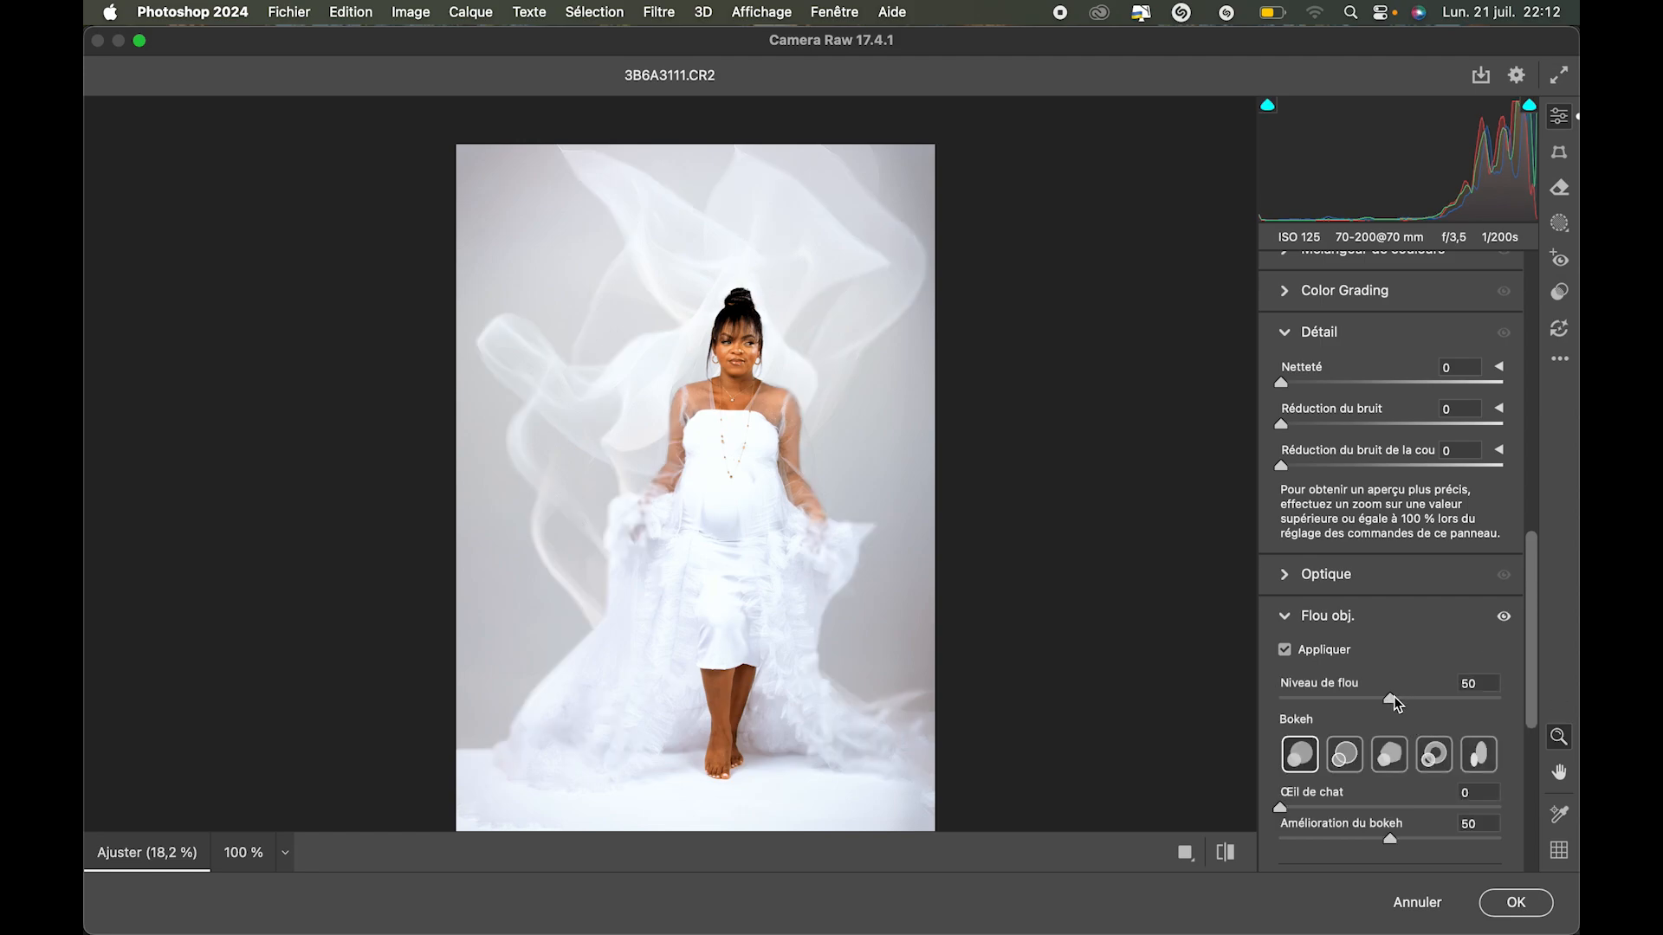
{"action": "left_click_drag", "start_coordinate": [1391, 698], "coordinate": [1311, 722]}
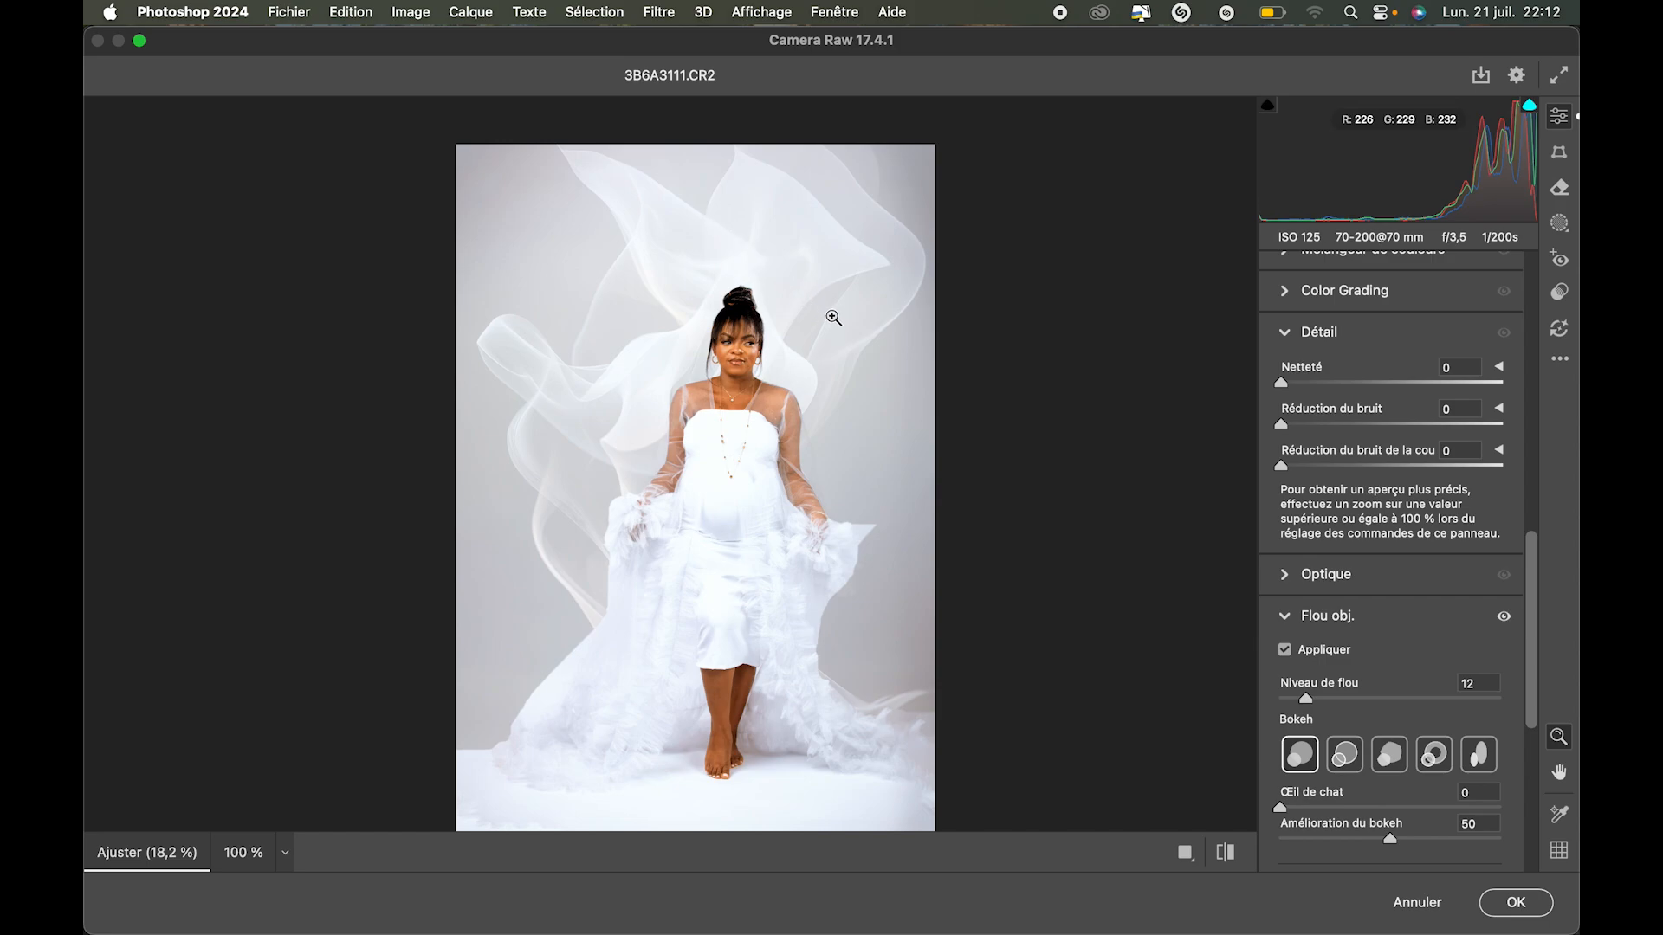
{"action": "left_click", "coordinate": [1434, 904]}
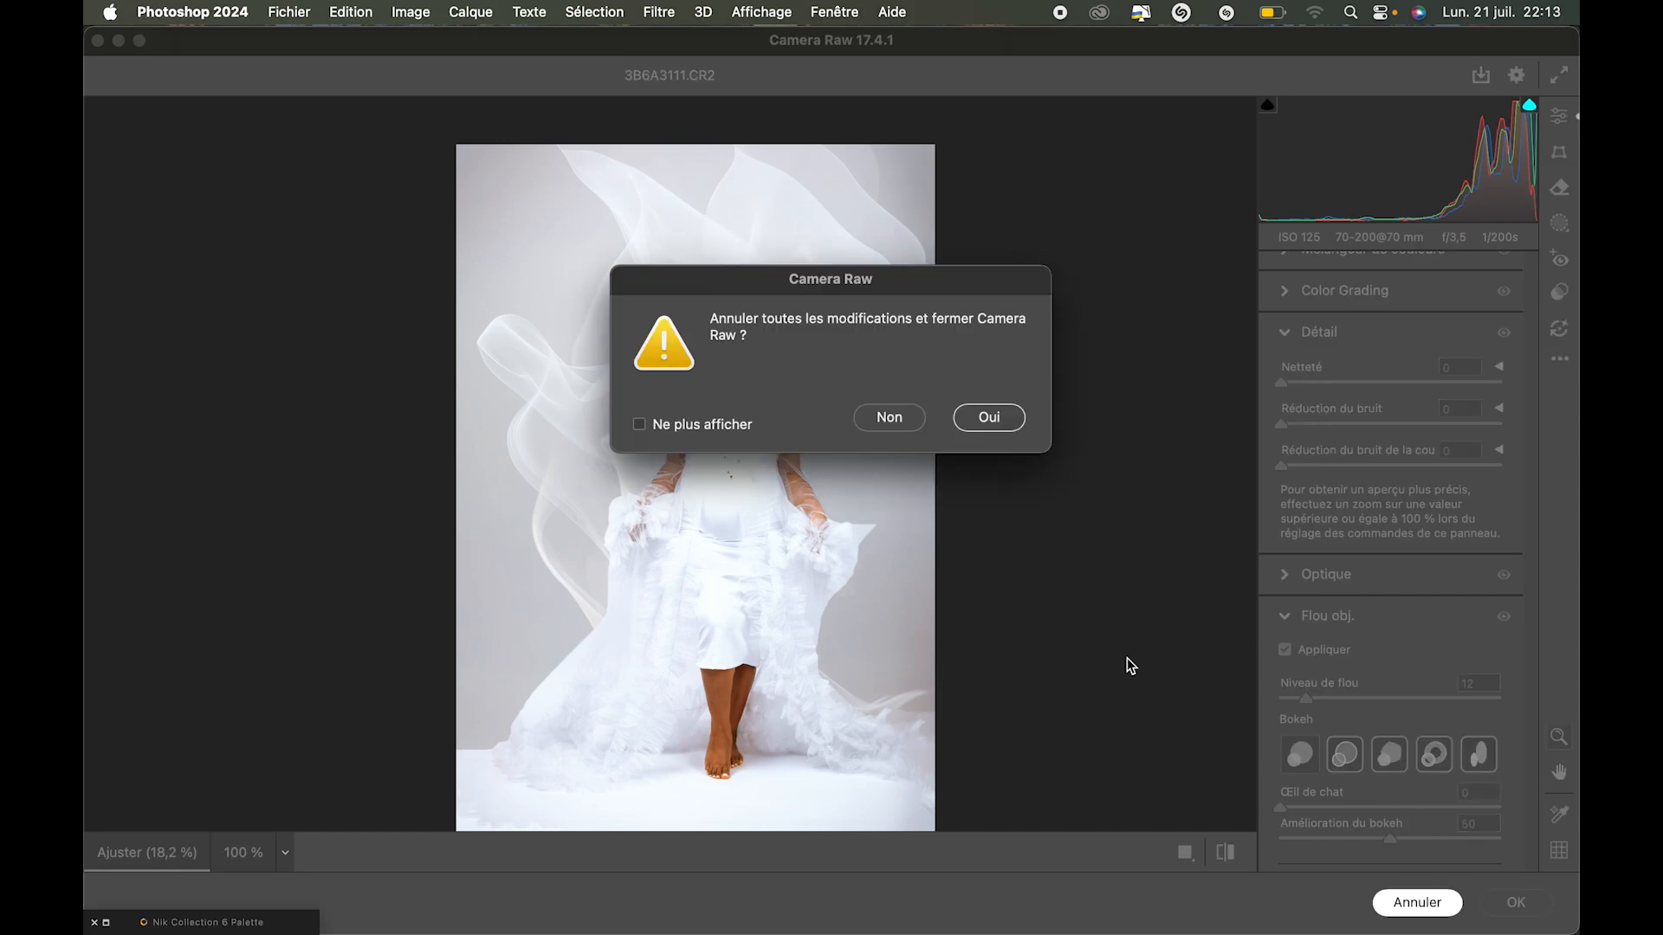
{"action": "left_click", "coordinate": [968, 421]}
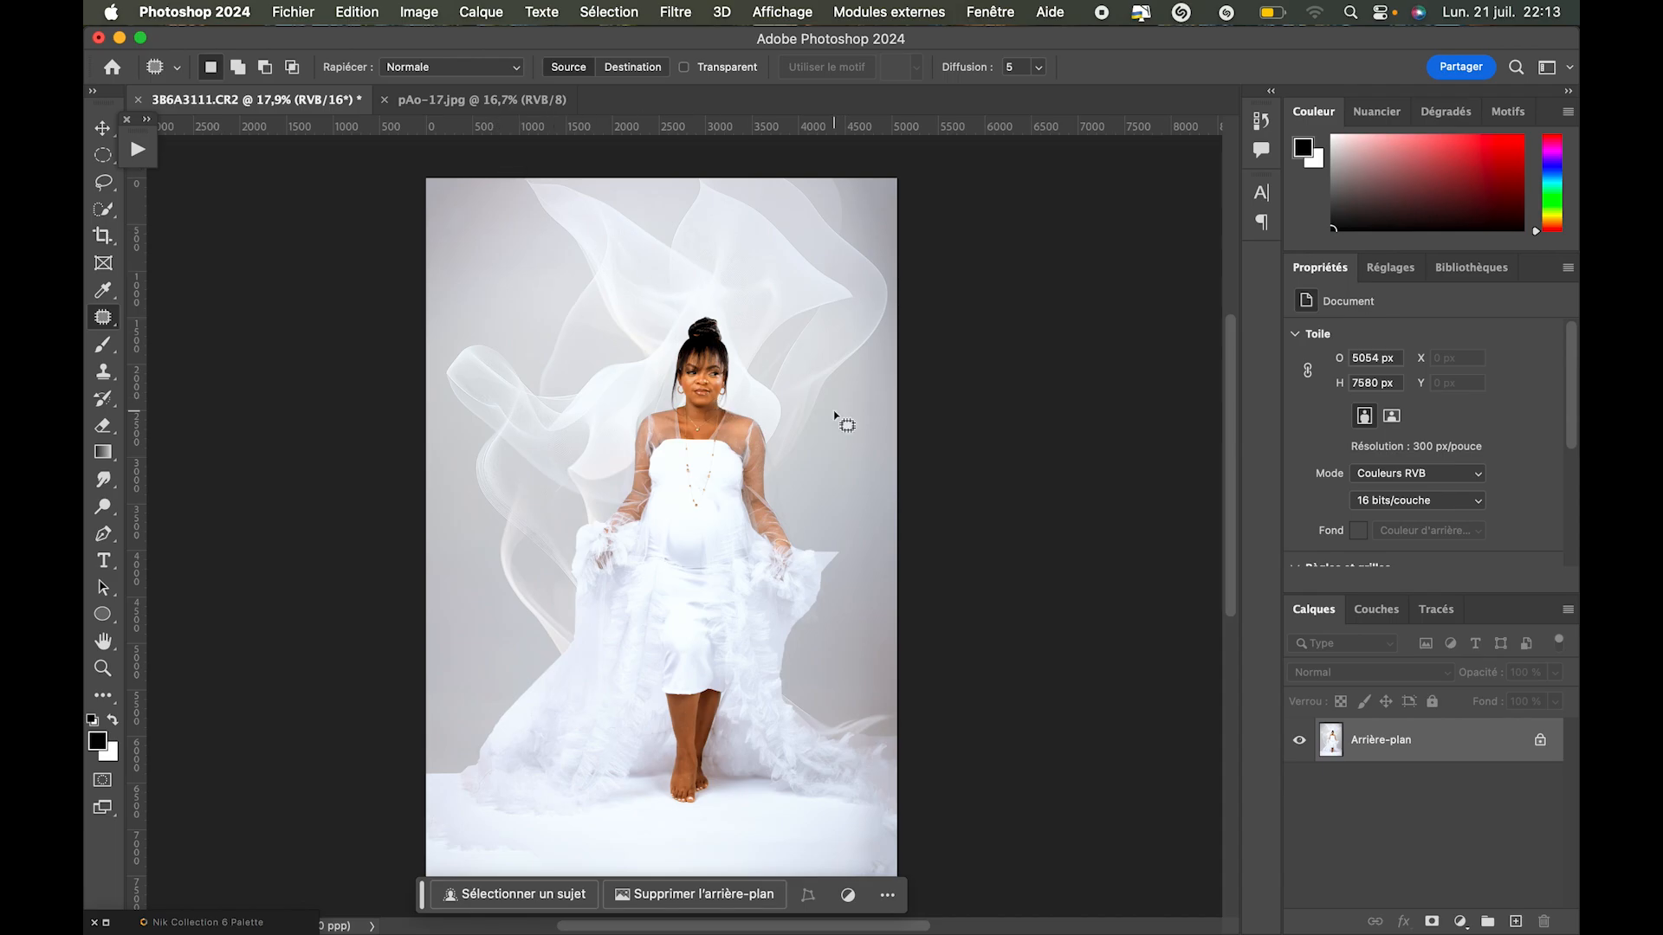
Switch to Finder and open the client's maternity shoot folder inside Studio 2025 on the external drive.
{"action": "key", "text": "ctrl+Up"}
{"action": "left_click", "coordinate": [951, 268]}
{"action": "key", "text": "ctrl+Up"}
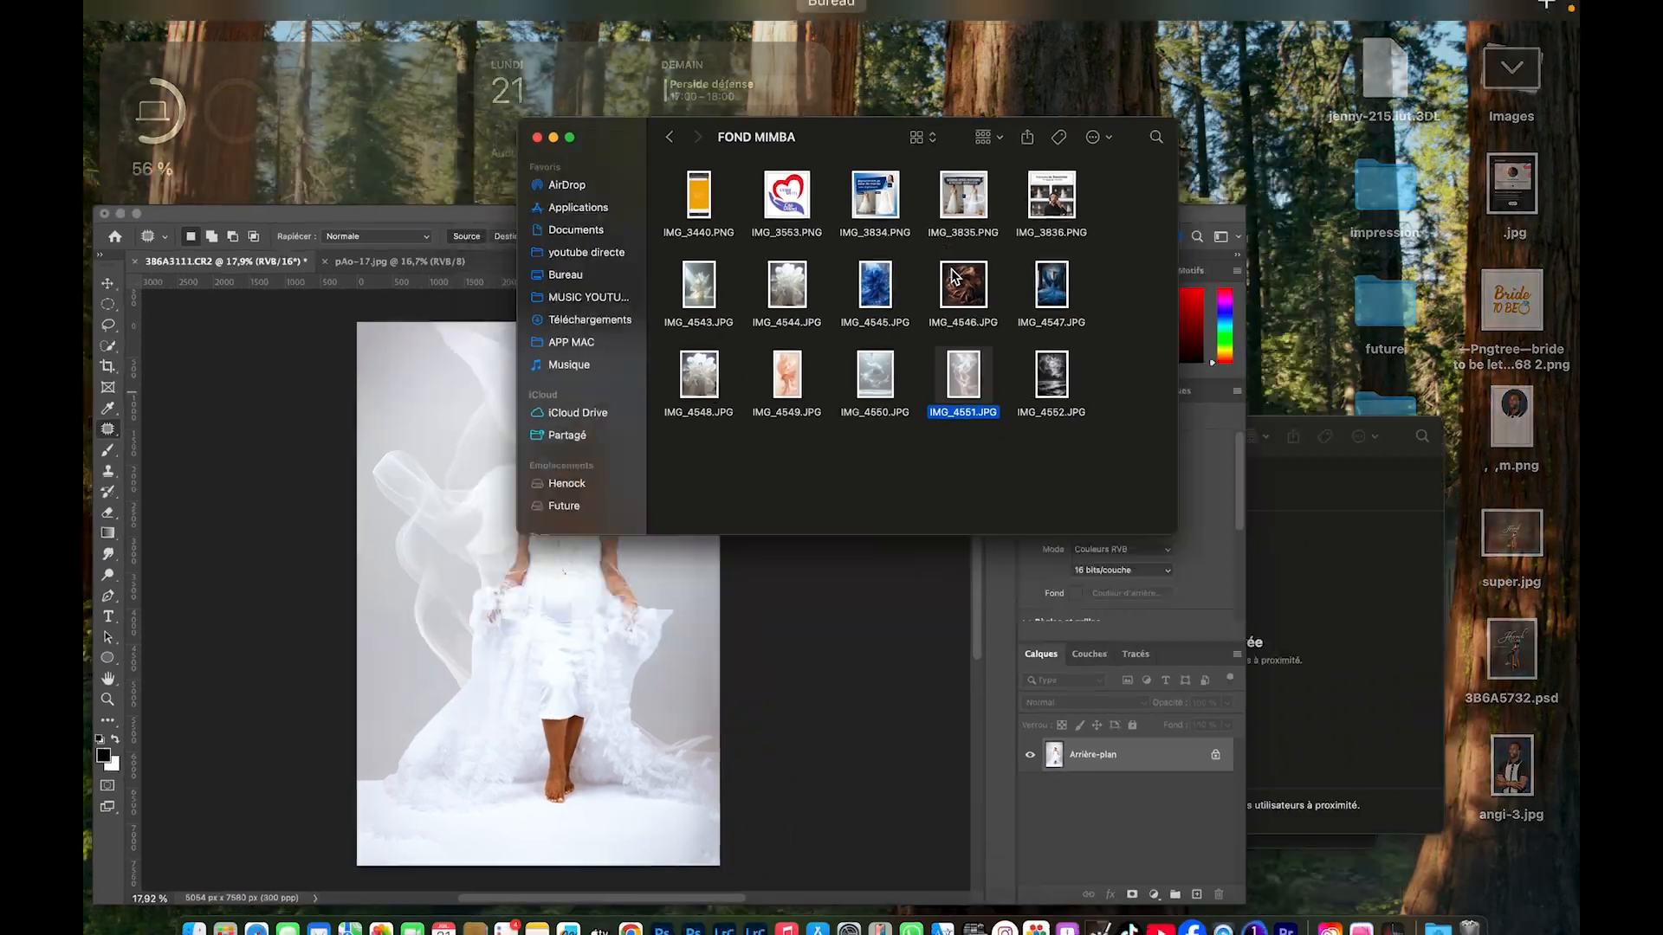
{"action": "left_click", "coordinate": [745, 297]}
{"action": "left_click", "coordinate": [495, 428]}
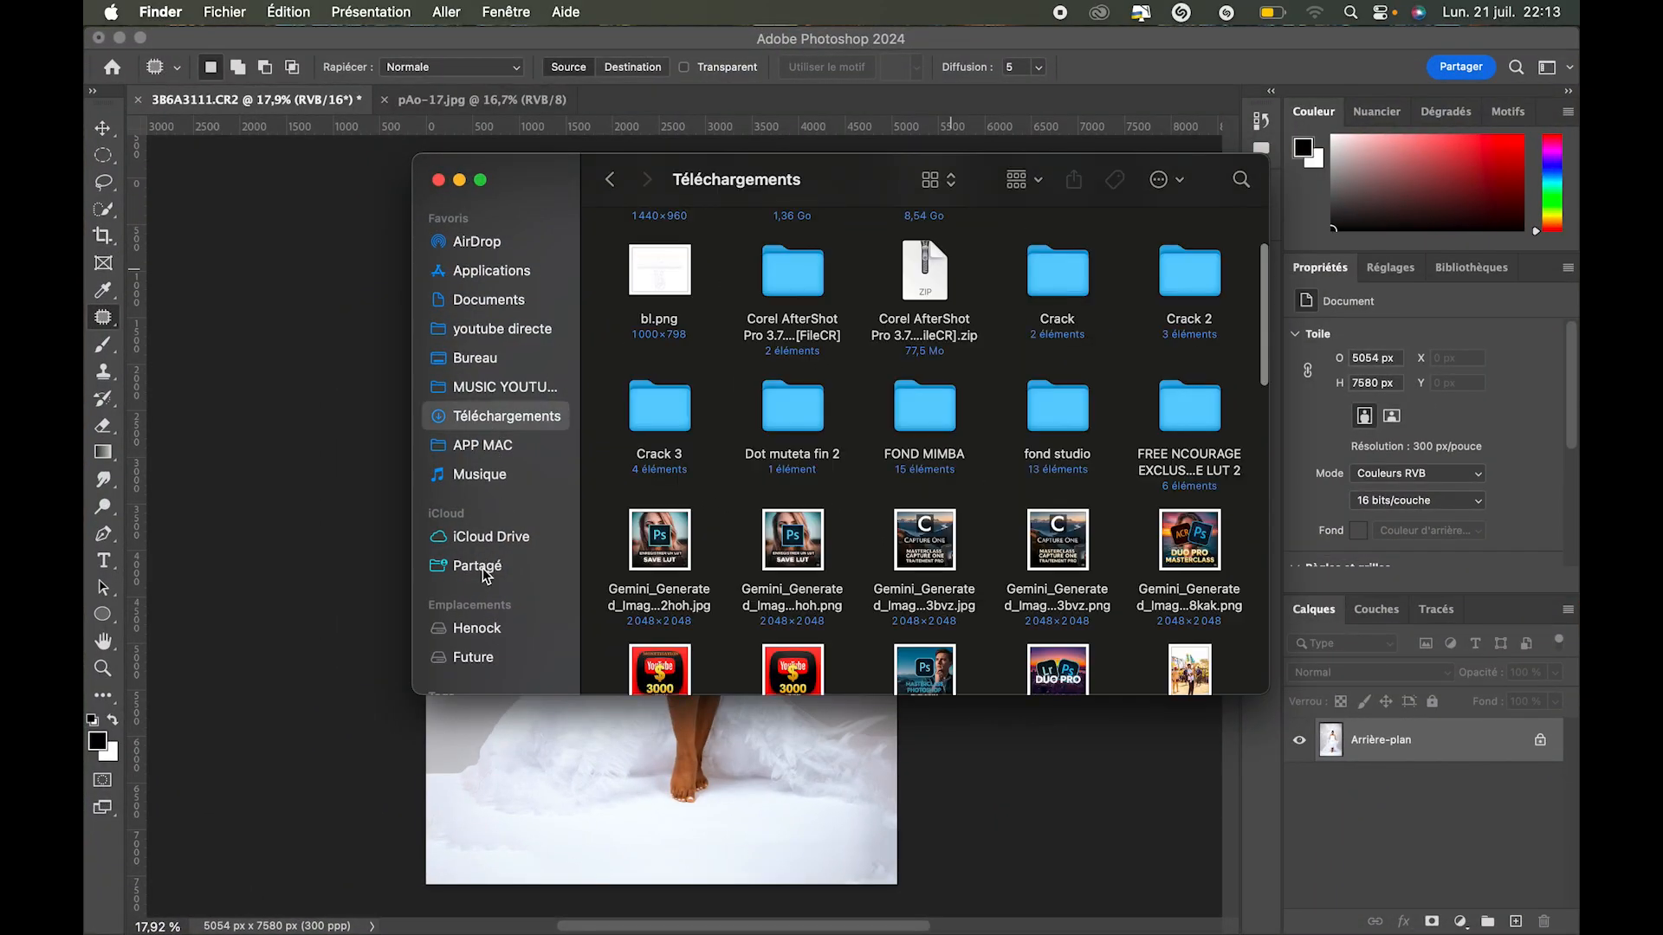
{"action": "left_click", "coordinate": [483, 630]}
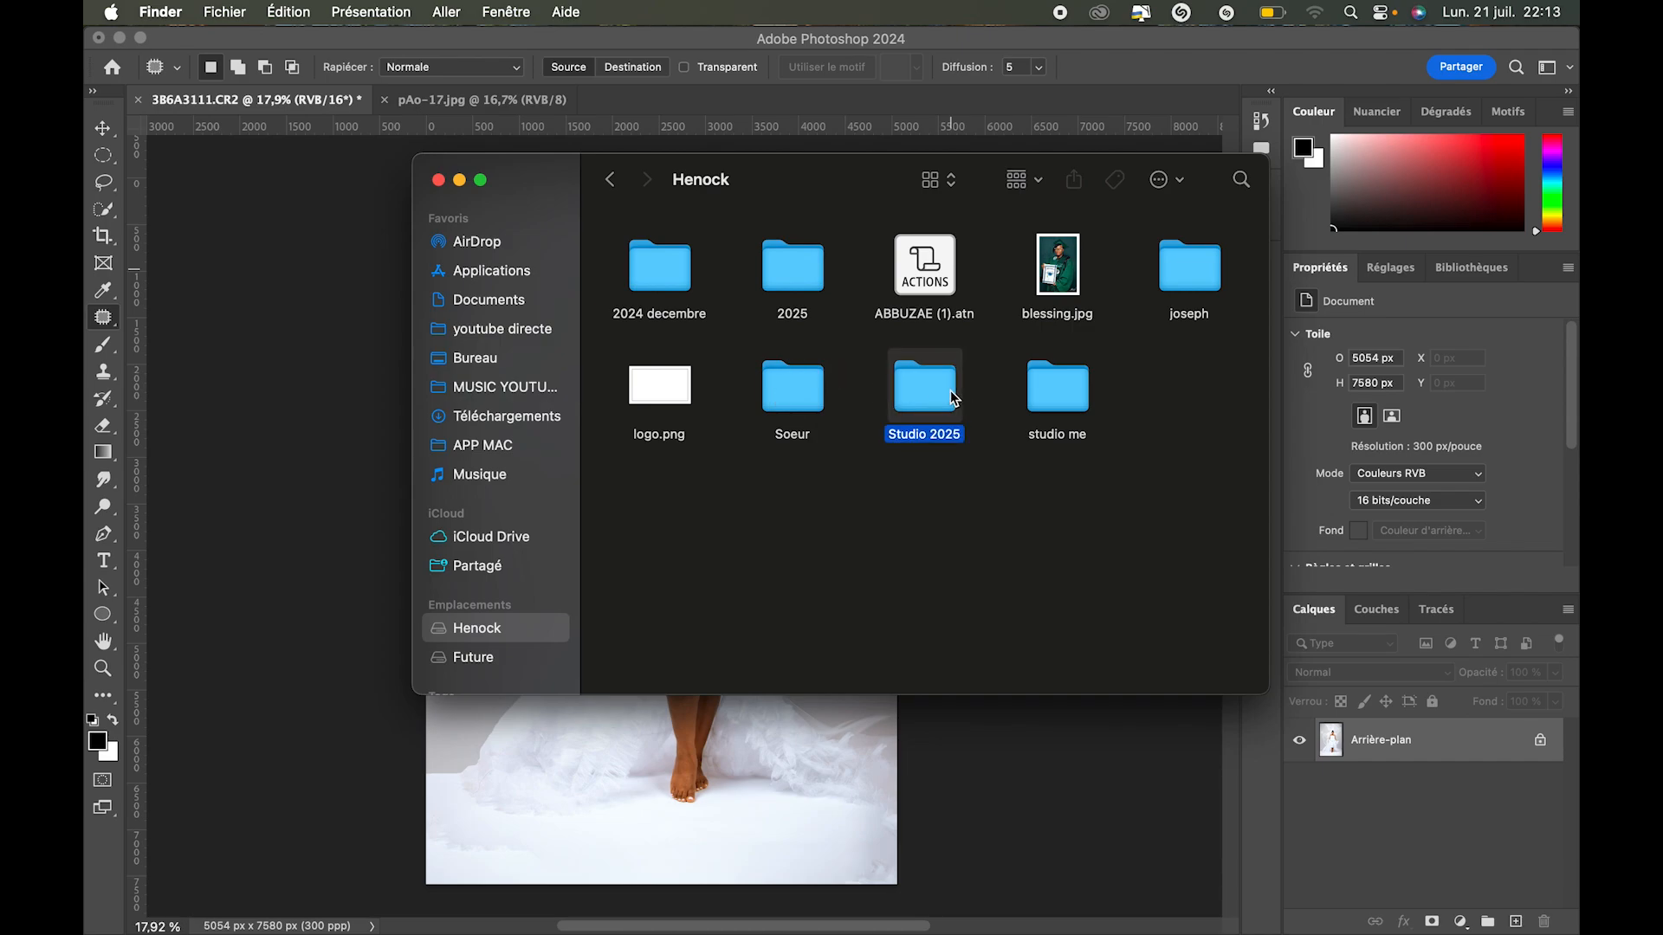
{"action": "double_click", "coordinate": [908, 407]}
{"action": "double_click", "coordinate": [926, 412]}
{"action": "double_click", "coordinate": [991, 269]}
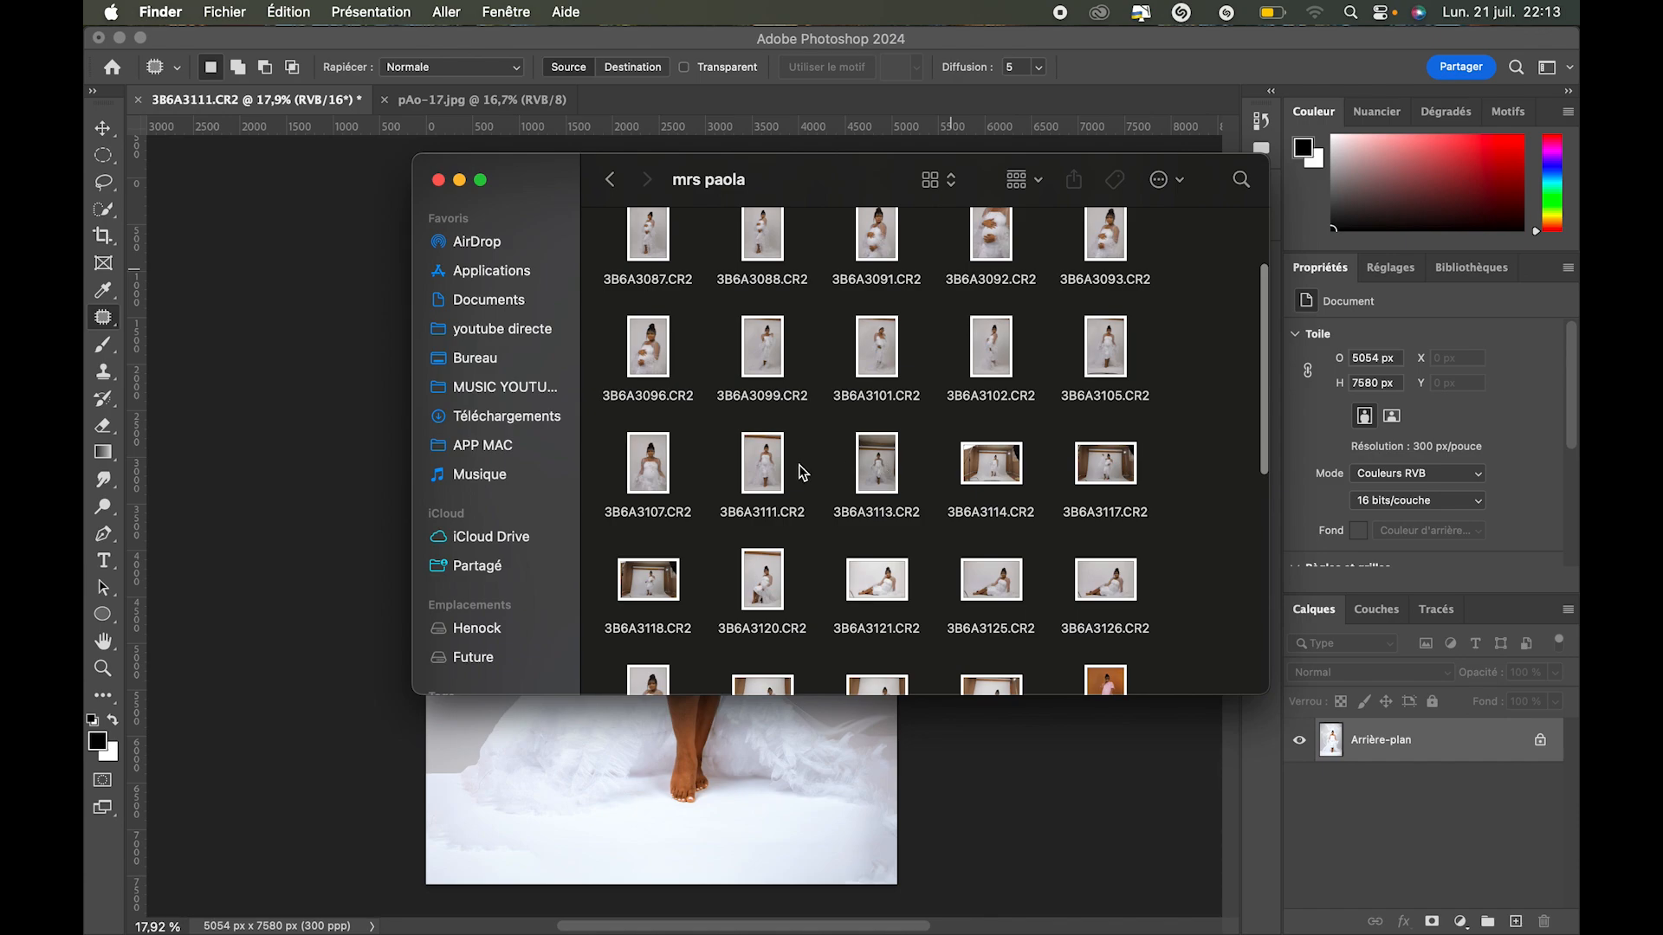
Preview the original 3B6A3111.CR2 and open it in Photoshop 2024 through Camera Raw without adjustments.
{"action": "left_click", "coordinate": [772, 519]}
{"action": "key", "text": "space"}
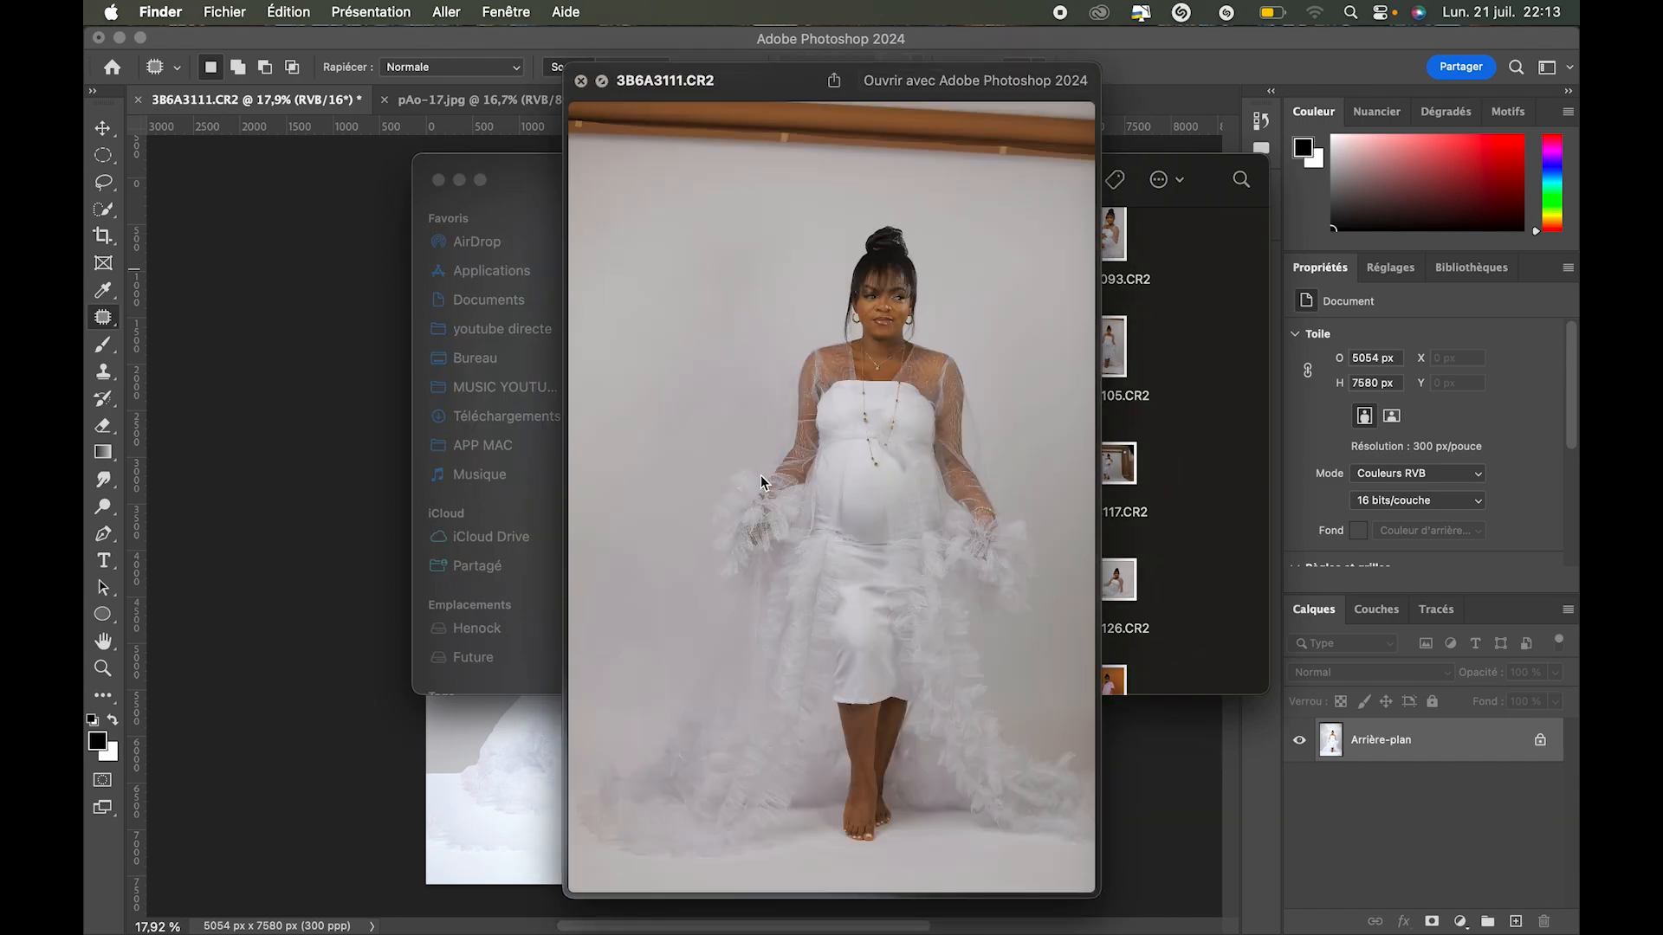
{"action": "key", "text": "space"}
{"action": "right_click", "coordinate": [763, 463]}
{"action": "mouse_move", "coordinate": [963, 496]}
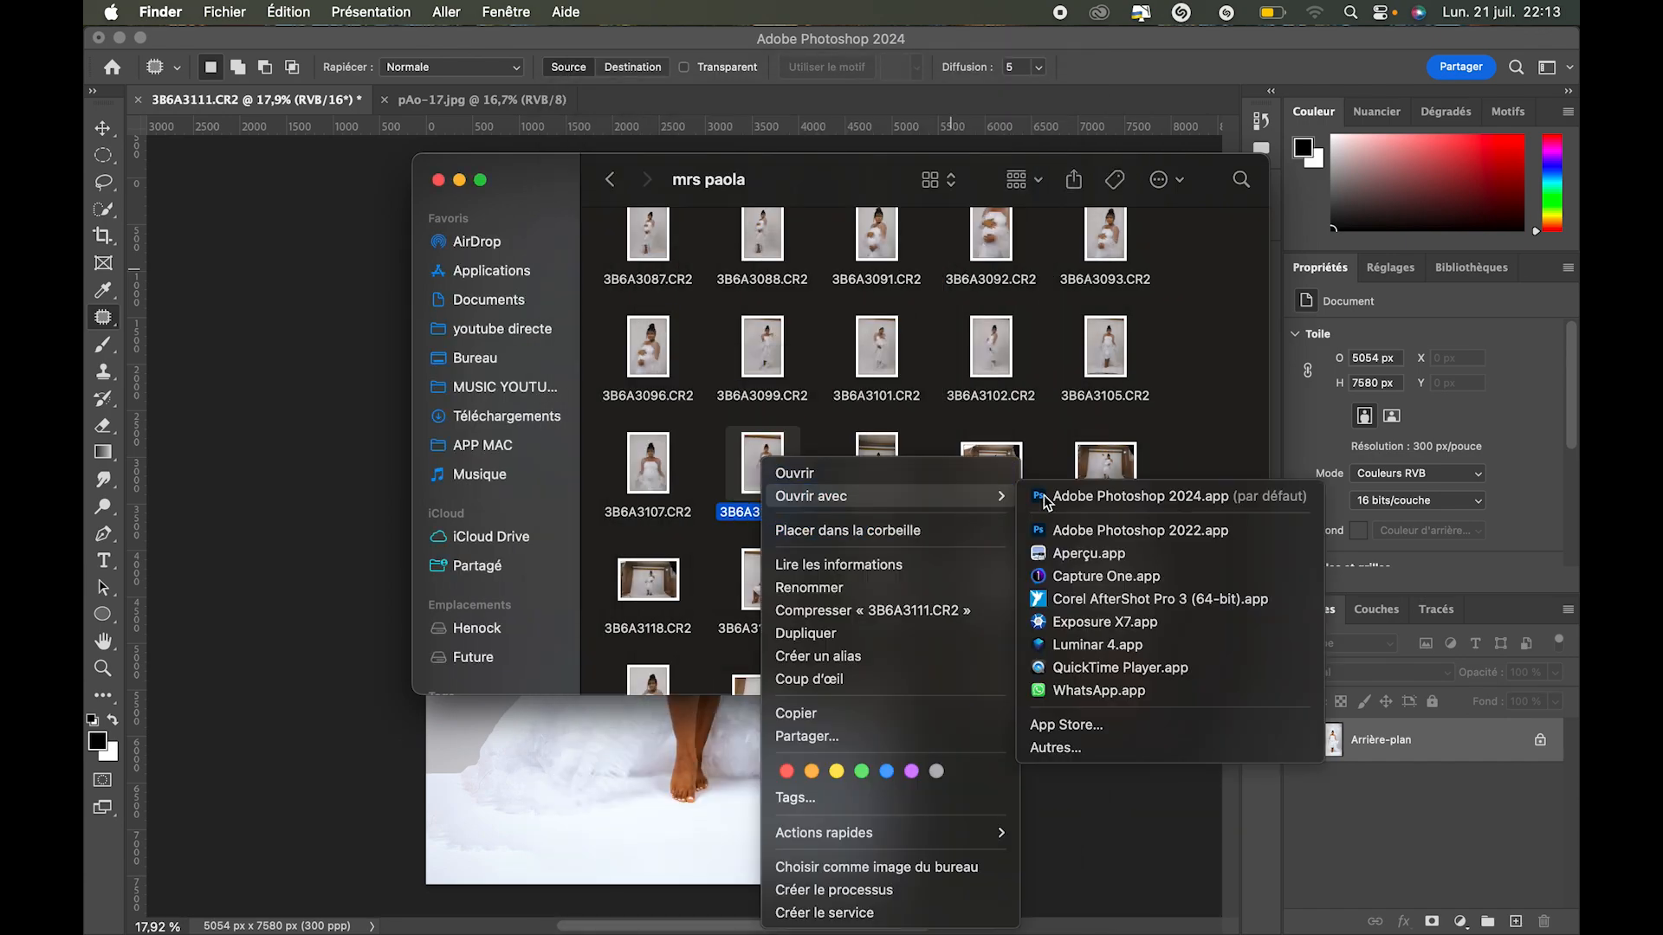
{"action": "left_click", "coordinate": [1143, 490]}
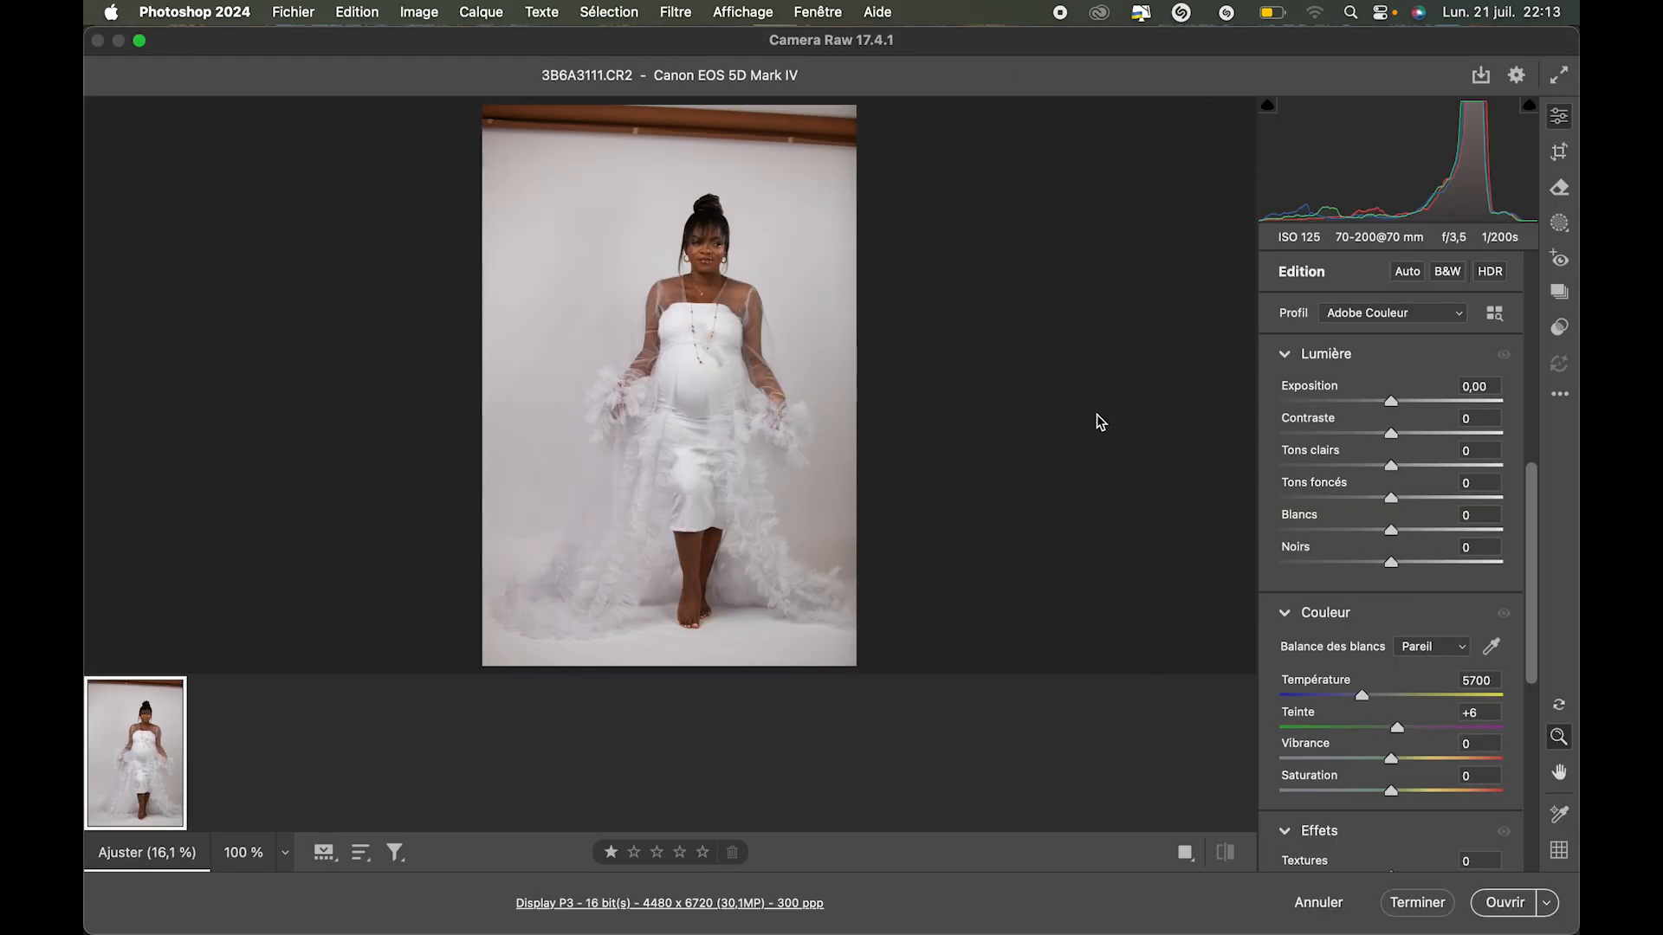
{"action": "left_click", "coordinate": [1501, 905]}
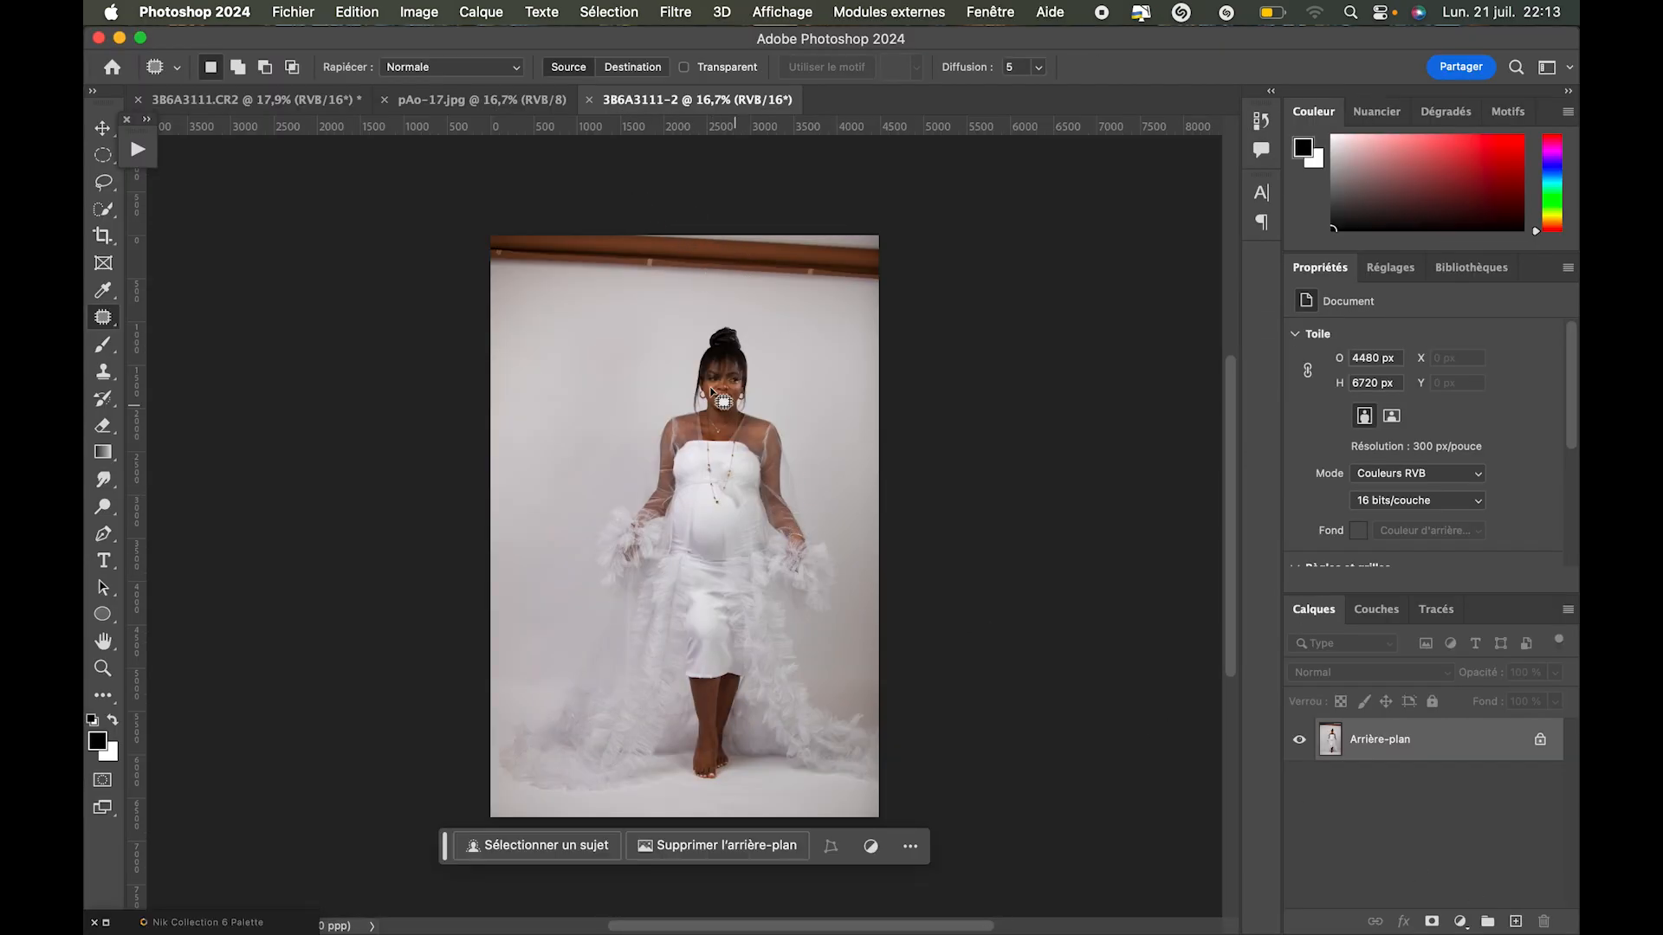
Compare the retouched 3B6A3111.CR2 composite with the unedited 3B6A3111-2 original.
{"action": "left_click", "coordinate": [275, 102]}
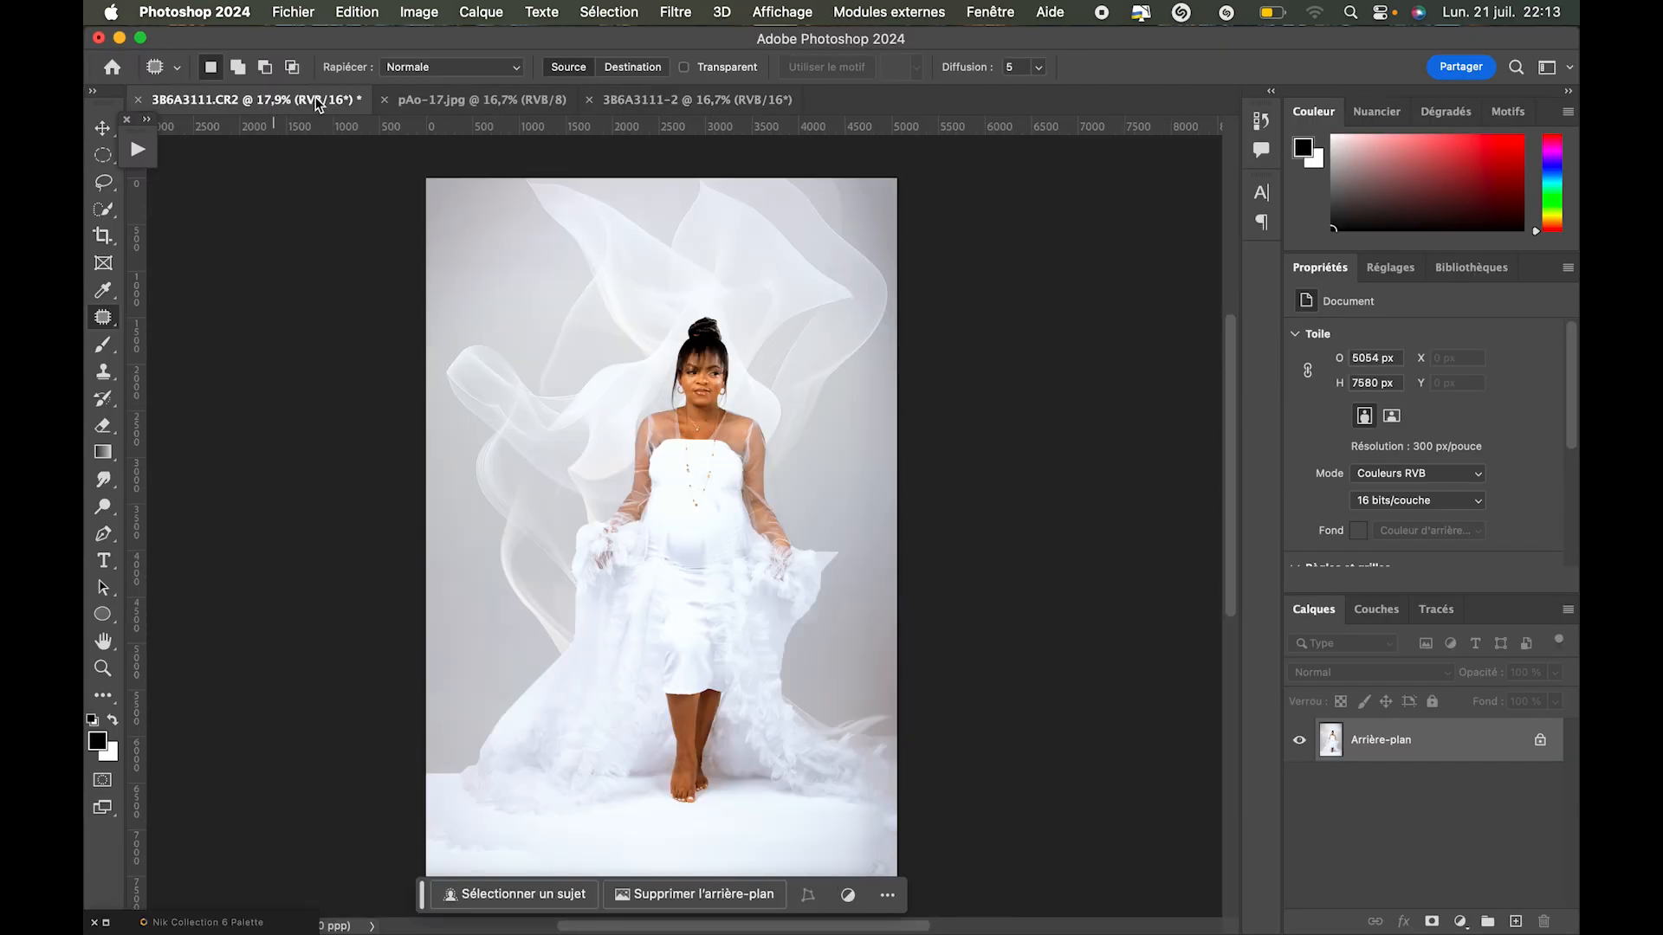
{"action": "left_click", "coordinate": [658, 99]}
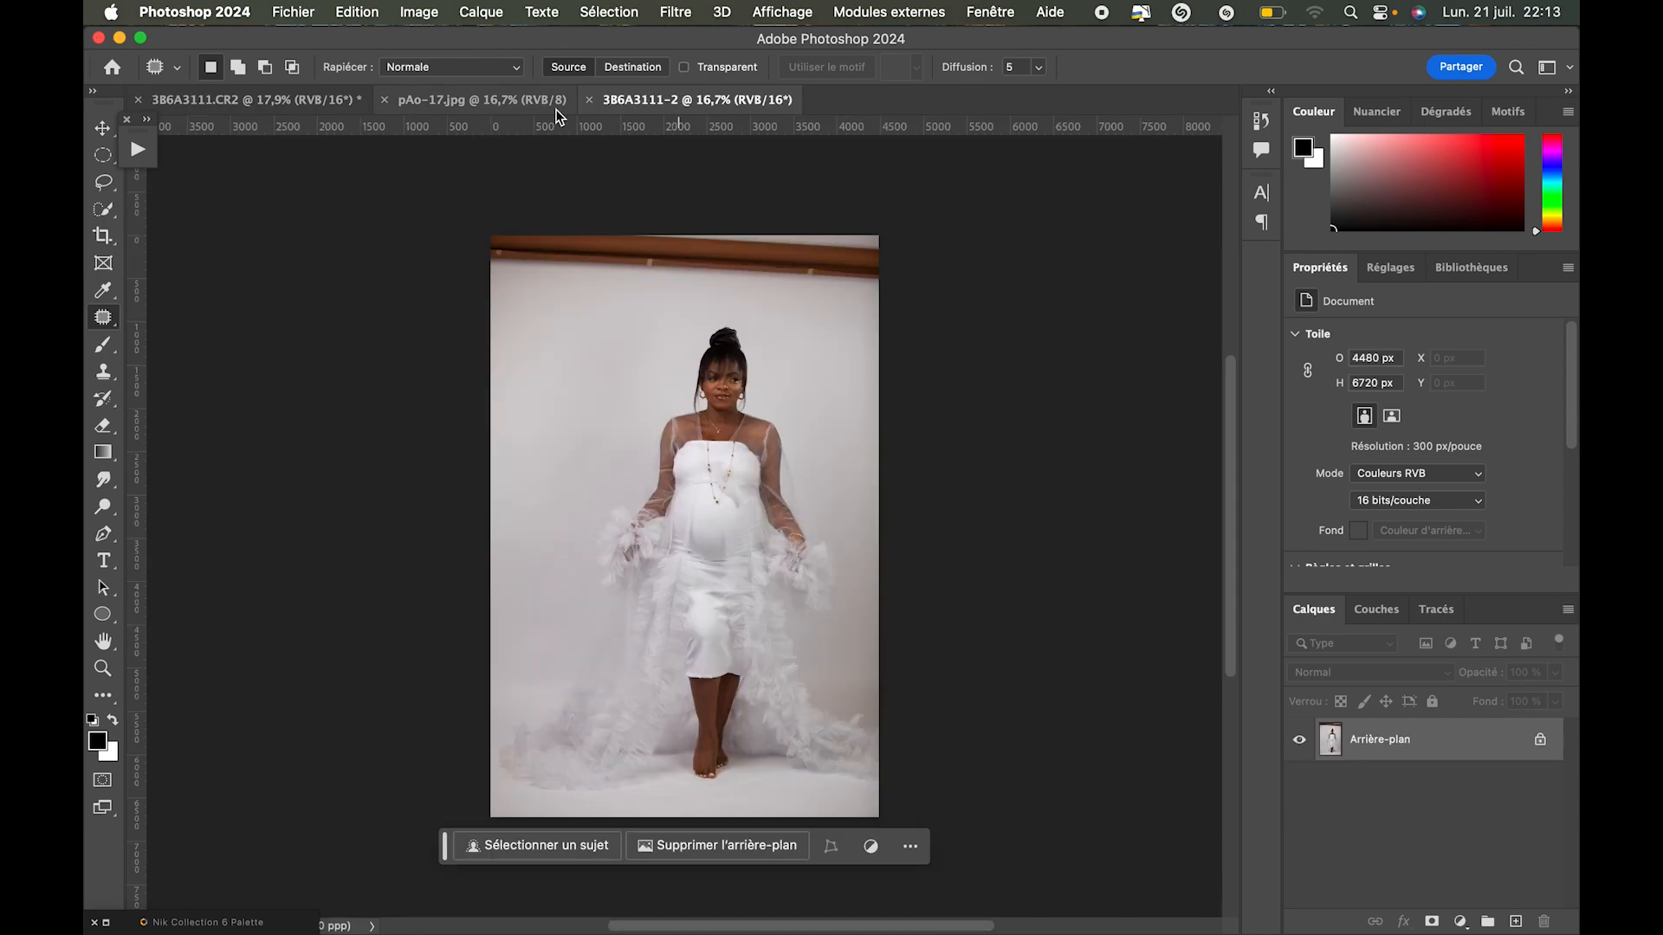
{"action": "left_click", "coordinate": [274, 102]}
{"action": "left_click", "coordinate": [692, 102]}
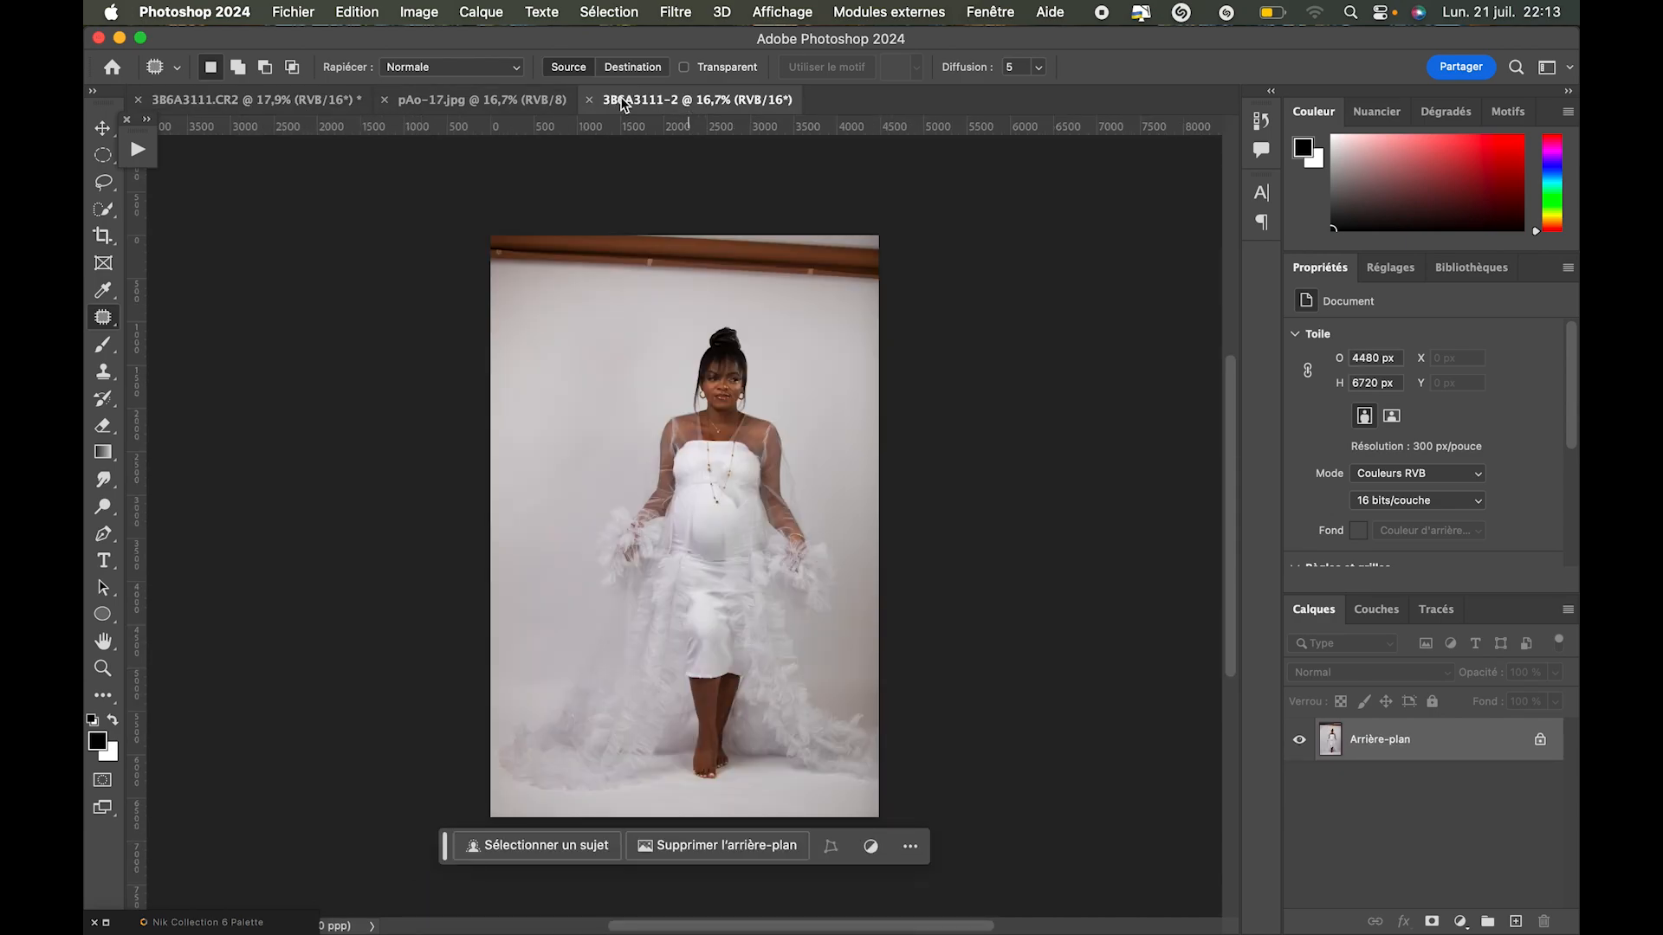
Examine the veil, face, dress and floor in the reference image pAo-17.jpg, both up close and as a whole.
{"action": "left_click", "coordinate": [481, 101]}
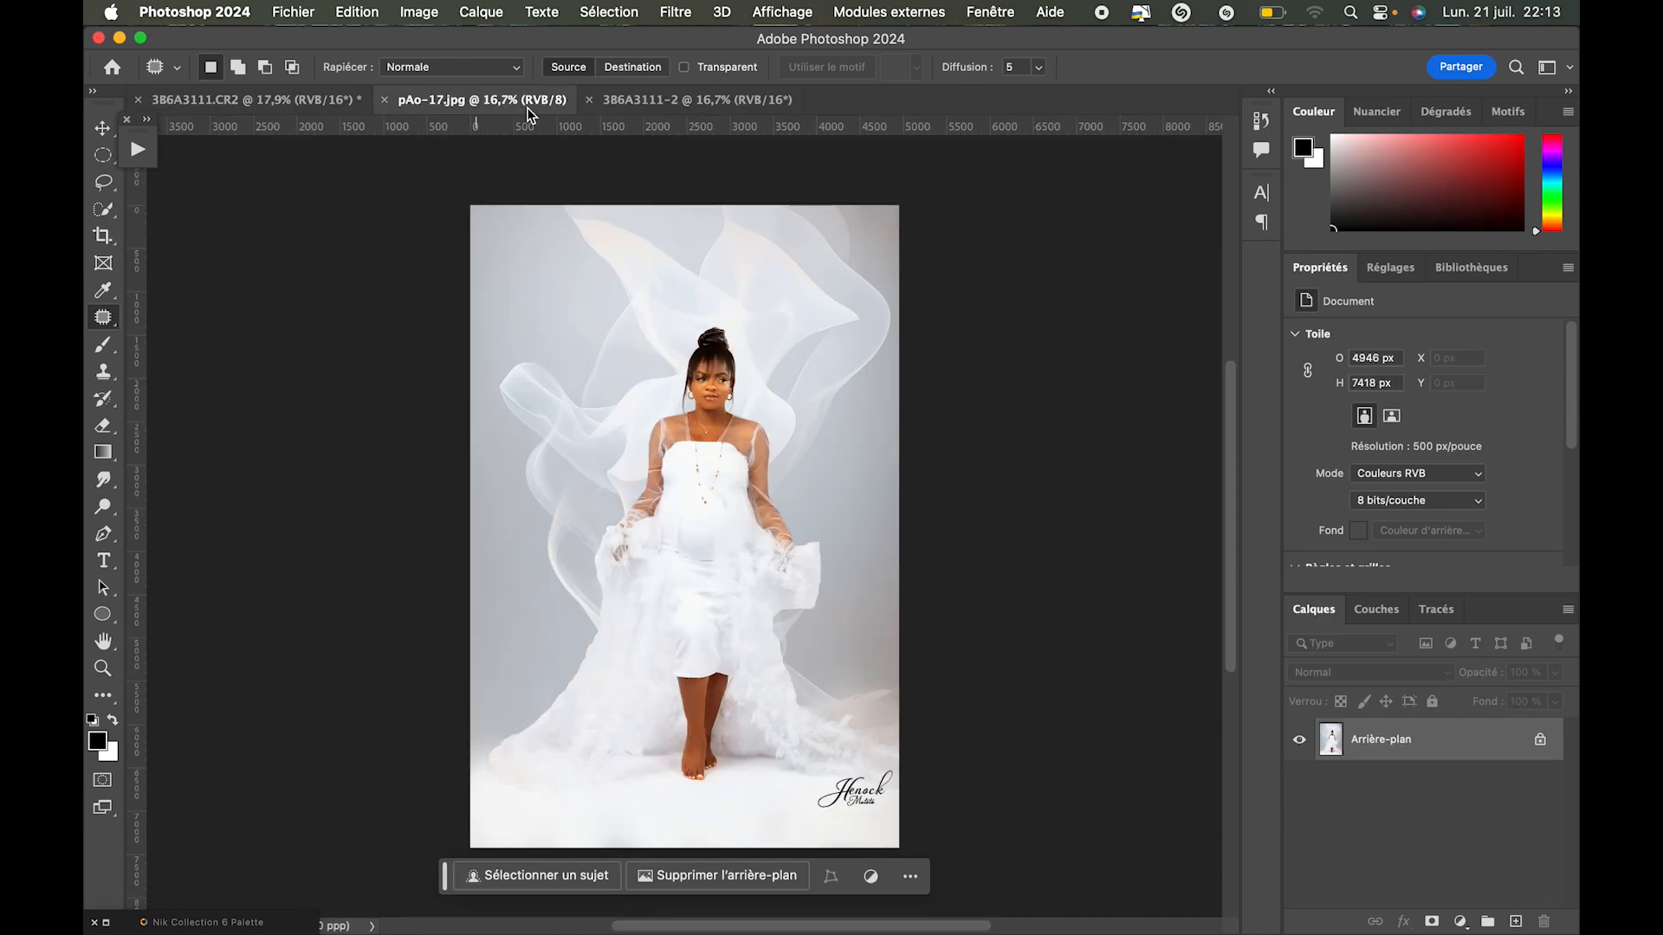
{"action": "scroll", "coordinate": [710, 364], "scroll_direction": "up", "scroll_amount": 5}
{"action": "scroll", "coordinate": [726, 320], "scroll_direction": "down", "scroll_amount": 4}
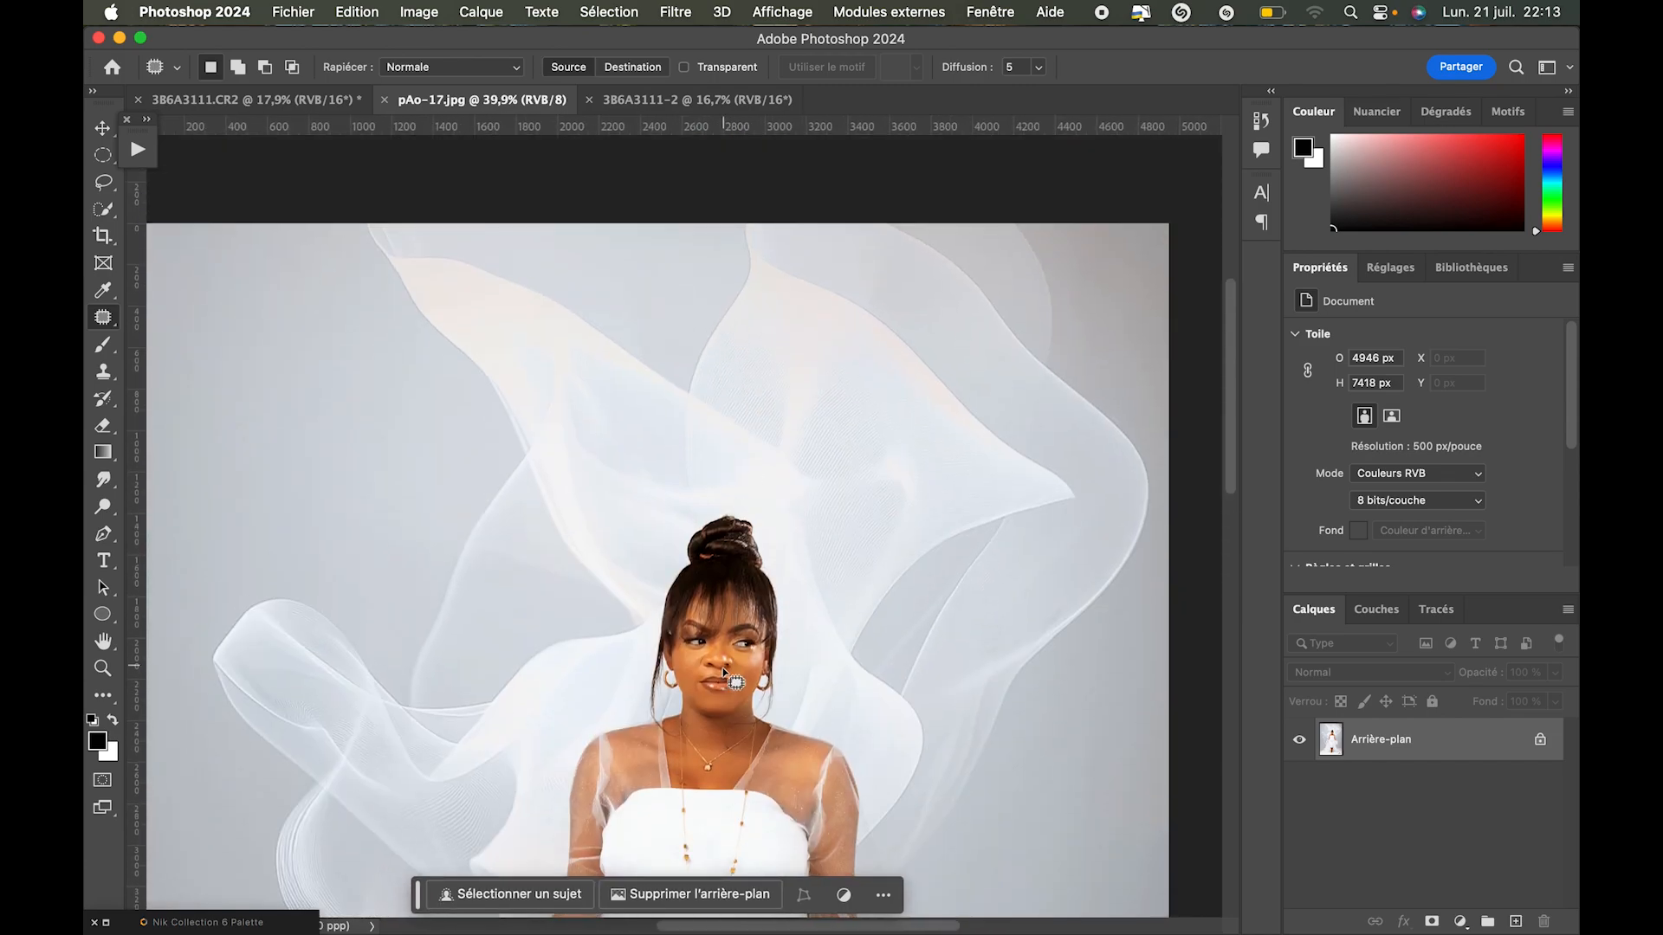
{"action": "scroll", "coordinate": [686, 696], "scroll_direction": "down", "scroll_amount": 2}
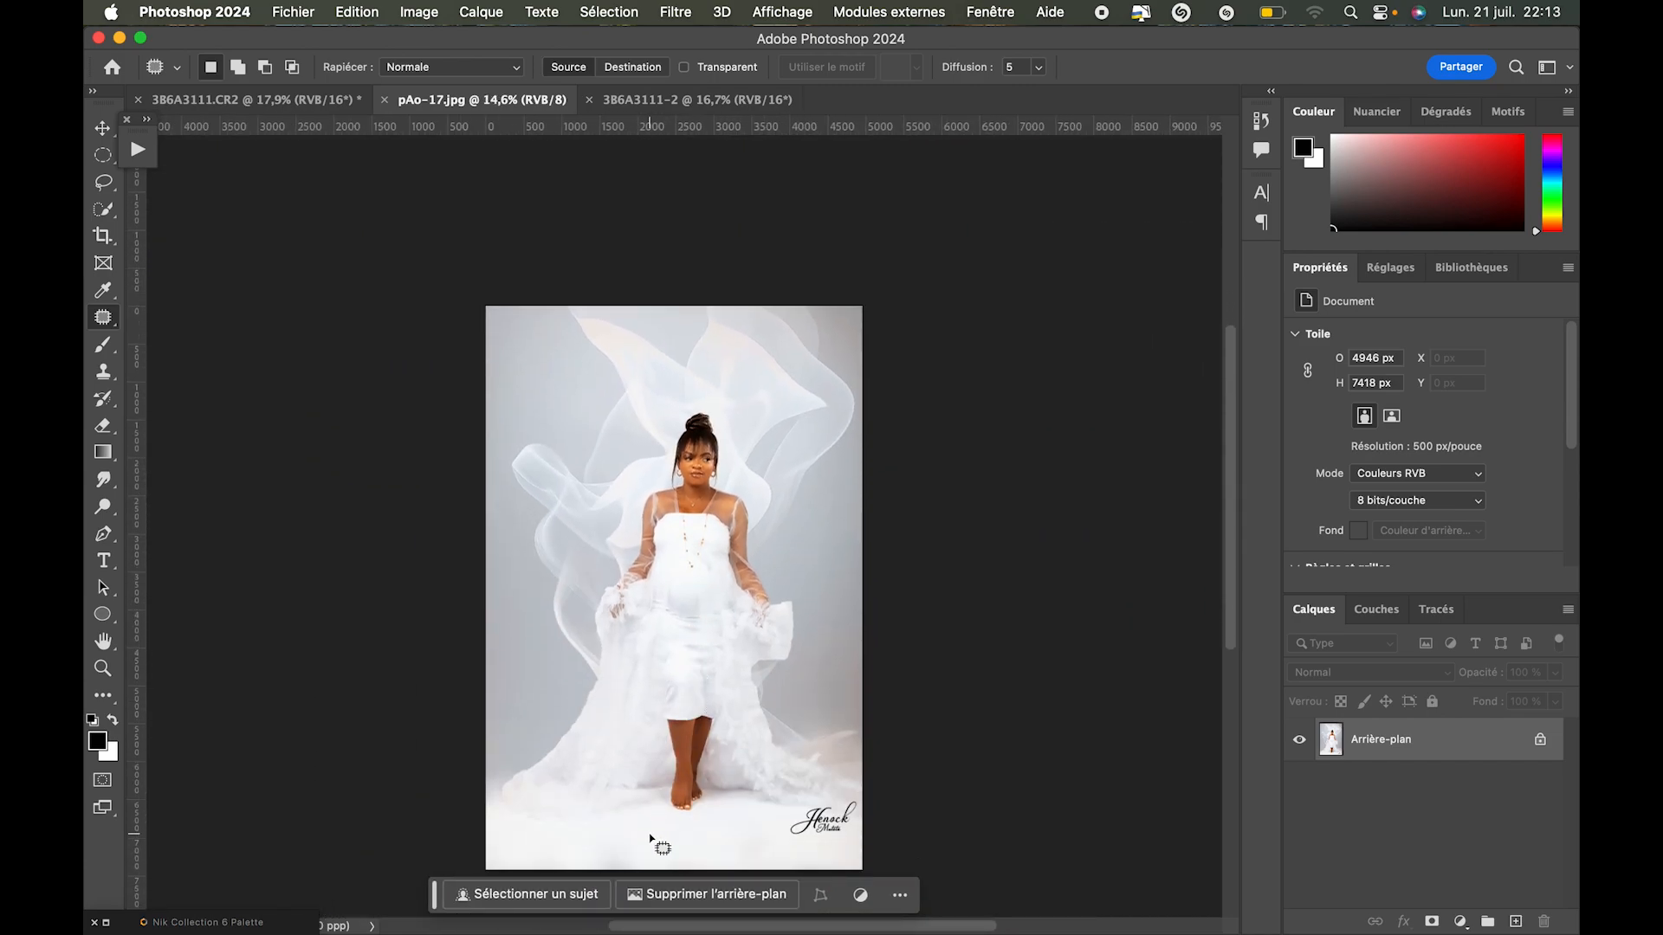
{"action": "scroll", "coordinate": [719, 667], "scroll_direction": "down", "scroll_amount": 2}
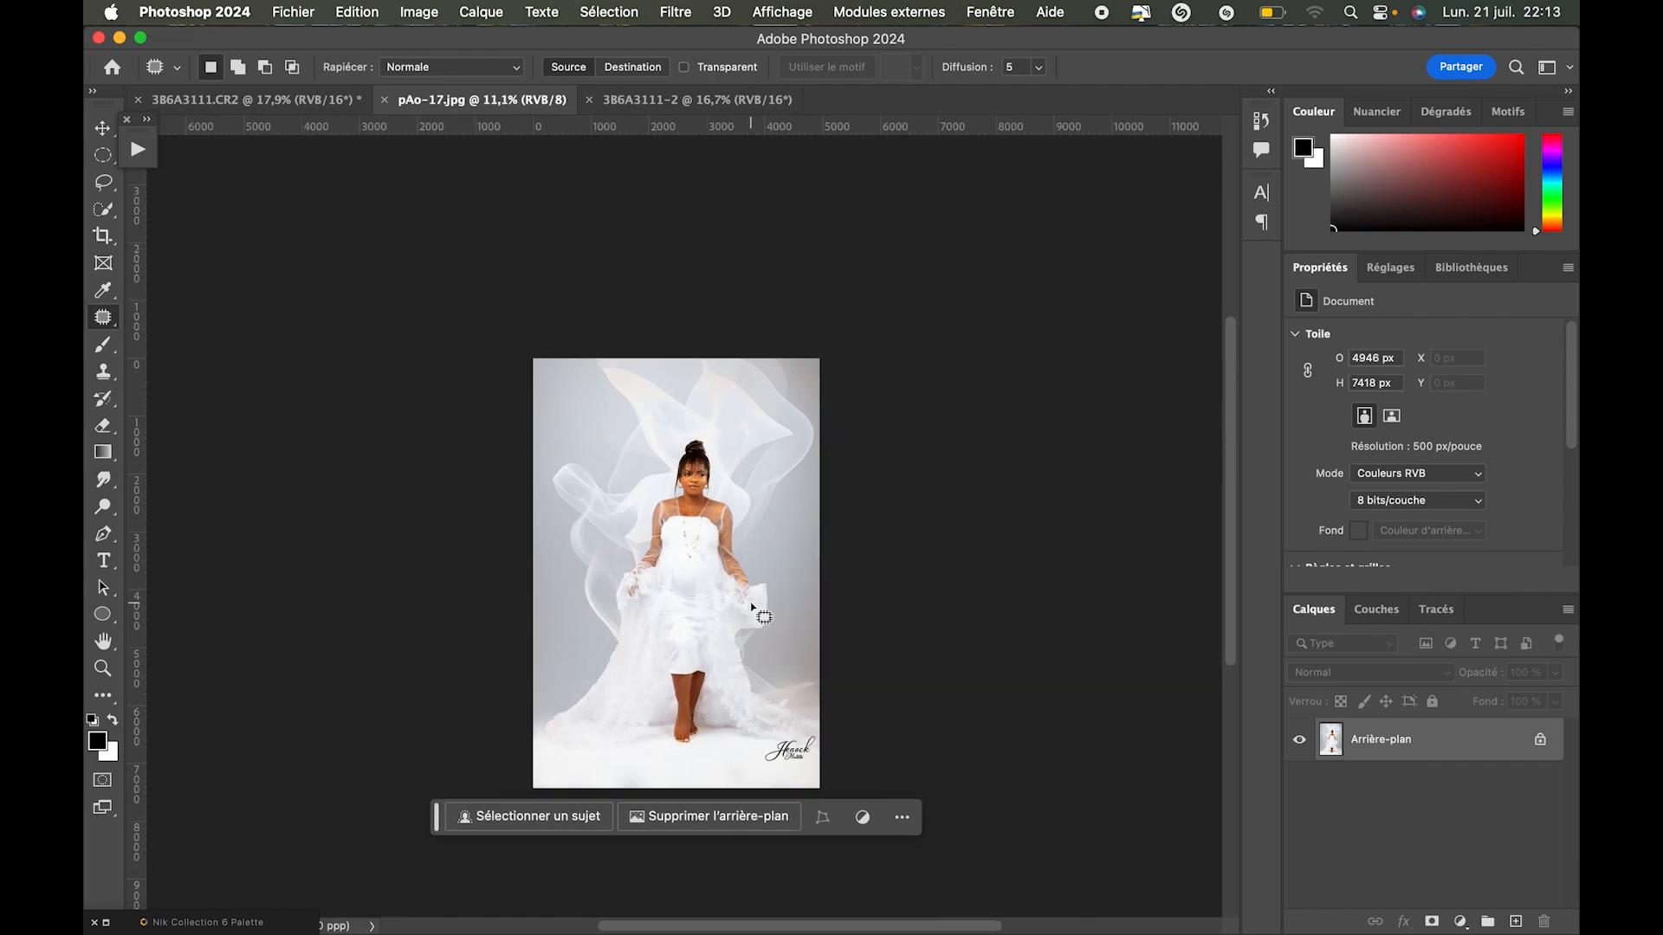
{"action": "scroll", "coordinate": [762, 616], "scroll_direction": "up", "scroll_amount": 5}
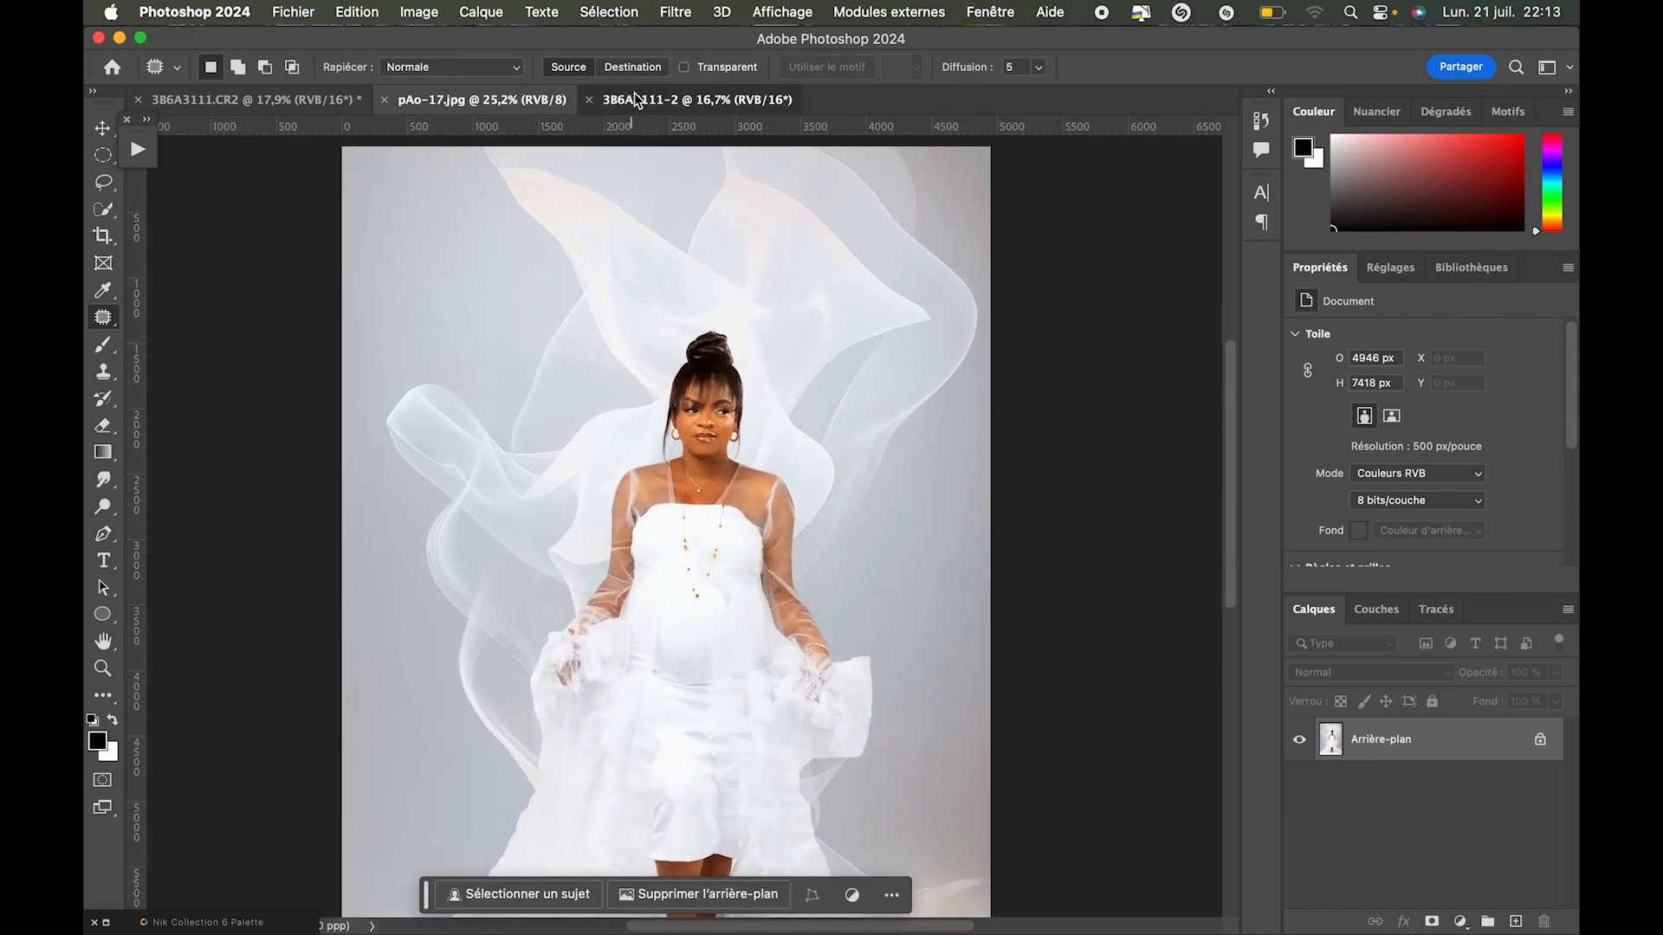
Compare the 3B6A3111-2 original with pAo-17.jpg and the retouched composite, inspecting the original more closely before returning to 3B6A3111.CR2.
{"action": "left_click", "coordinate": [637, 99]}
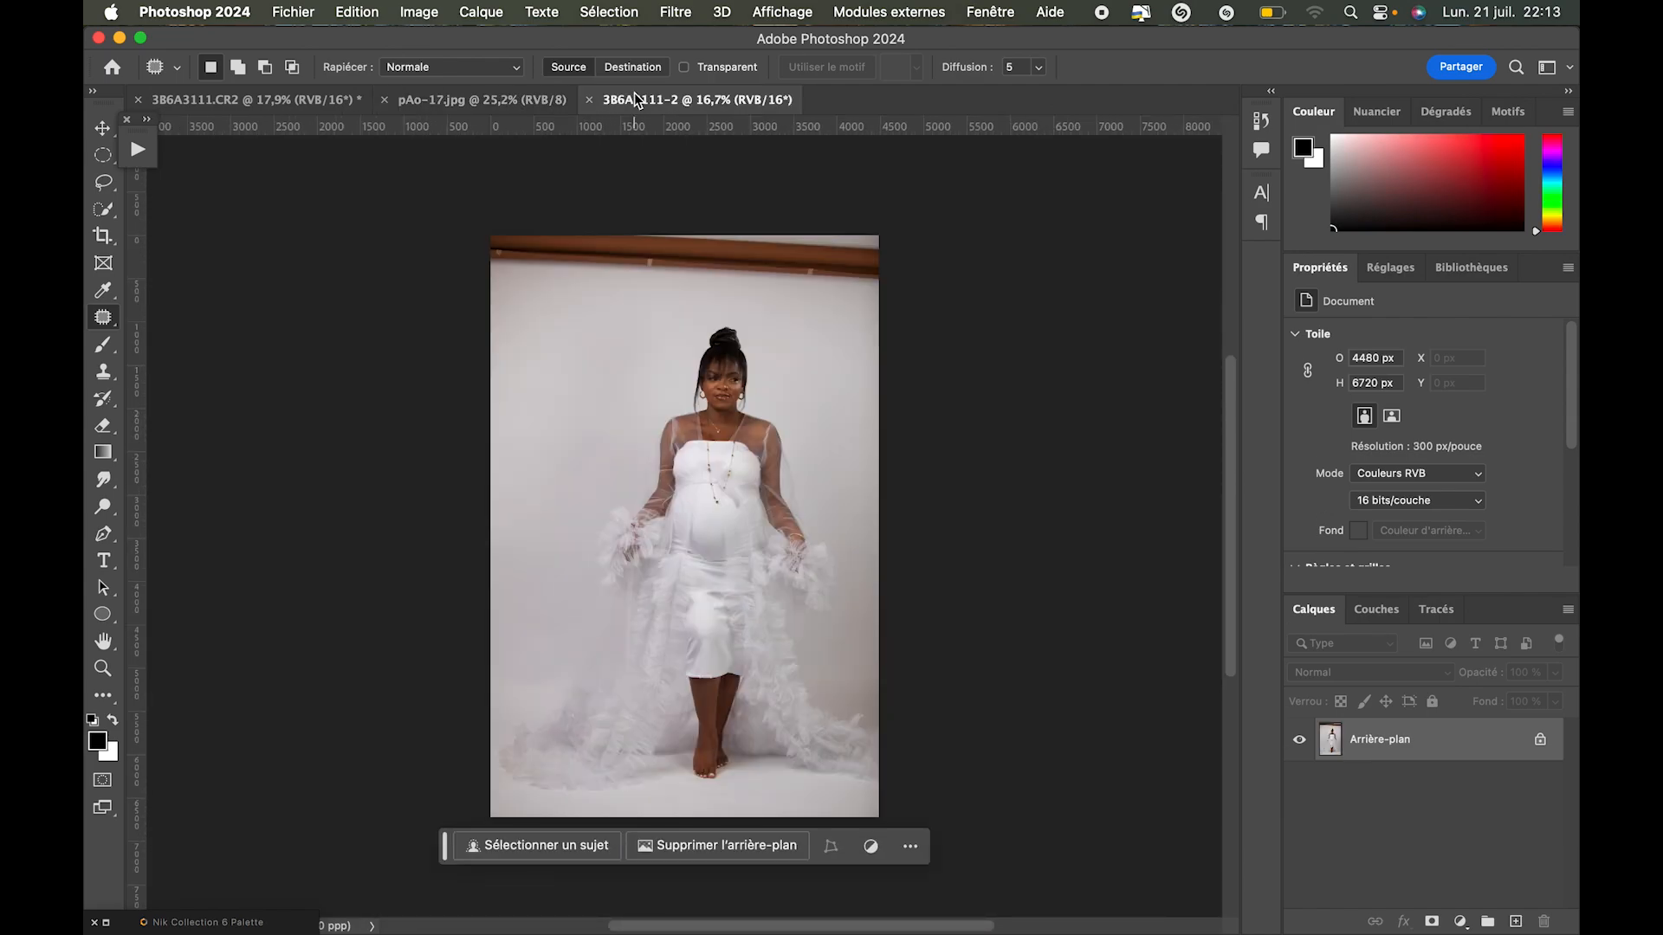
{"action": "left_click", "coordinate": [471, 101]}
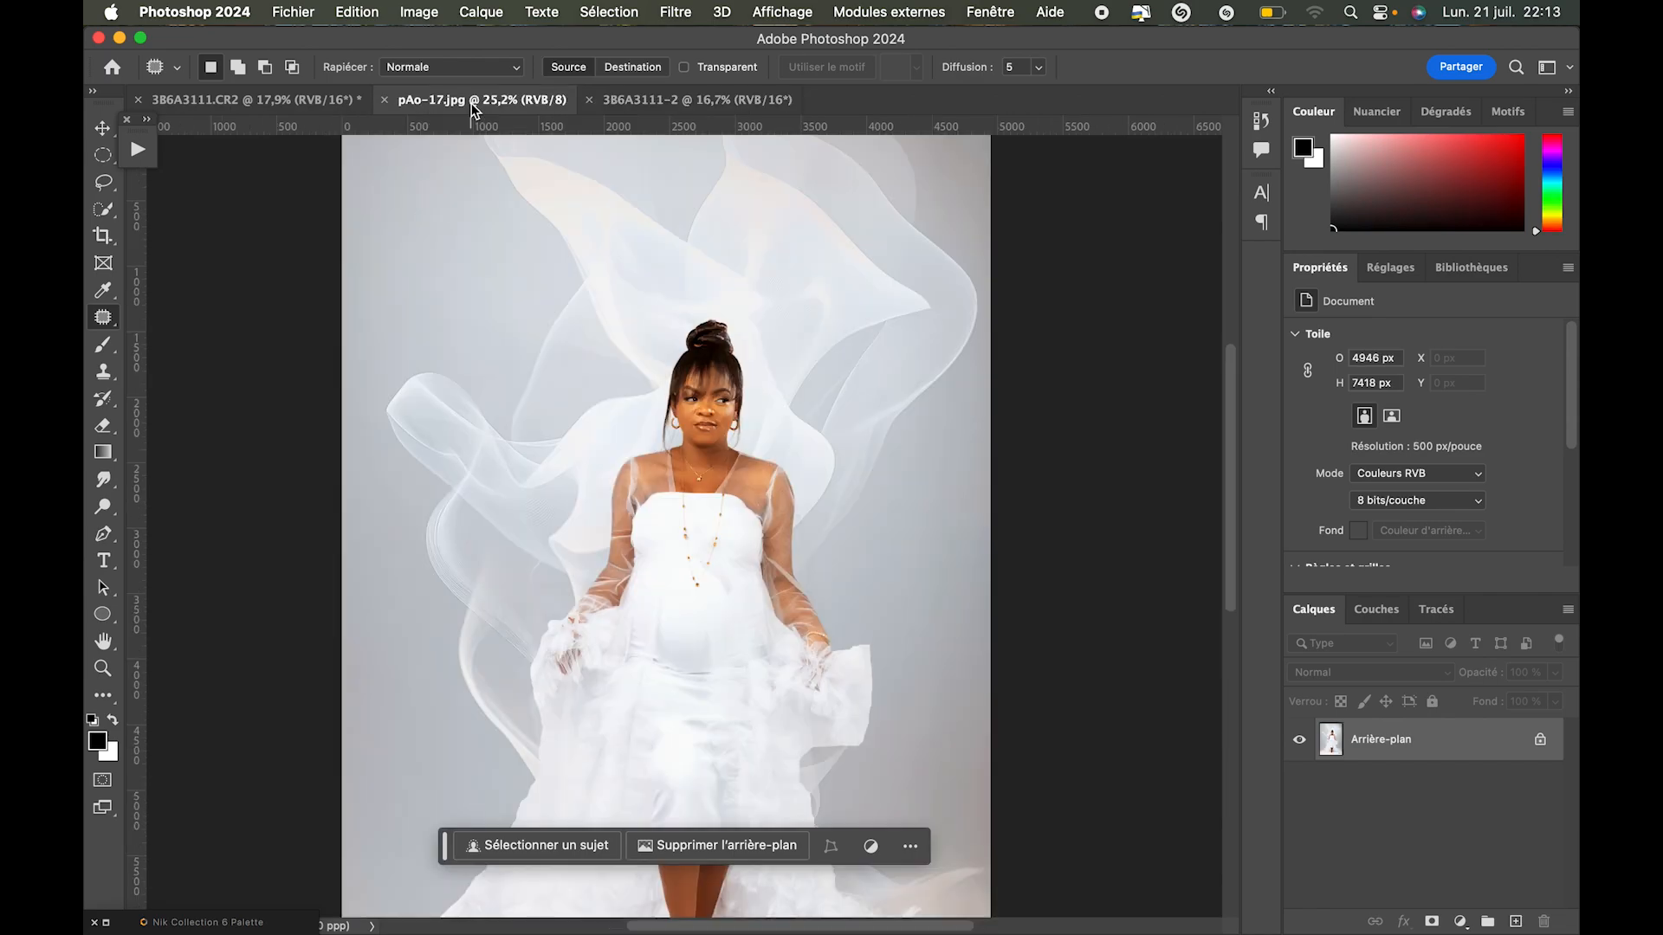
{"action": "left_click", "coordinate": [263, 100]}
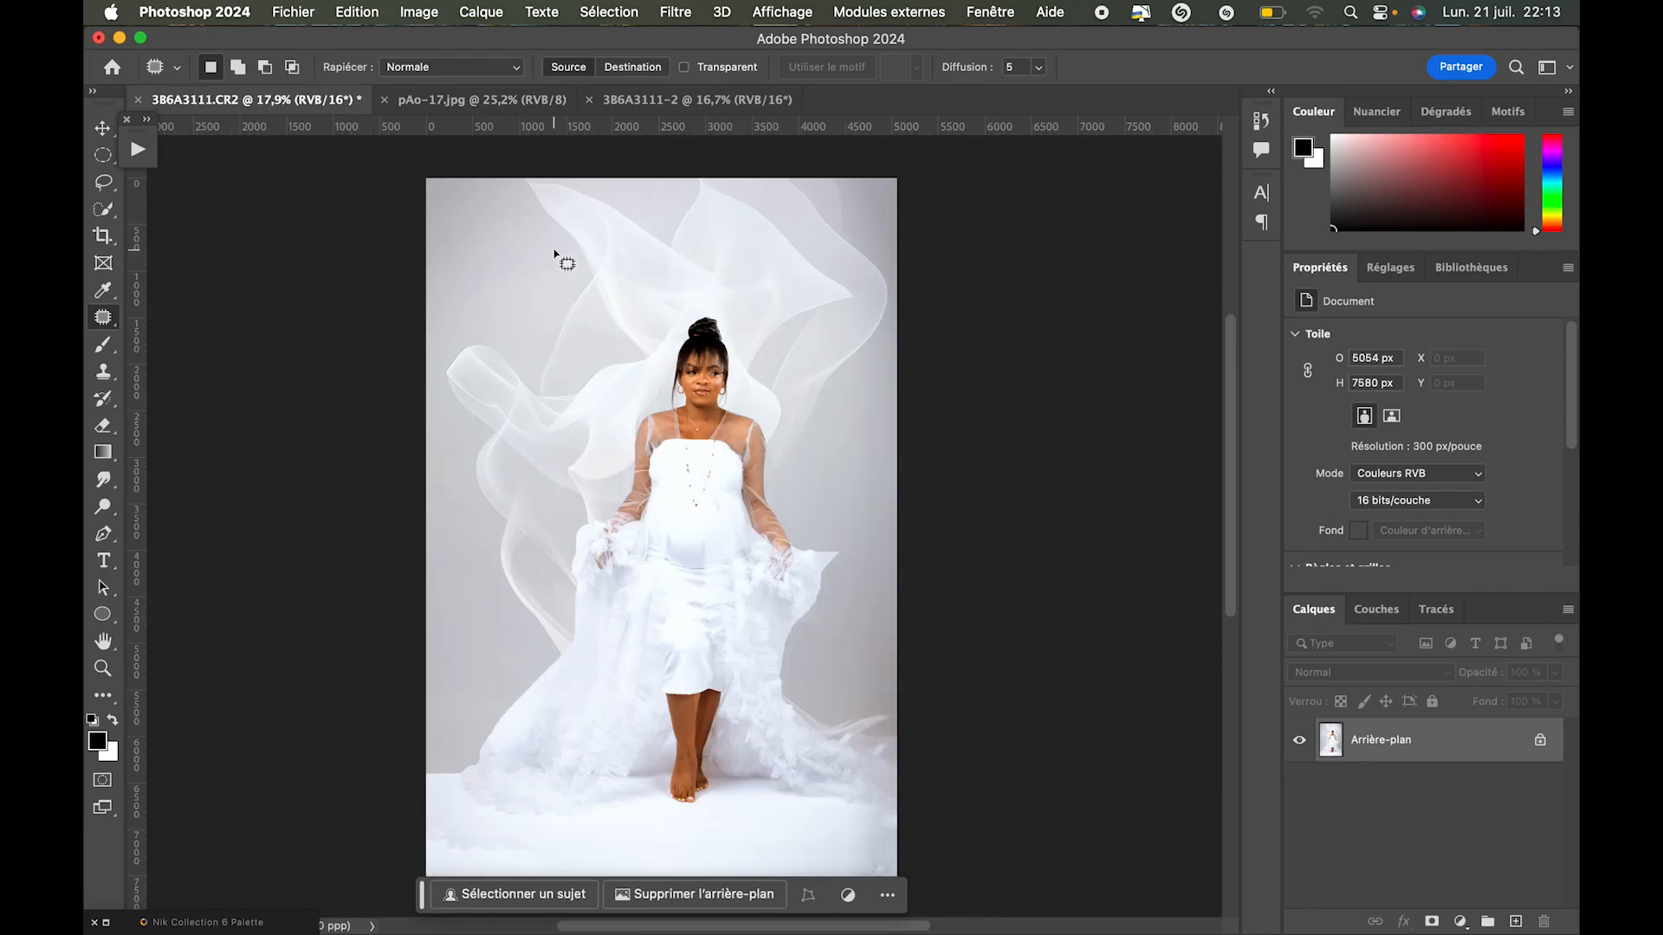
{"action": "left_click", "coordinate": [698, 99]}
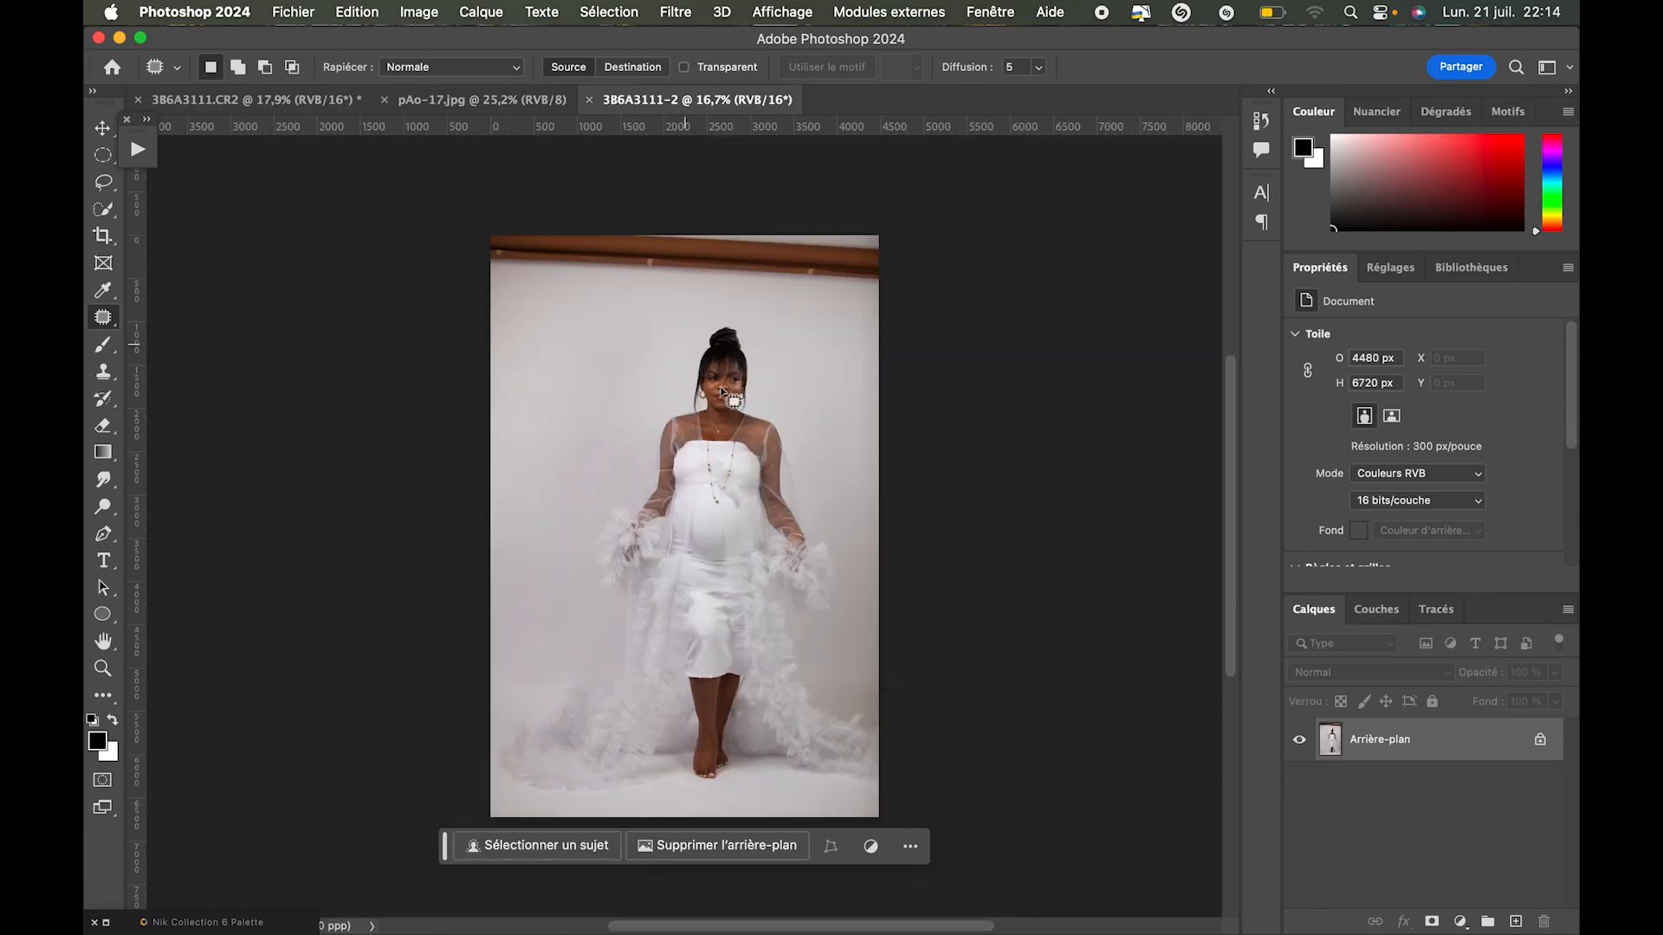
{"action": "scroll", "coordinate": [718, 351], "scroll_direction": "up", "scroll_amount": 2}
{"action": "scroll", "coordinate": [656, 438], "scroll_direction": "down", "scroll_amount": 2}
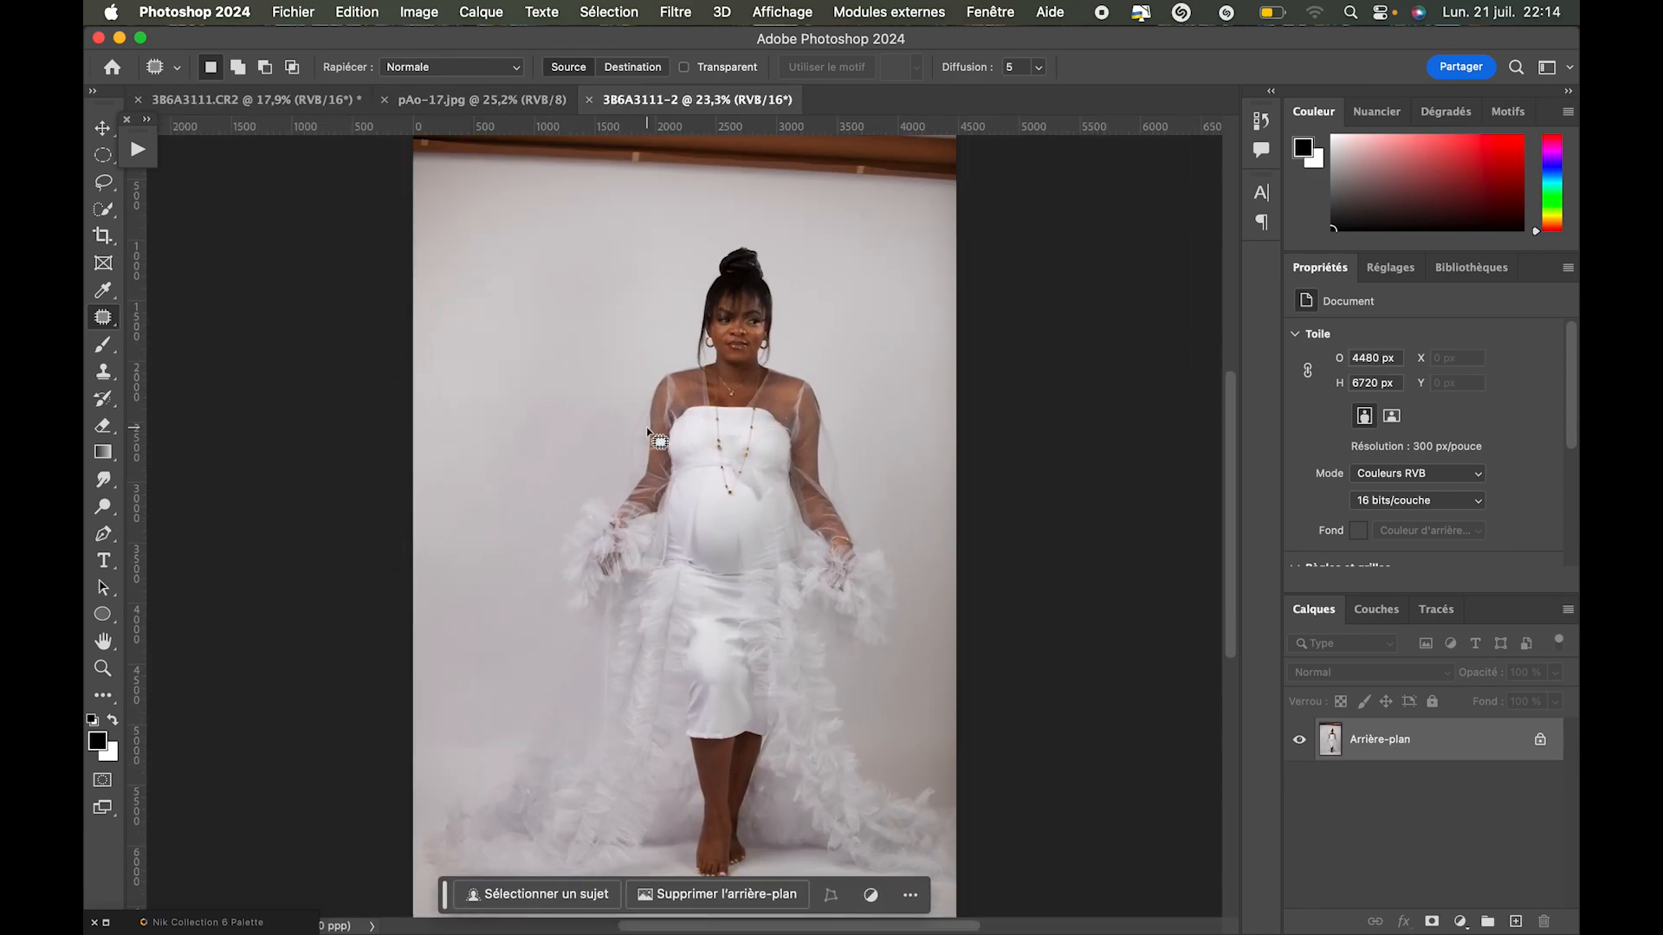
{"action": "left_click", "coordinate": [278, 100]}
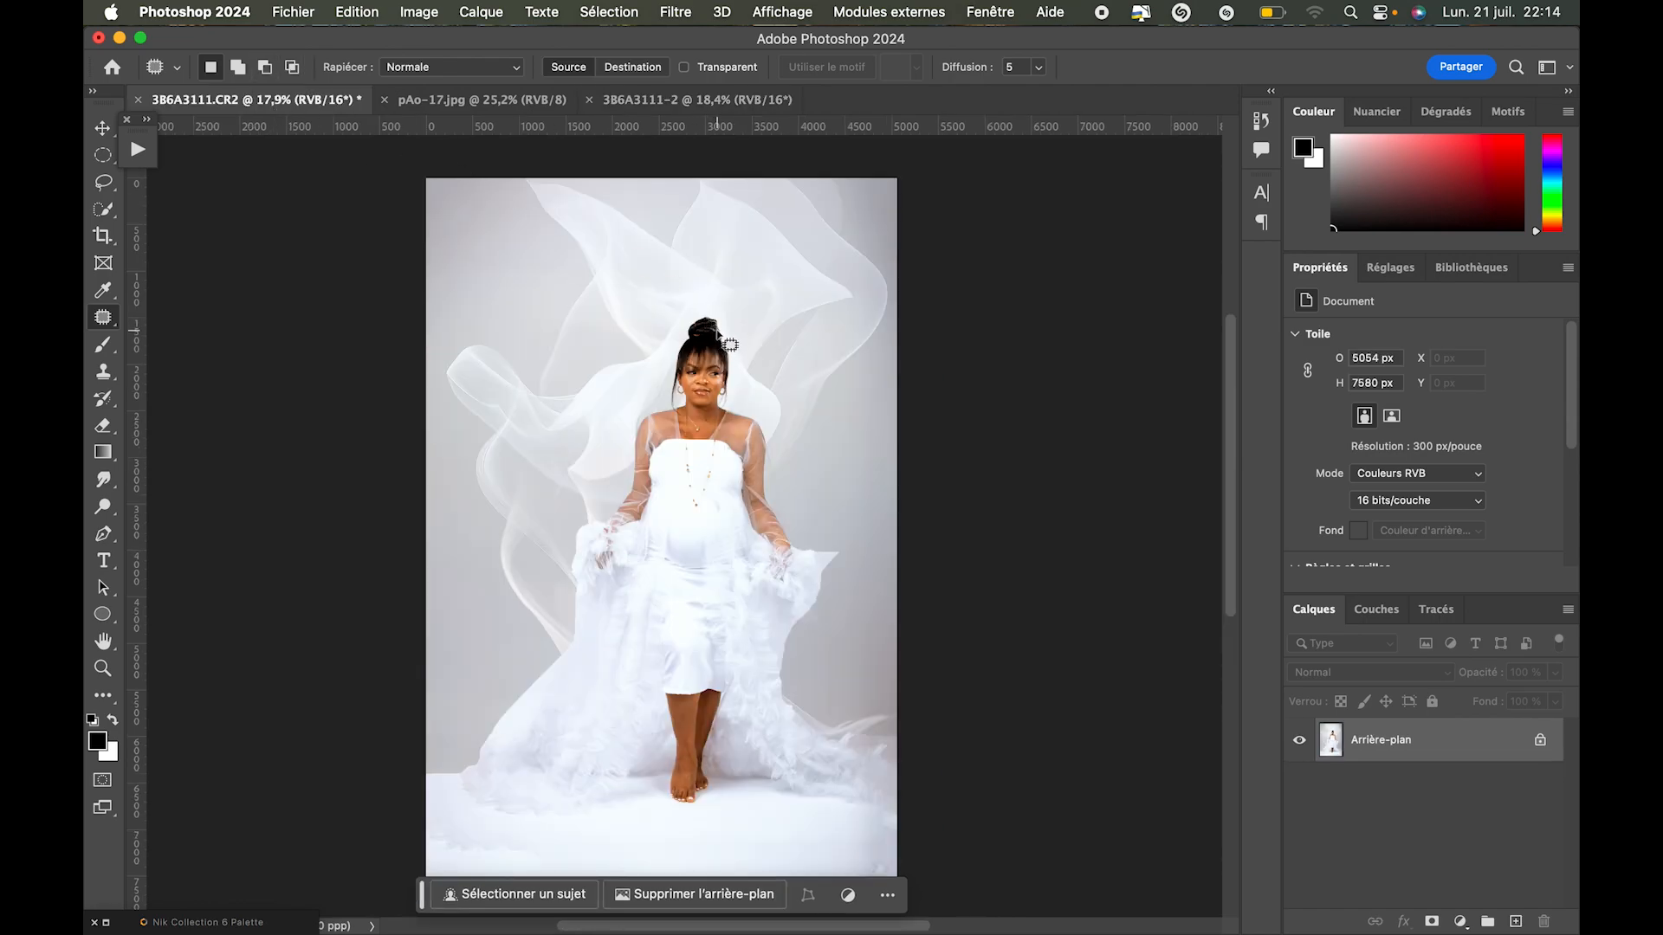